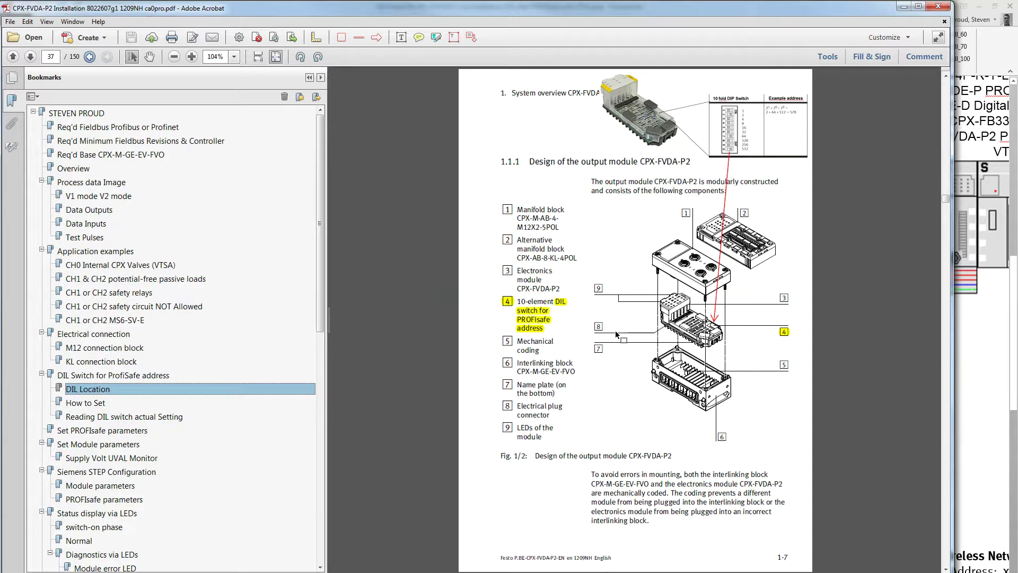
Zoom to 300% on the 10-fold DIP switch figure, then bring up the CPX-F8DE-P wiring manual
scroll(615, 331, up, 1)
scroll(615, 333, up, 1)
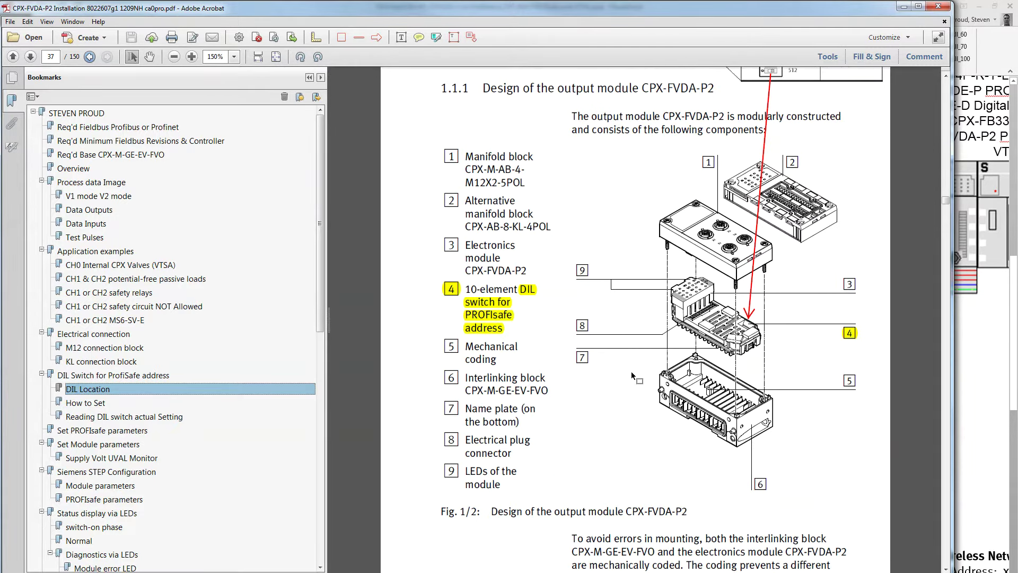
scroll(633, 378, up, 1)
scroll(631, 371, up, 1)
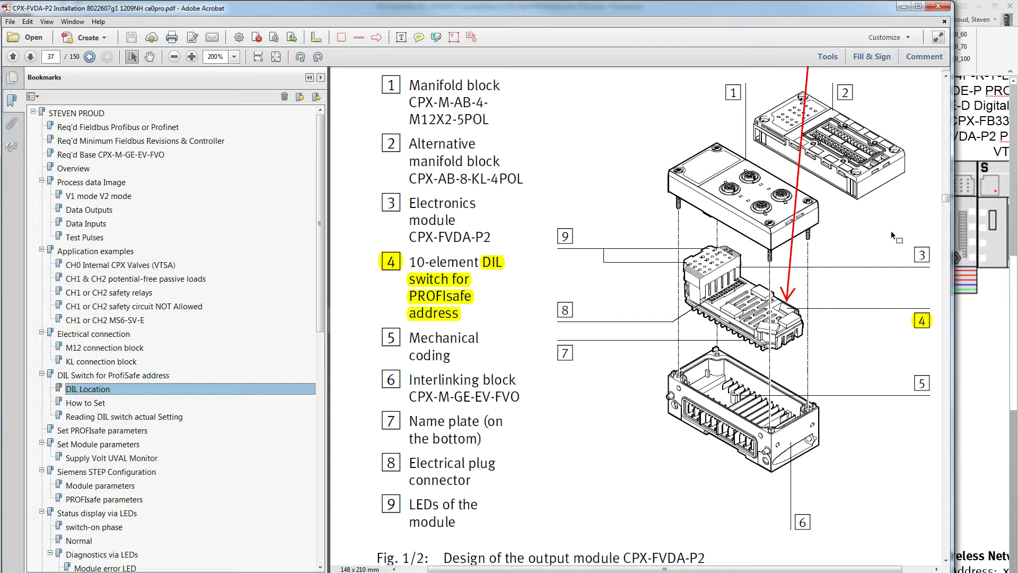
scroll(879, 275, up, 3)
scroll(880, 278, up, 10)
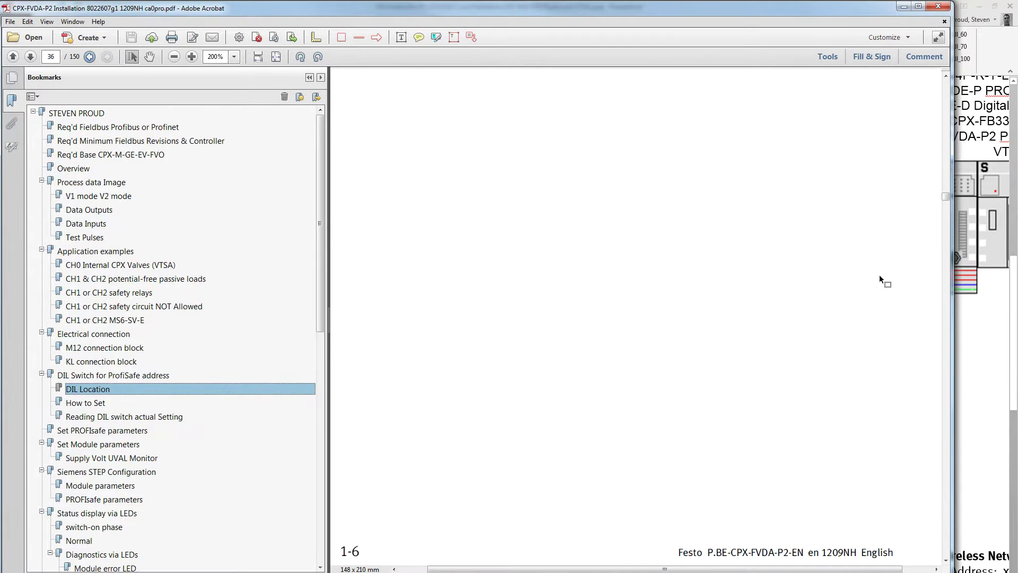
scroll(879, 275, down, 8)
drag(710, 570, 742, 570)
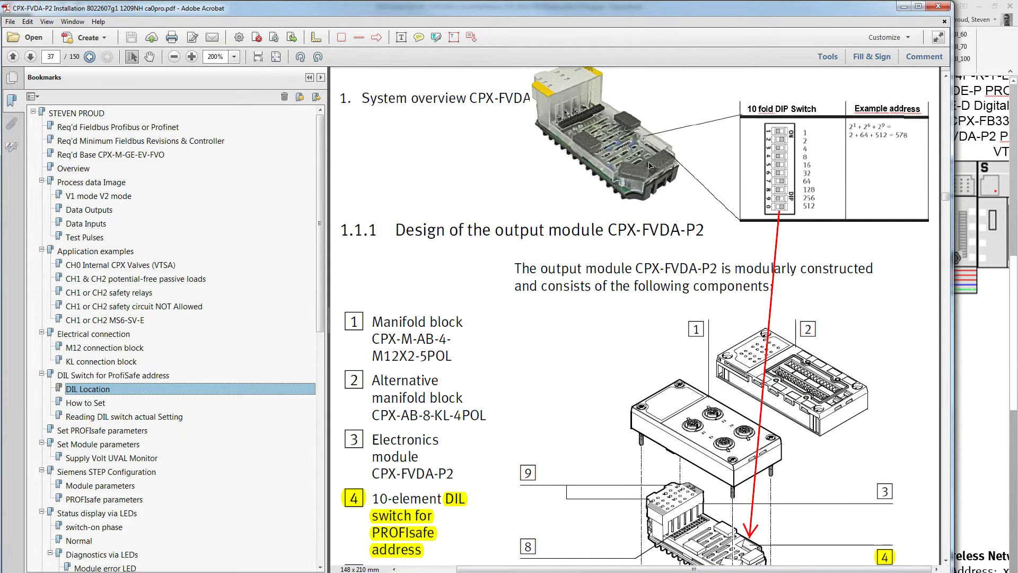
scroll(650, 165, up, 2)
scroll(742, 191, down, 1)
scroll(798, 206, up, 1)
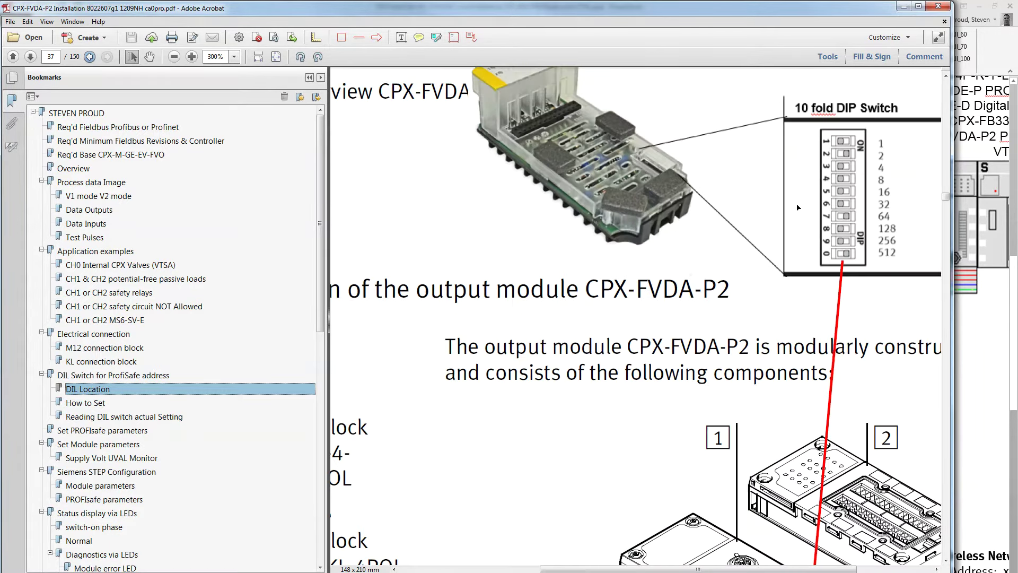
scroll(625, 215, up, 1)
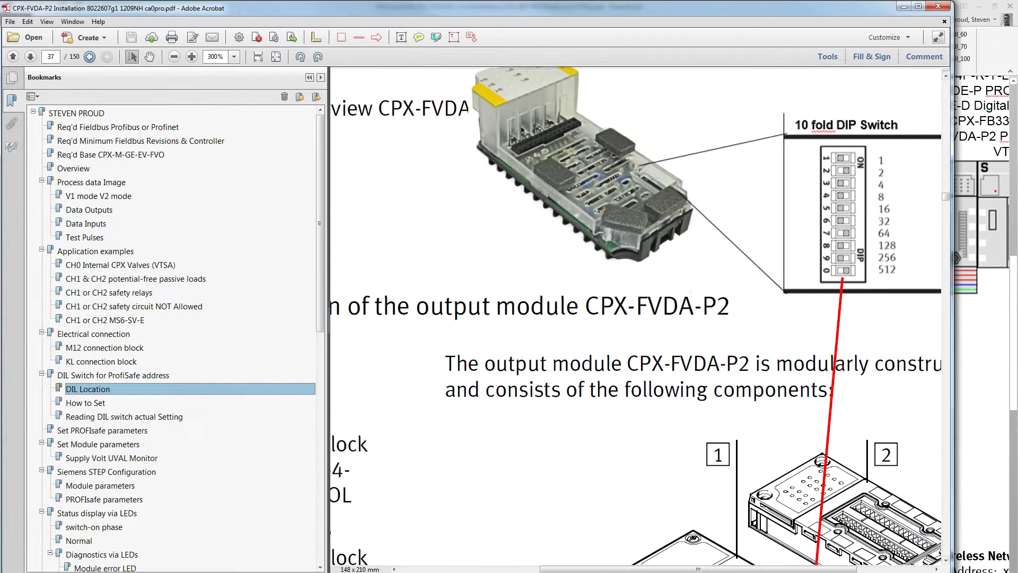
key(alt+Tab)
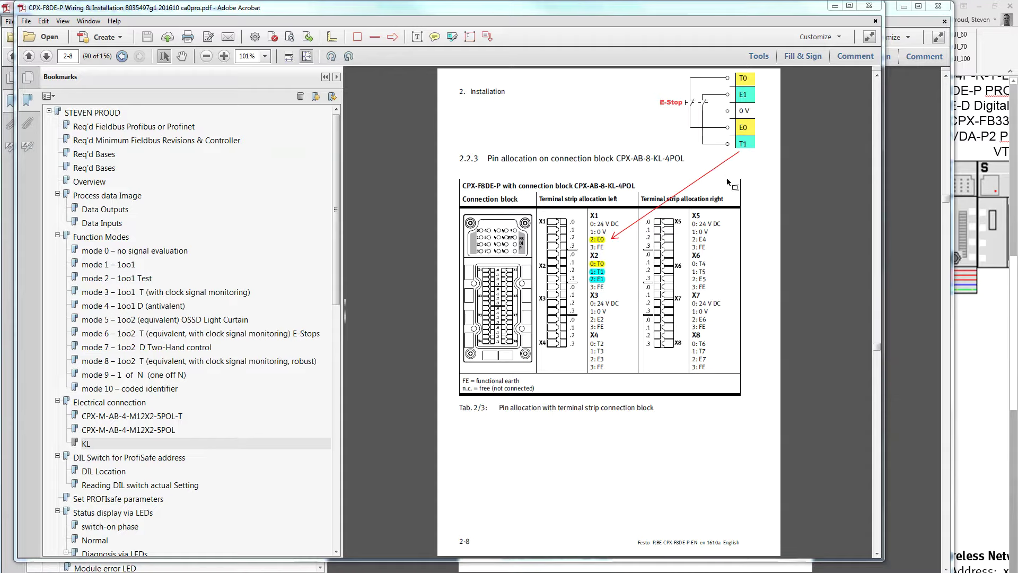
View Function mode 6 and the CPX-AB-8-KL-4POL pin table at 154%, then return to PowerPoint
click(136, 338)
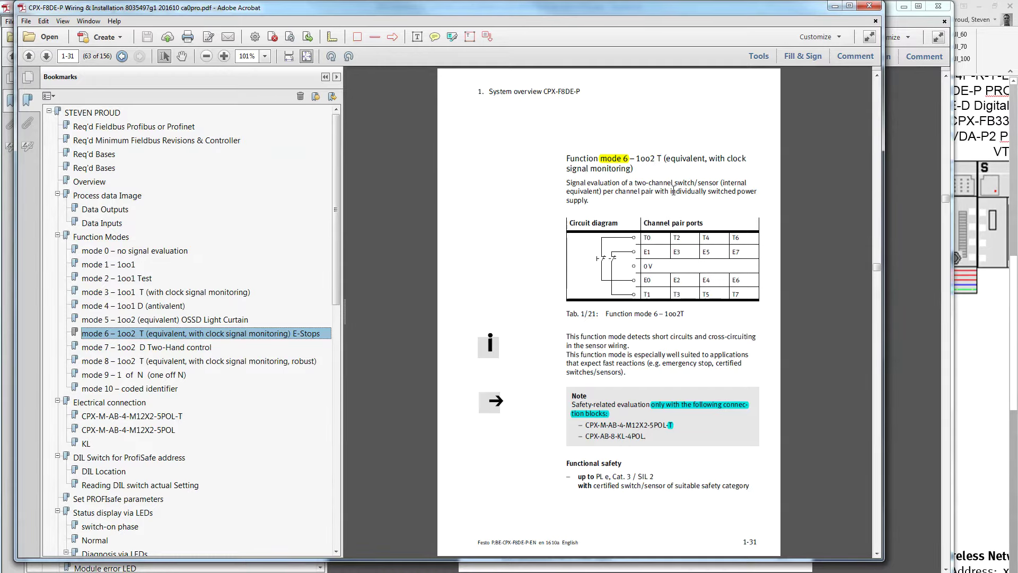
click(85, 446)
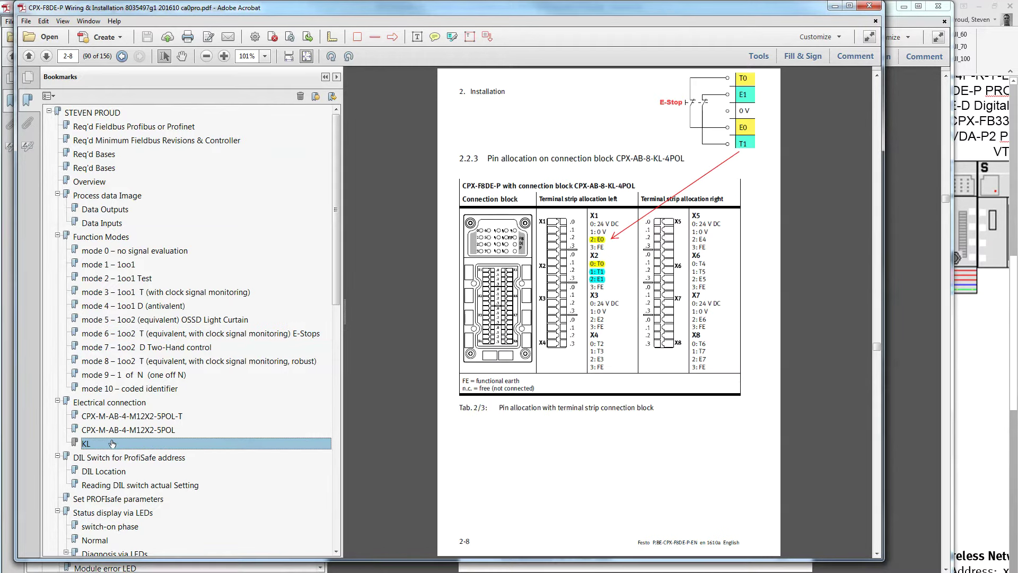
ctrl+scroll(759, 248, up, 2)
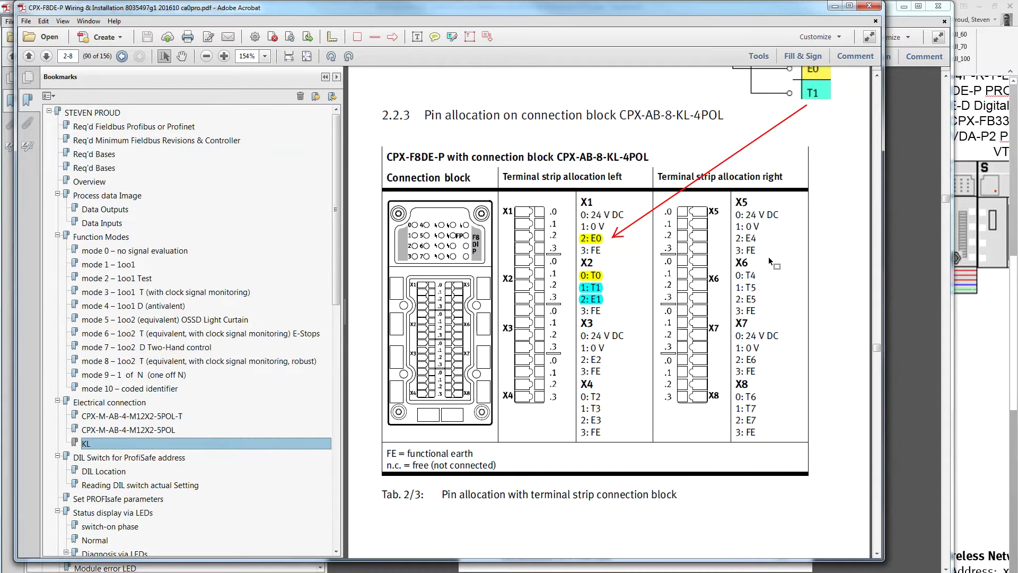
scroll(770, 260, up, 5)
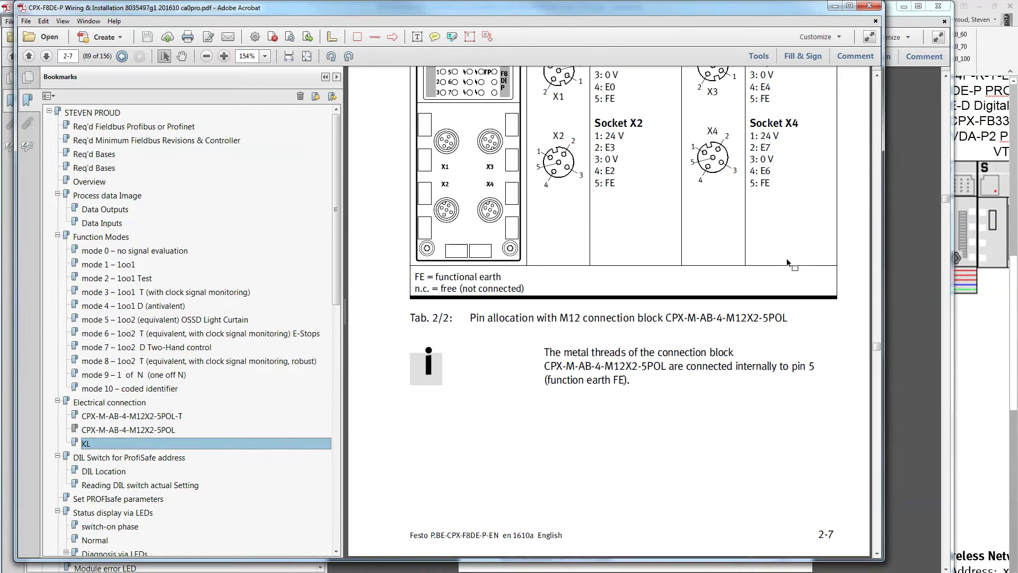
scroll(787, 261, down, 5)
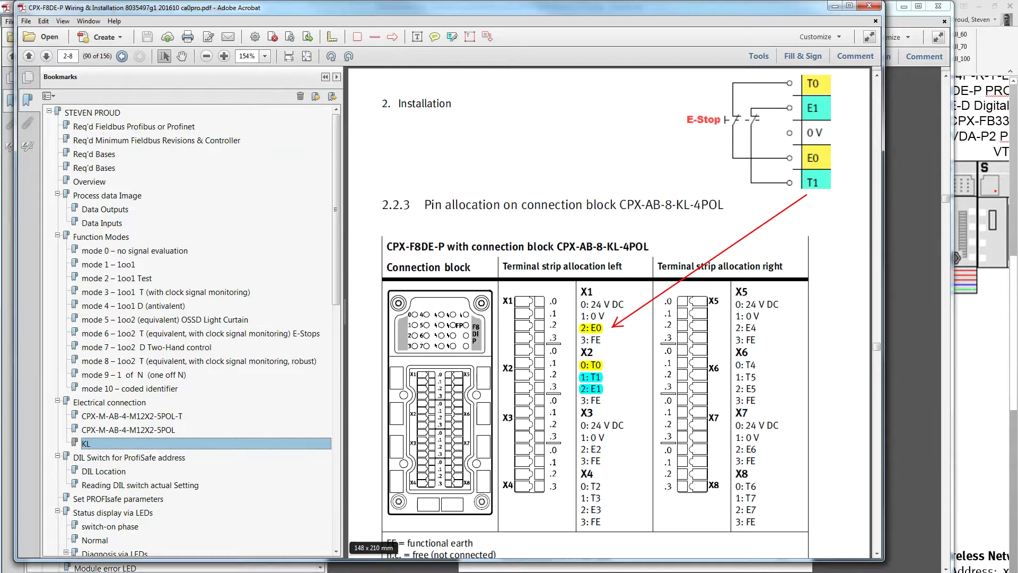
key(alt+Tab)
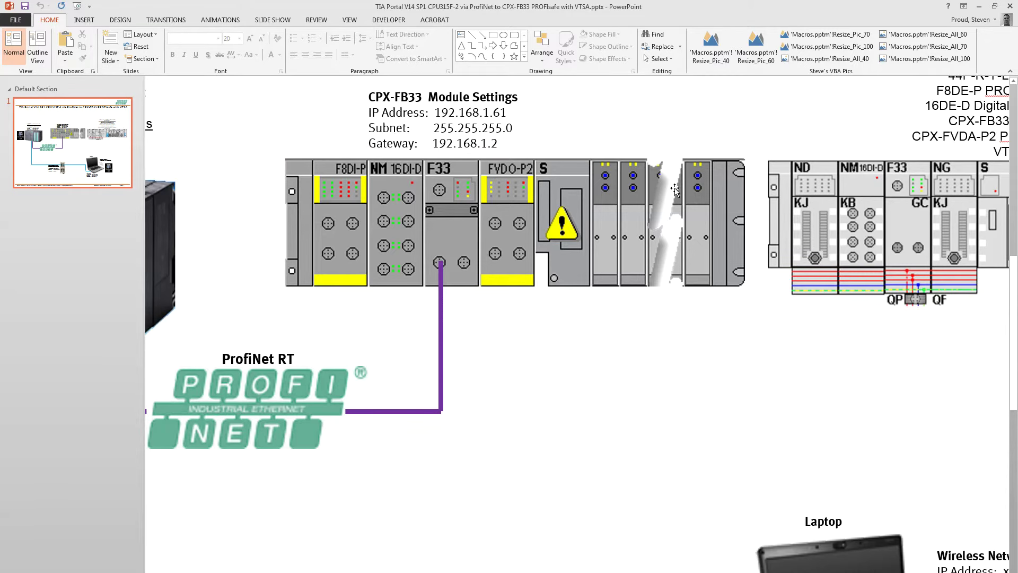
Bring the CPX Wiring – Power Supply Note3 PDF to the front from the taskbar
click(420, 570)
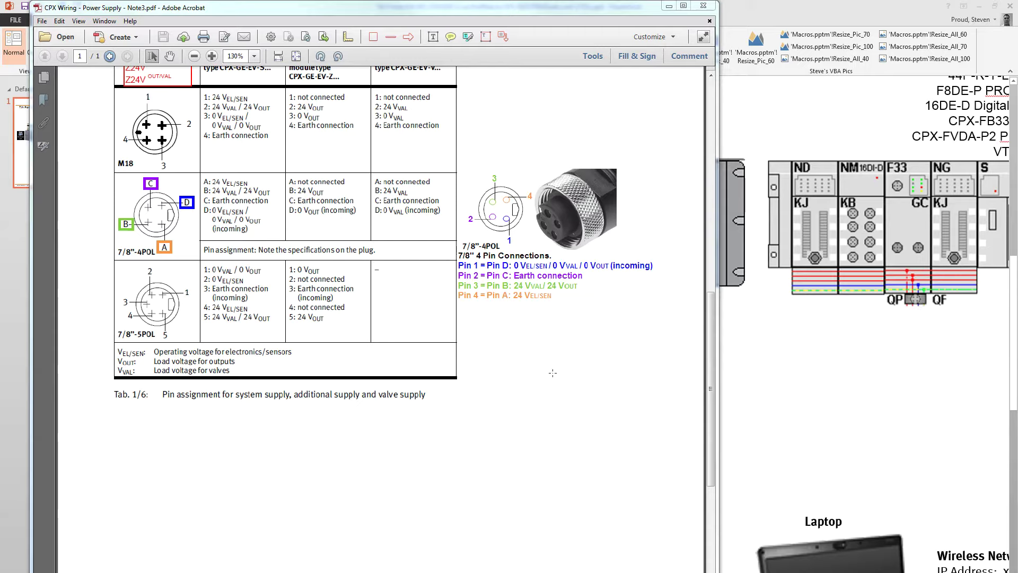
Outline the 7/8" 5-pin and 4-pin rows of supply table Tab. 1/6 at 200%
drag(111, 258, 464, 350)
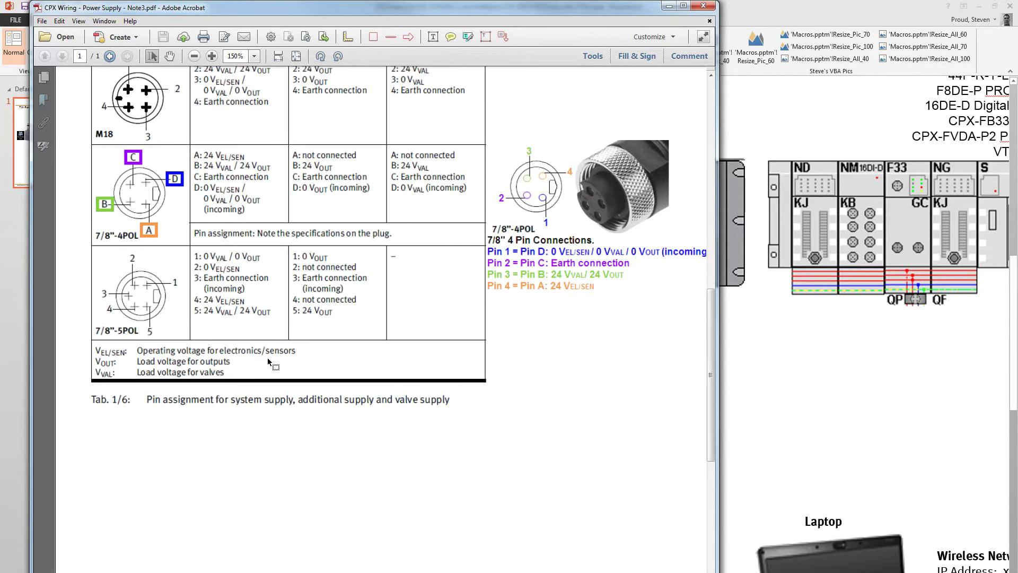
ctrl+scroll(269, 362, up, 2)
scroll(202, 465, left, 3)
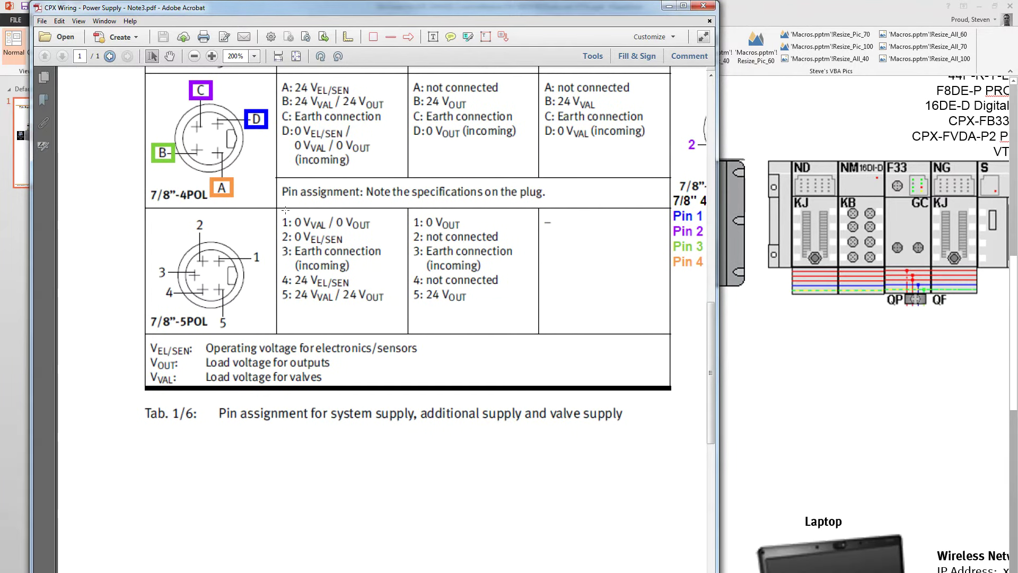
drag(145, 205, 412, 339)
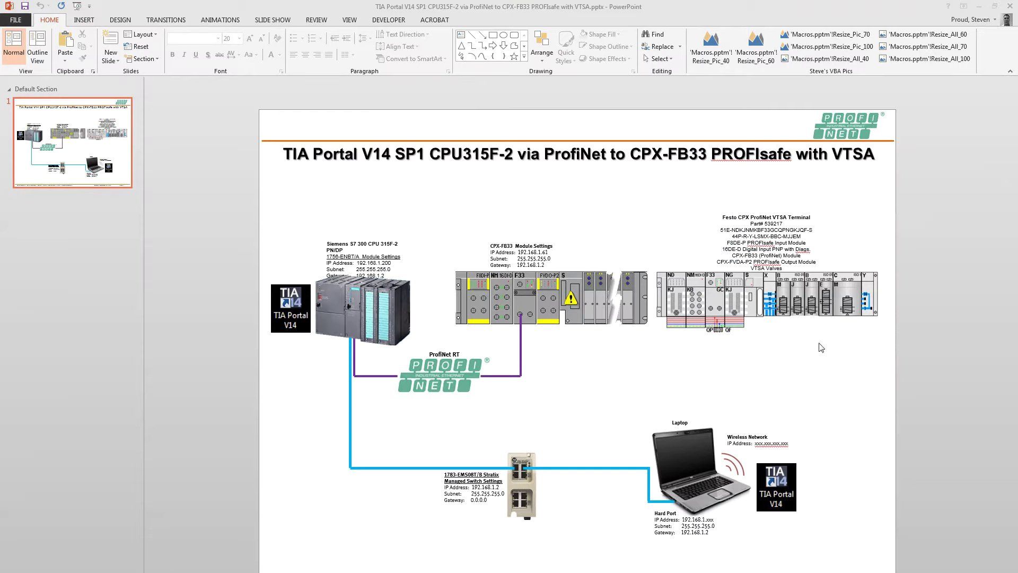
Close the PowerPoint presentation and both Acrobat PDF manuals
click(1010, 8)
click(869, 6)
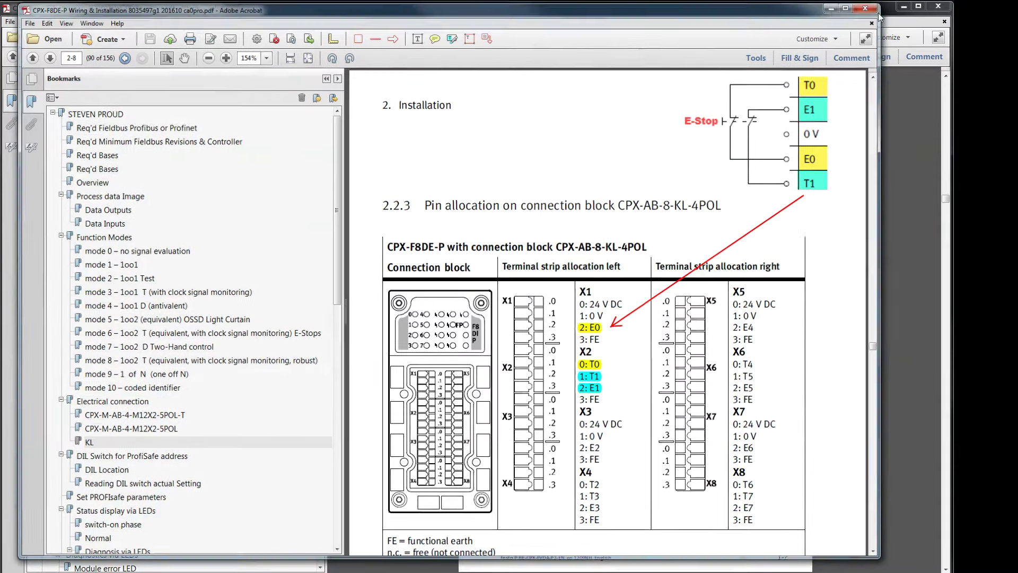
click(938, 6)
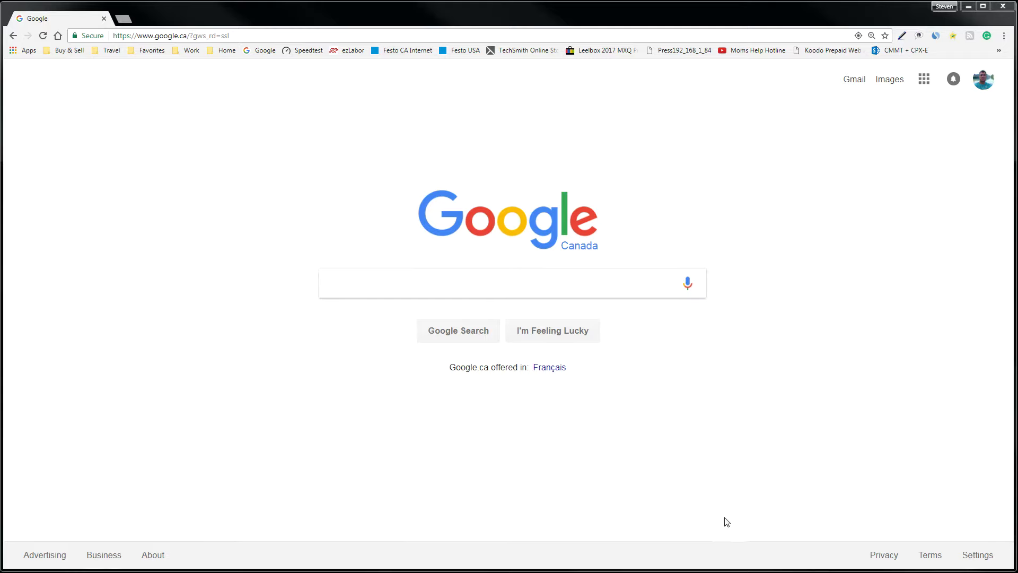
click(173, 36)
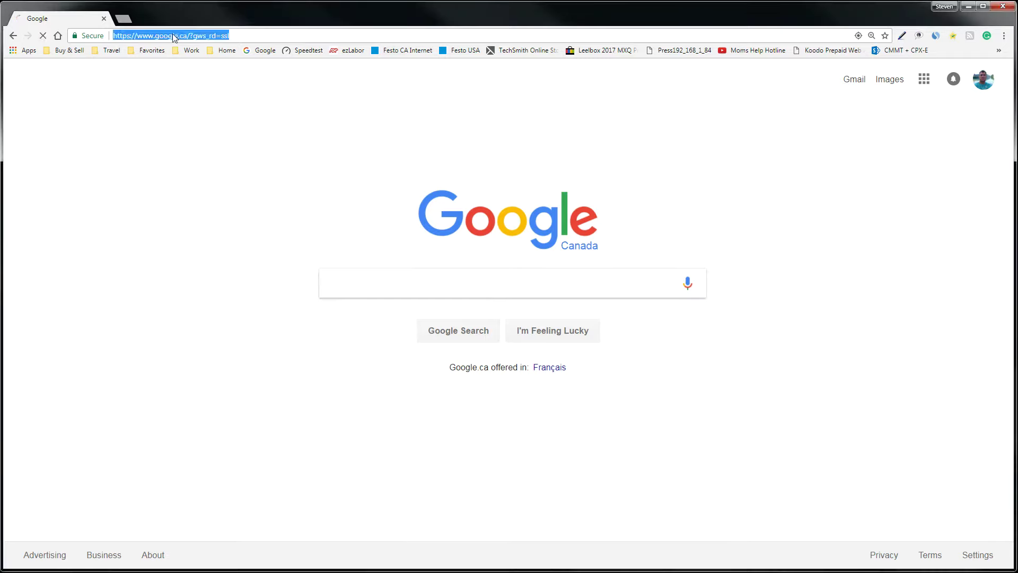
text(www.festo)
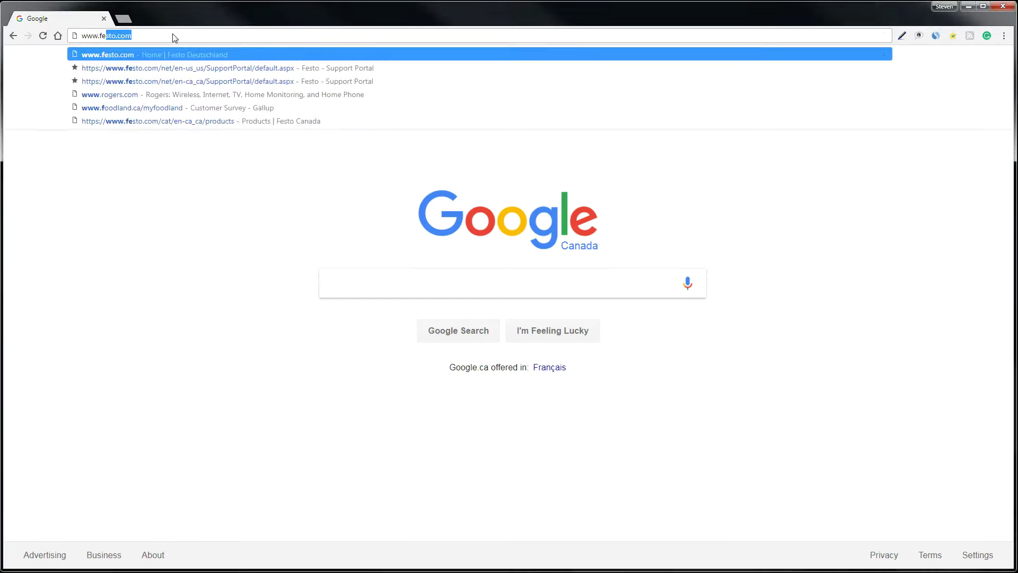
text(.com)
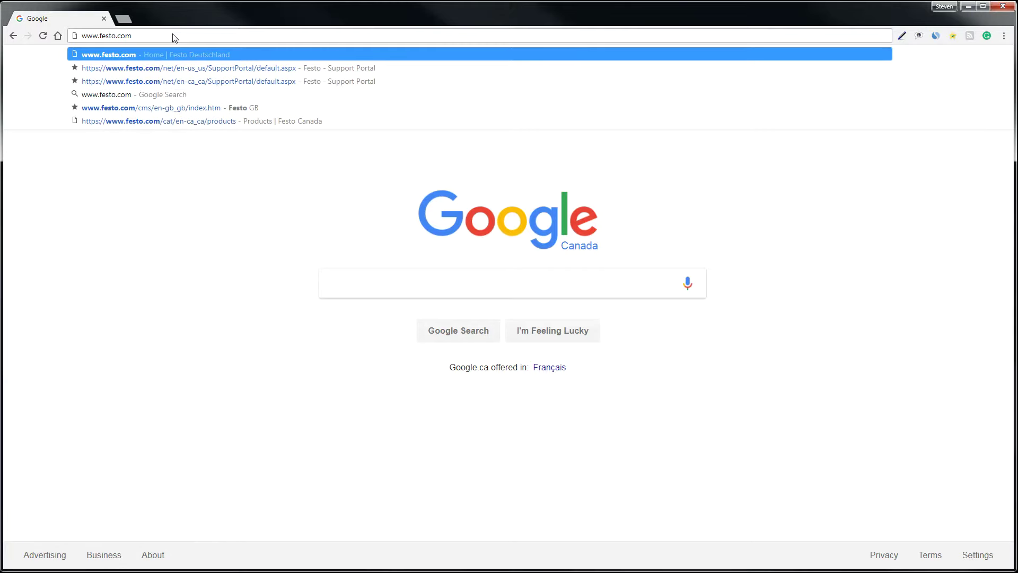
key(Return)
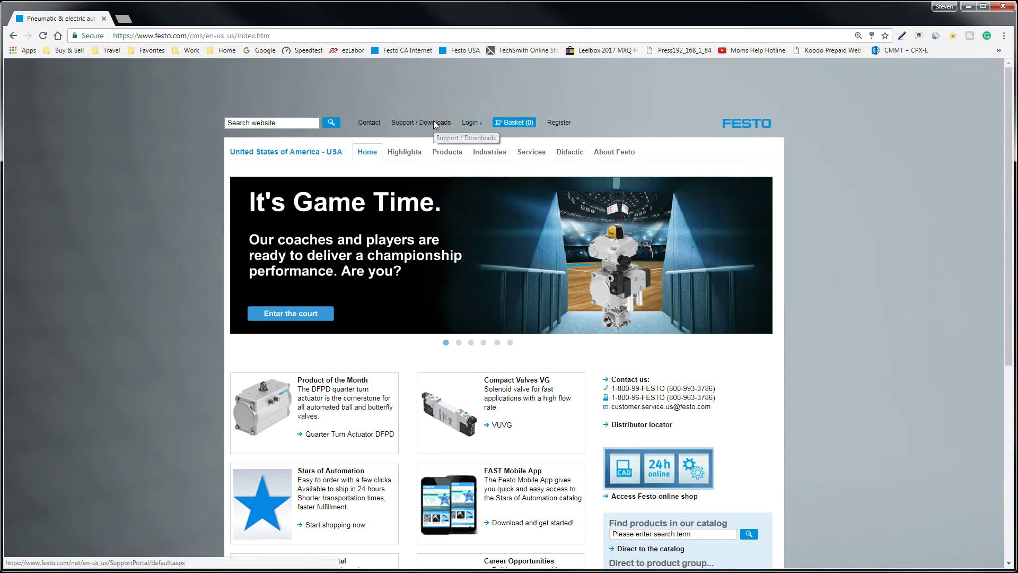
click(433, 121)
Search the portal for FMT, filter to software, and select FMT version 4.21.203
click(413, 244)
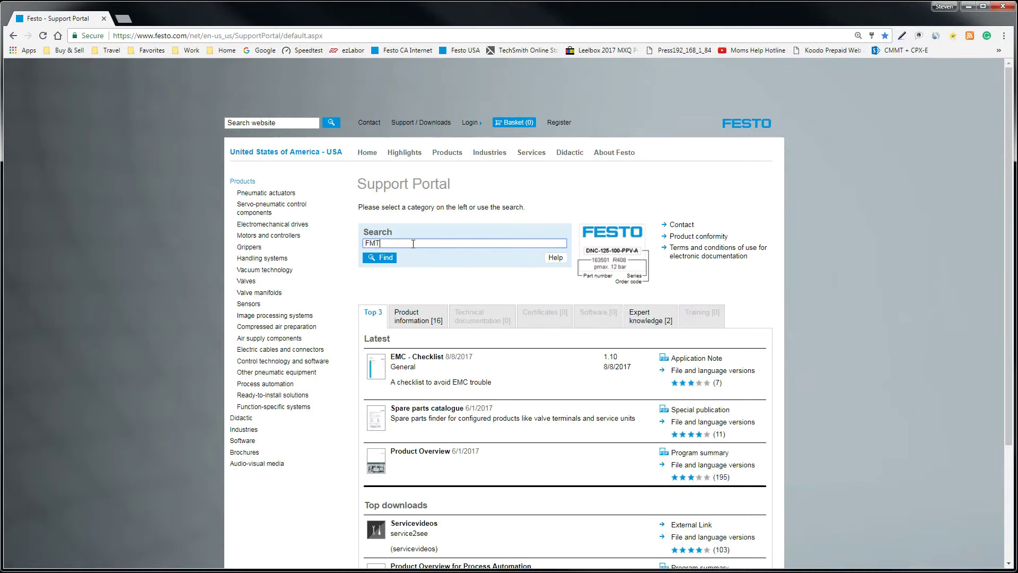
text(FMT)
key(Return)
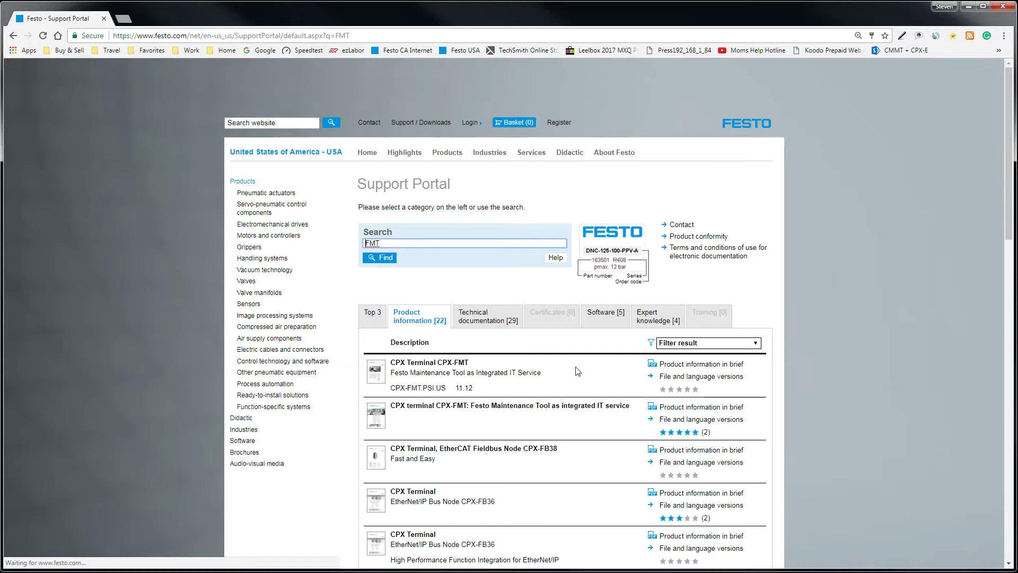
click(618, 317)
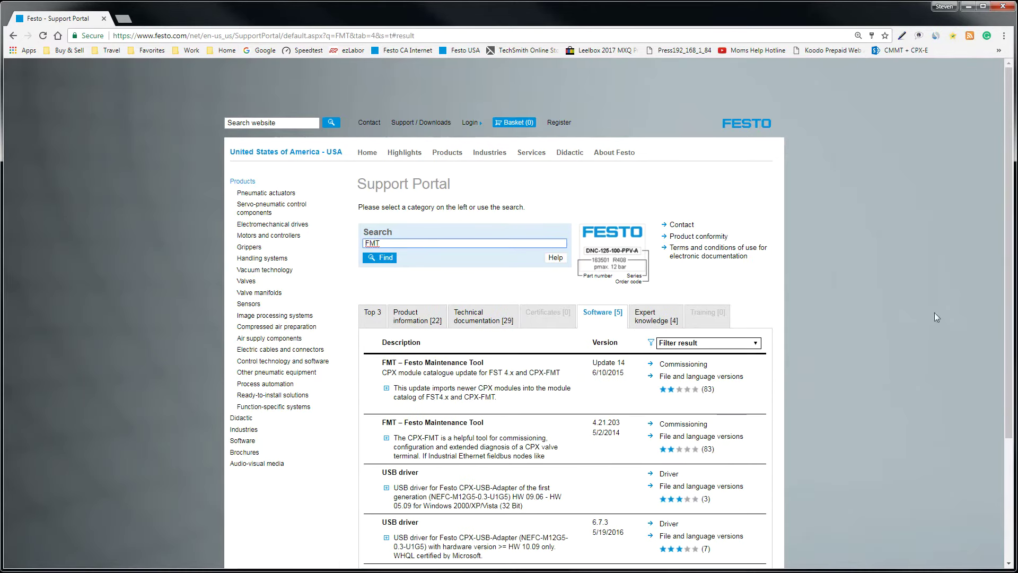
scroll(1013, 258, down, 2)
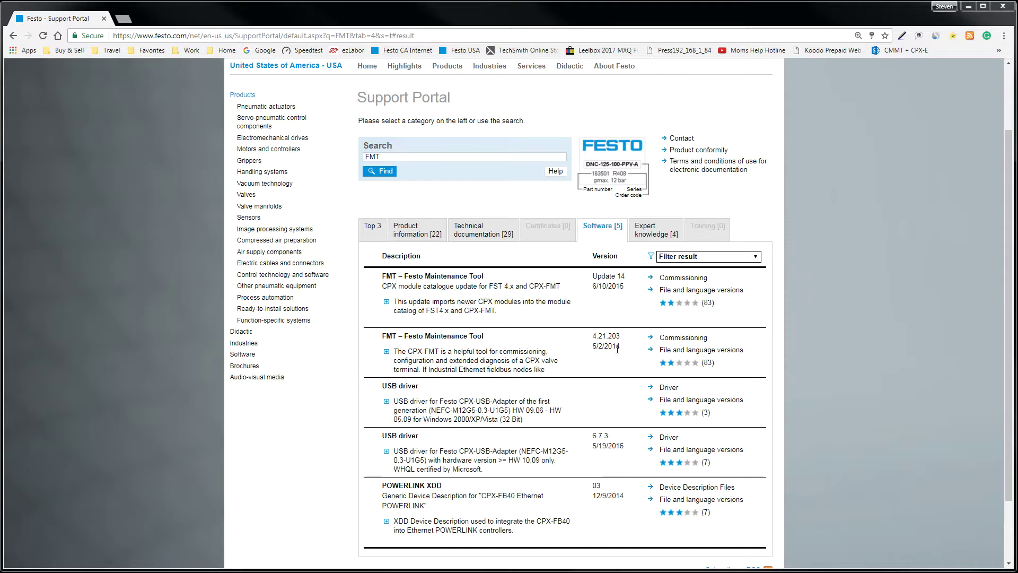
double_click(600, 337)
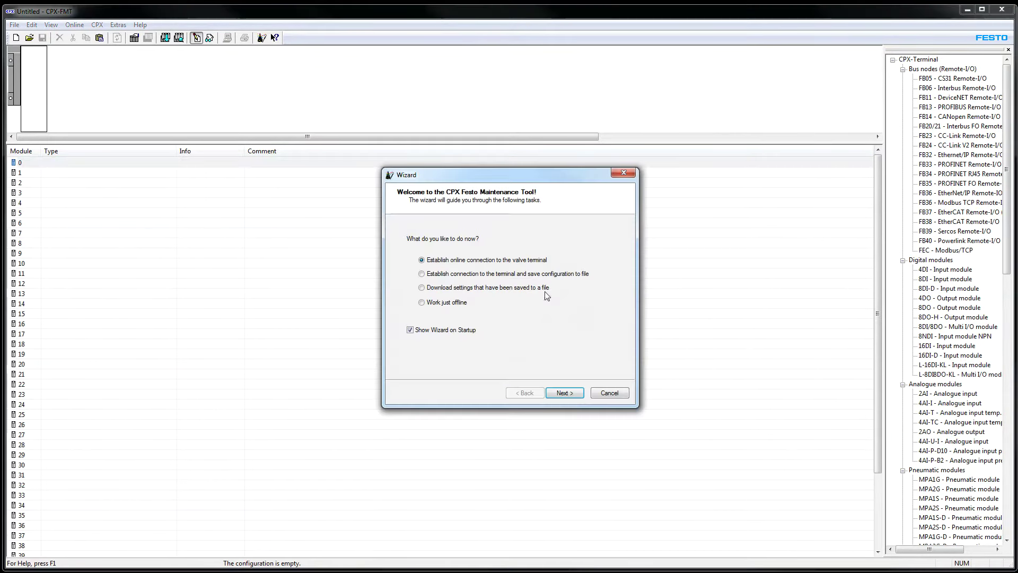
Keep 'Establish online connection to the valve terminal', continue, and search the network for controllers
drag(522, 182, 440, 191)
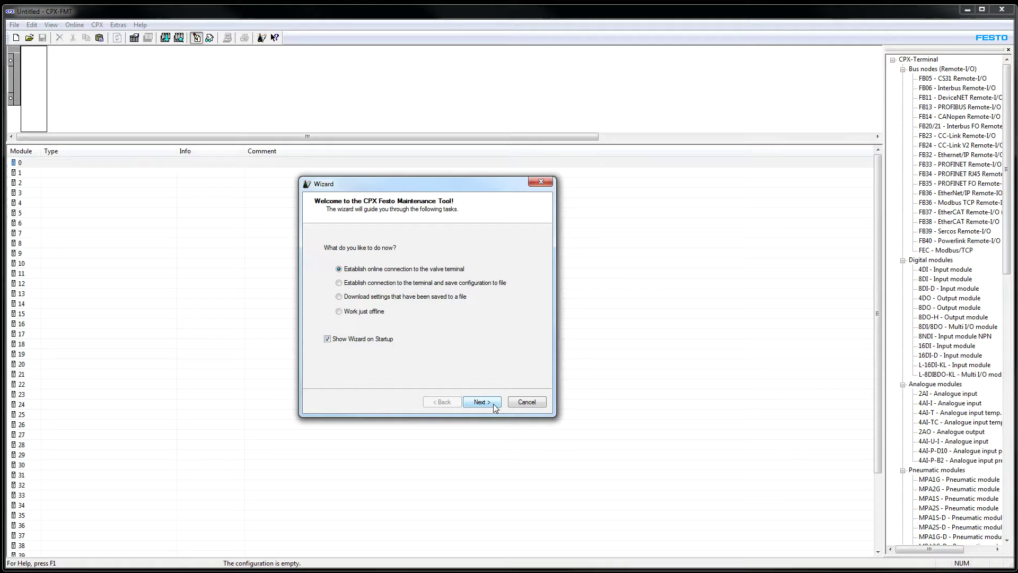
click(481, 402)
click(429, 361)
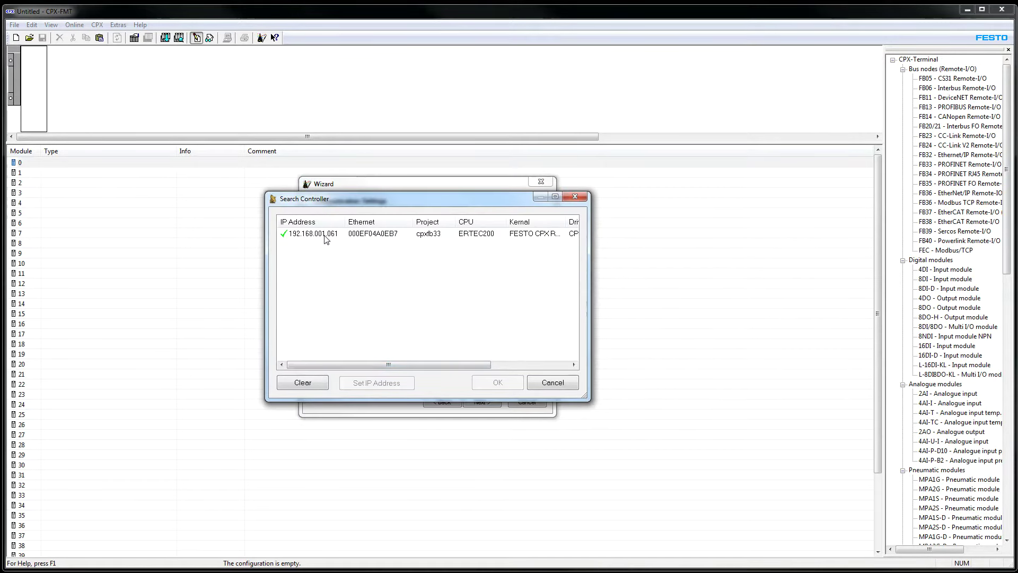
Select controller 192.168.001.061, accept it, and finish the wizard to go online
click(326, 236)
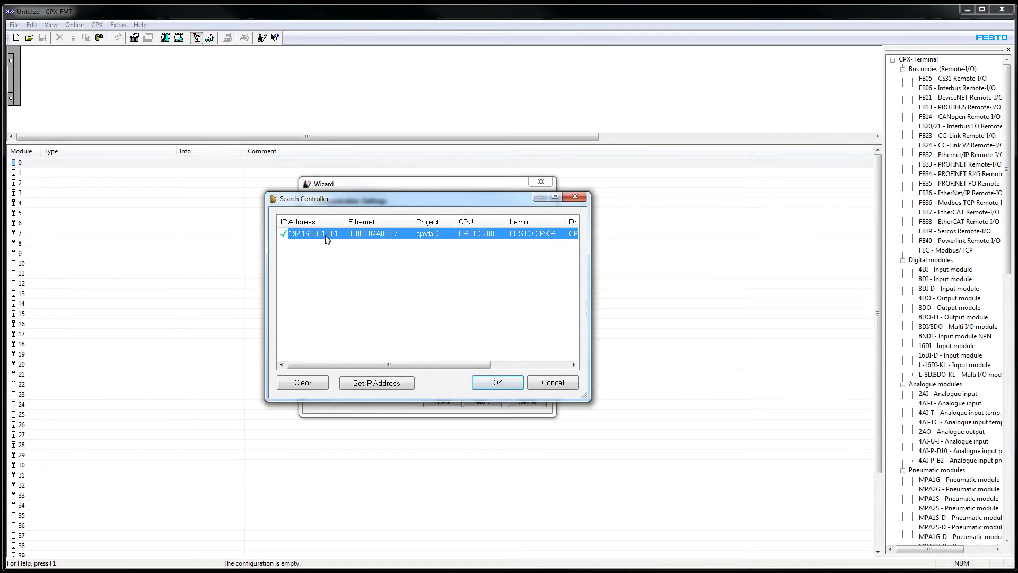
click(510, 389)
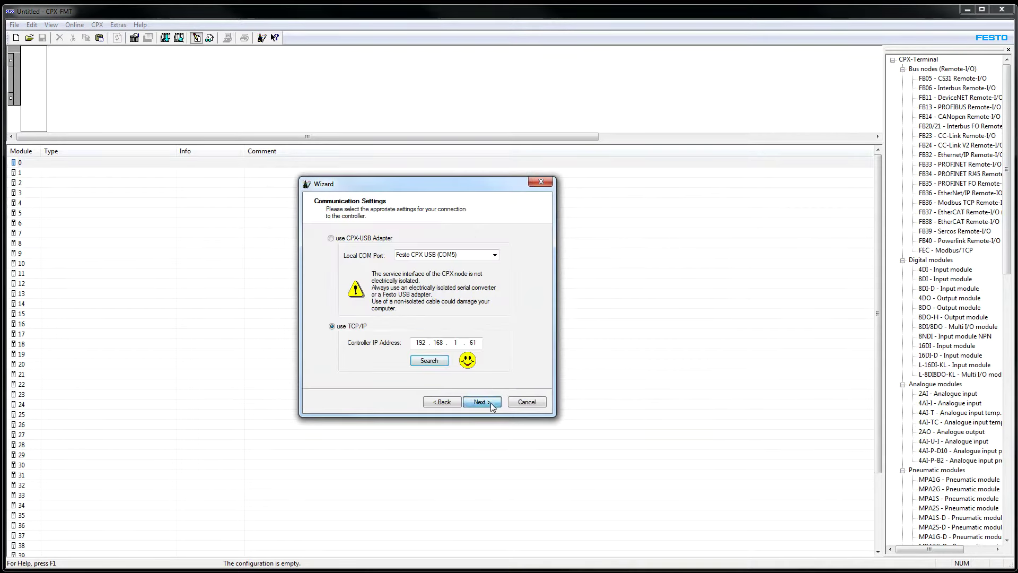
click(480, 402)
click(491, 405)
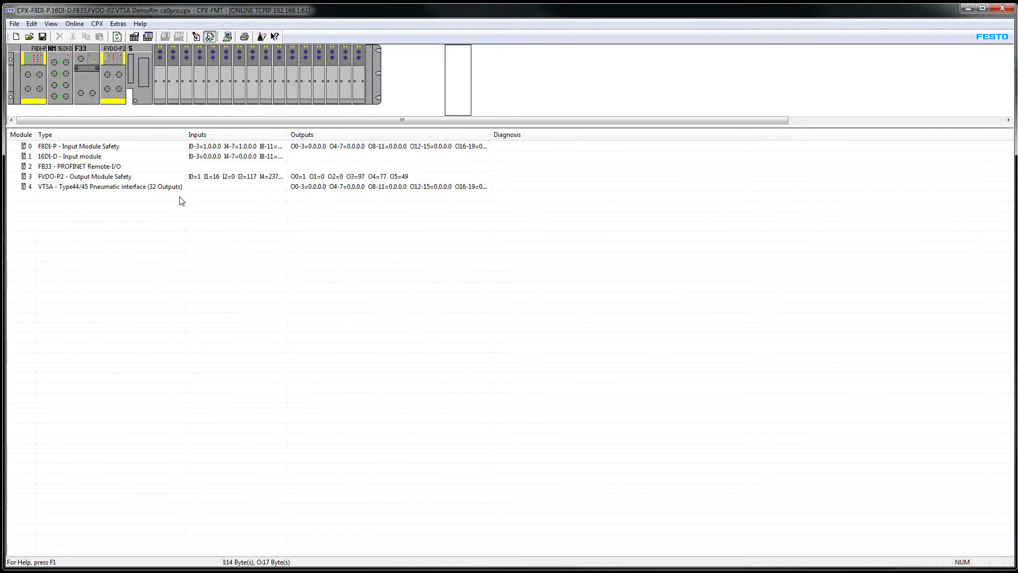
Open module 0 (F8DI-P) properties and review its type, I/O sizes, description and Revision 2
drag(185, 135, 196, 135)
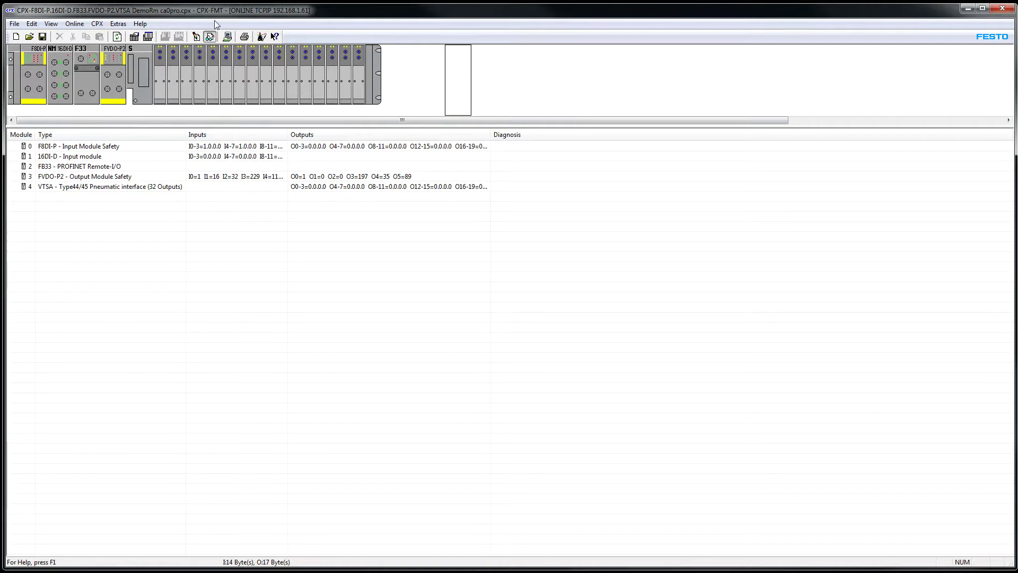
double_click(75, 148)
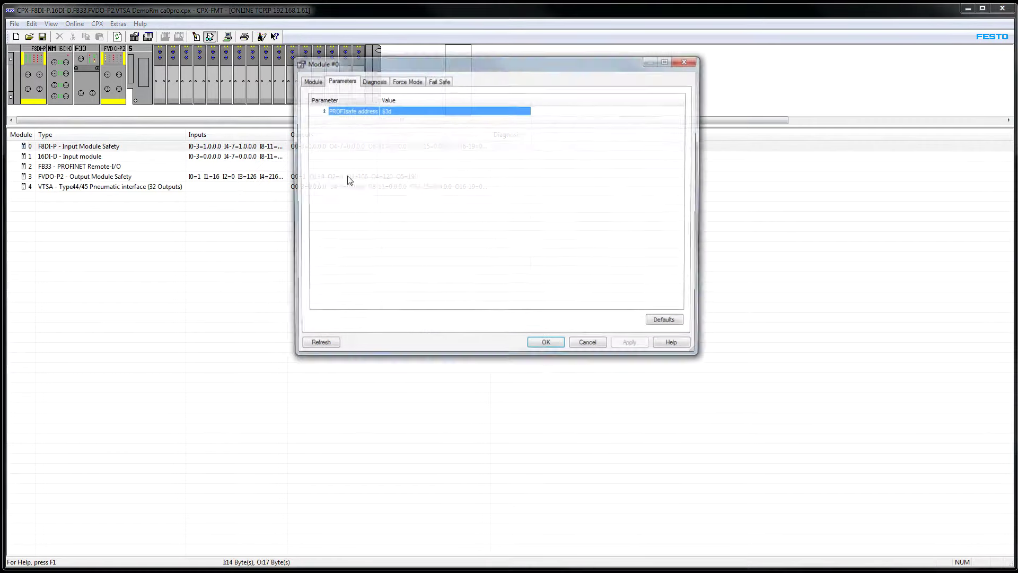
drag(484, 71, 248, 214)
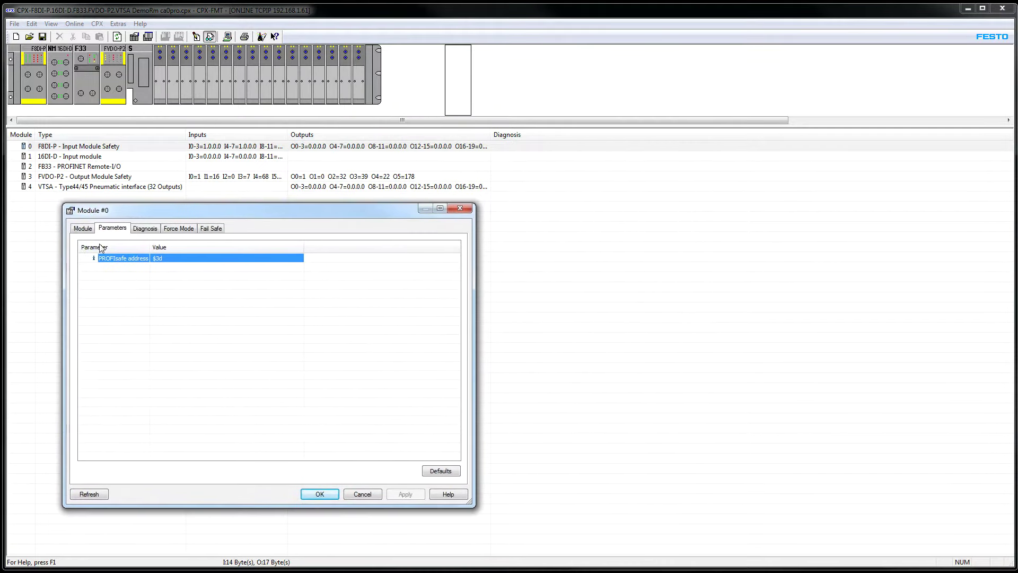
click(85, 229)
drag(114, 330, 72, 330)
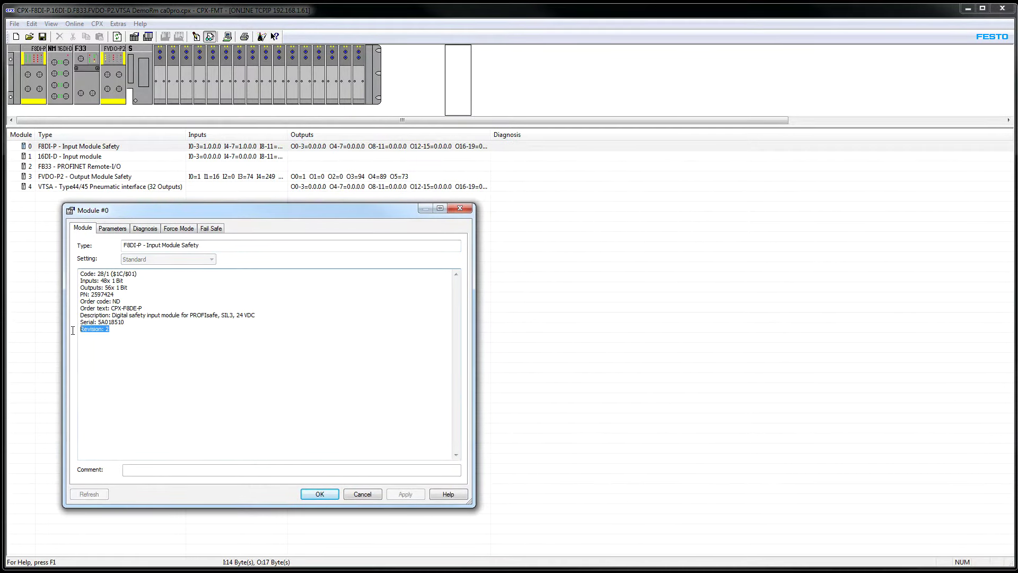
drag(200, 245, 110, 248)
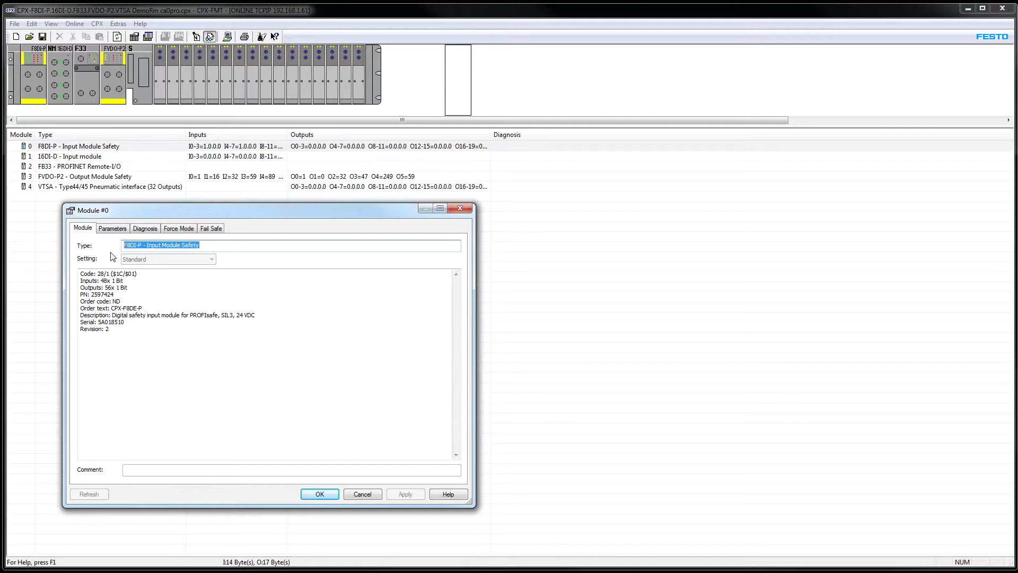
drag(129, 287, 68, 281)
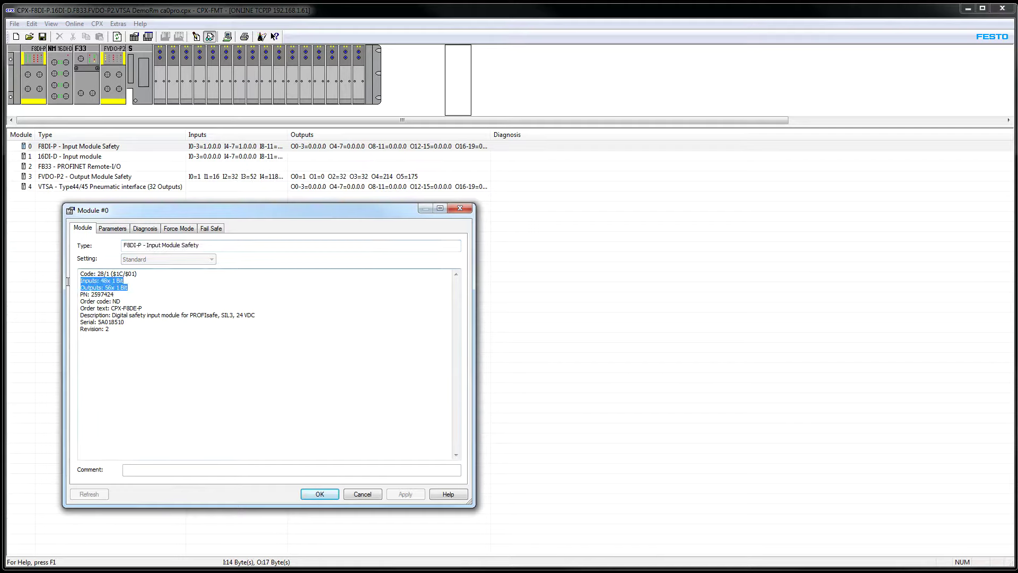
drag(256, 315, 113, 317)
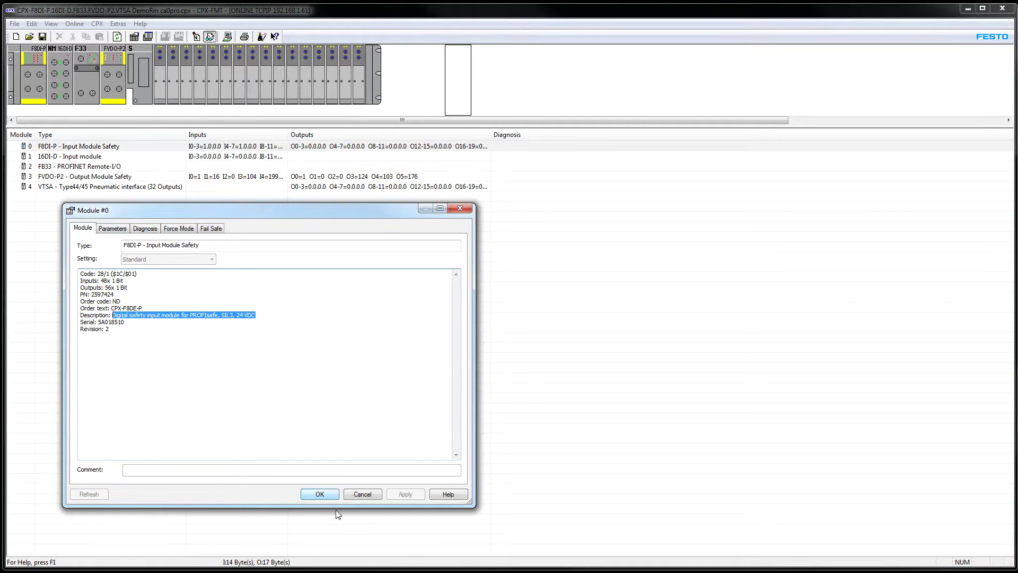
Check module 0's diagnosis and force mode tabs, then close its properties
click(147, 229)
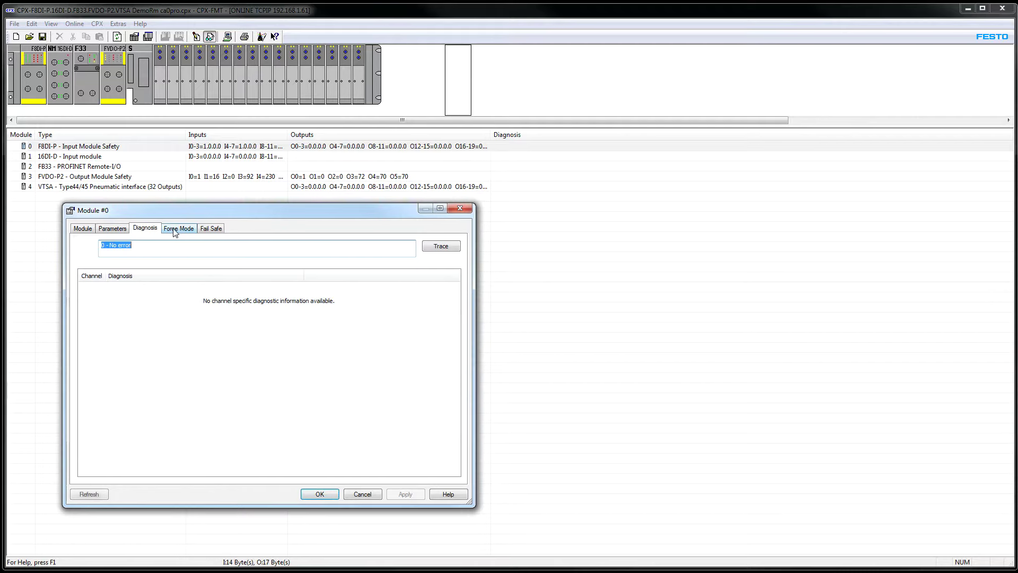
click(174, 229)
click(335, 495)
Check the 16DI-D module's order text CPX-M-16DE, then close its properties
double_click(79, 157)
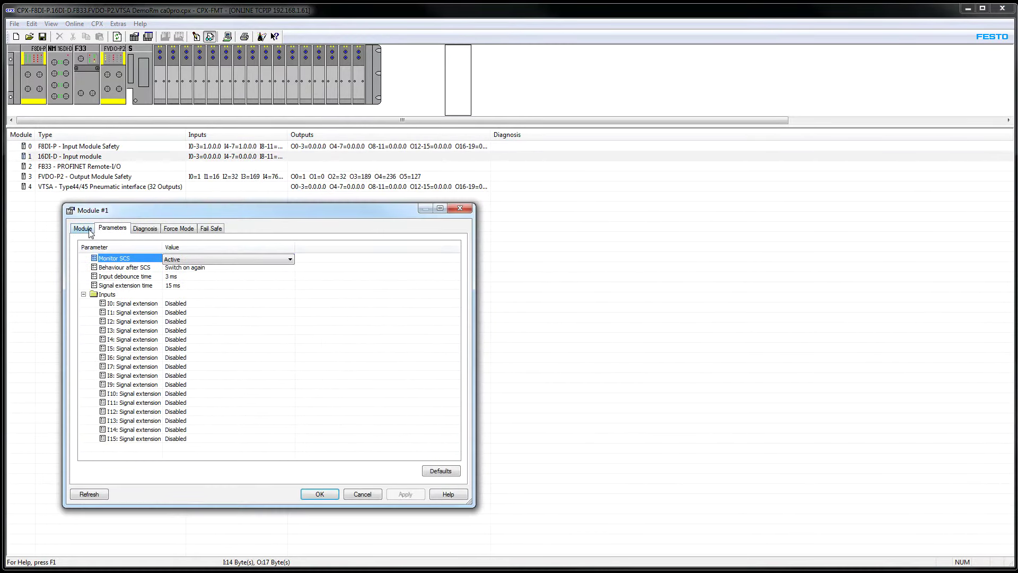
click(90, 231)
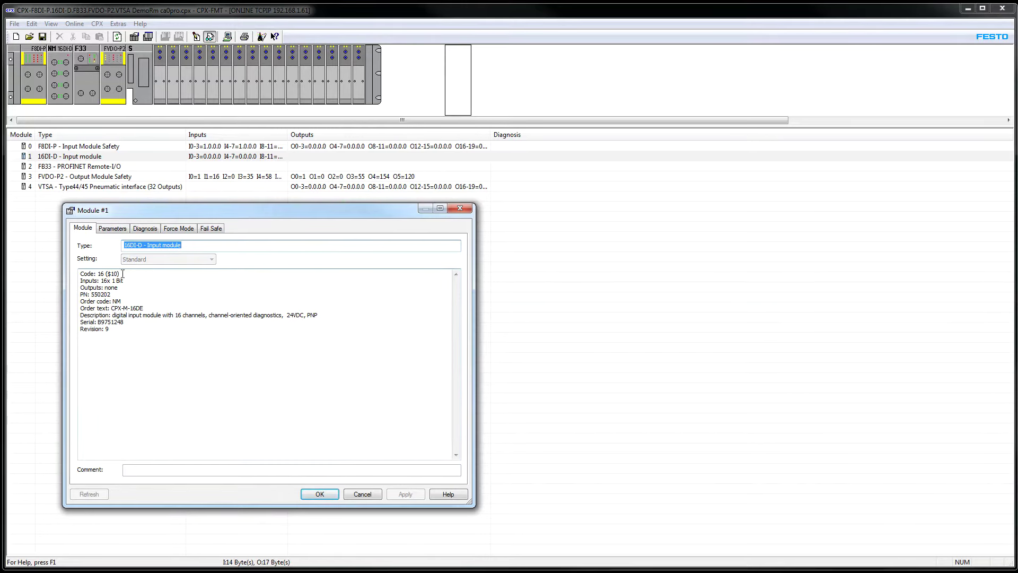
drag(143, 308, 116, 306)
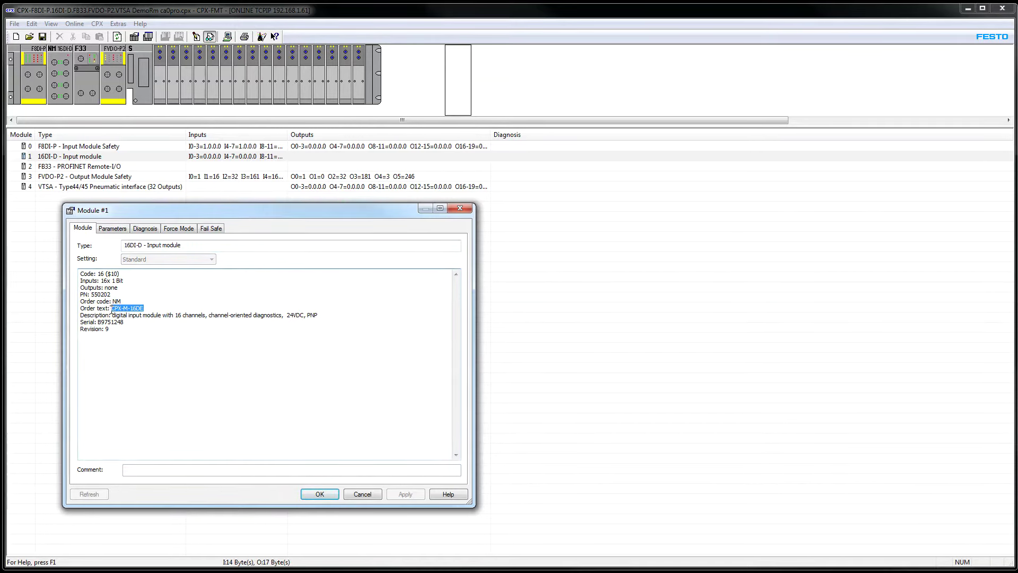
click(202, 377)
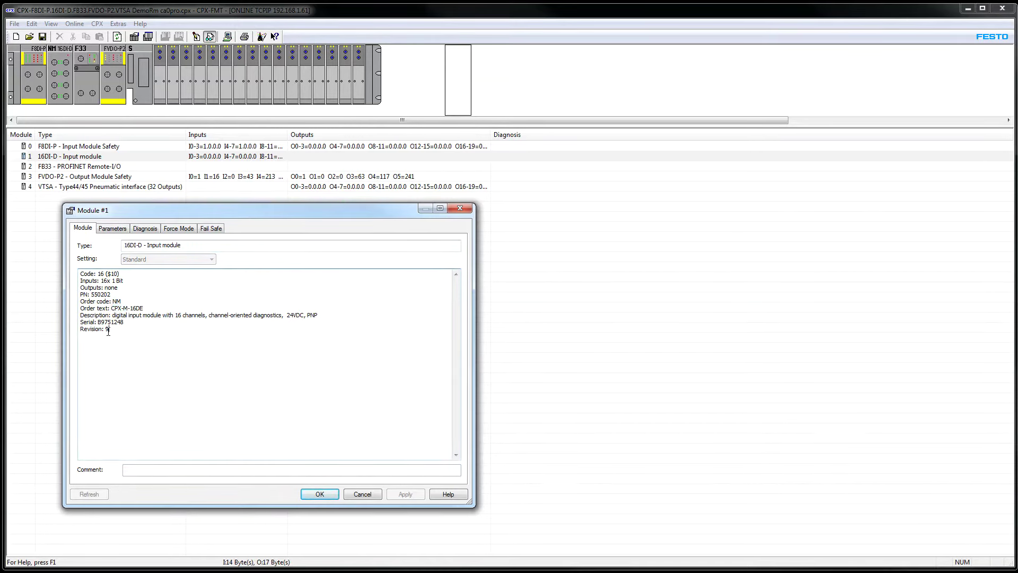
click(324, 493)
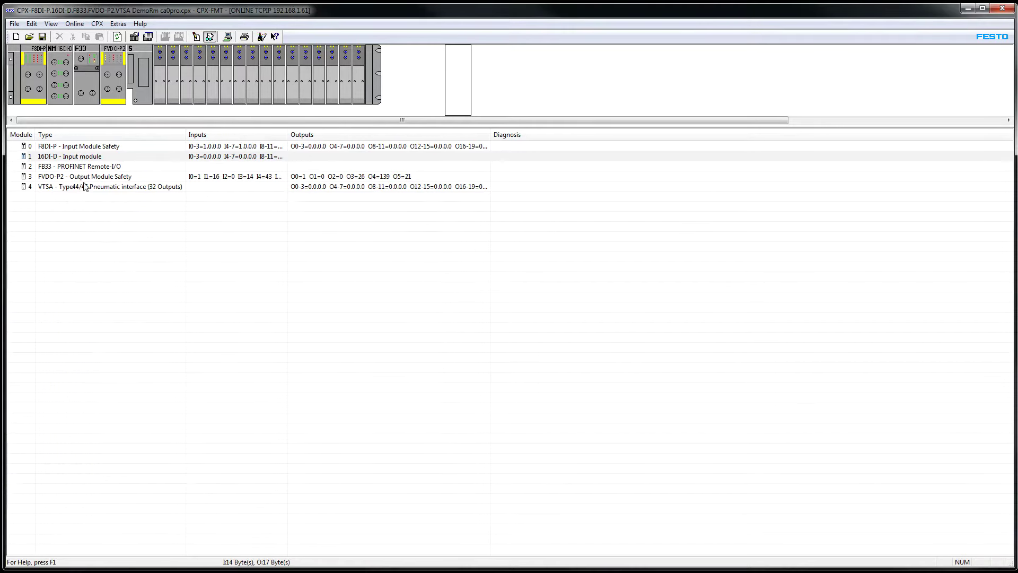
Open the FB33 PROFINET node's properties, select its order text CPX-FB33, and close it
double_click(85, 166)
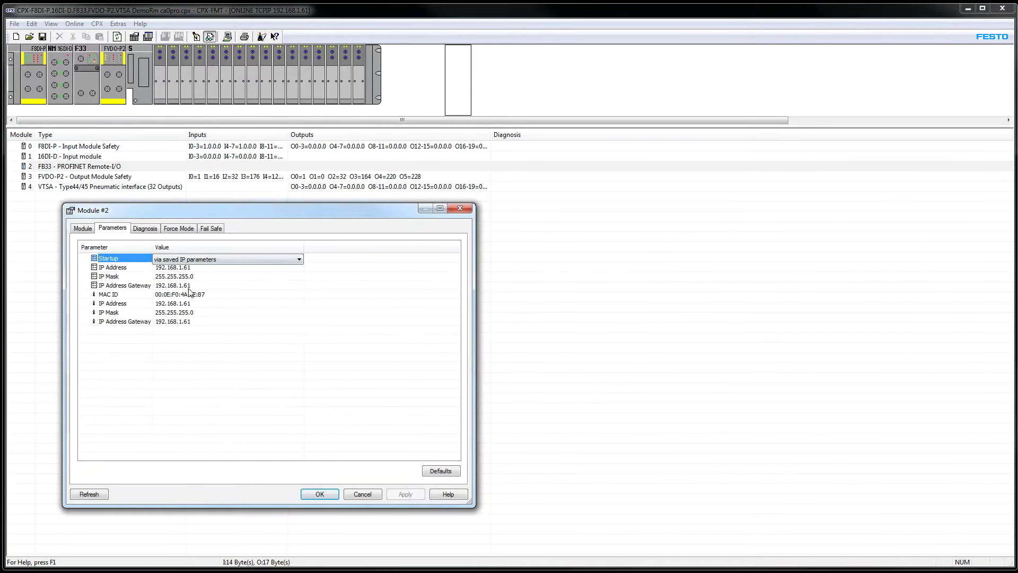
drag(260, 207, 230, 204)
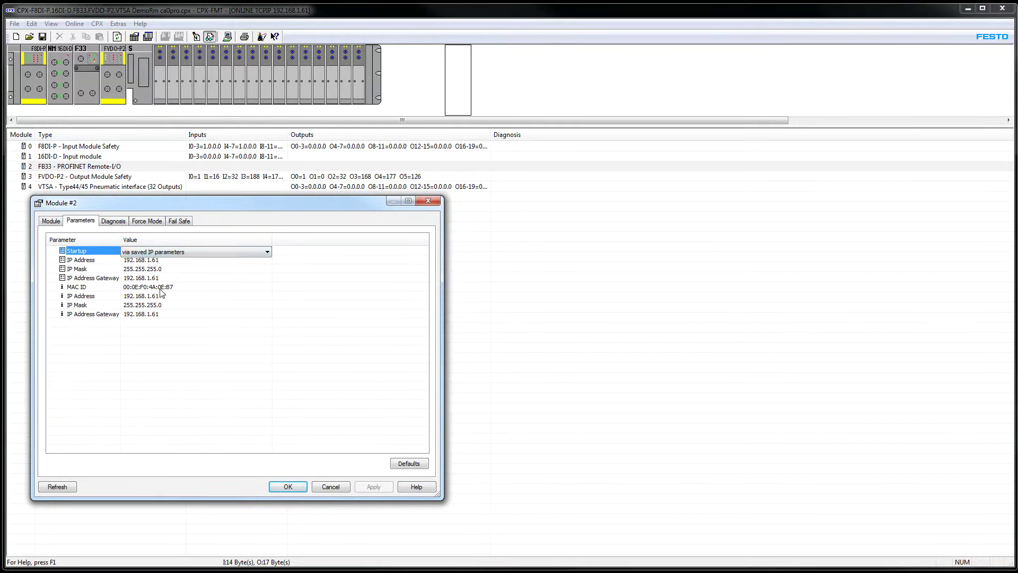
click(51, 221)
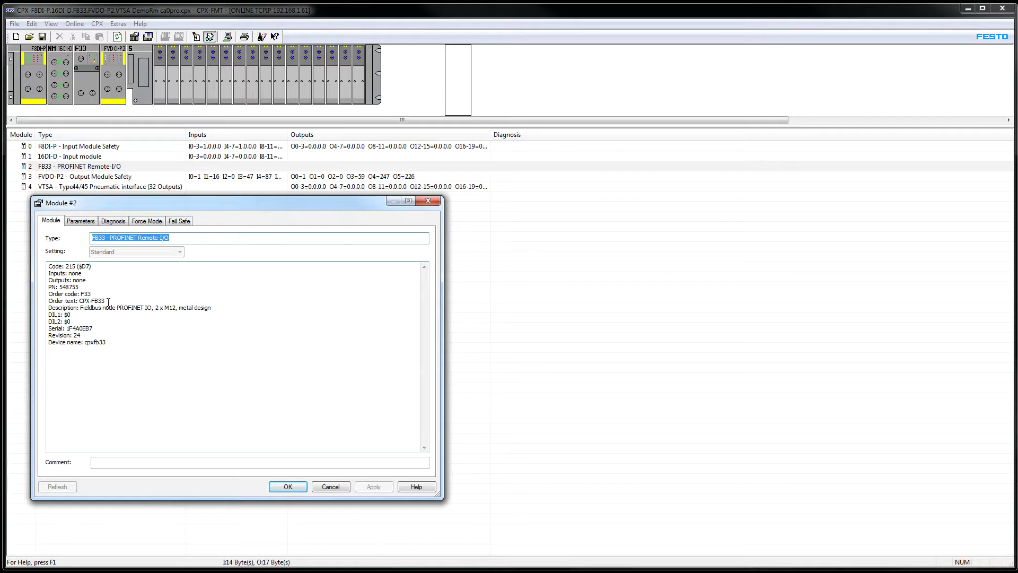
drag(109, 302, 78, 301)
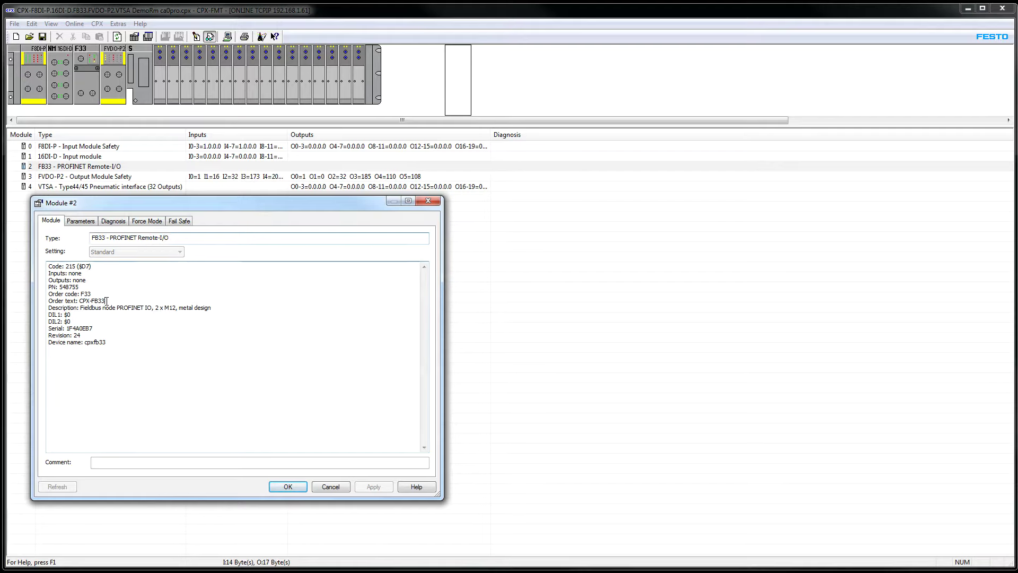
click(286, 481)
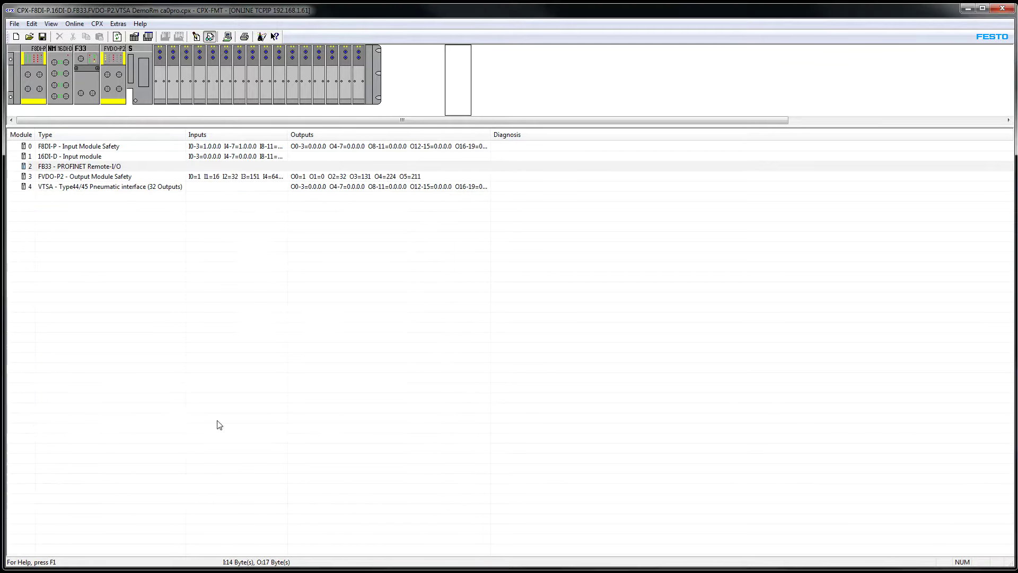
double_click(75, 180)
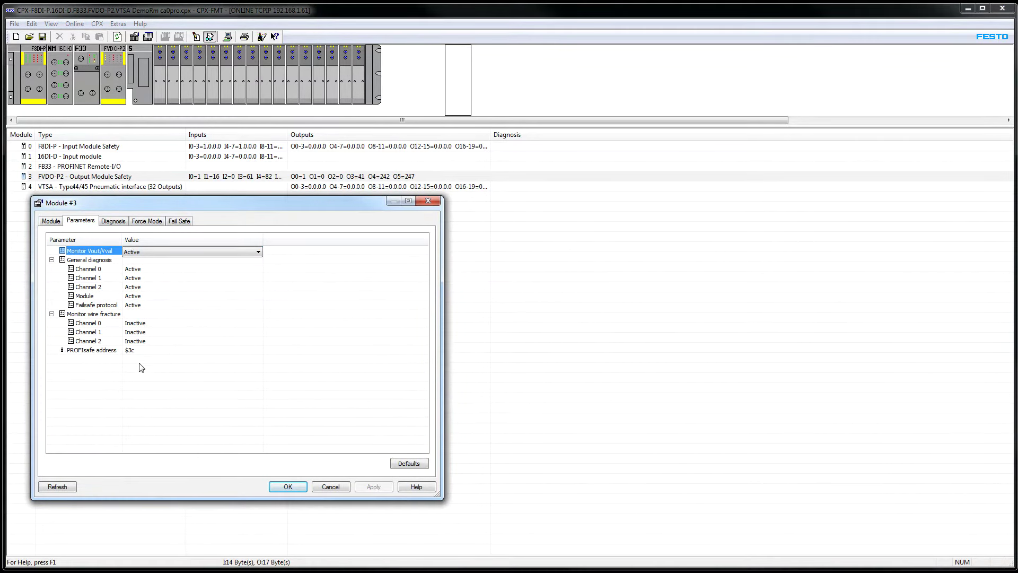
click(151, 351)
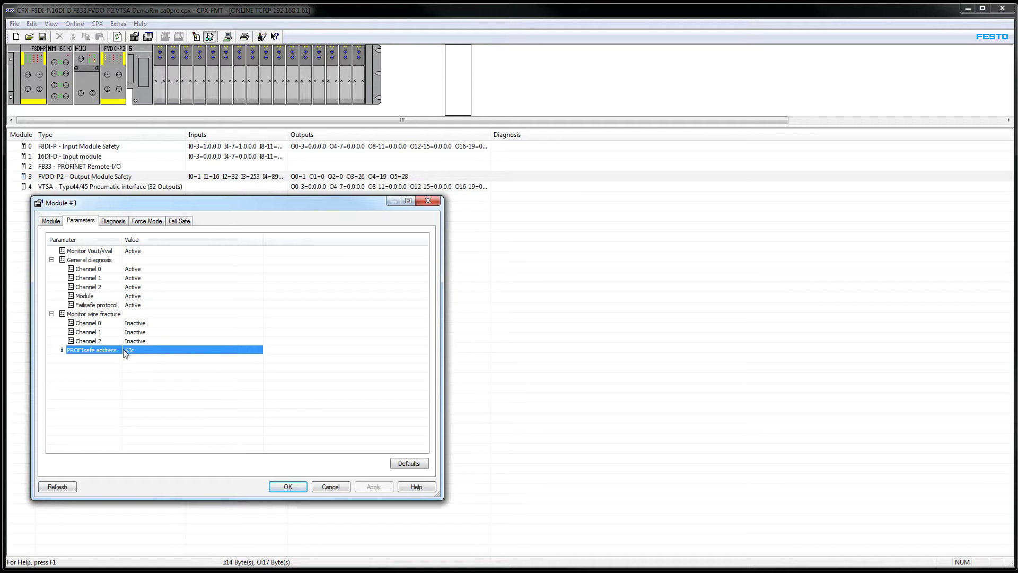
click(51, 221)
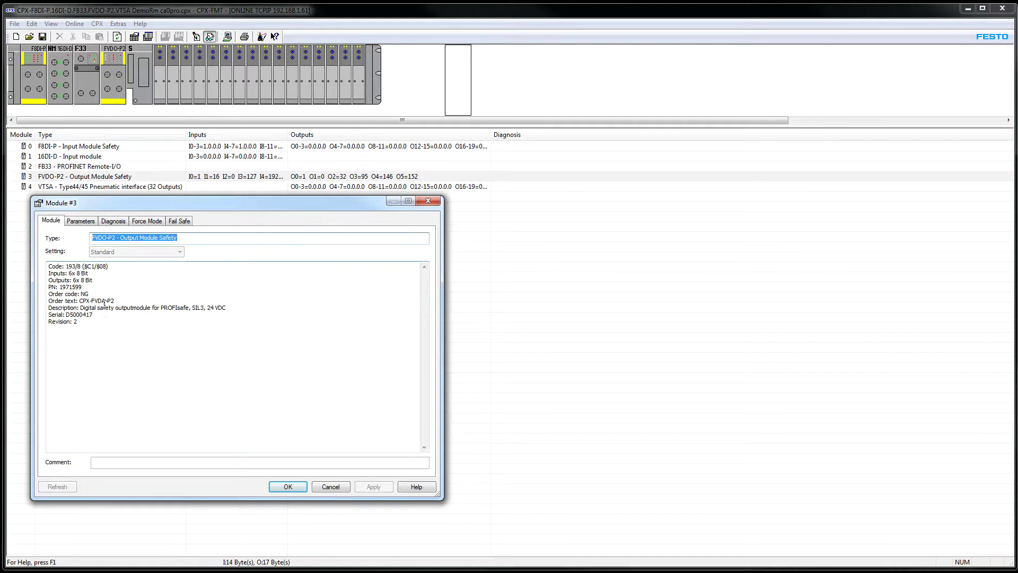
double_click(104, 301)
drag(94, 280, 34, 273)
drag(79, 322, 48, 321)
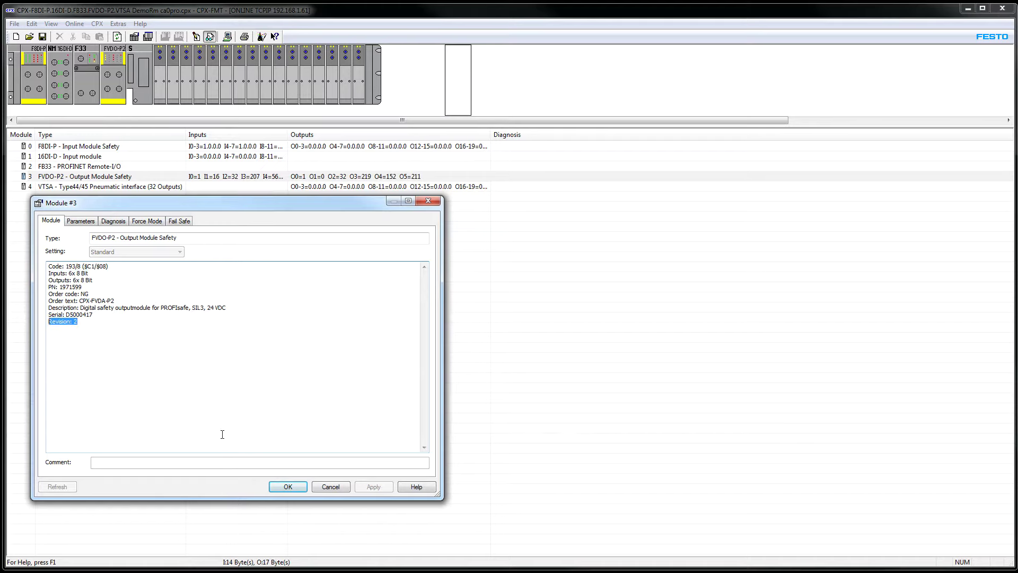
click(287, 487)
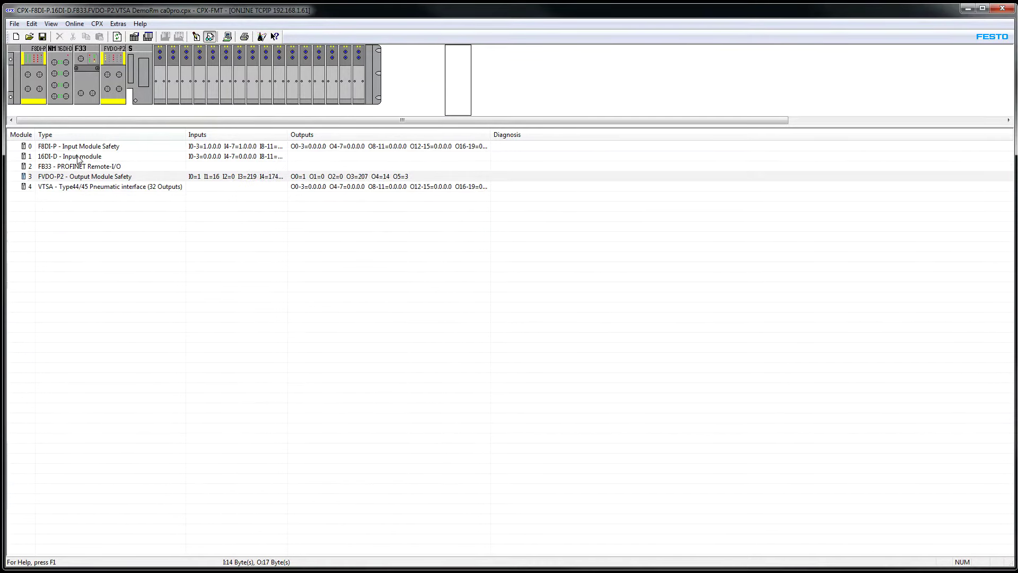
double_click(80, 156)
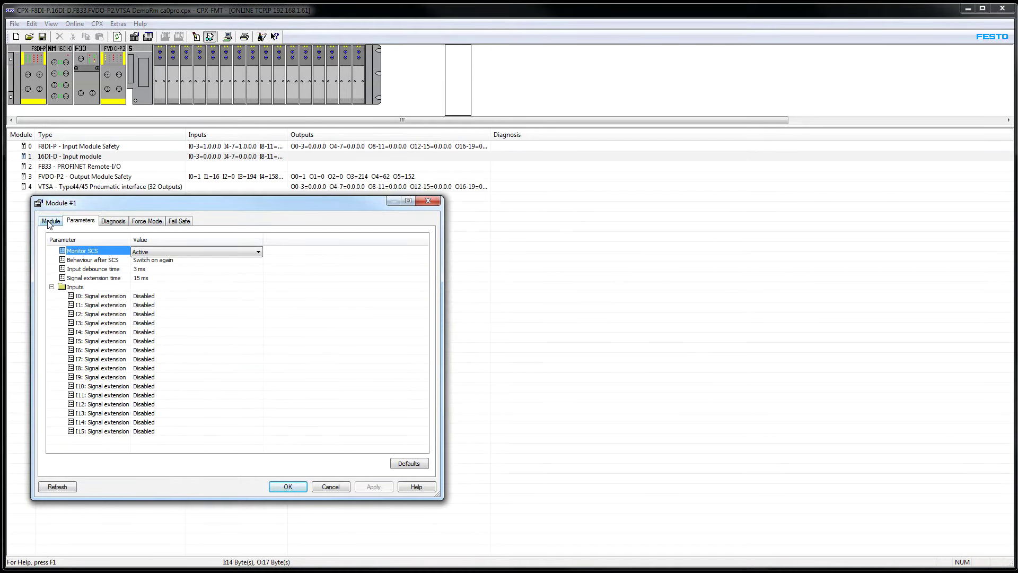
click(52, 221)
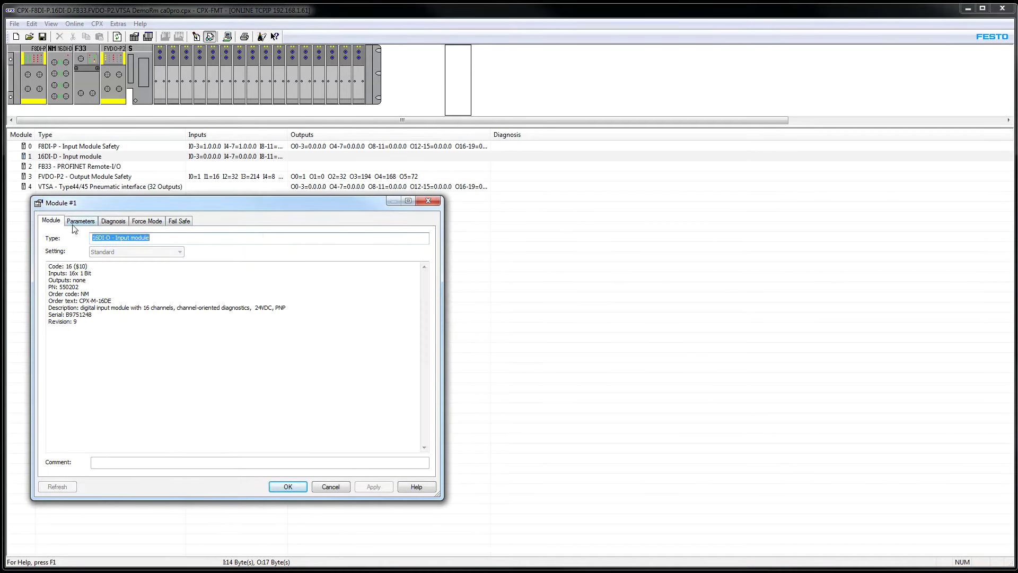
click(113, 221)
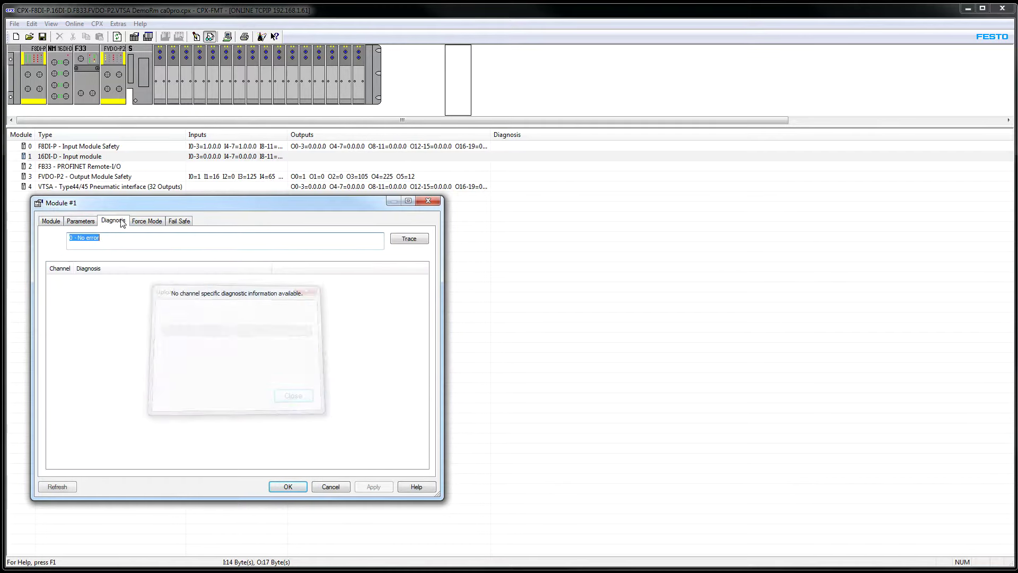
click(145, 221)
click(172, 223)
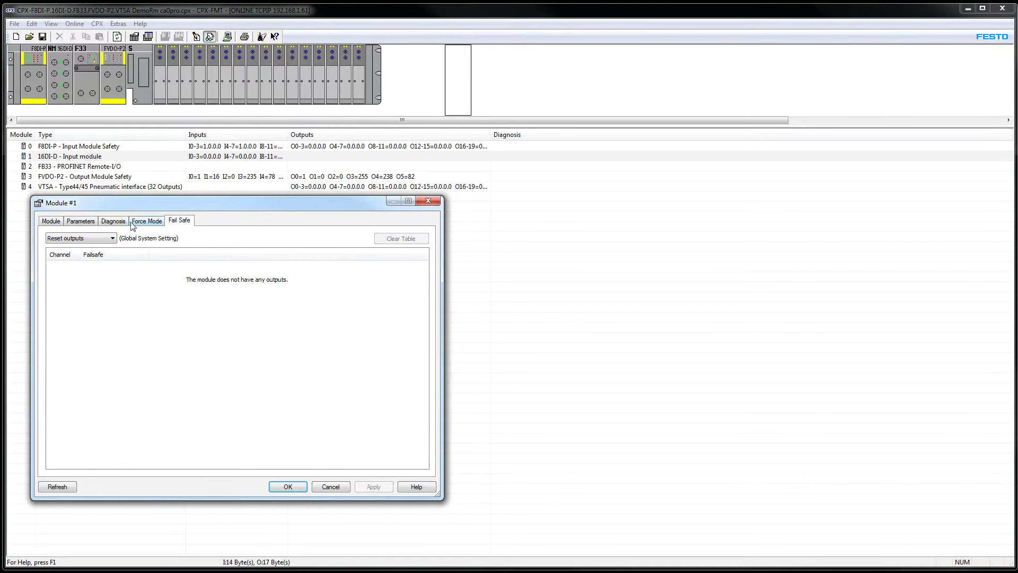
click(113, 221)
click(68, 222)
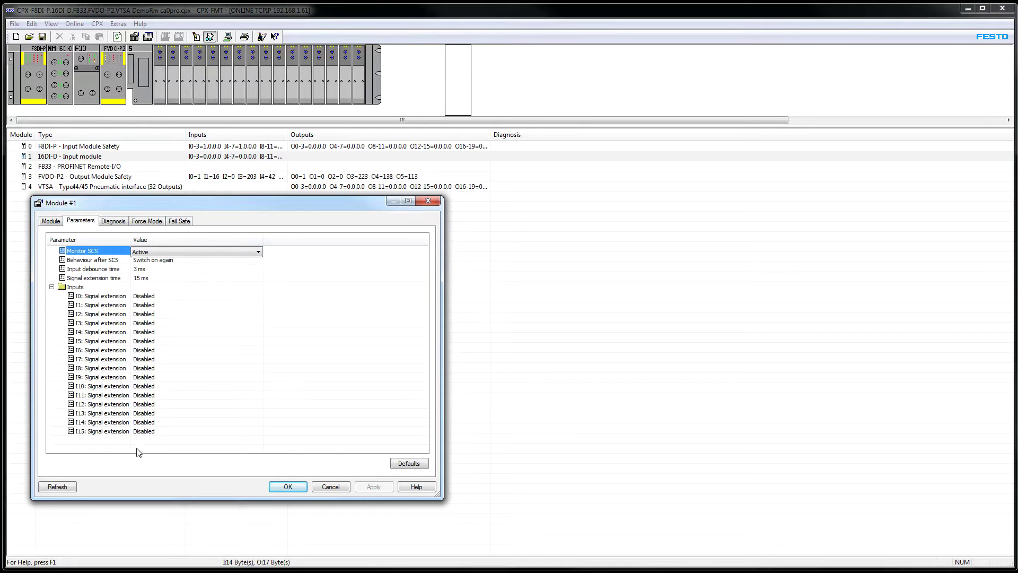
click(57, 486)
click(50, 220)
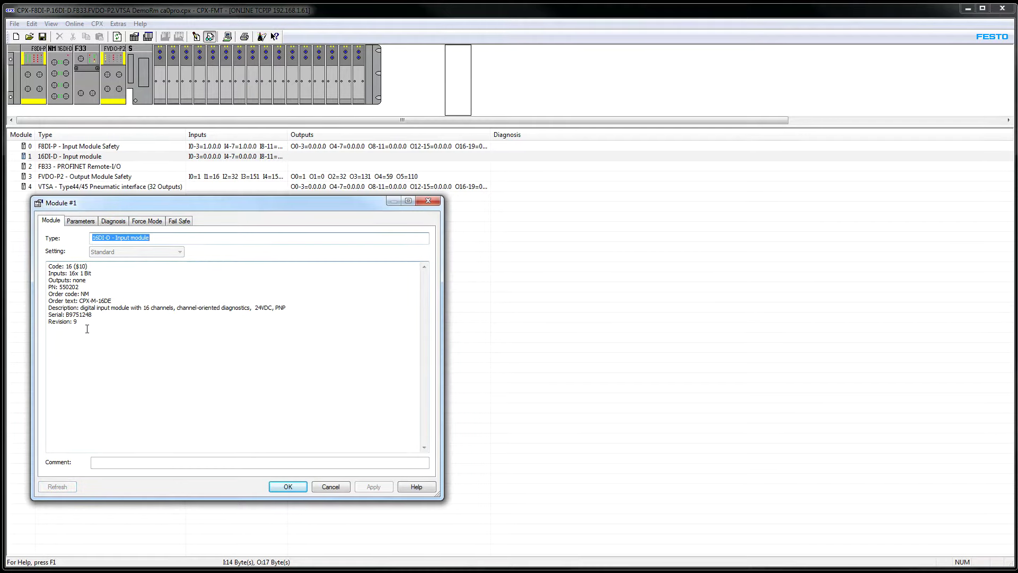
drag(87, 328, 48, 265)
click(327, 486)
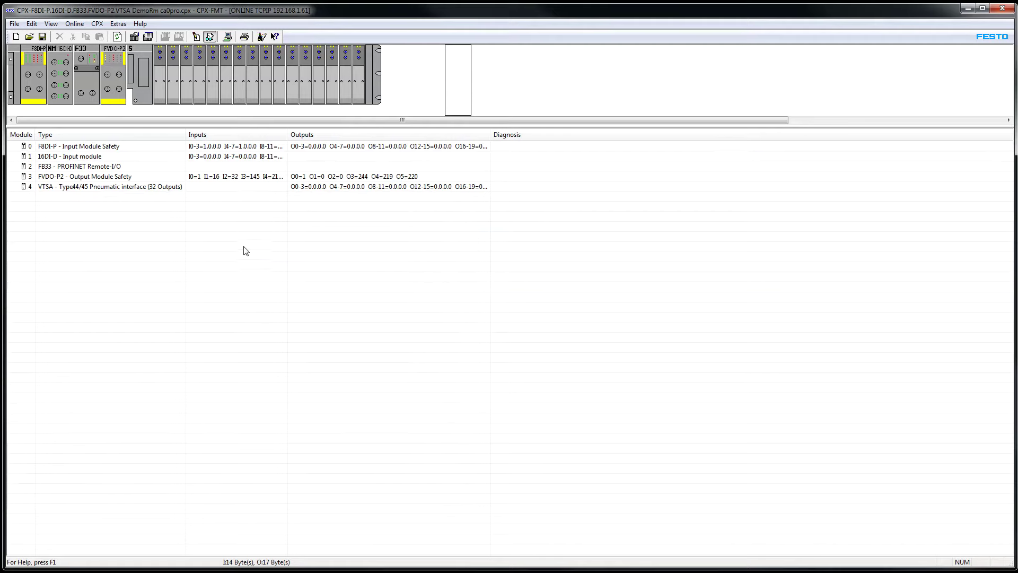
Widen the Inputs column to show full values and open the VTSA pneumatic interface details
drag(288, 134, 348, 143)
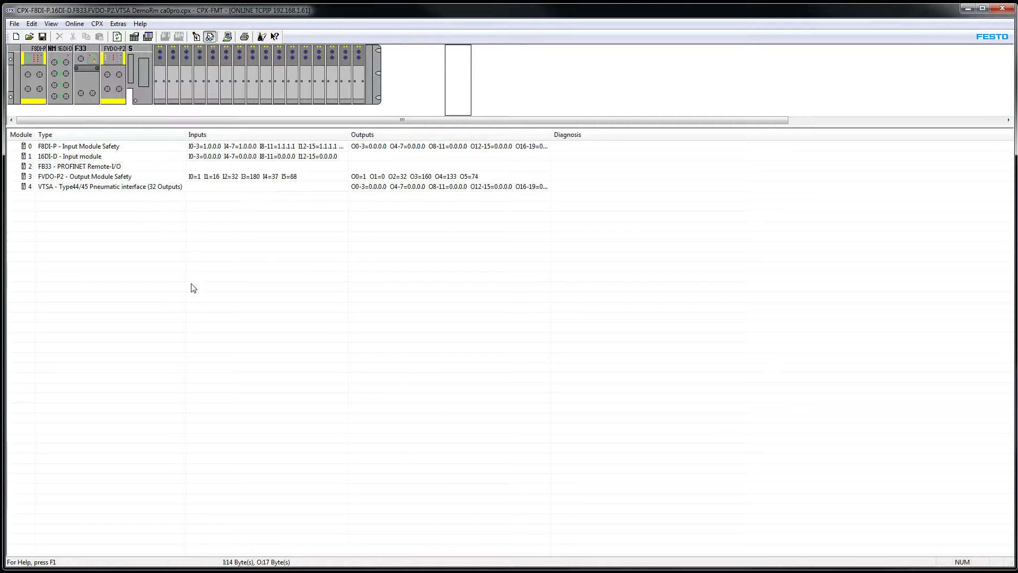
double_click(141, 187)
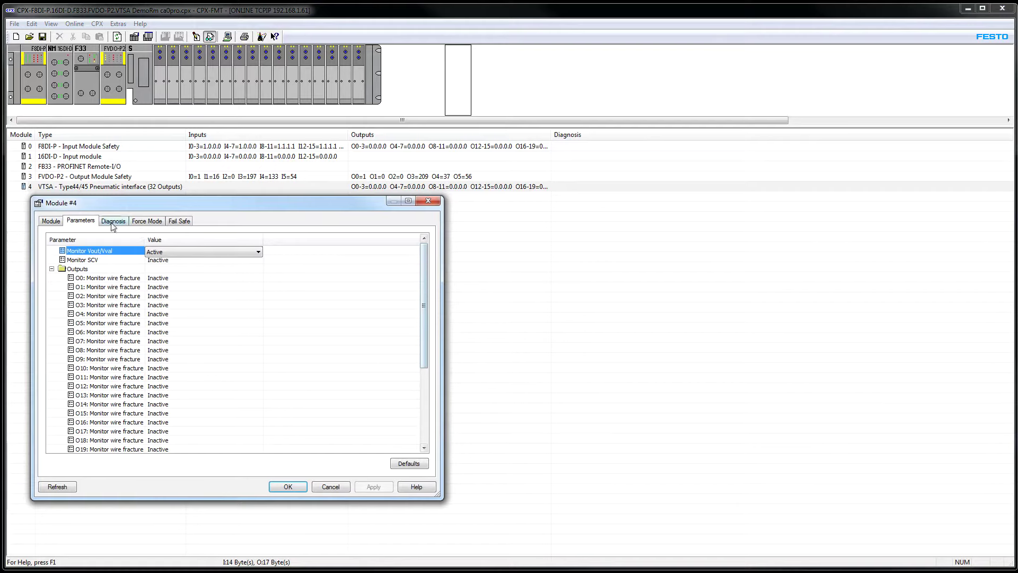
Review the VTSA module's general information from Inputs to Revision, then close its window
click(50, 221)
drag(82, 322, 21, 263)
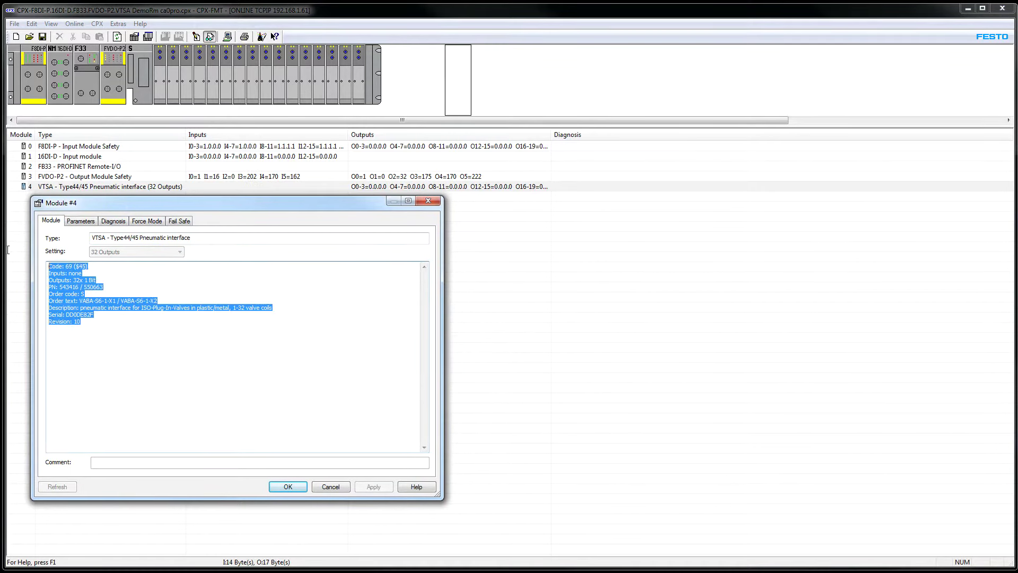
click(330, 488)
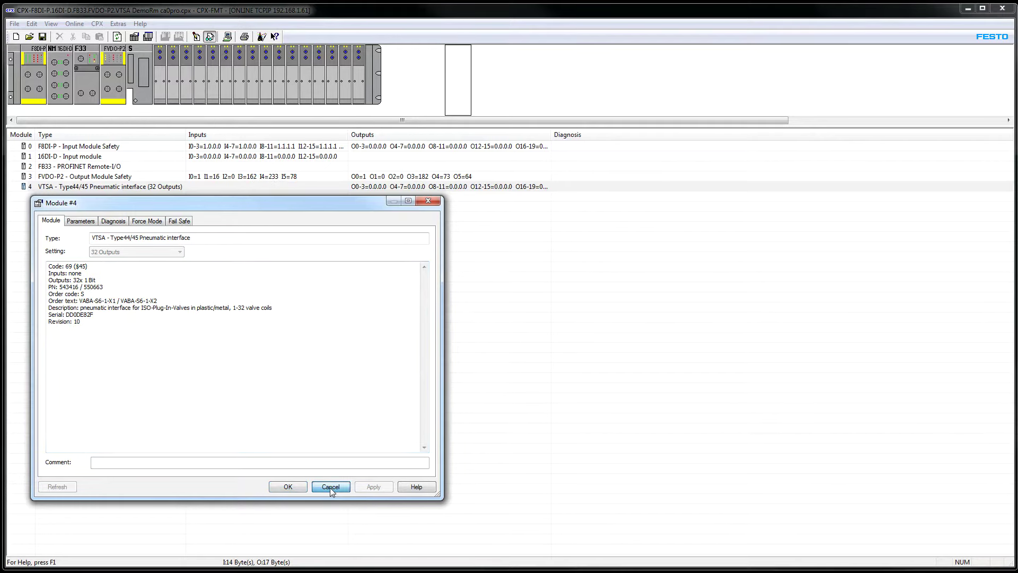
click(329, 487)
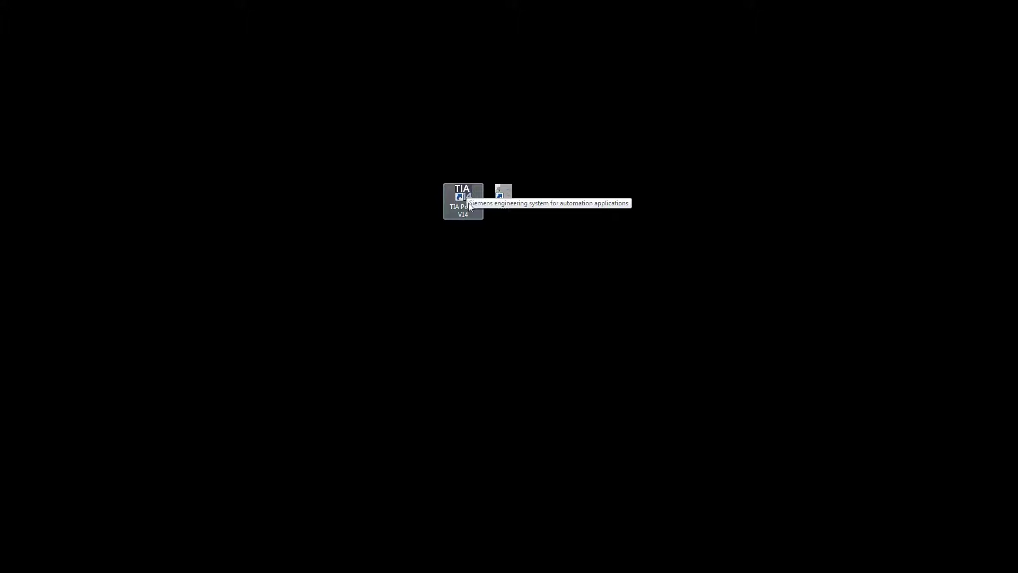
Launch TIA Portal V14 and choose Project > New to begin a new project
double_click(463, 194)
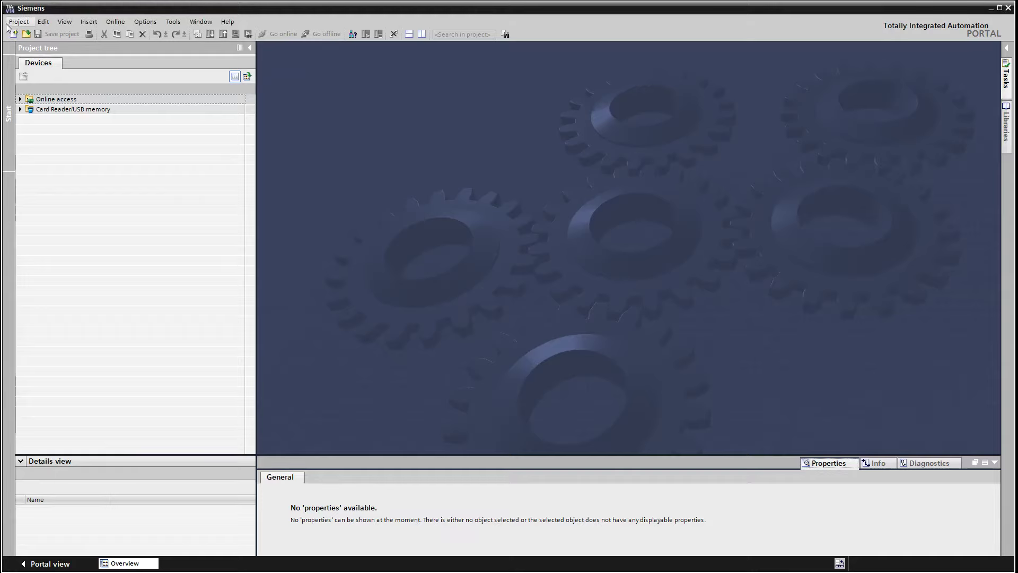
click(17, 22)
click(26, 32)
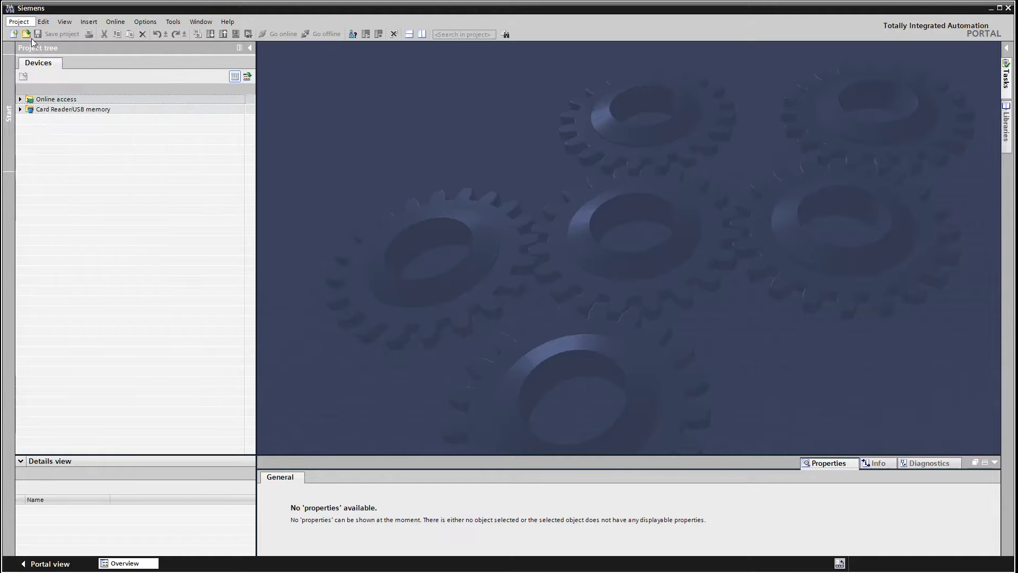
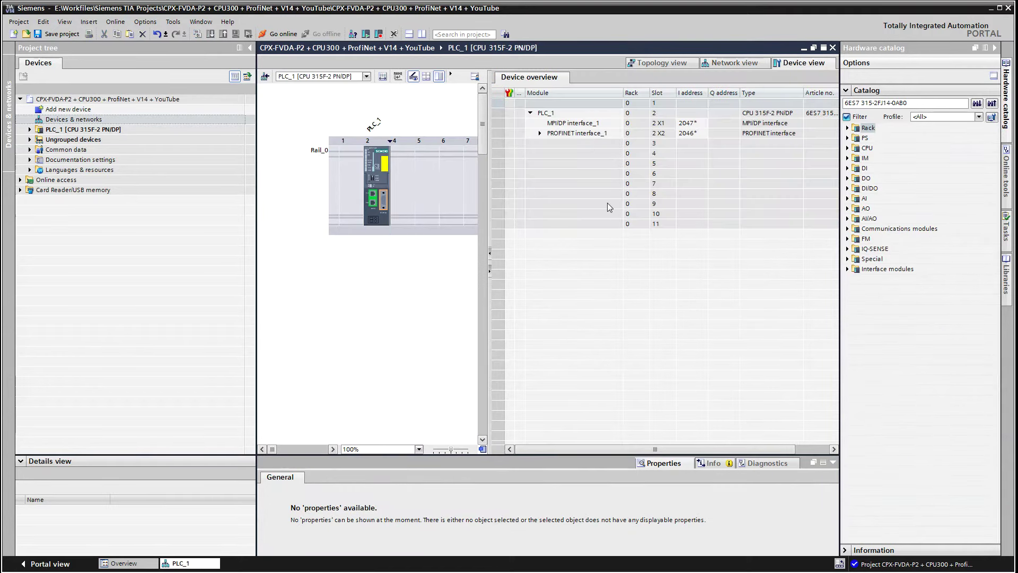
Find DI 16/DO 16 module 6ES7 323-1BL00-0AA0 in the catalog and place it in rack slot 4
triple_click(919, 103)
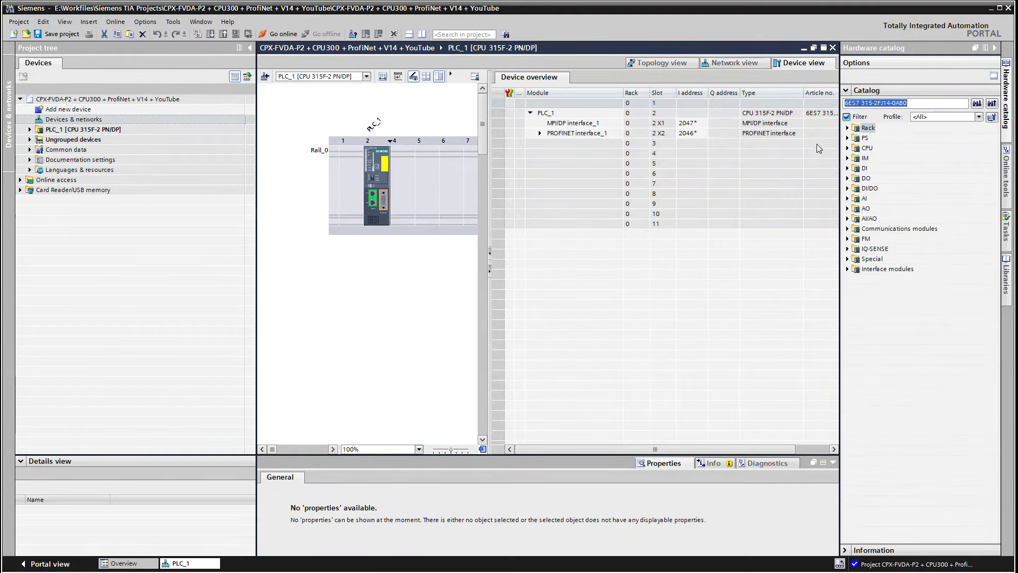
text(6ES7 323-1BL00-0AA0)
click(977, 104)
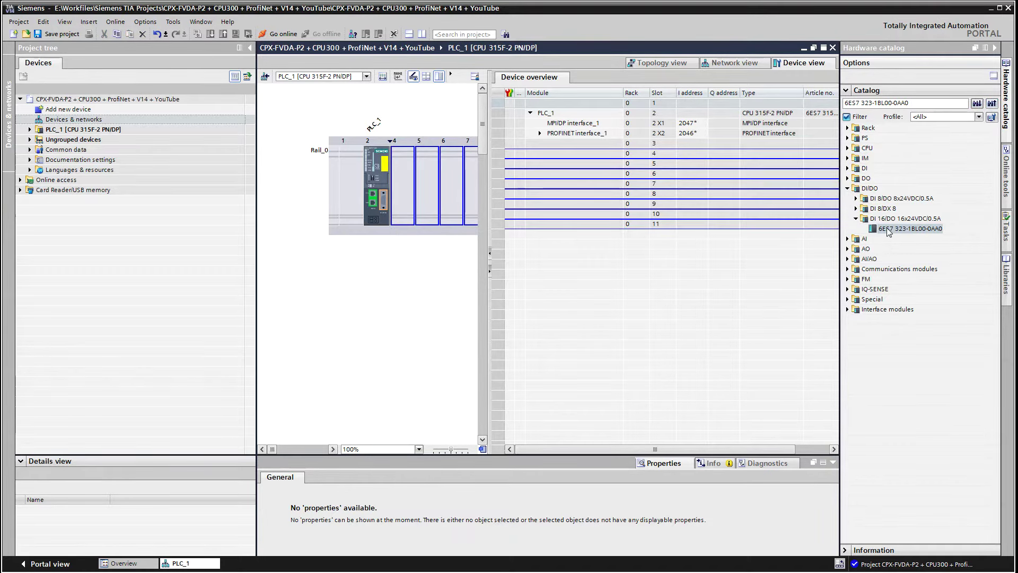
drag(887, 227, 404, 190)
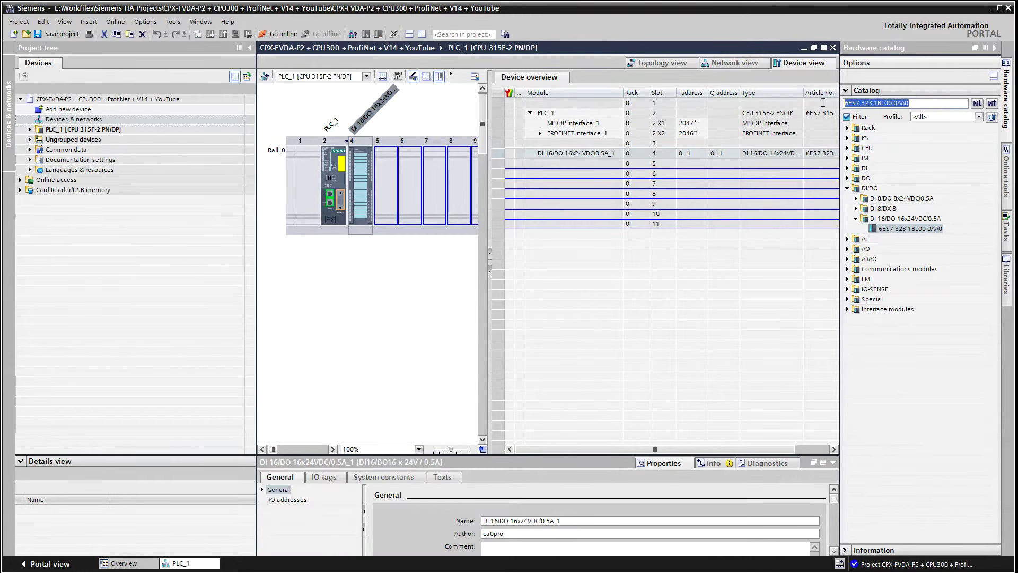
Place AI 4/AO 2 module 6ES7 334-0CE01-0AA0 in slot 5, enlarge the panes and select the CPU
text(6ES7 334-0CE01-0AA0)
click(977, 103)
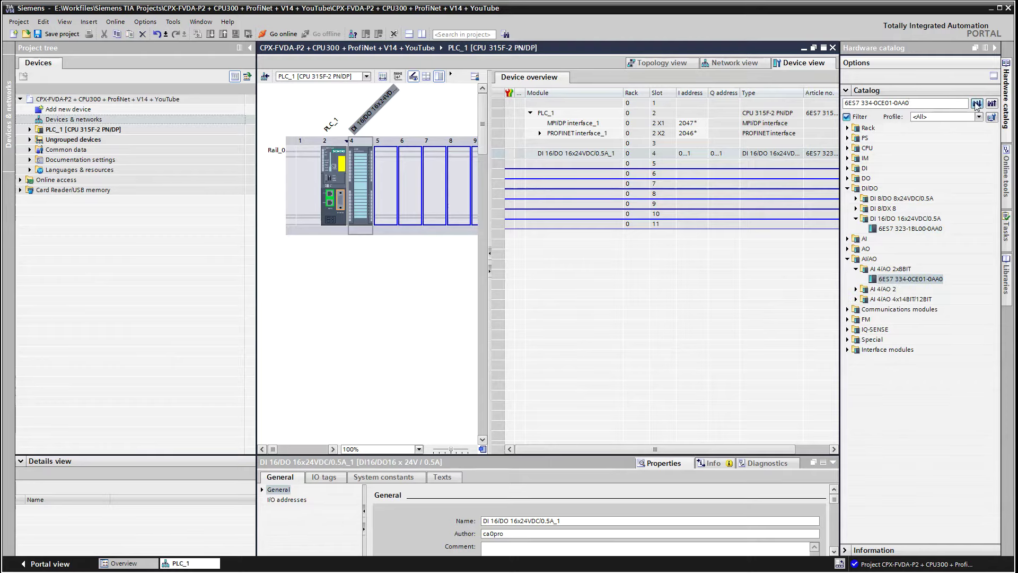
drag(898, 283, 375, 181)
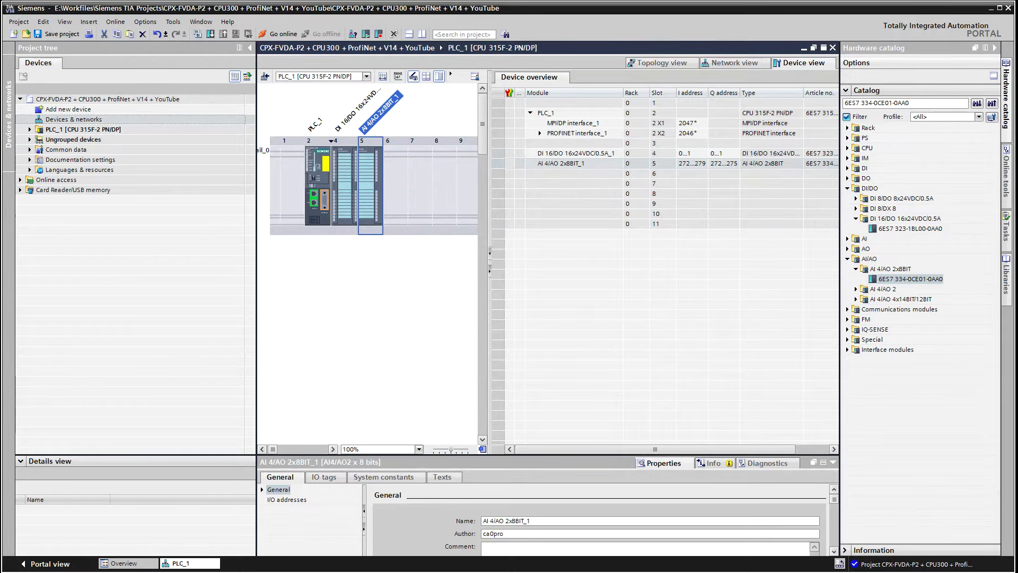
drag(440, 454, 457, 254)
drag(489, 125, 565, 125)
click(313, 193)
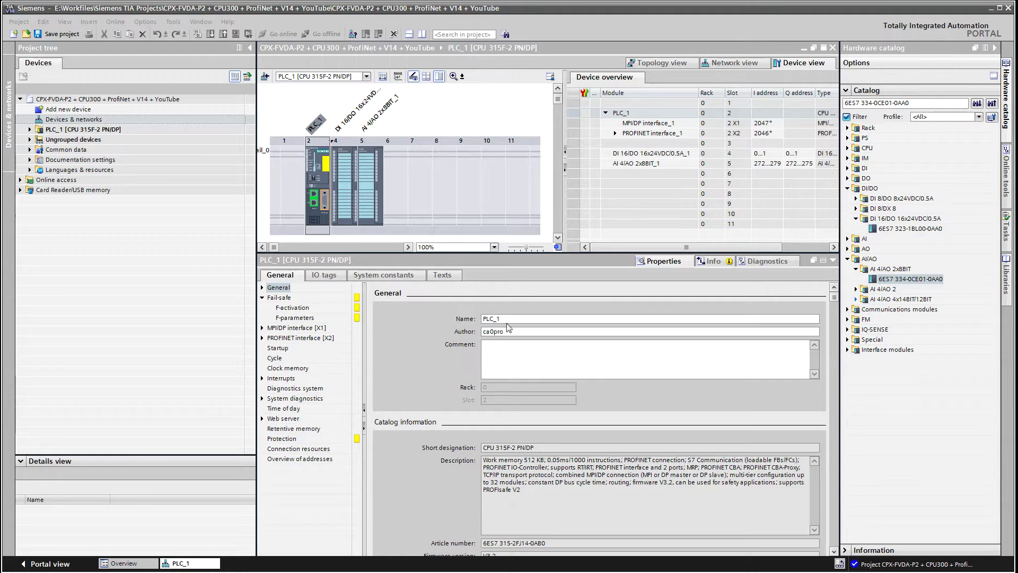
Change the CPU name from PLC_1 to PLC_315F-2_PN_DP and view its Fail-safe settings
double_click(486, 319)
text(315F-2_PN_DP)
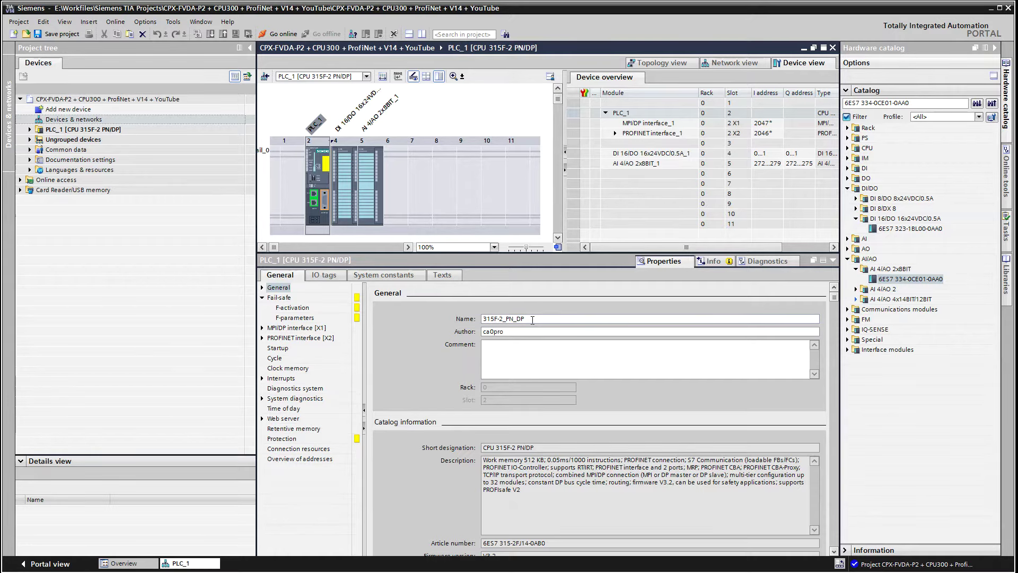
text(PLC_)
click(513, 330)
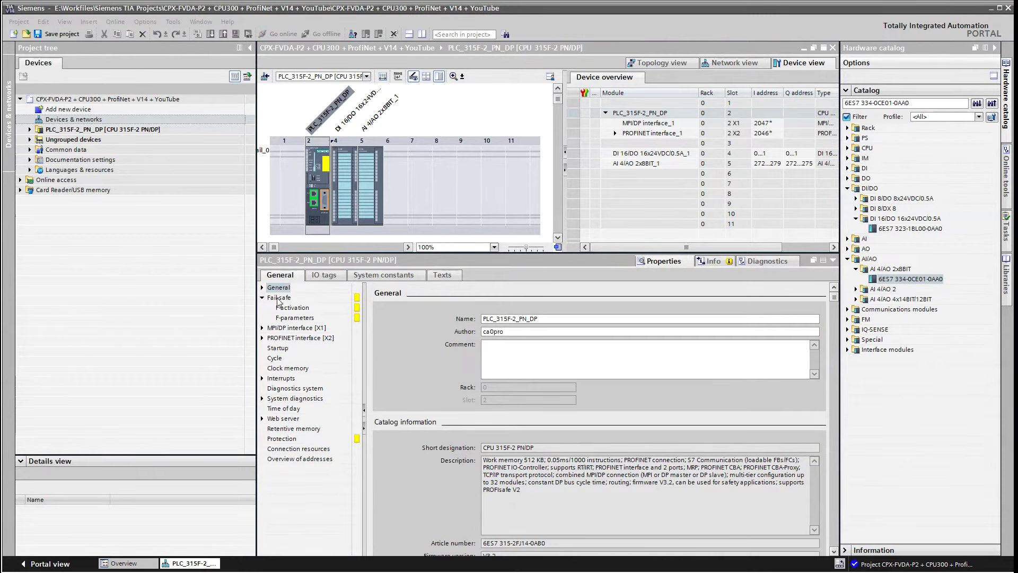
click(278, 298)
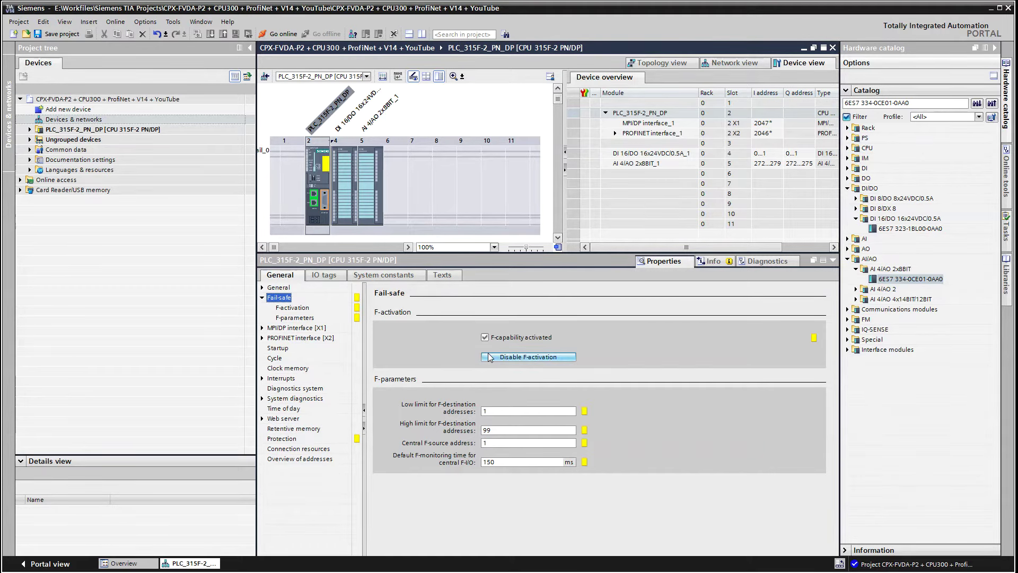
Review the CPU's F-activation and F-parameters settings
click(305, 309)
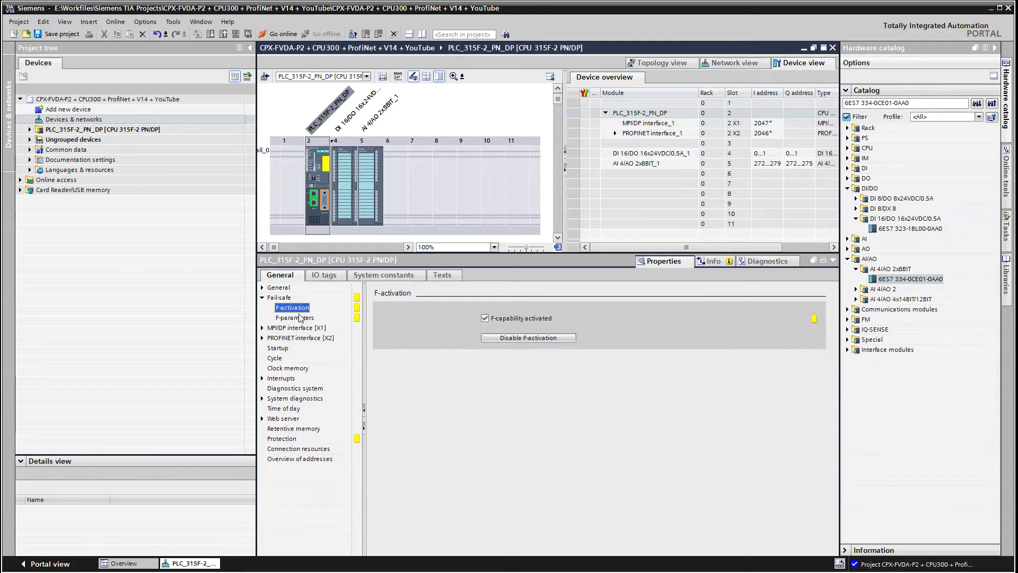
click(292, 320)
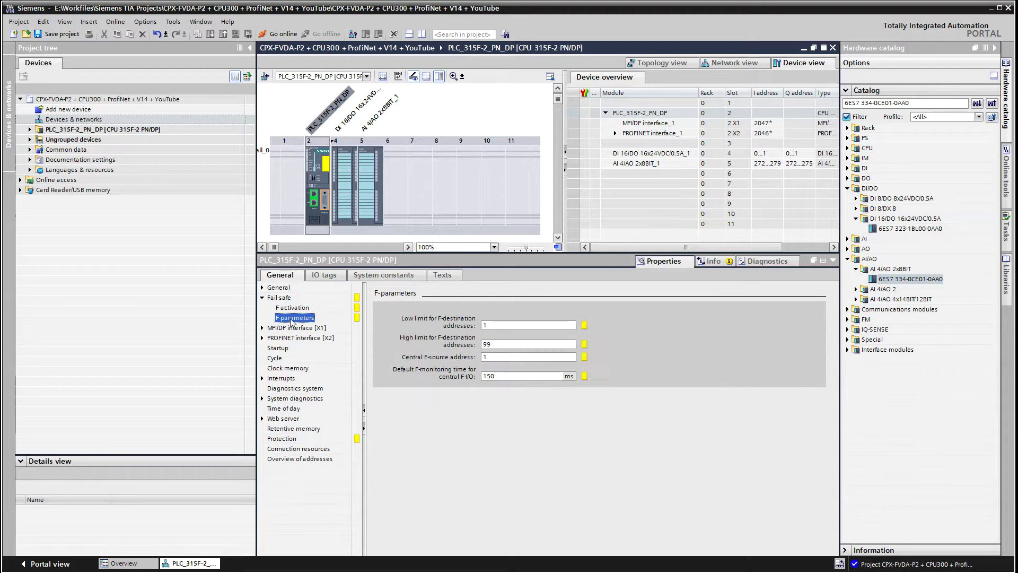
click(267, 439)
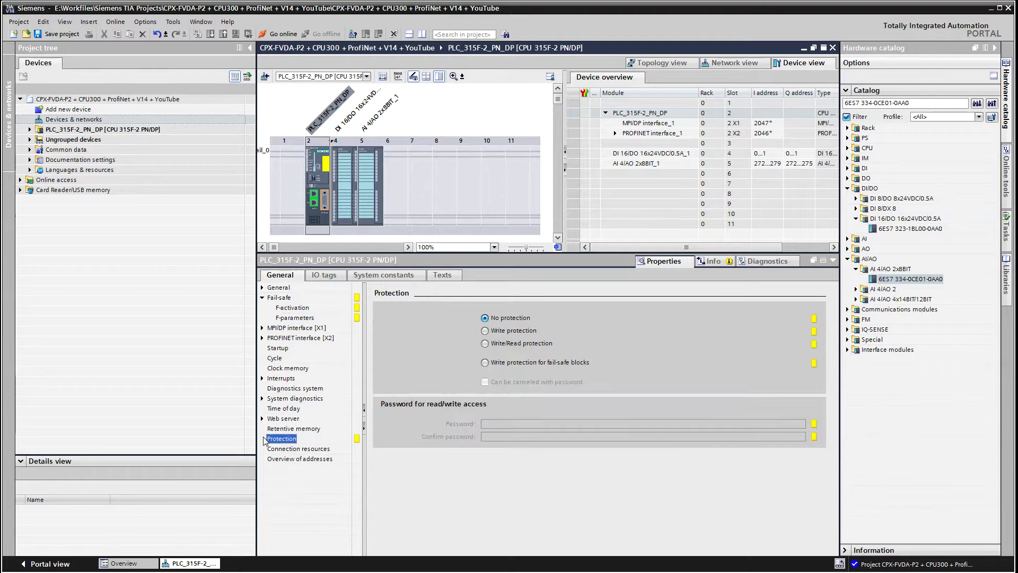
Enable write protection for fail-safe blocks with a password, entered and confirmed
click(502, 364)
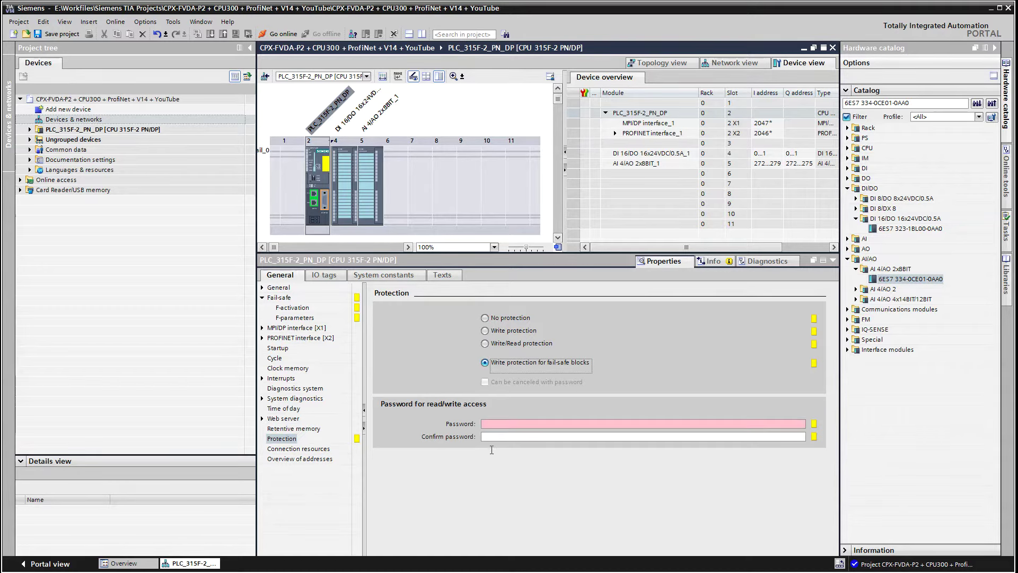
click(508, 424)
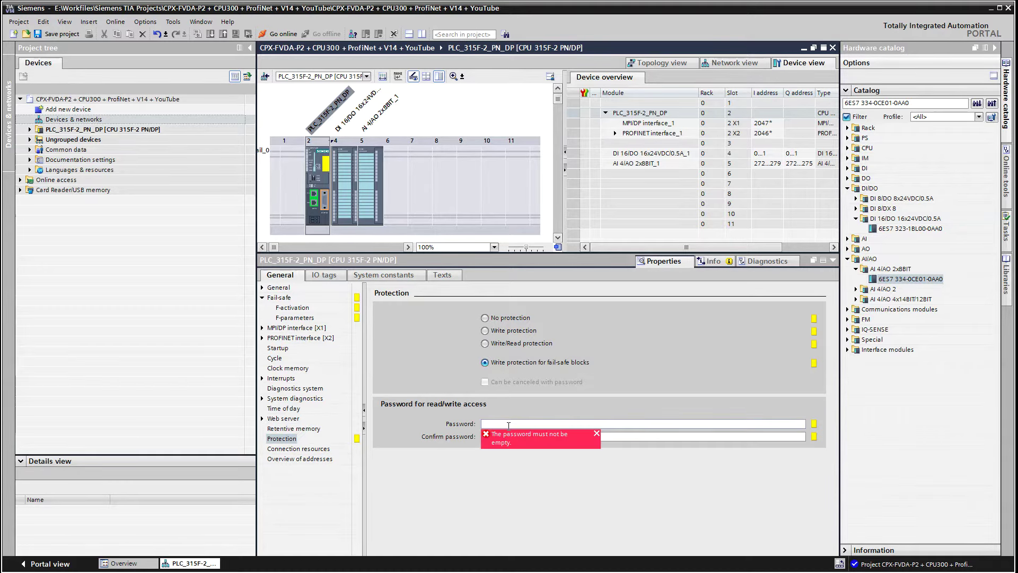
text(12345678)
click(627, 438)
text(1234)
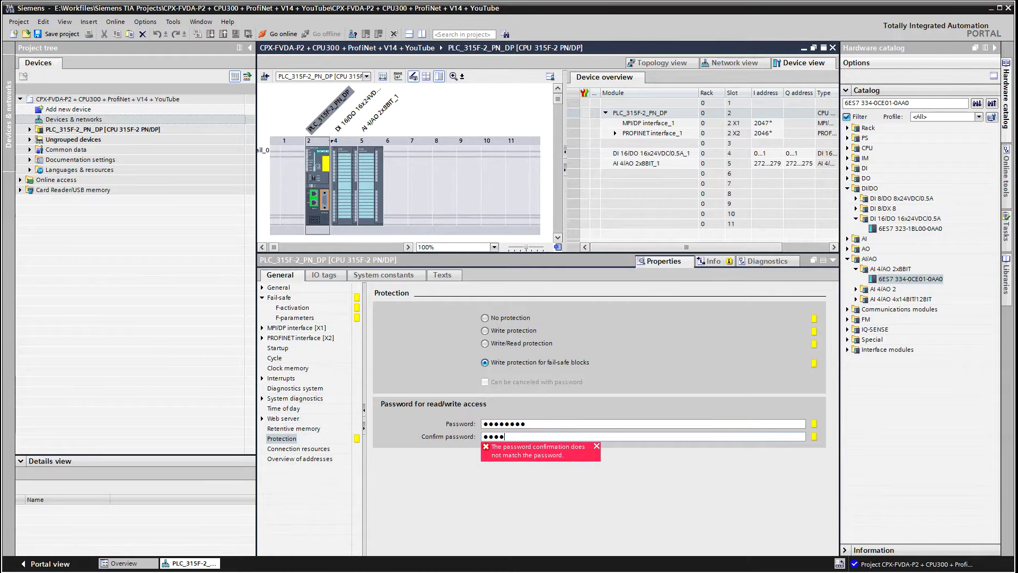
text(5678)
click(558, 423)
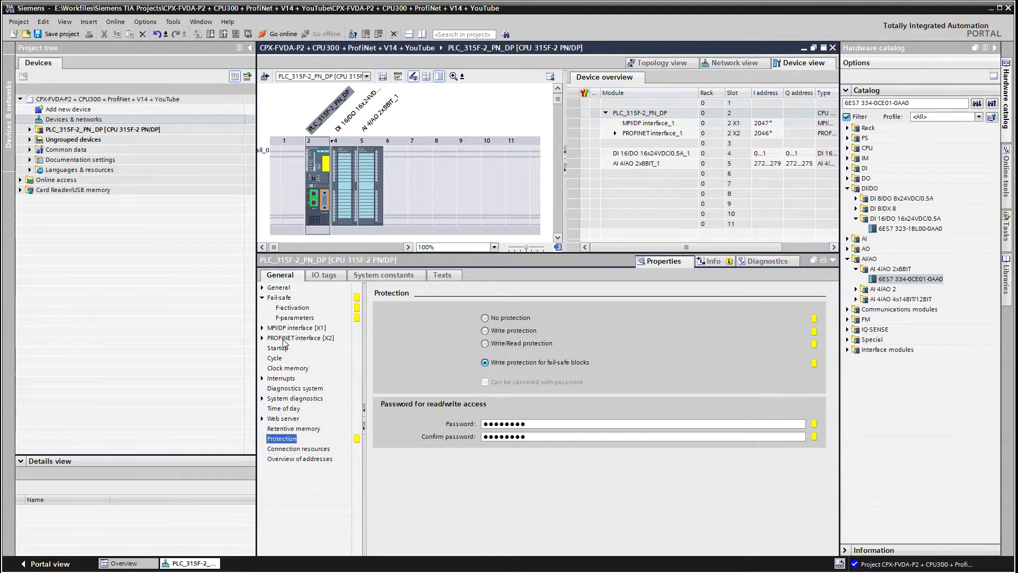
click(284, 340)
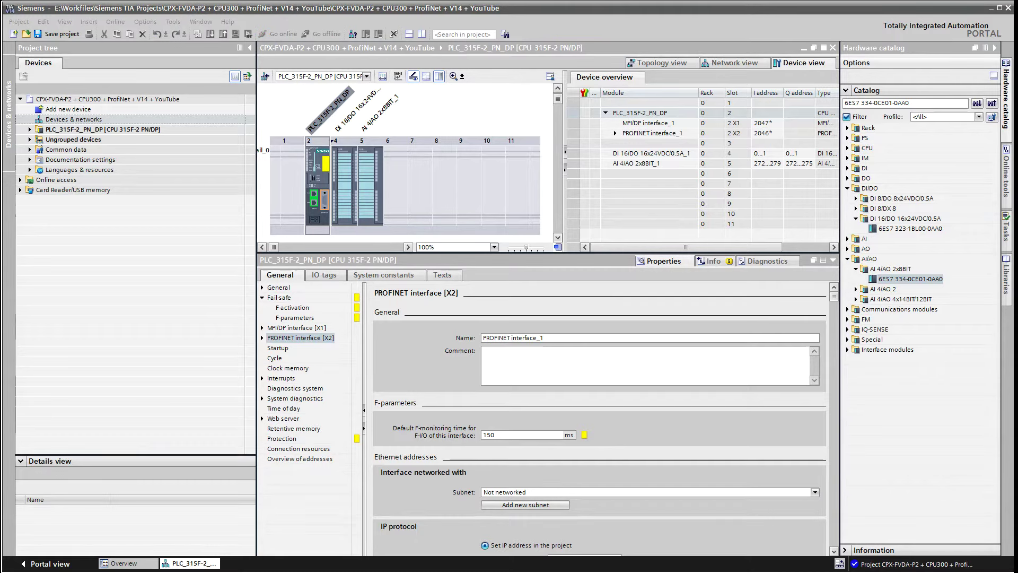
Attach the PROFINET interface to a new subnet at IP 192.168.1.200 and save the project
click(519, 506)
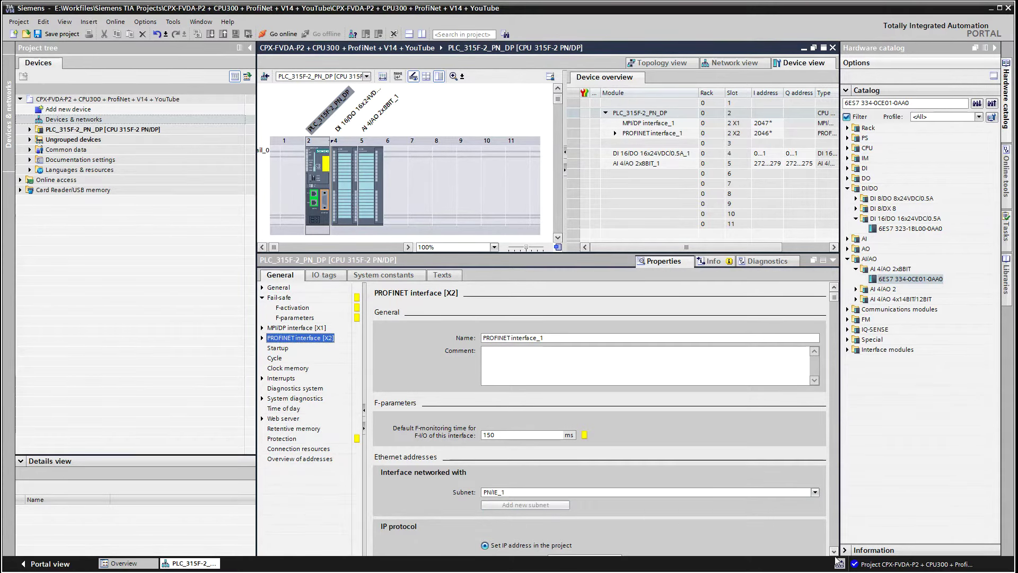
scroll(835, 554, down, 4)
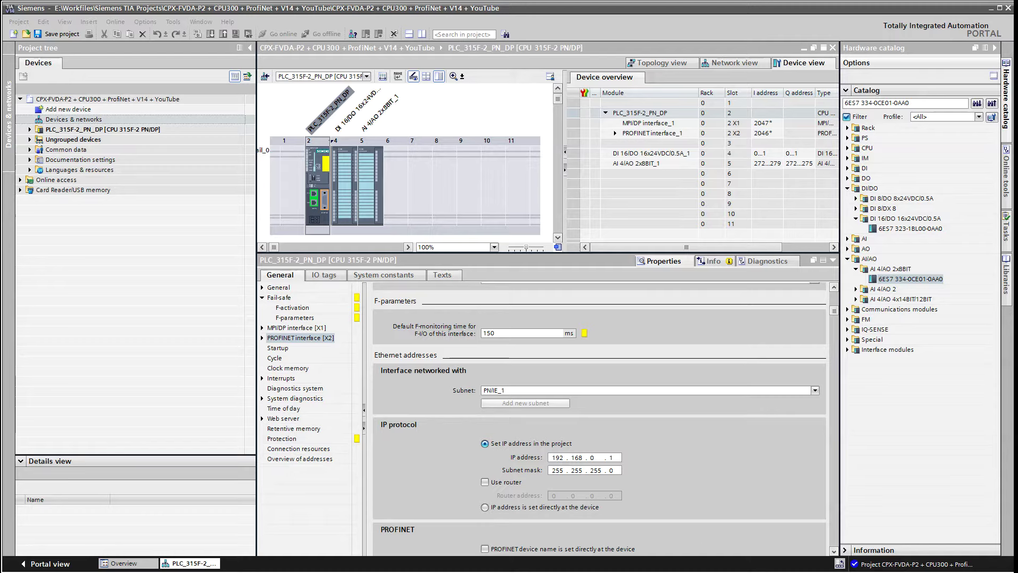
click(592, 457)
text(1)
click(610, 458)
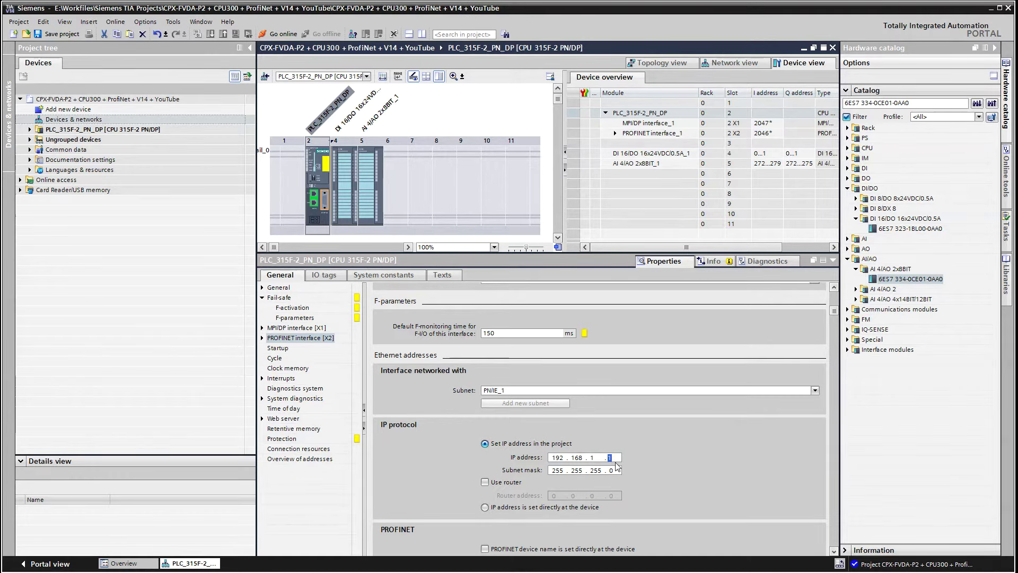
text(200)
click(610, 470)
click(63, 35)
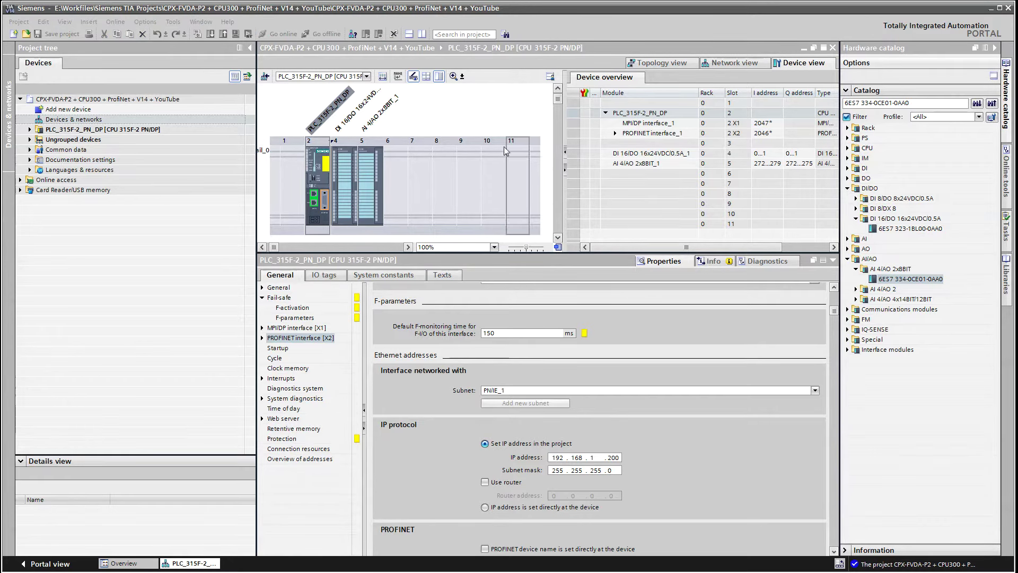
Expand the PLC's Program blocks folder and browse the fault OBs in Add new block
click(749, 63)
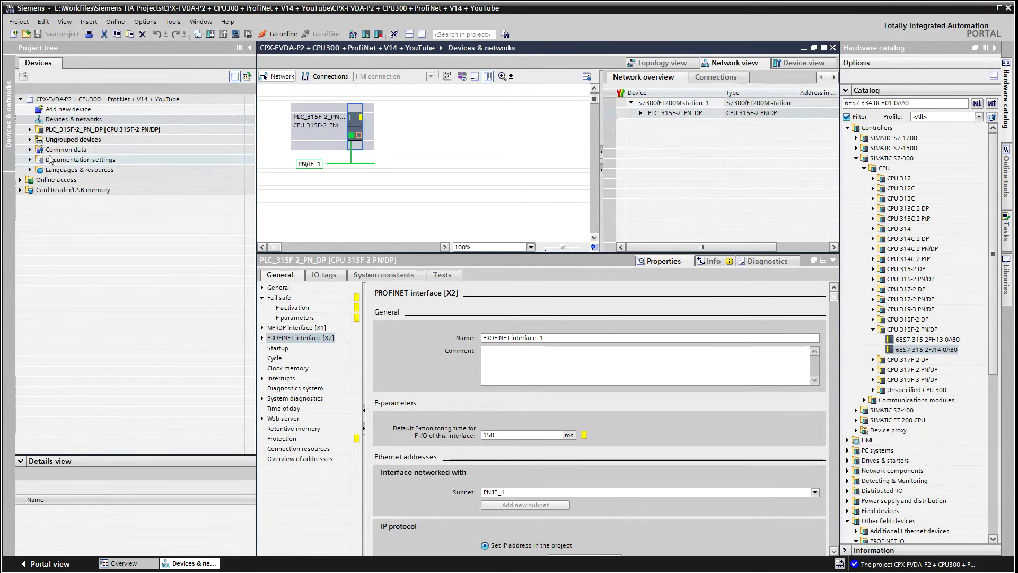
click(30, 130)
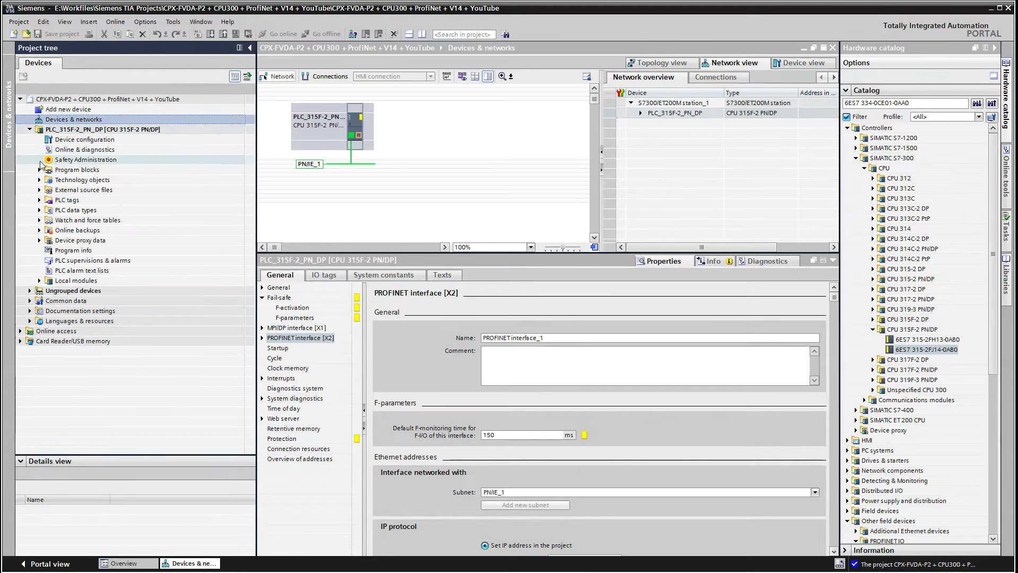
click(39, 170)
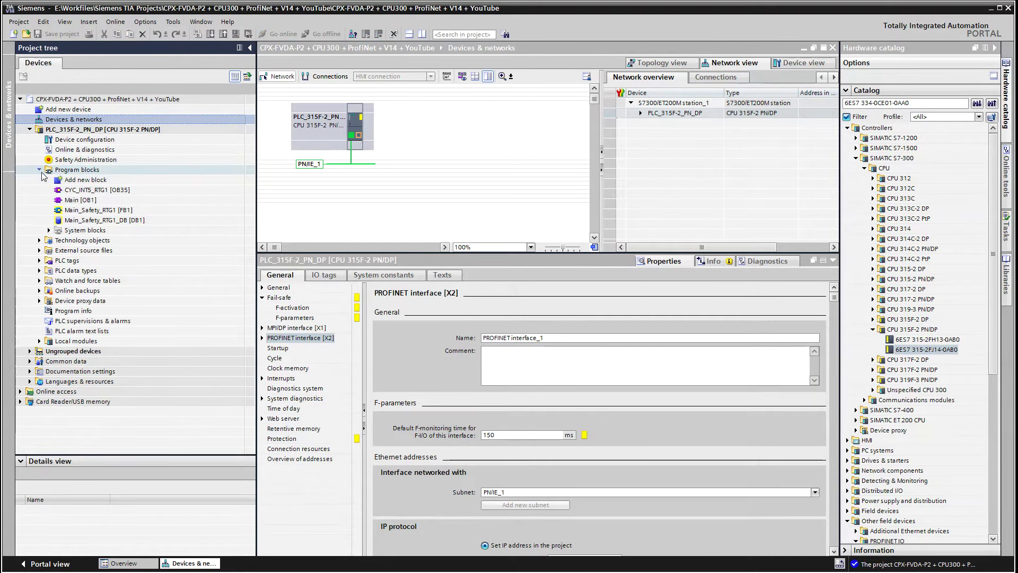
click(98, 180)
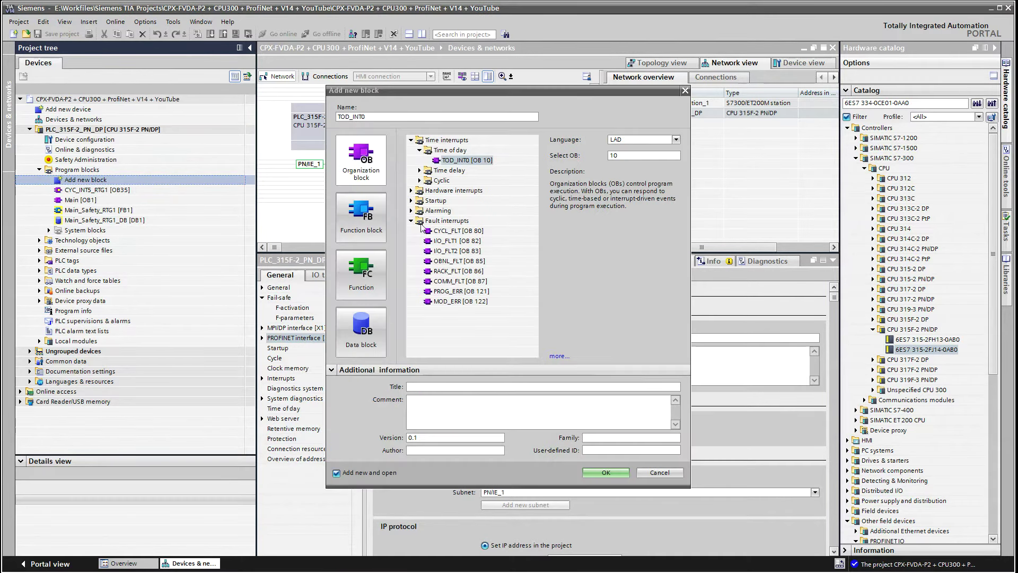
click(455, 232)
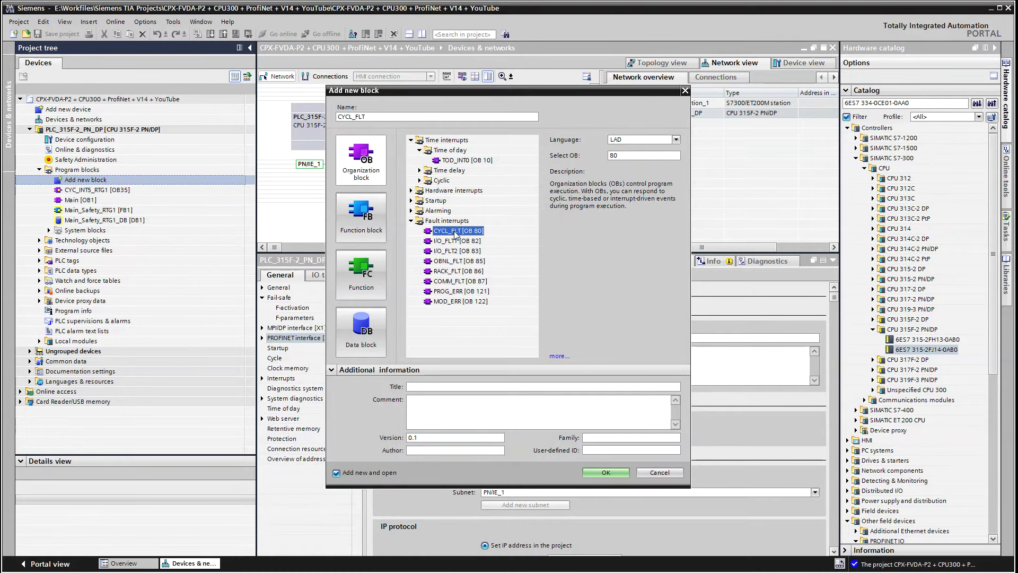
key(Escape)
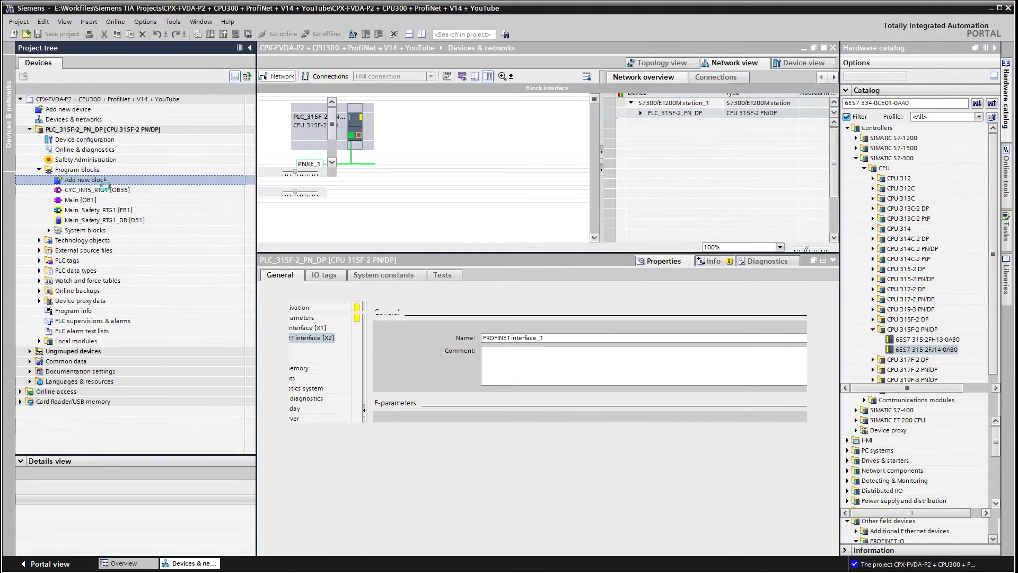
Add the fault OBs I/O_FLT1 [OB82], I/O_FLT2 [OB83] and OBNL_FLT [OB85]
double_click(87, 180)
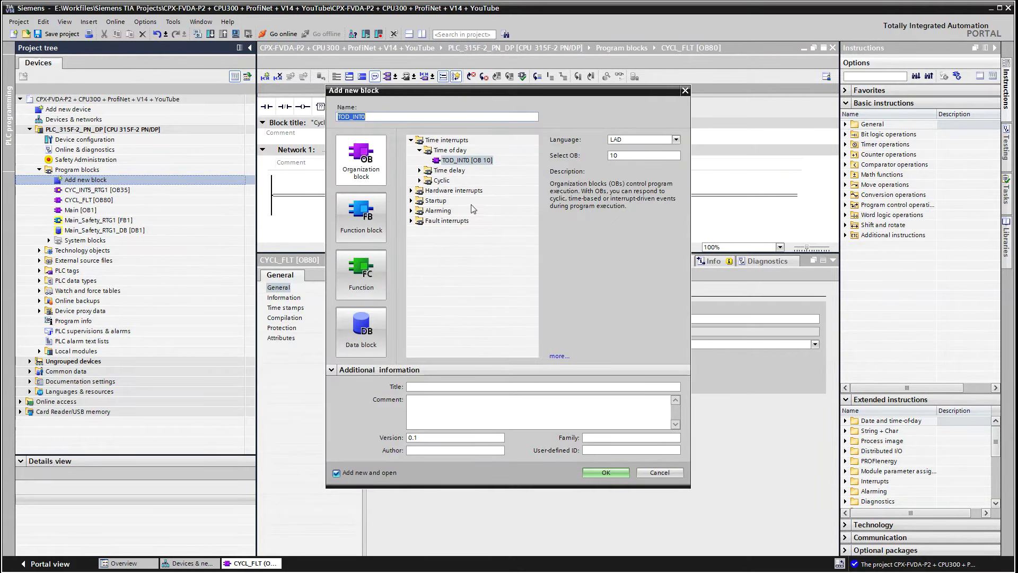
click(412, 221)
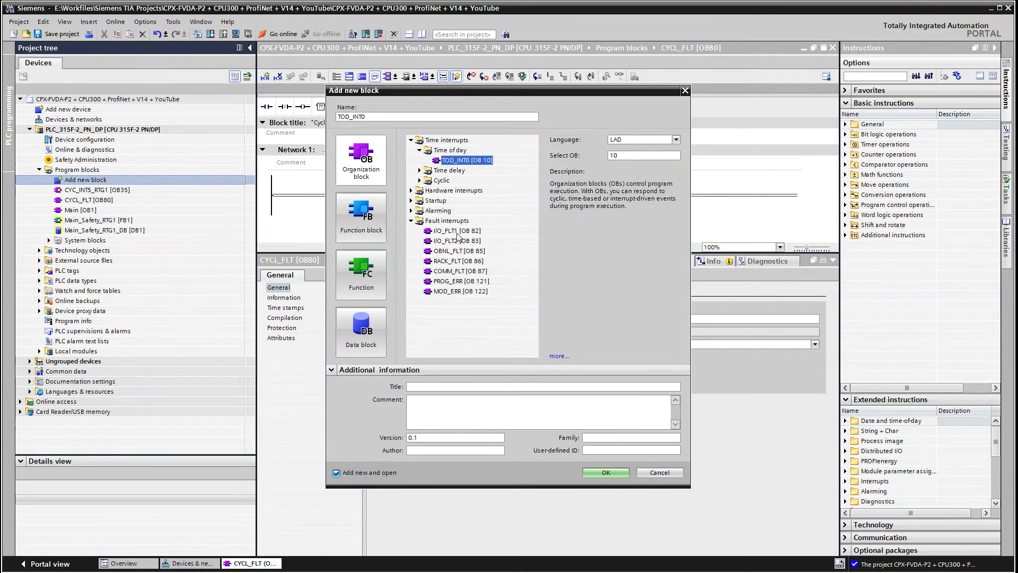
double_click(458, 231)
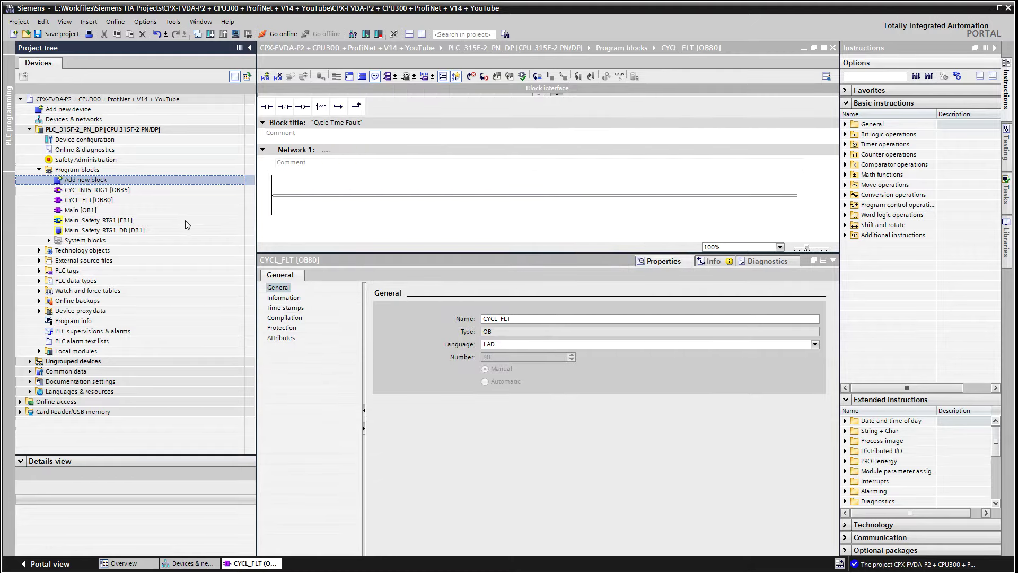
double_click(88, 180)
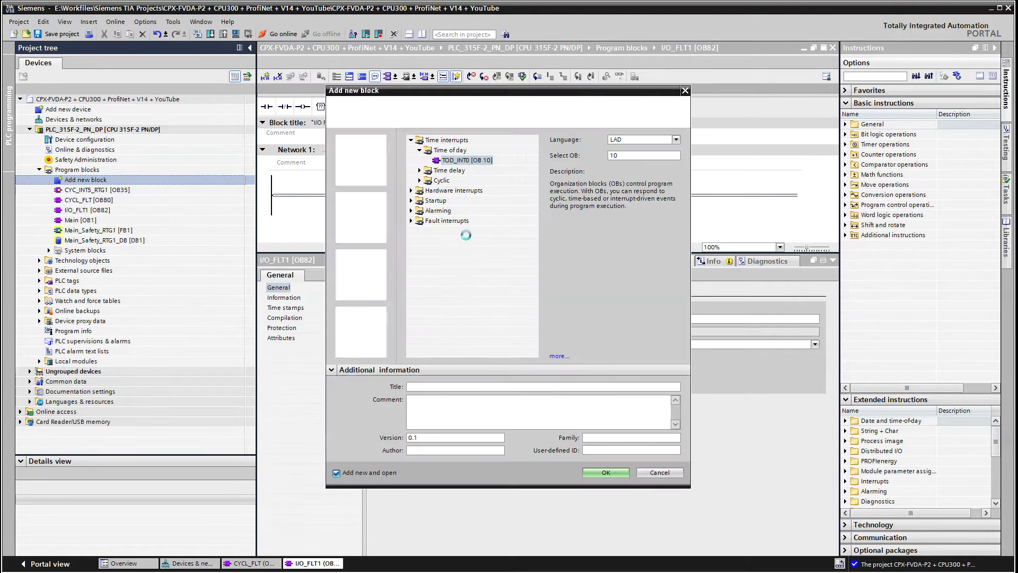
click(412, 221)
double_click(458, 236)
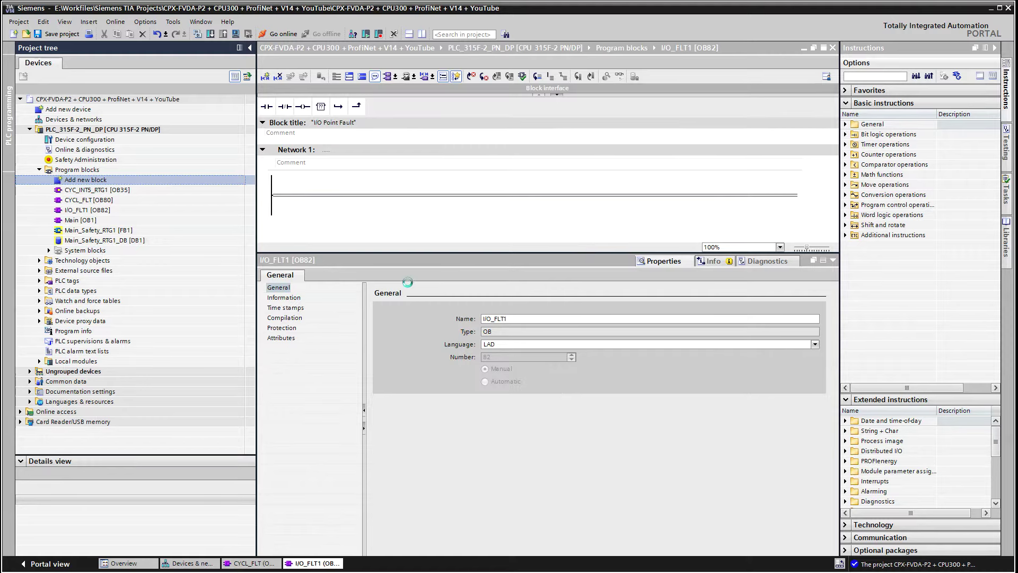
double_click(82, 180)
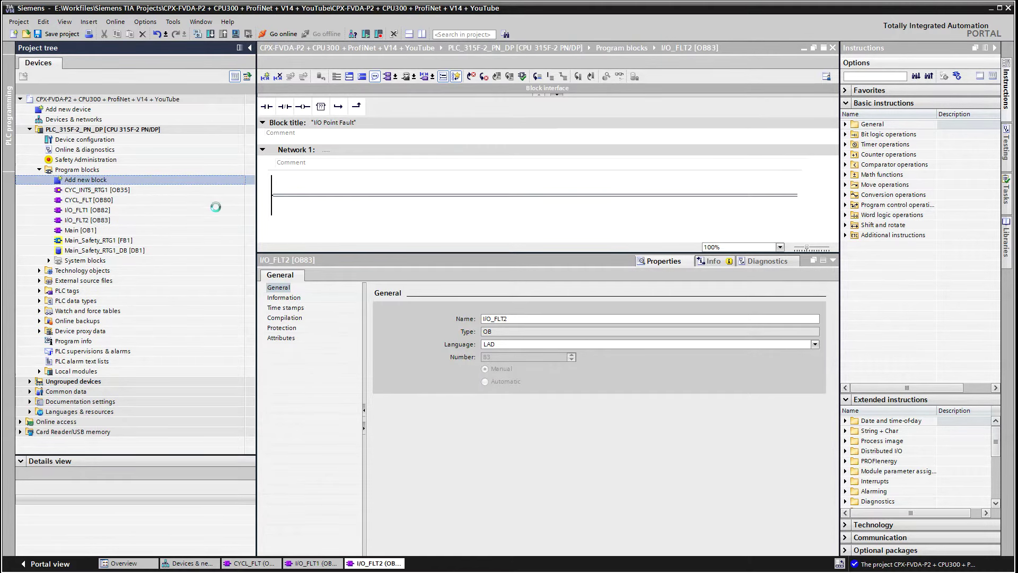
click(411, 221)
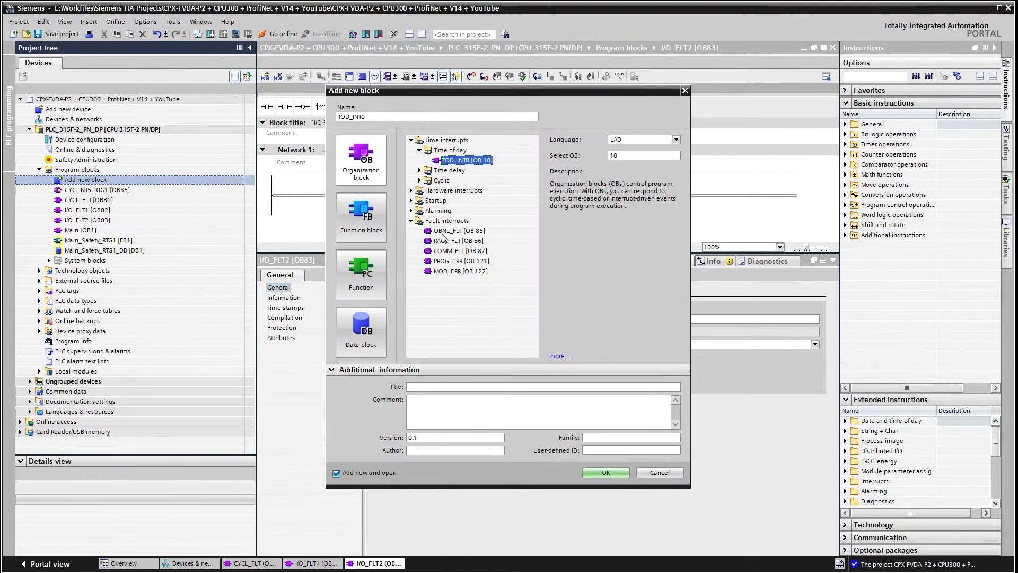
double_click(460, 233)
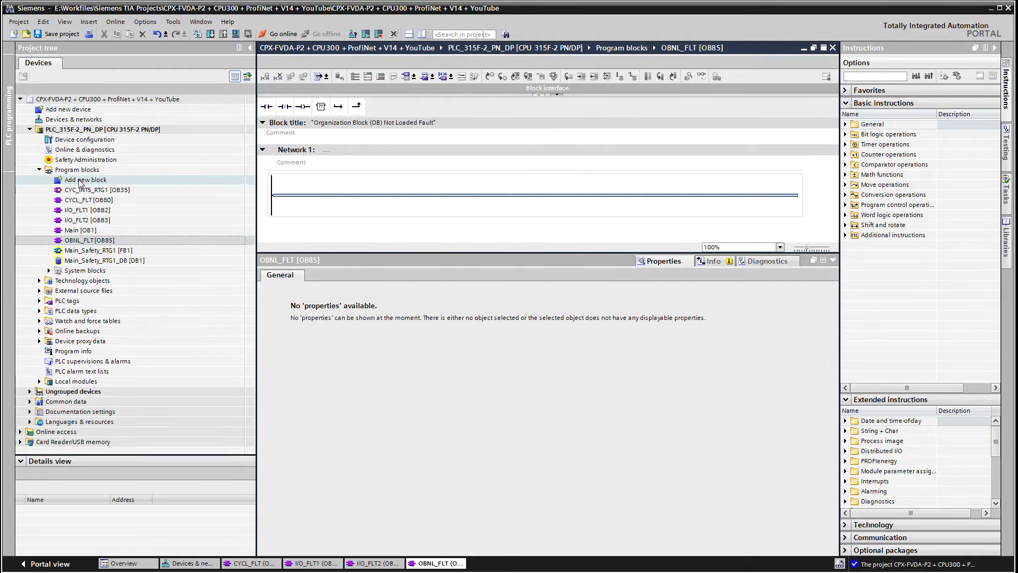
Add RACK_FLT [OB86], COMM_FLT [OB87], PROG_ERR [OB121] and MOD_ERR [OB122], then open Safety Administration
double_click(78, 180)
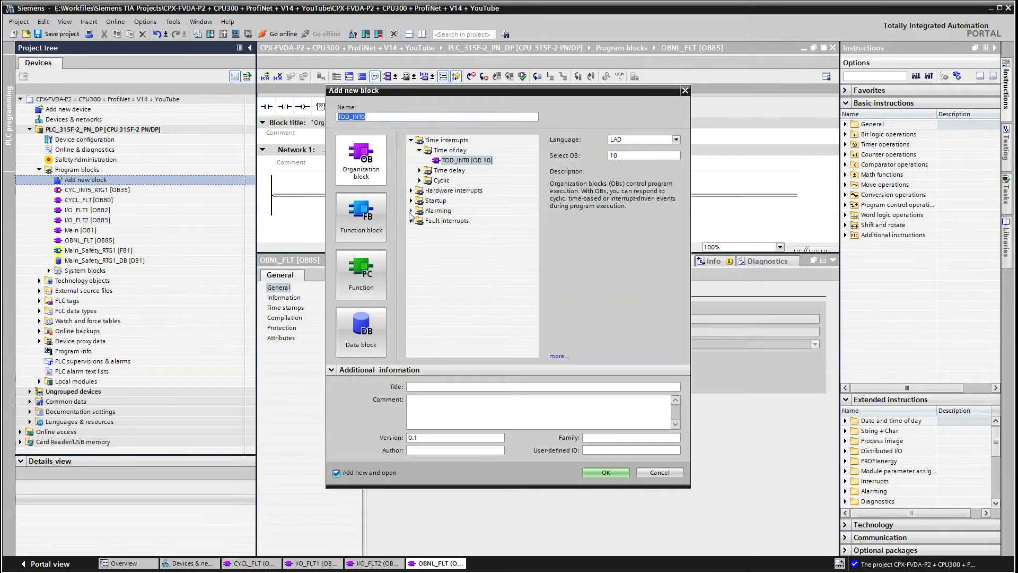
click(411, 221)
double_click(451, 235)
double_click(80, 180)
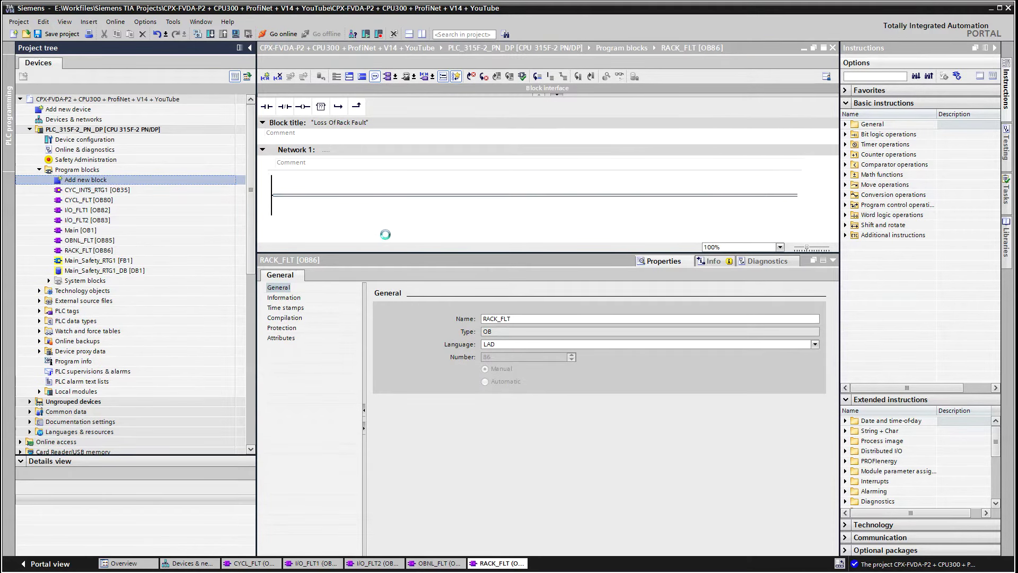
click(412, 222)
double_click(455, 236)
double_click(88, 181)
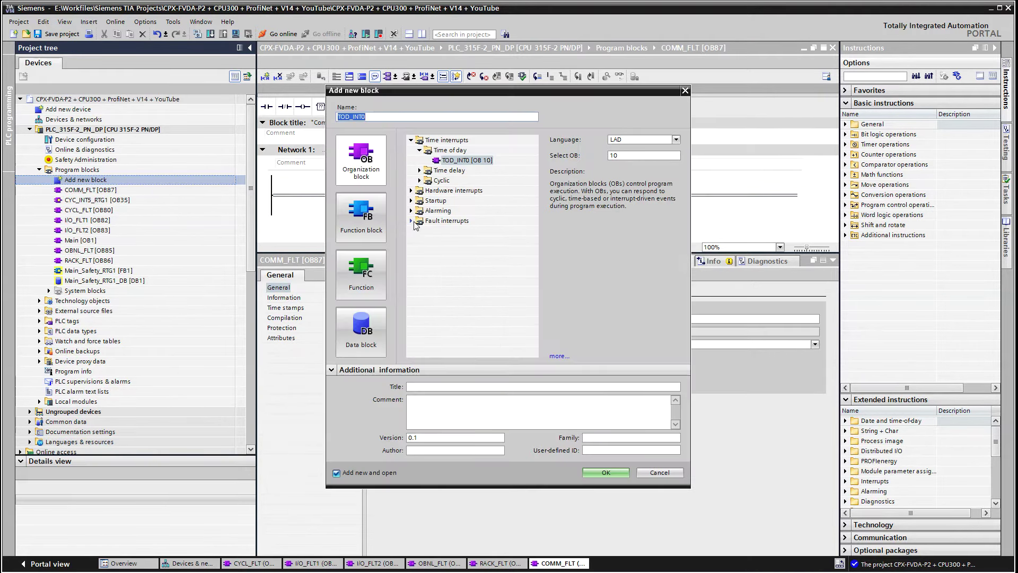
key(Escape)
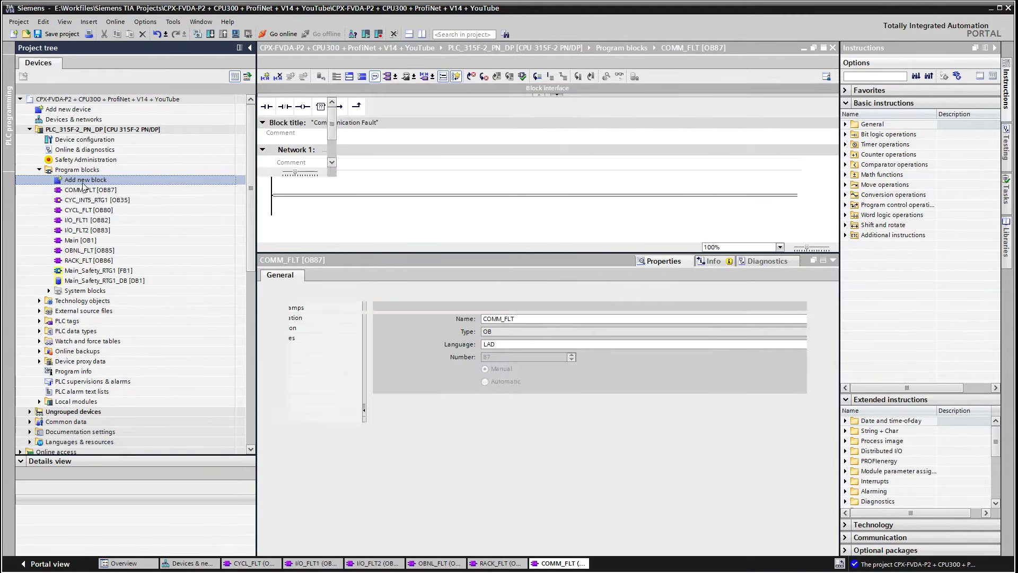
double_click(83, 181)
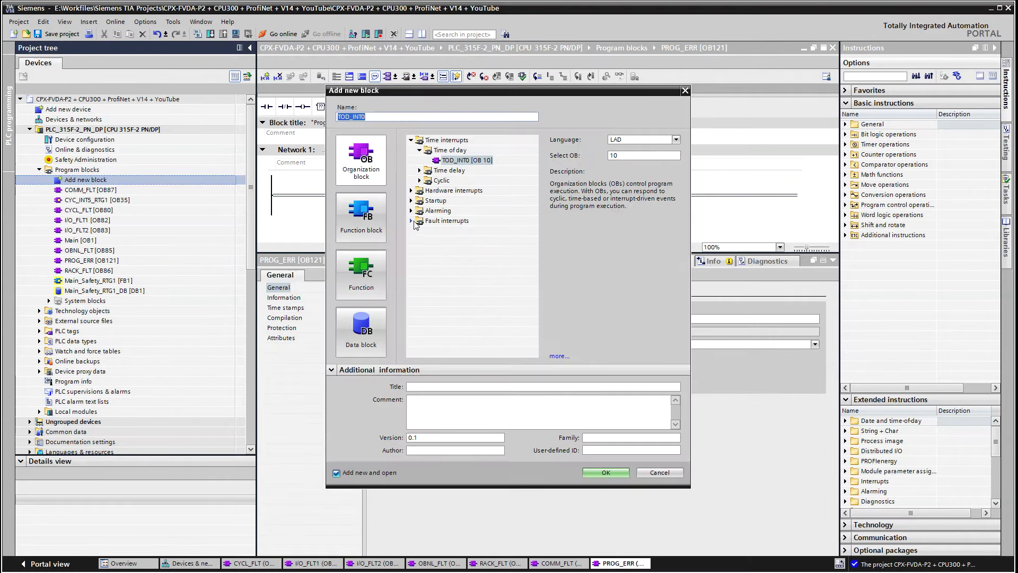
key(Escape)
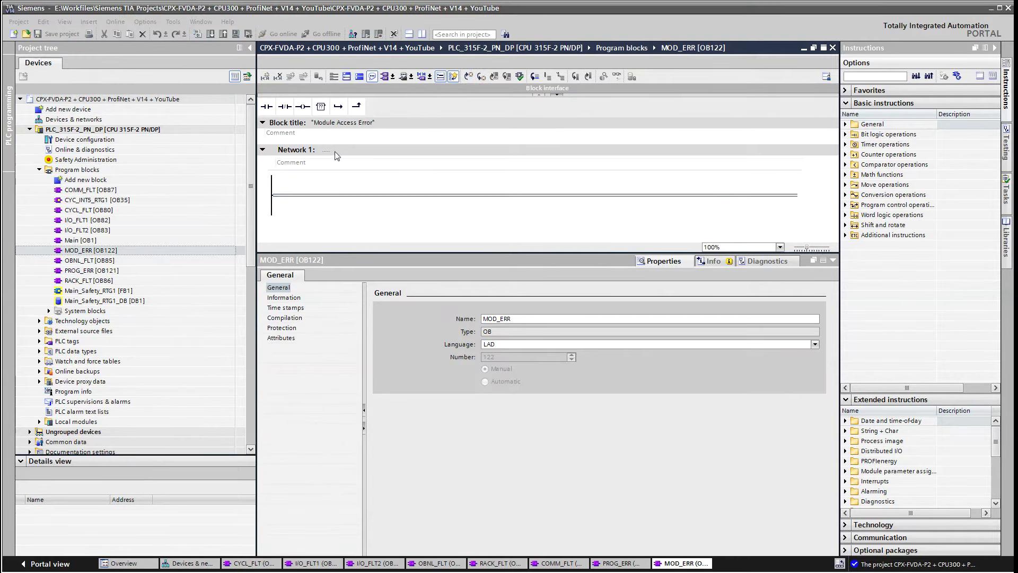
double_click(90, 159)
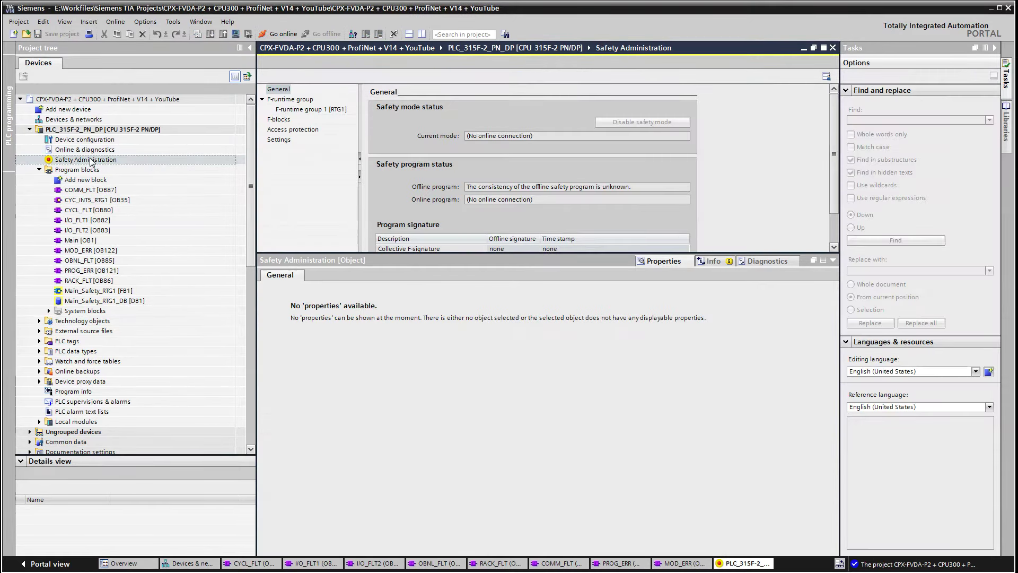
From F-runtime group 1, go to Access protection and start defining the offline safety program password
click(308, 110)
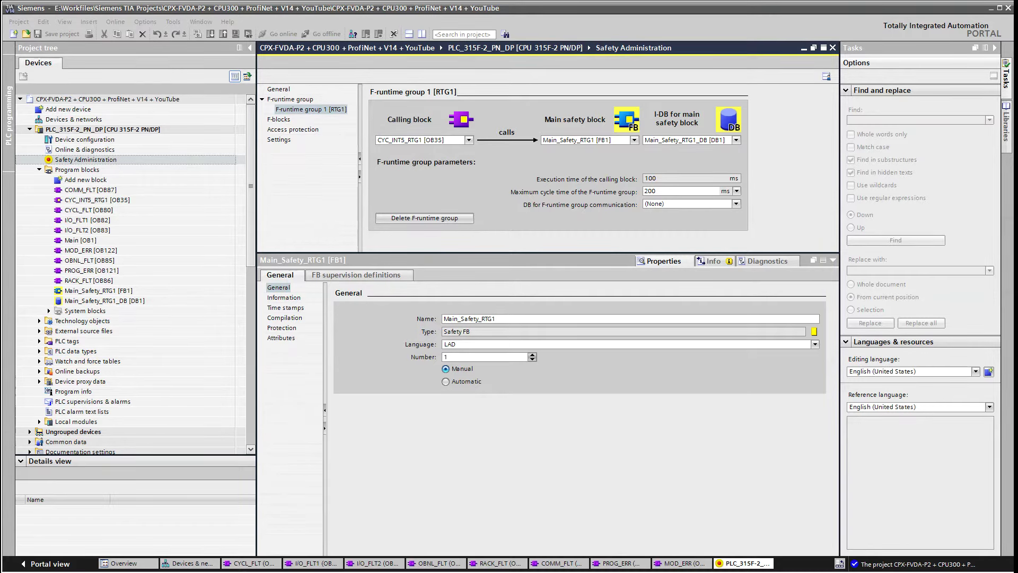
click(301, 131)
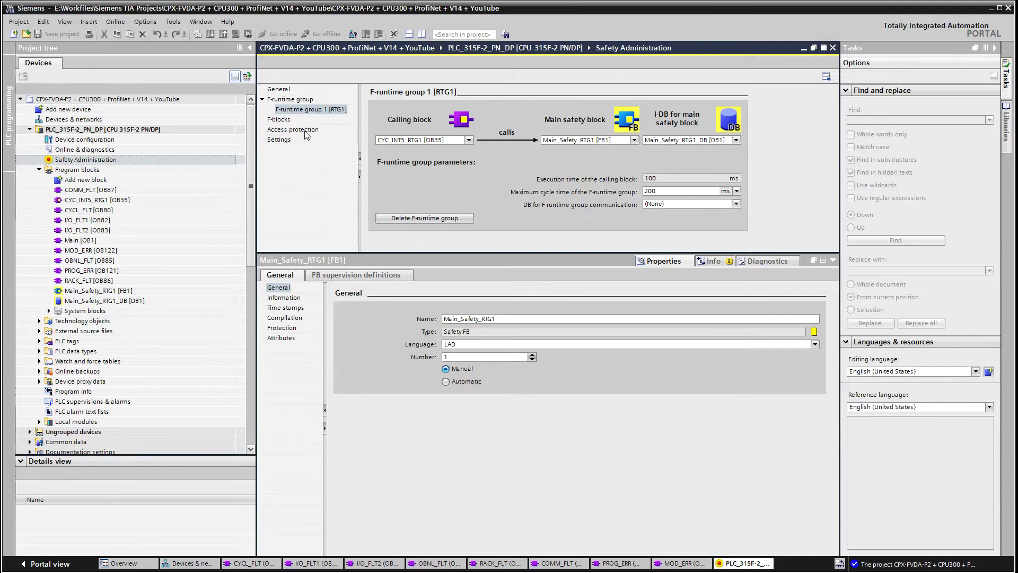
click(581, 141)
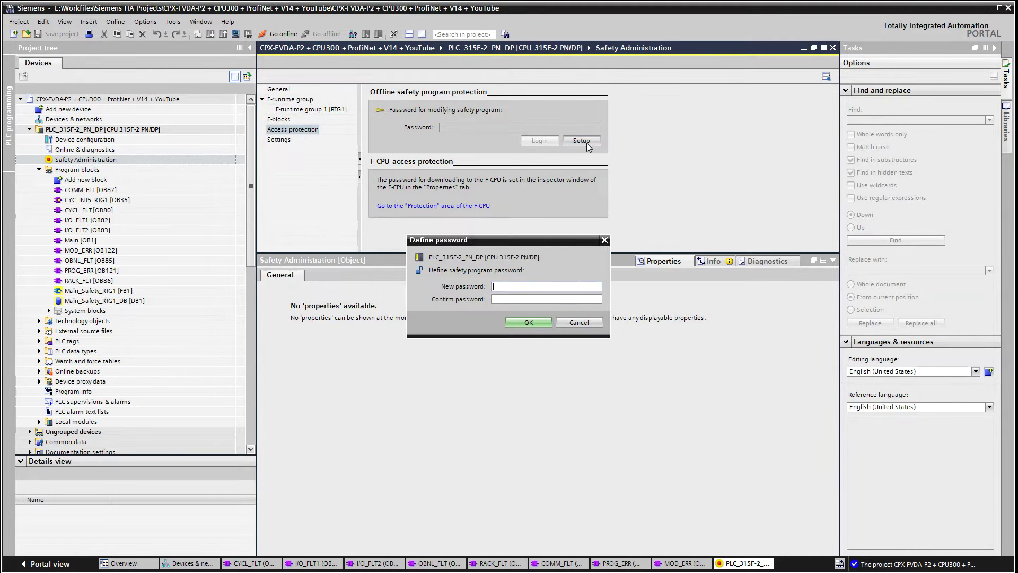
Enter and confirm the safety program password, save the project and return to F-runtime group 1
text(12345)
click(527, 301)
text(12345)
click(534, 323)
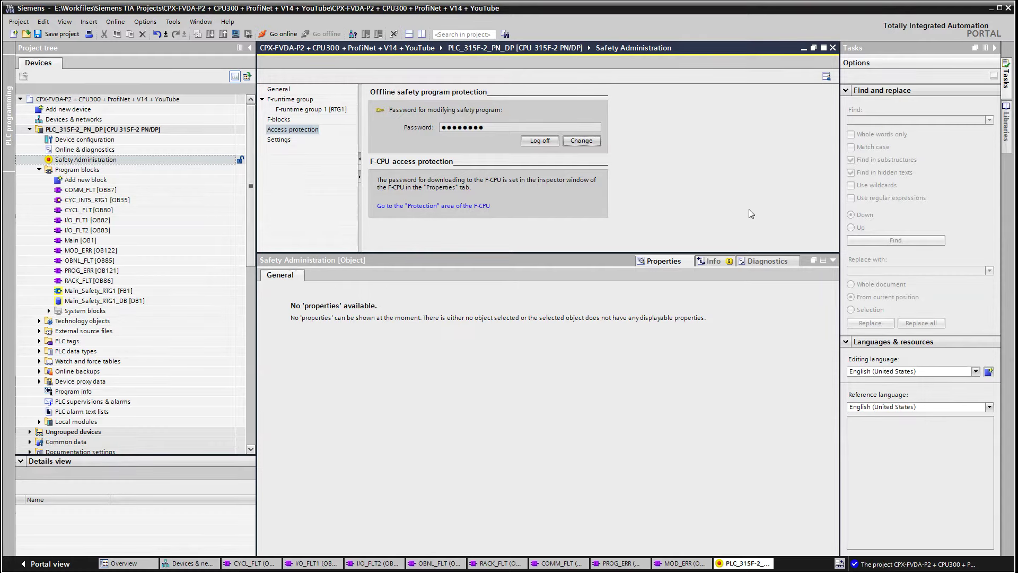
click(53, 34)
click(311, 110)
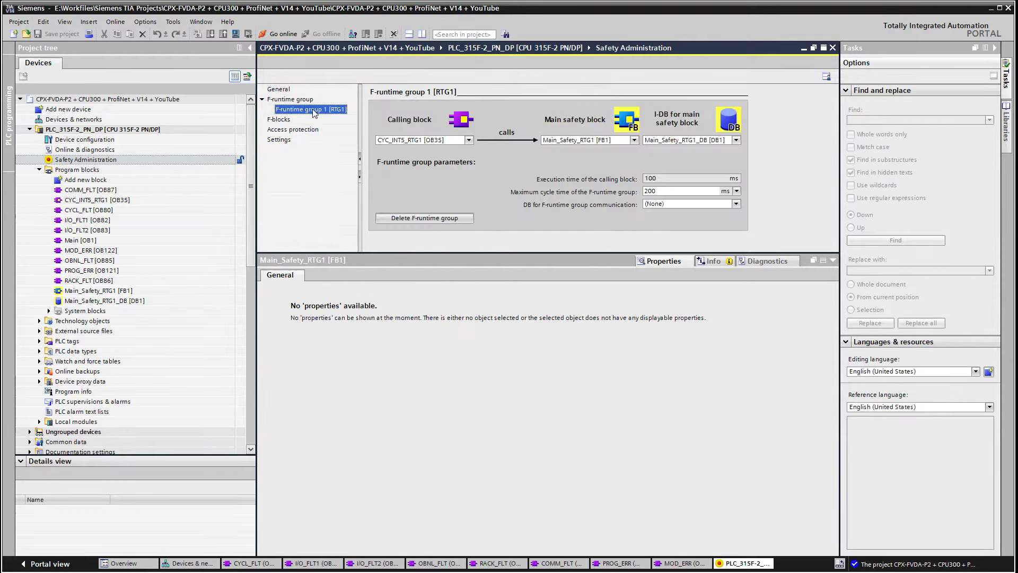
click(104, 201)
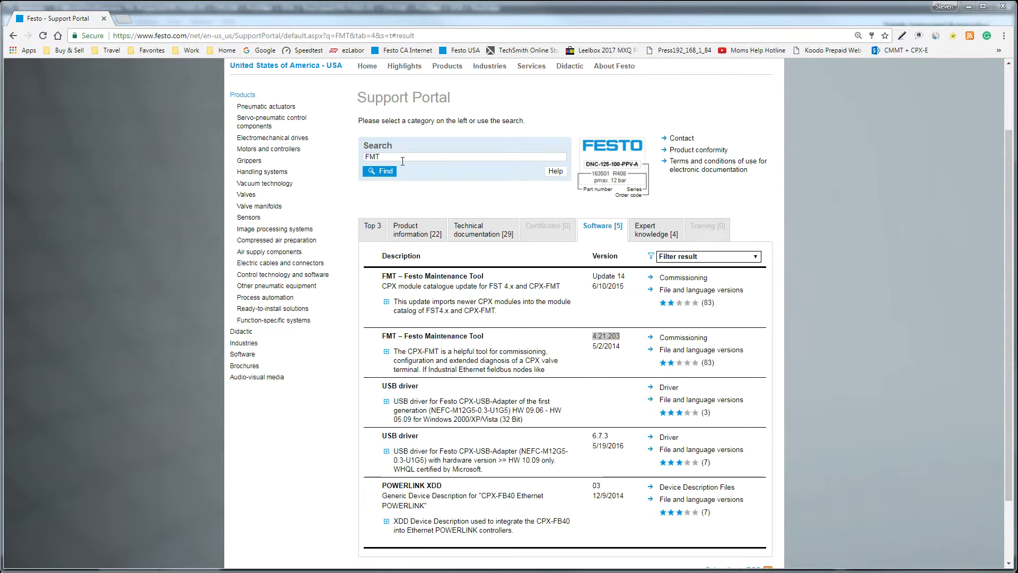
Search the Festo portal for CPX-FB33 and open the Bus node CPX-FB33 software list with its GSDML file
double_click(404, 158)
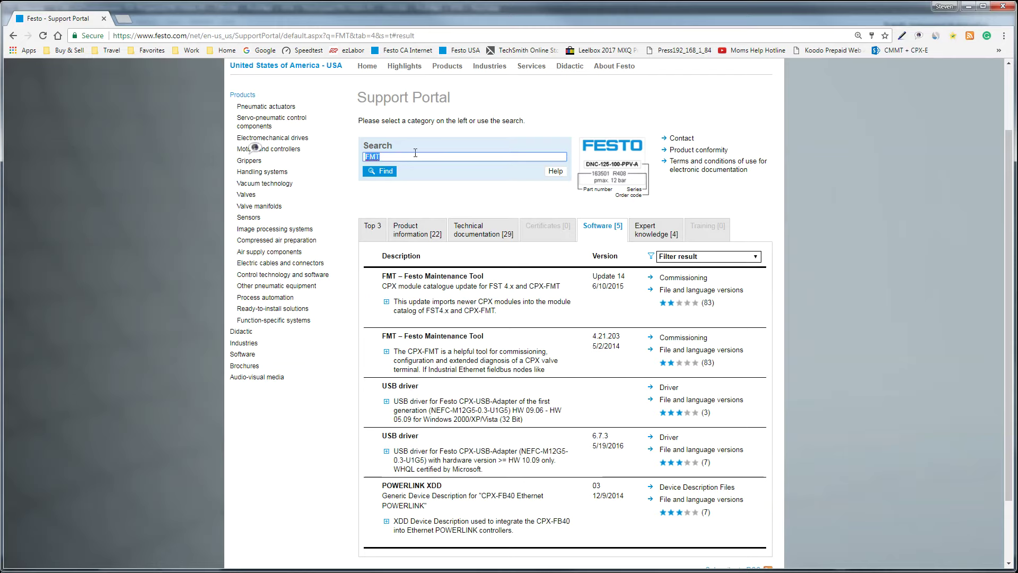
text(CPX-FB33)
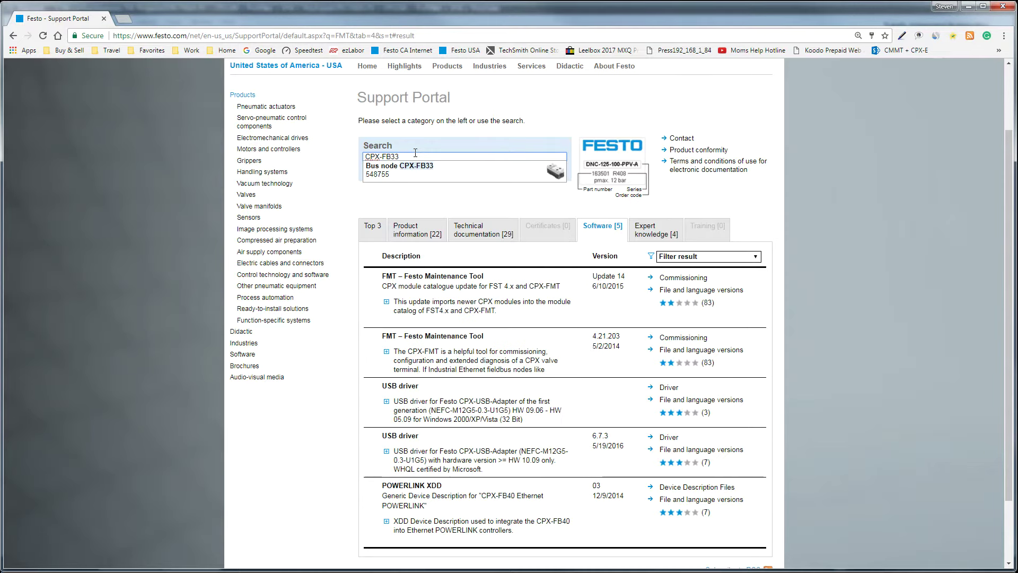
click(543, 178)
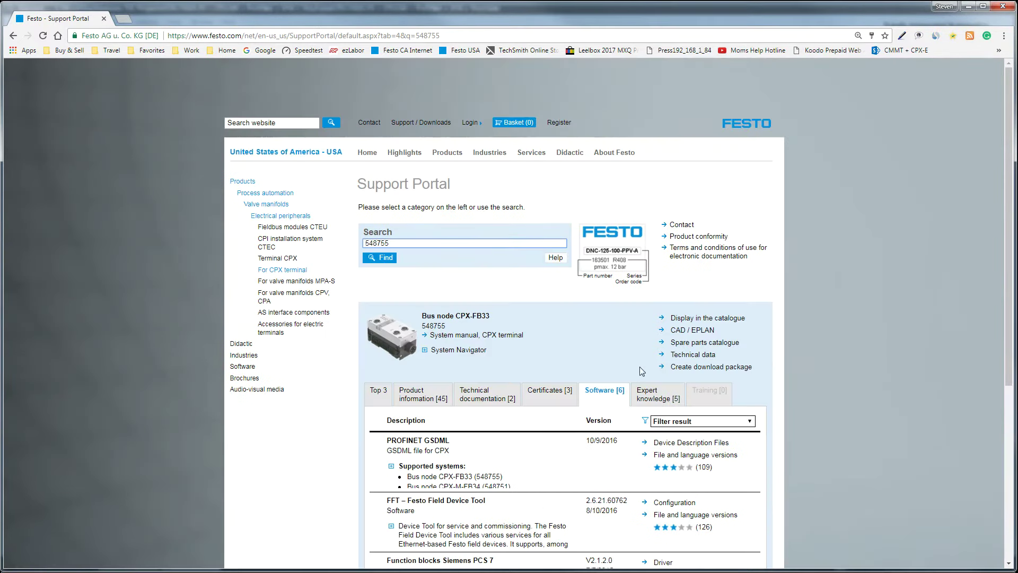
scroll(569, 392, down, 3)
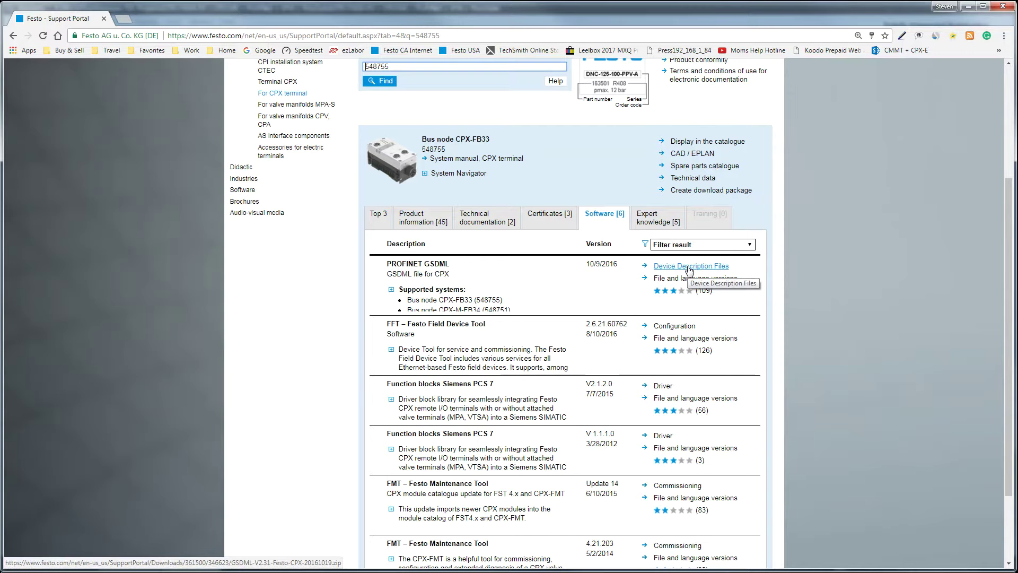
drag(1009, 268, 1010, 333)
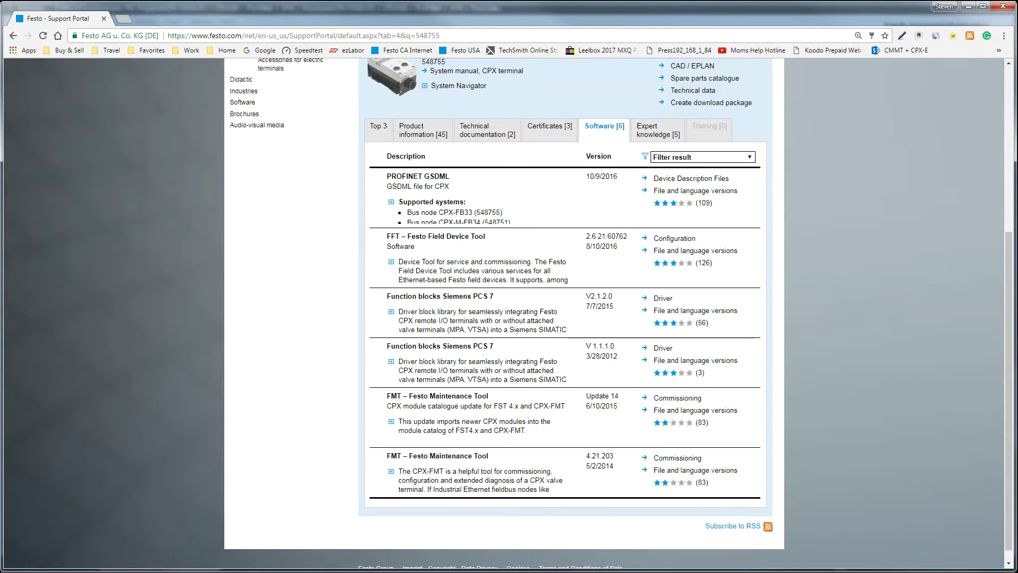
key(alt+Tab)
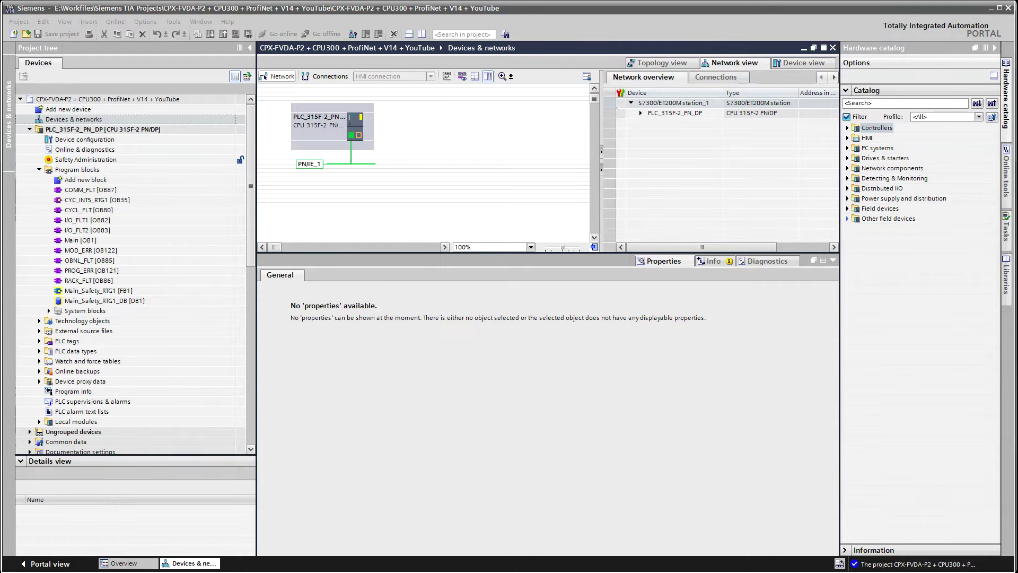
click(172, 23)
mouse_move(153, 23)
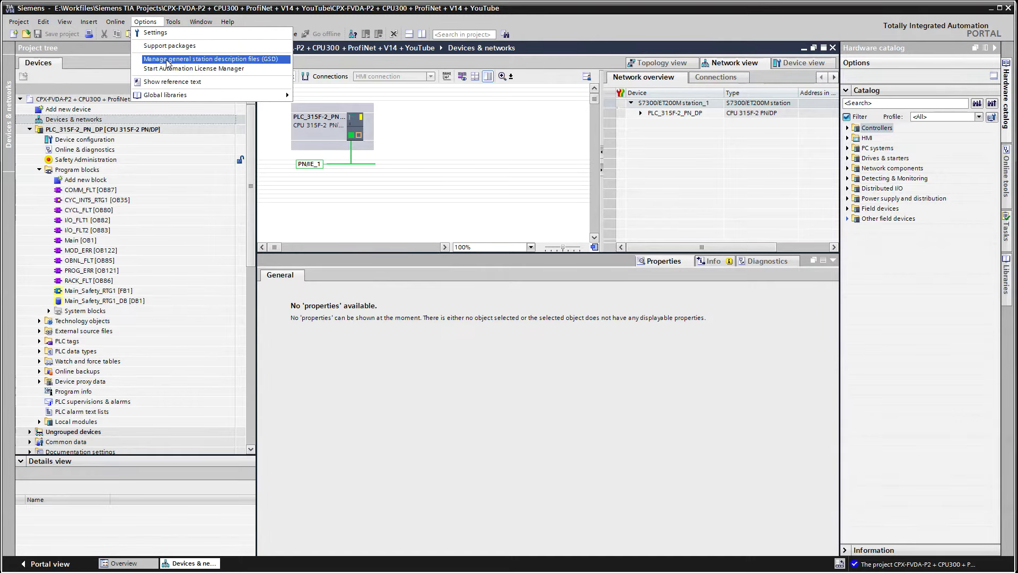
click(167, 63)
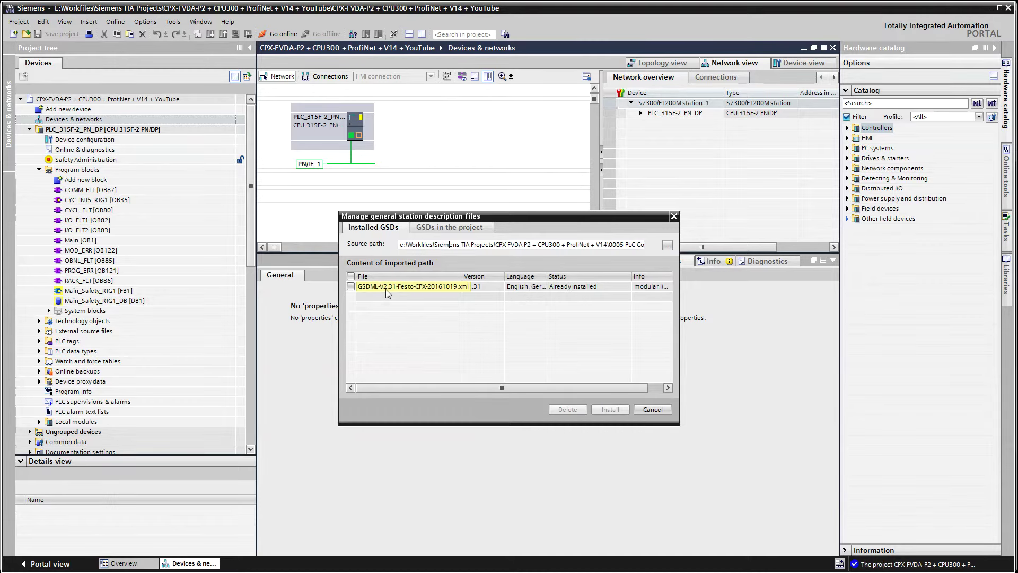
click(667, 245)
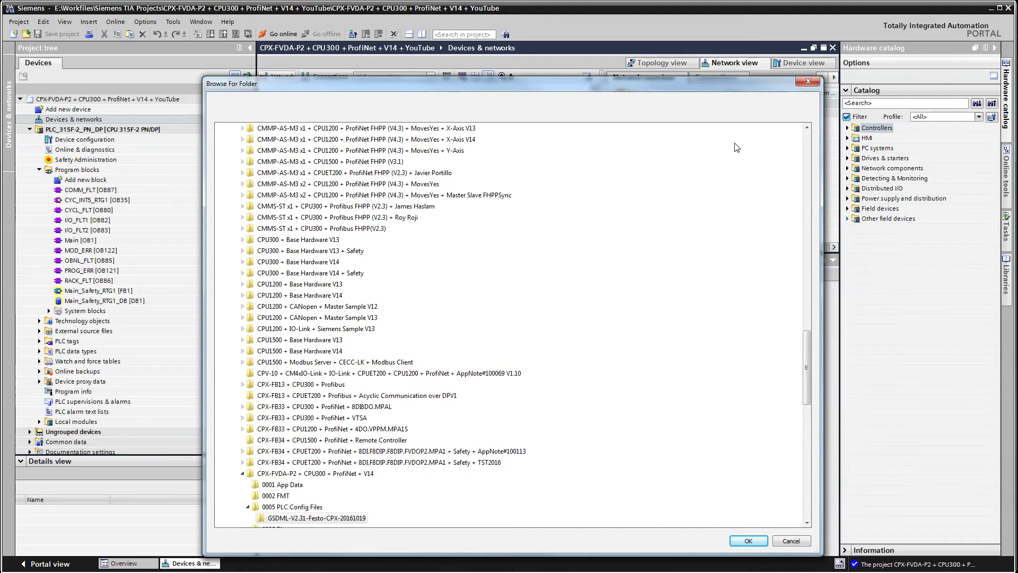
click(748, 540)
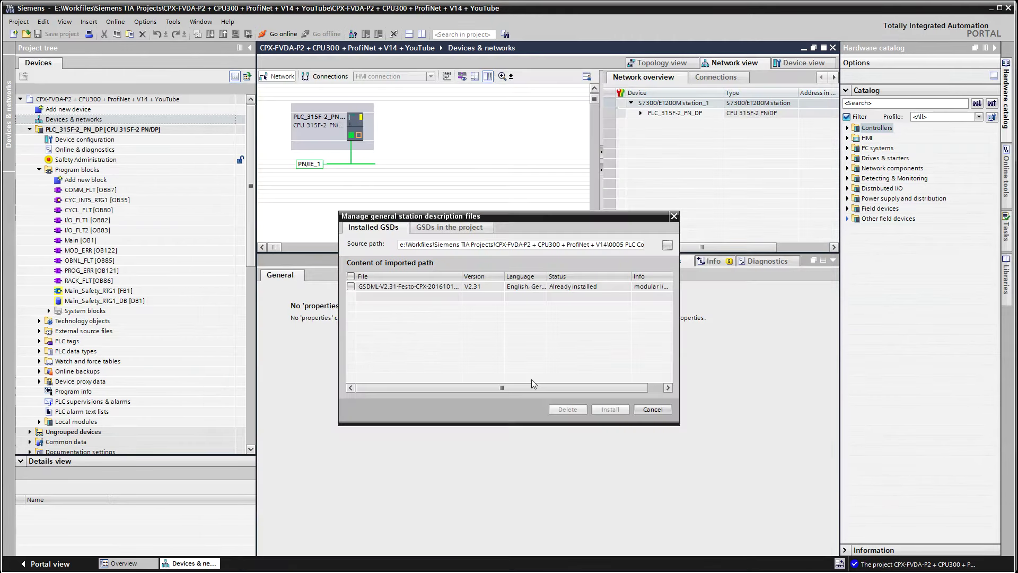
click(350, 287)
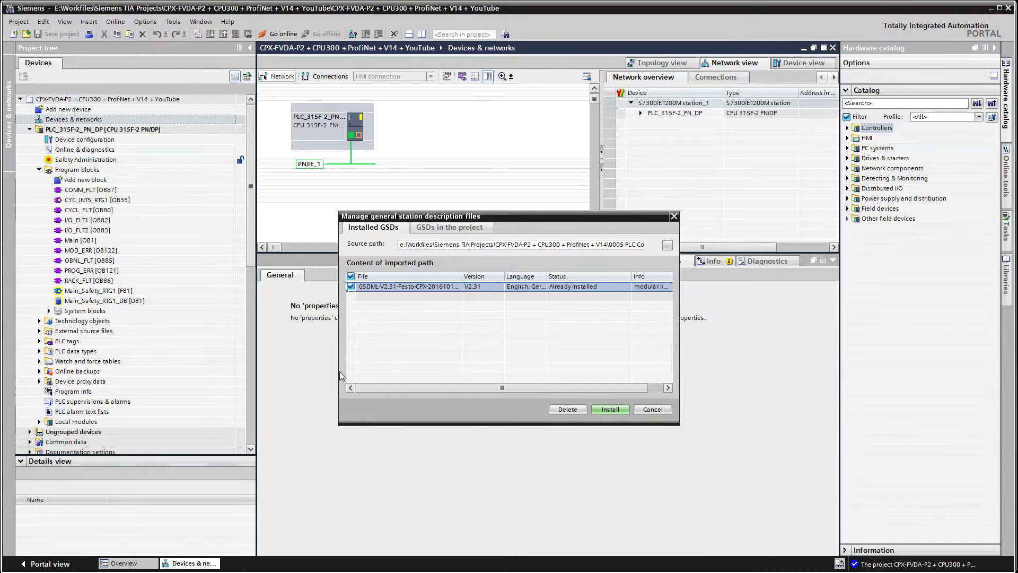
drag(408, 389, 358, 393)
mouse_move(462, 276)
mouse_down()
mouse_move(494, 279)
mouse_move(480, 279)
mouse_up()
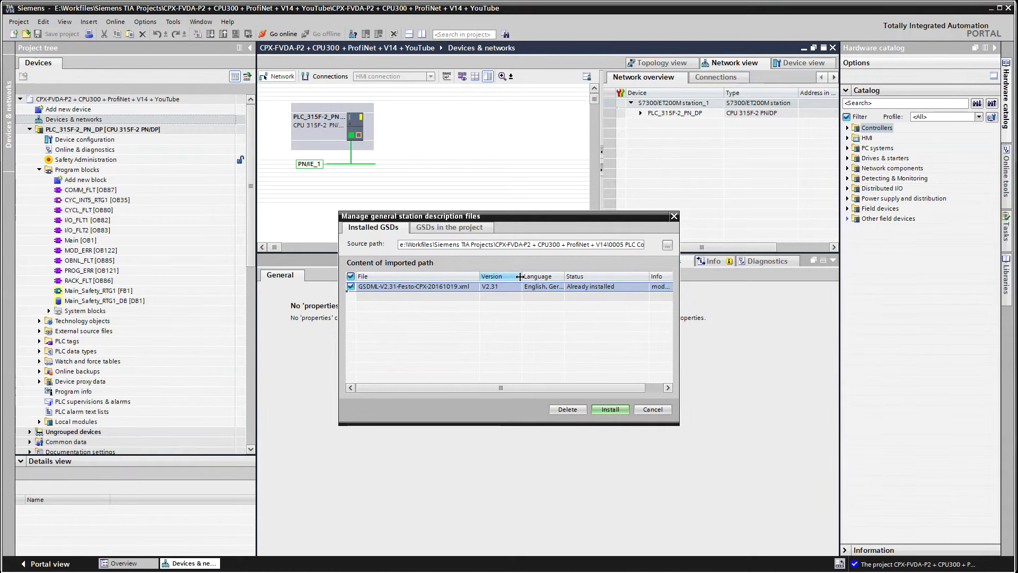
drag(563, 277, 591, 278)
click(664, 412)
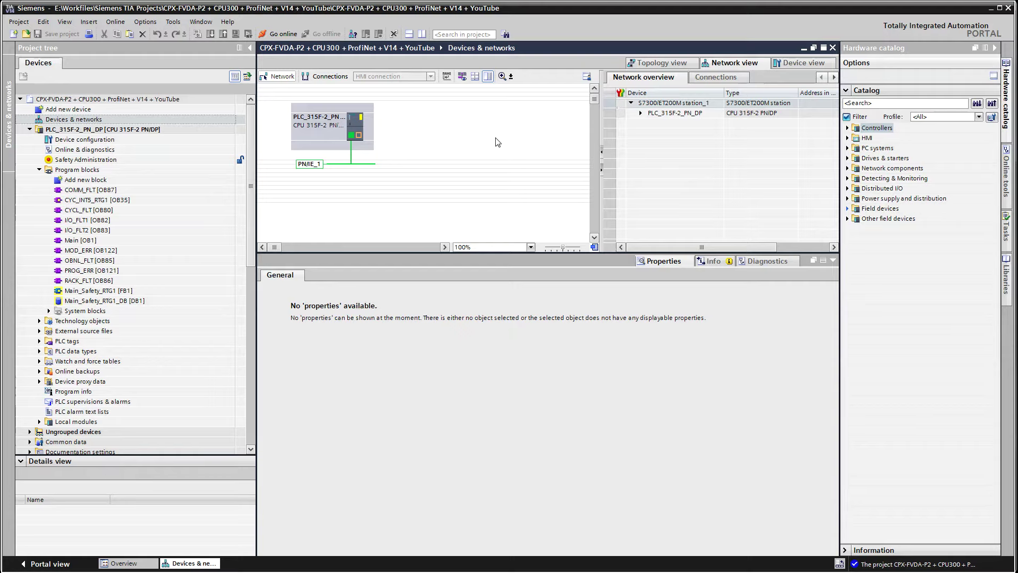
Expand the hardware catalog down to Other field devices > PROFINET IO > Valves > Festo CPX-Terminal
click(849, 209)
click(848, 208)
click(848, 218)
click(856, 239)
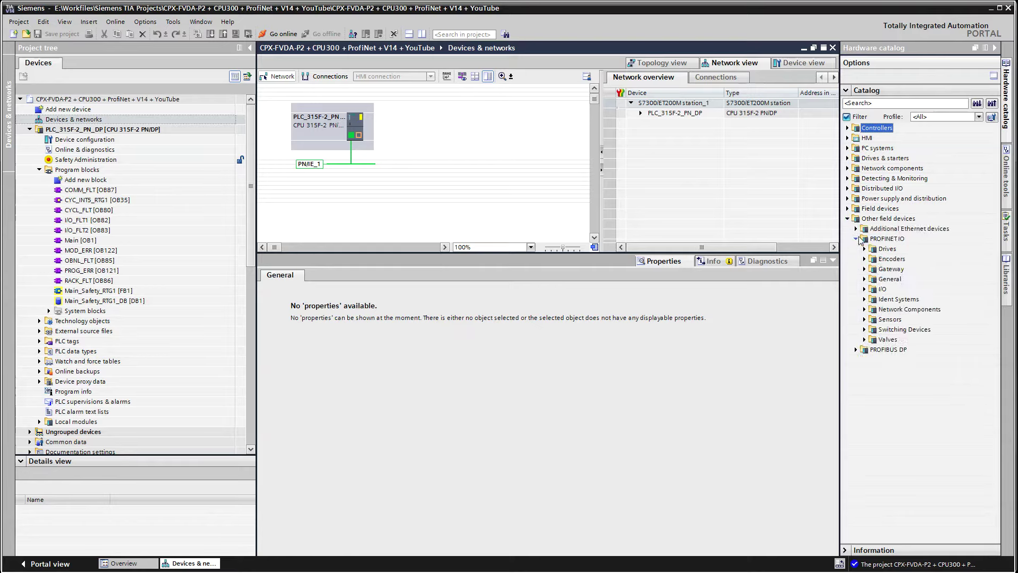
click(865, 340)
click(873, 349)
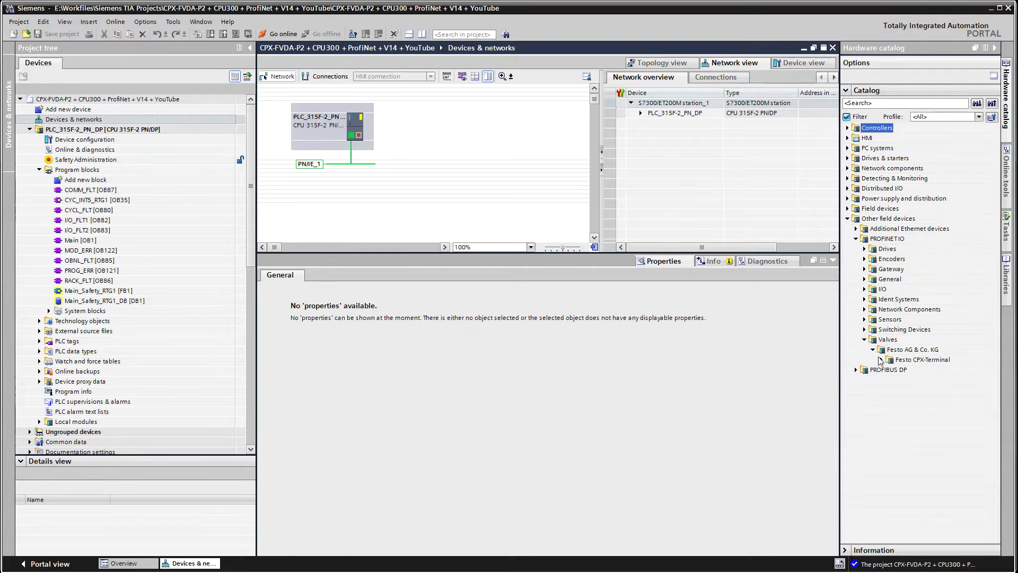
click(881, 360)
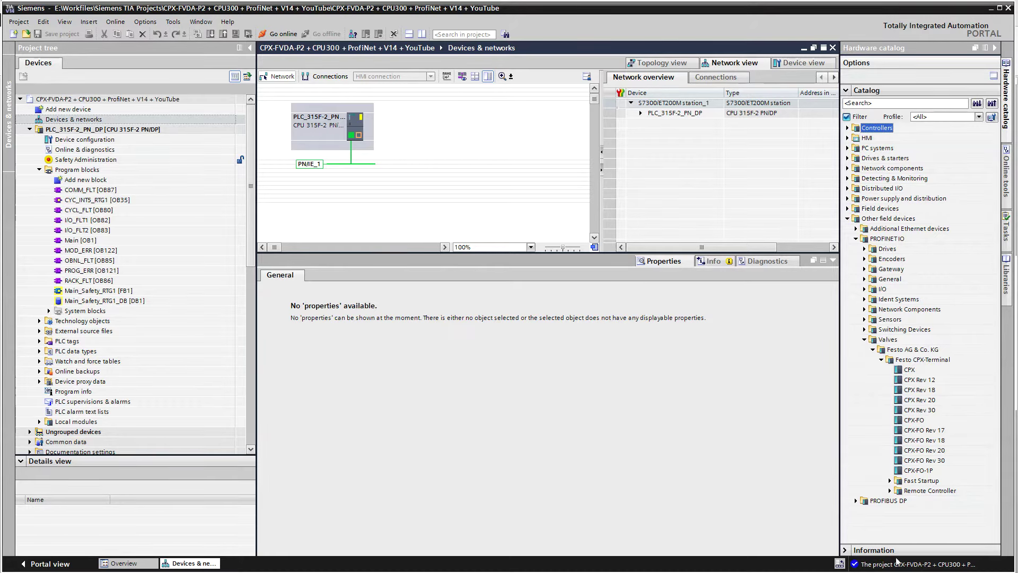
Enlarge the catalog Information pane and read the CPX Rev 12 description
click(848, 551)
drag(908, 532, 913, 395)
scroll(986, 318, down, 4)
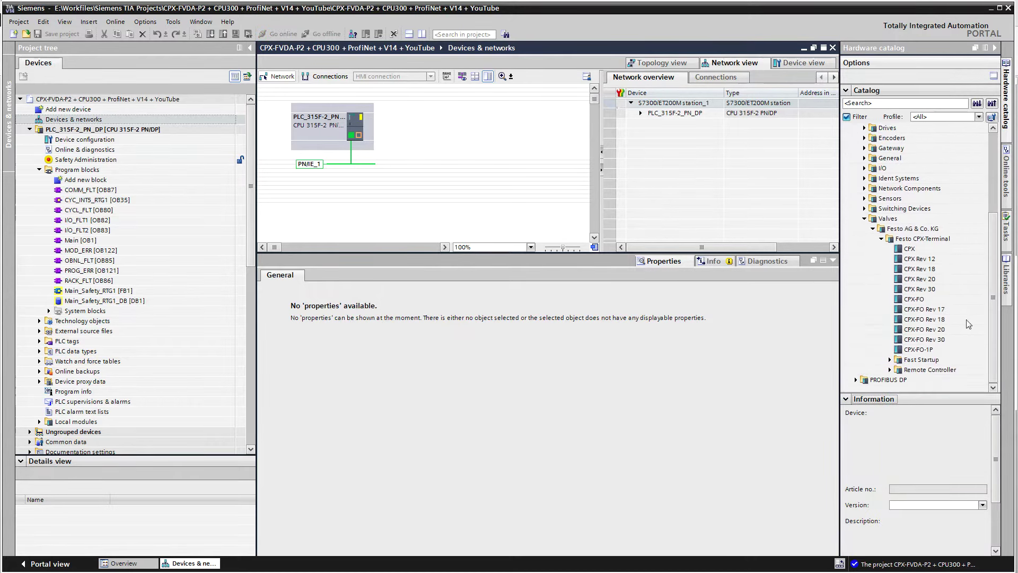
click(926, 260)
drag(913, 395, 913, 342)
scroll(994, 278, down, 2)
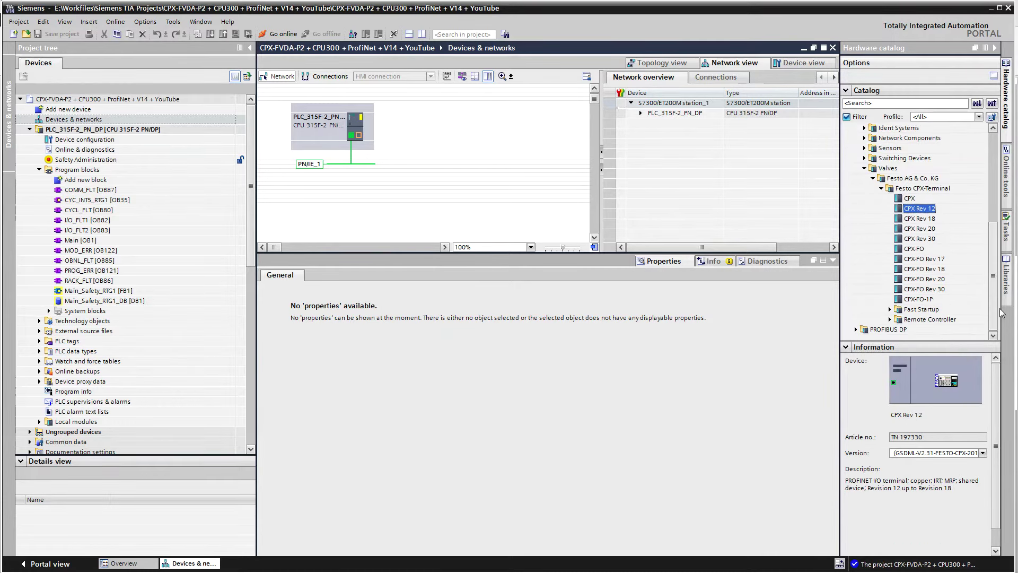
scroll(954, 487, down, 1)
drag(953, 470, 892, 476)
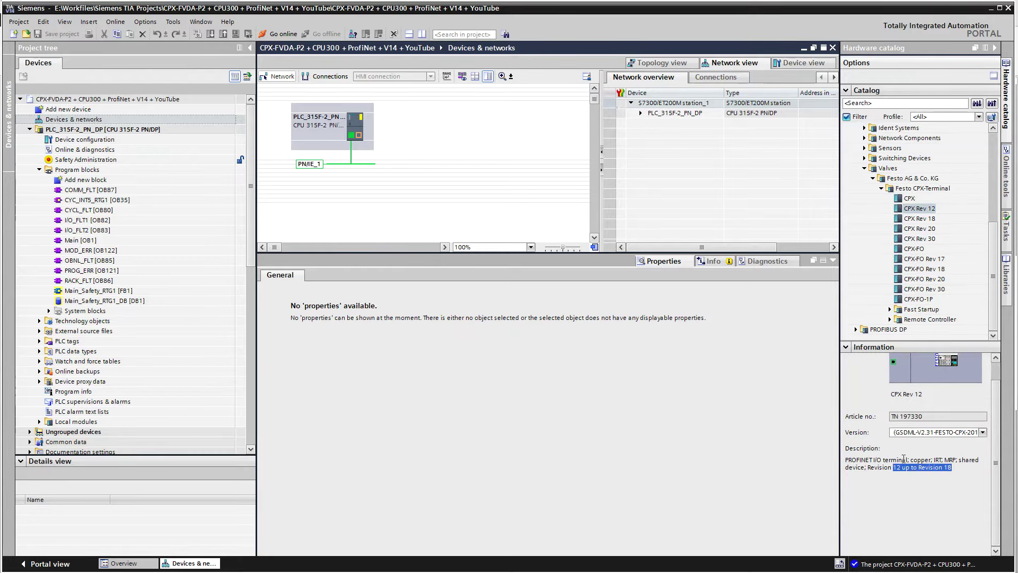
Compare CPX Rev 18, 20 and 30, then select CPX Rev 20 (Revision 20 up to 24)
click(921, 219)
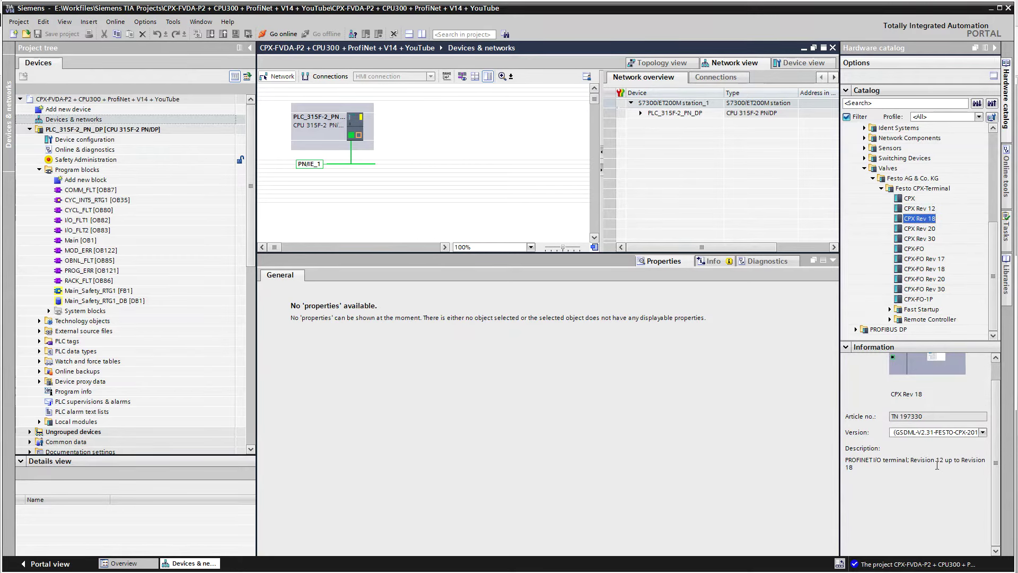
click(912, 230)
drag(954, 466, 868, 469)
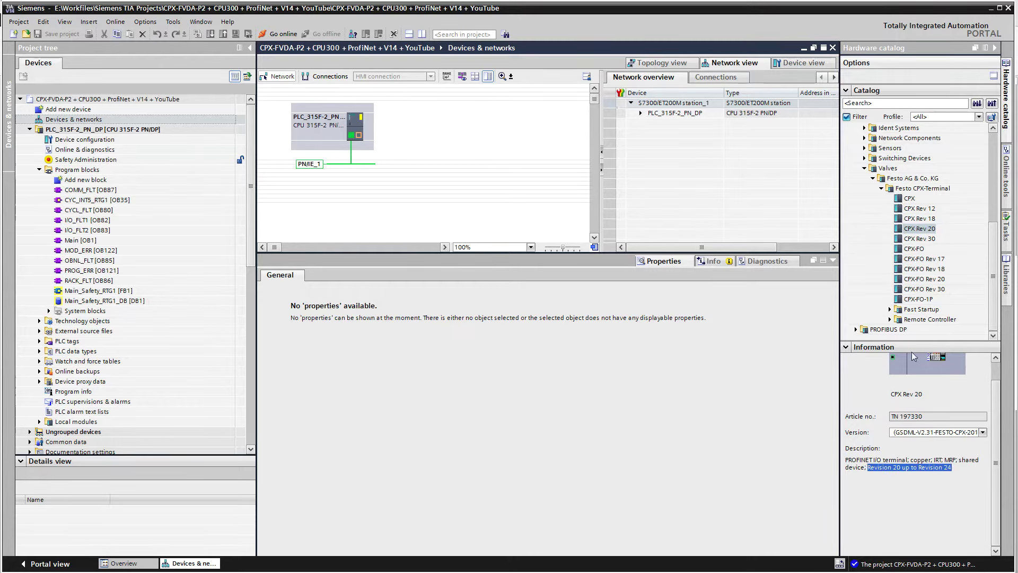
click(933, 239)
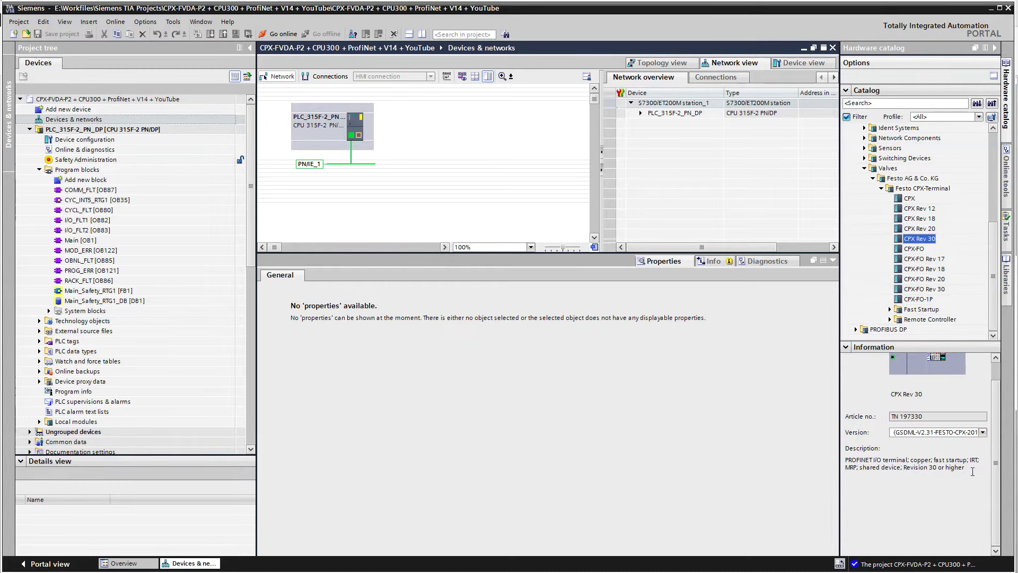
drag(973, 471, 917, 470)
click(924, 228)
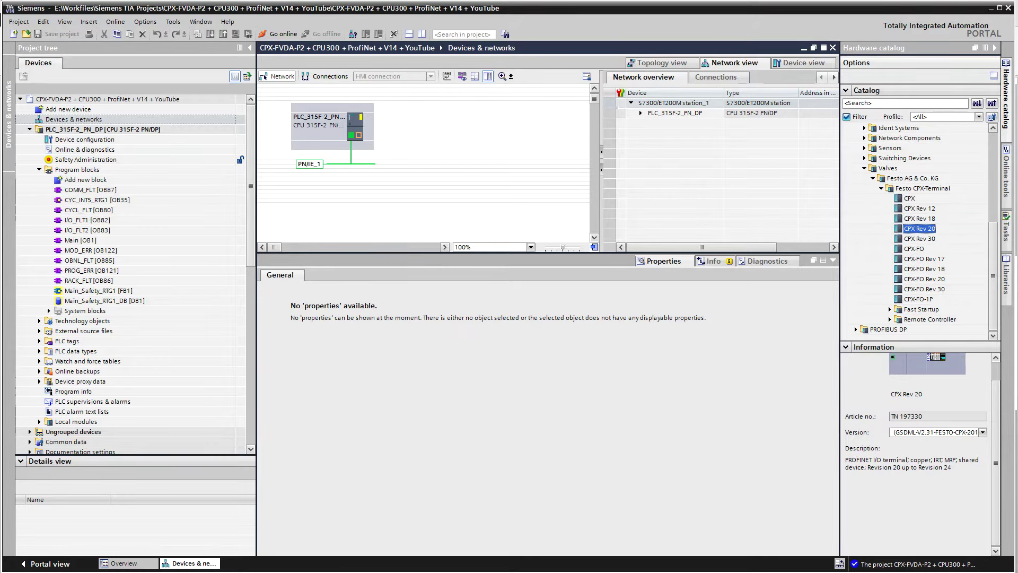
In CPX-FMT, check the FB33 PROFINET node's module details, confirming Revision 24
key(alt+Tab)
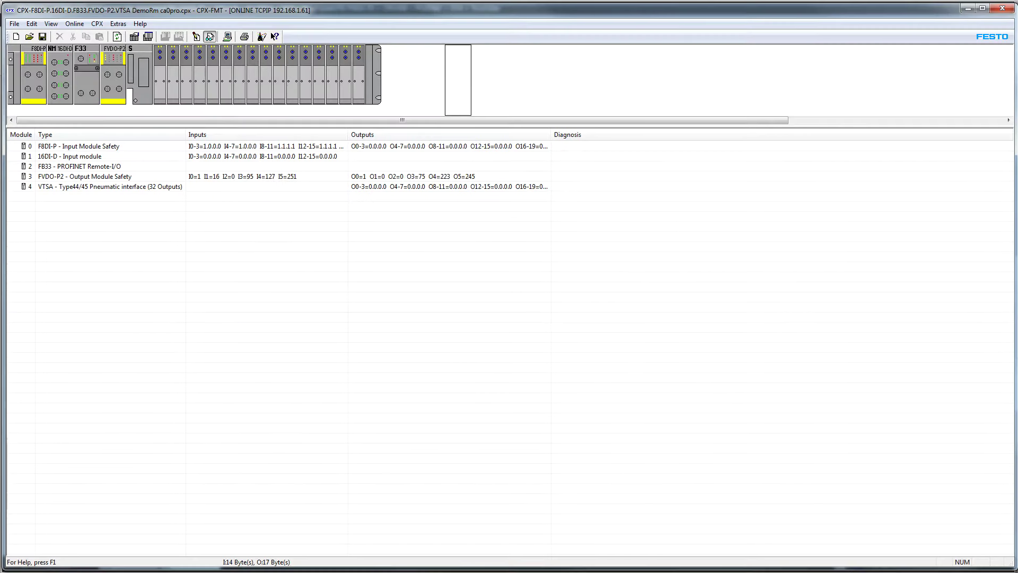
double_click(72, 166)
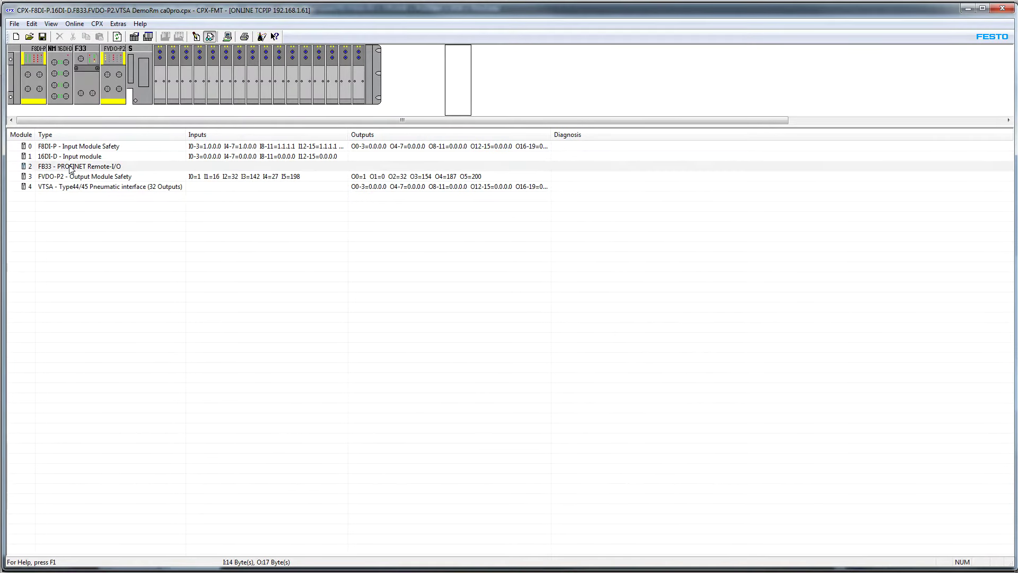
click(53, 222)
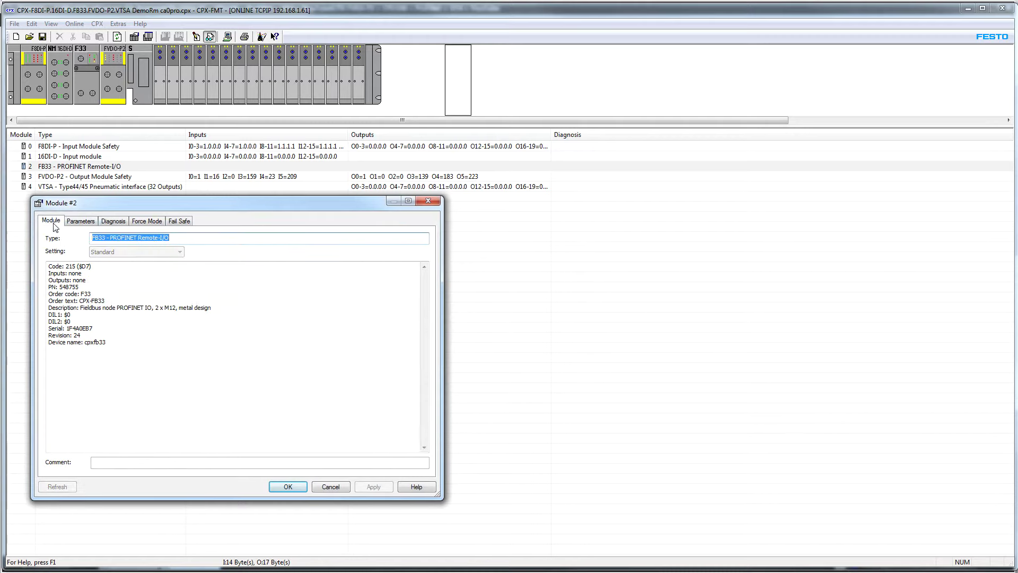
drag(82, 335, 47, 336)
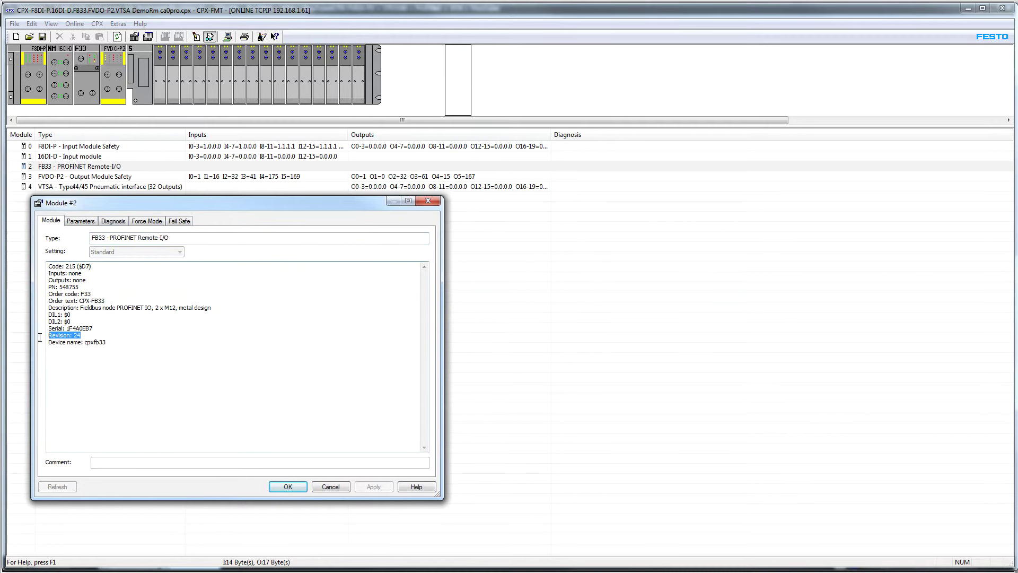
click(339, 488)
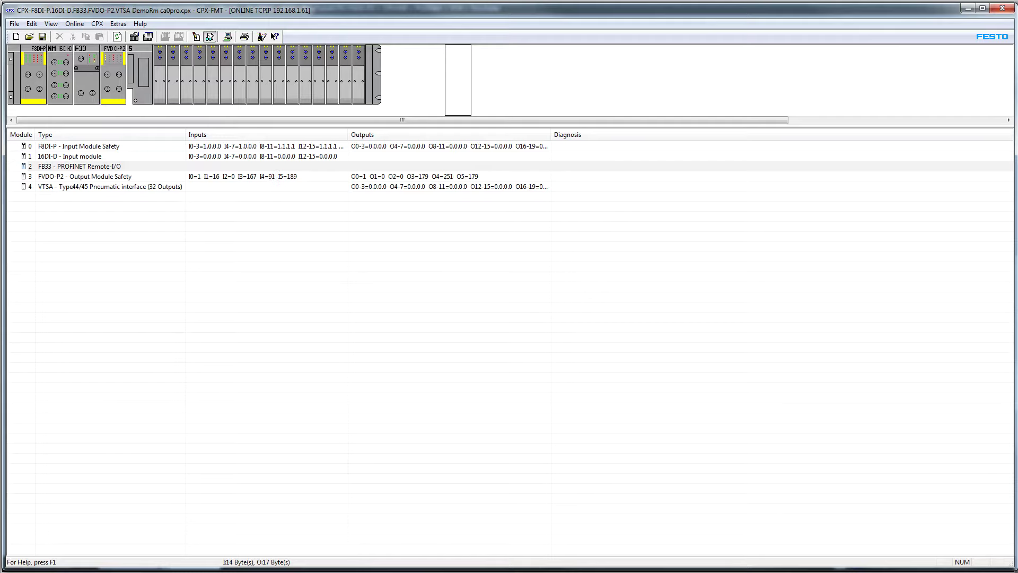
key(alt+Tab)
Add a CPX Rev 20 terminal named CPX and network it to PLC_315F-2_PN_DP's PROFINET interface
drag(920, 229, 448, 122)
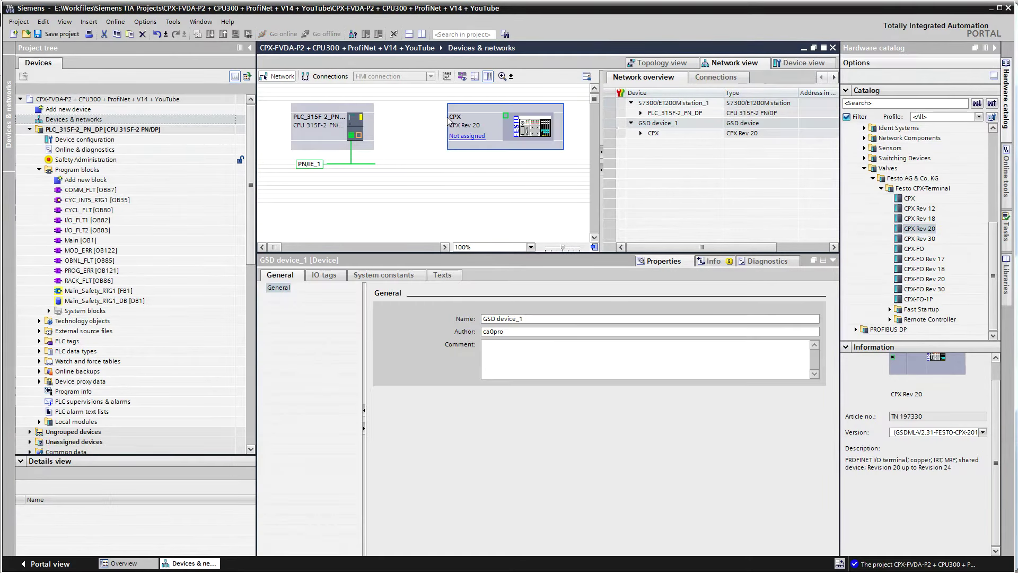
click(470, 137)
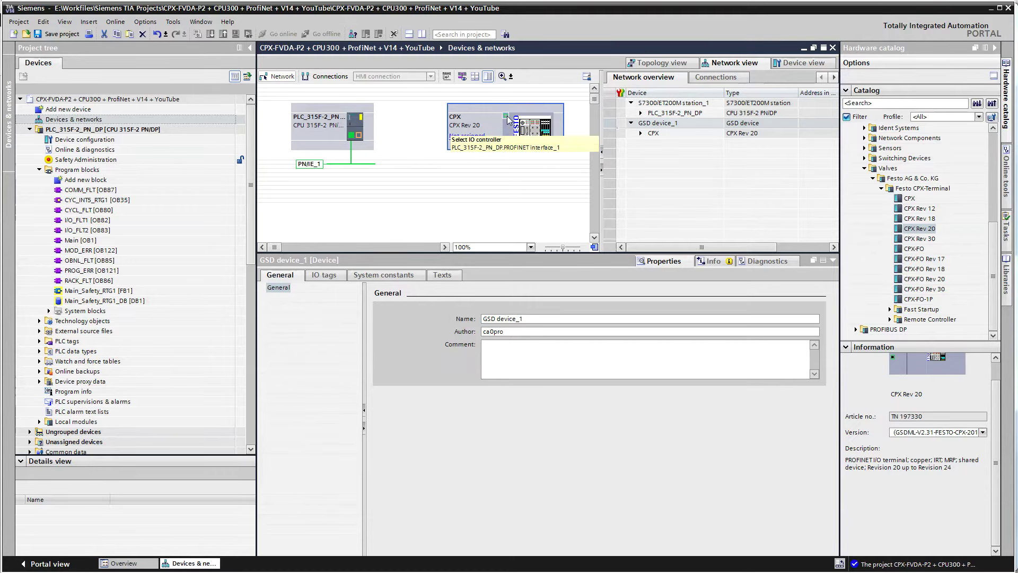
mouse_move(506, 116)
mouse_down()
mouse_move(352, 137)
mouse_move(522, 127)
mouse_up()
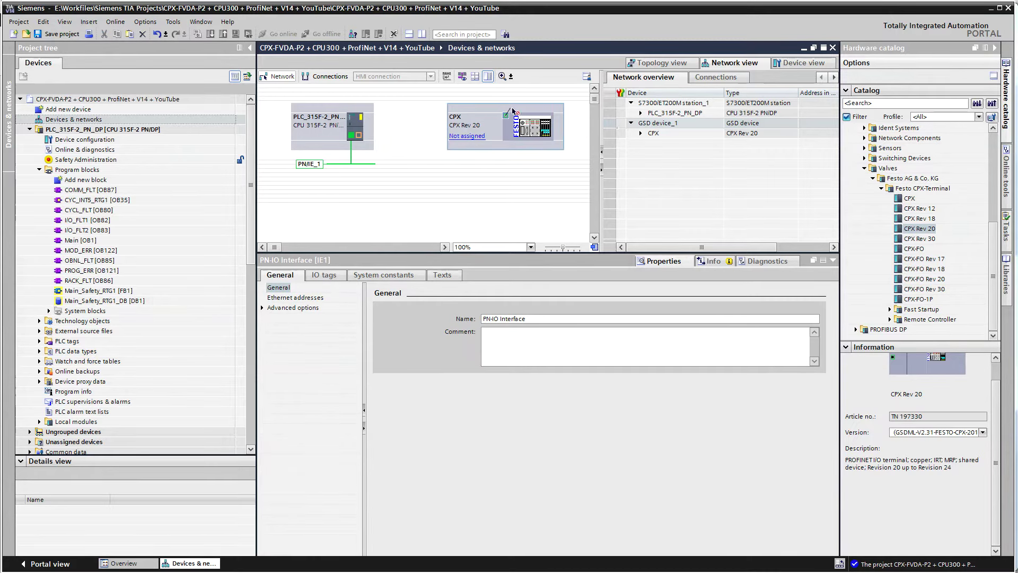
click(513, 113)
click(476, 139)
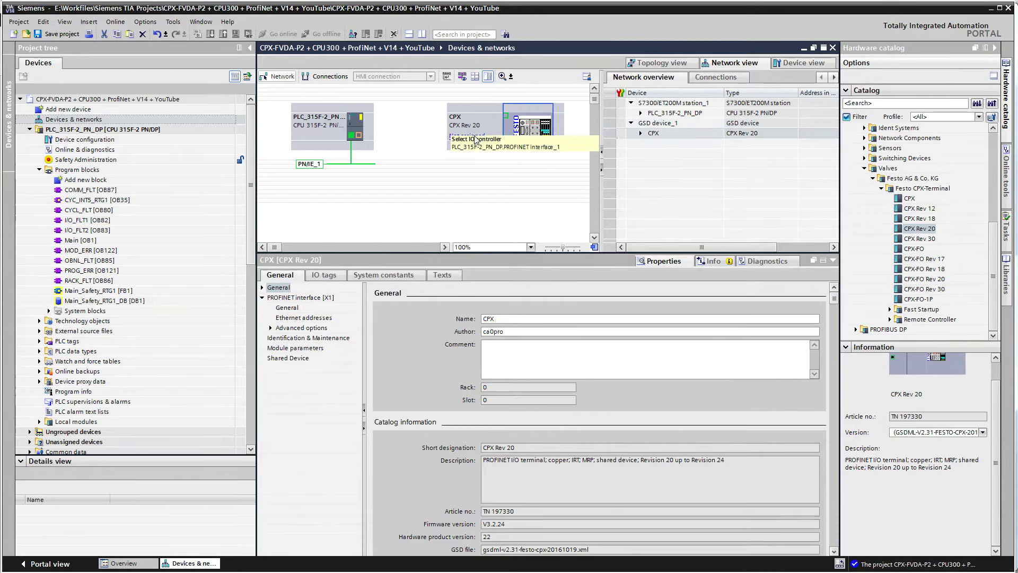
click(530, 147)
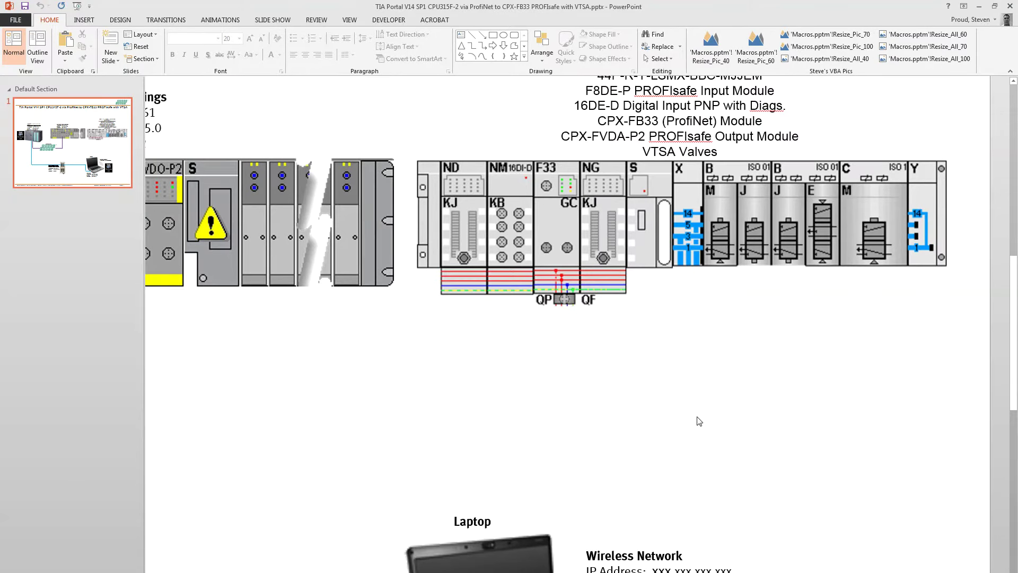
scroll(629, 391, down, 5)
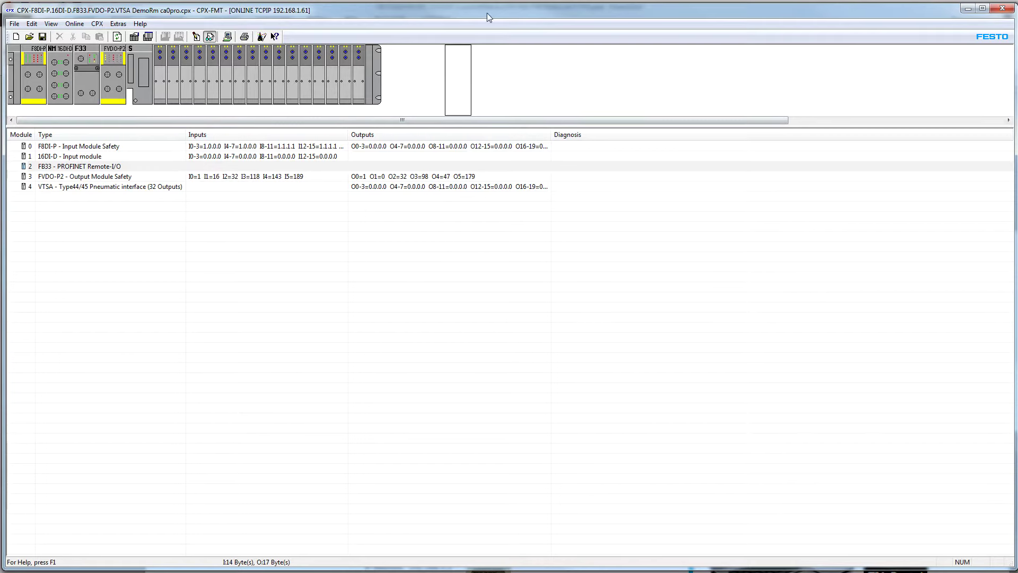
click(99, 148)
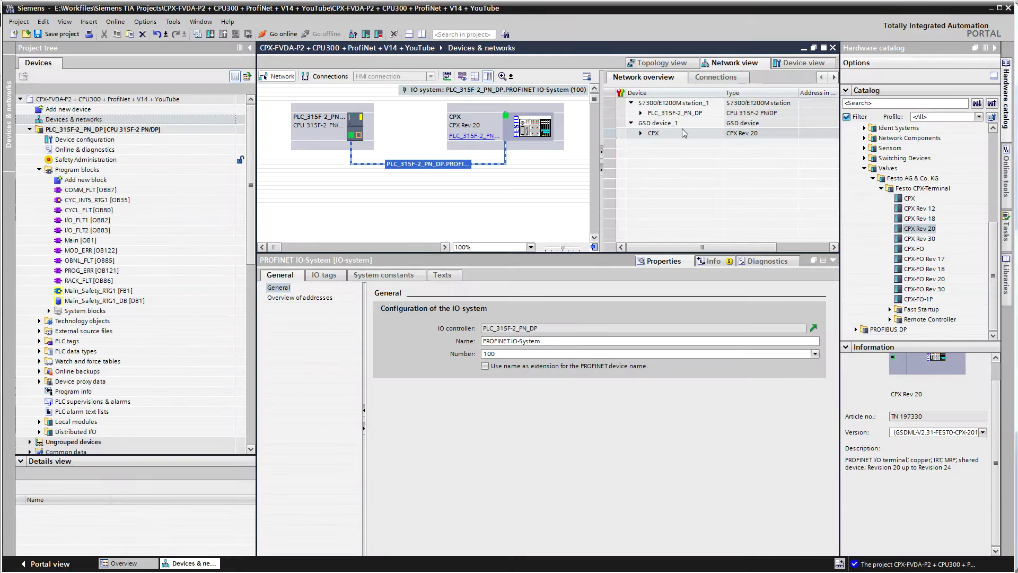
Place the F8DI-P bits [8DI-F] safety input module from CPX-Safety modules into slot 1
double_click(541, 144)
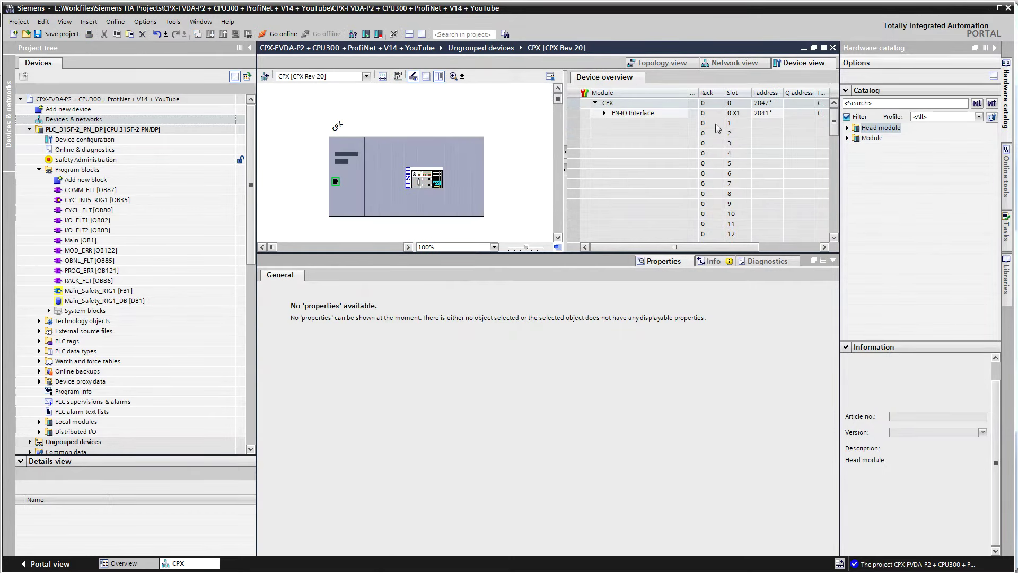
click(849, 128)
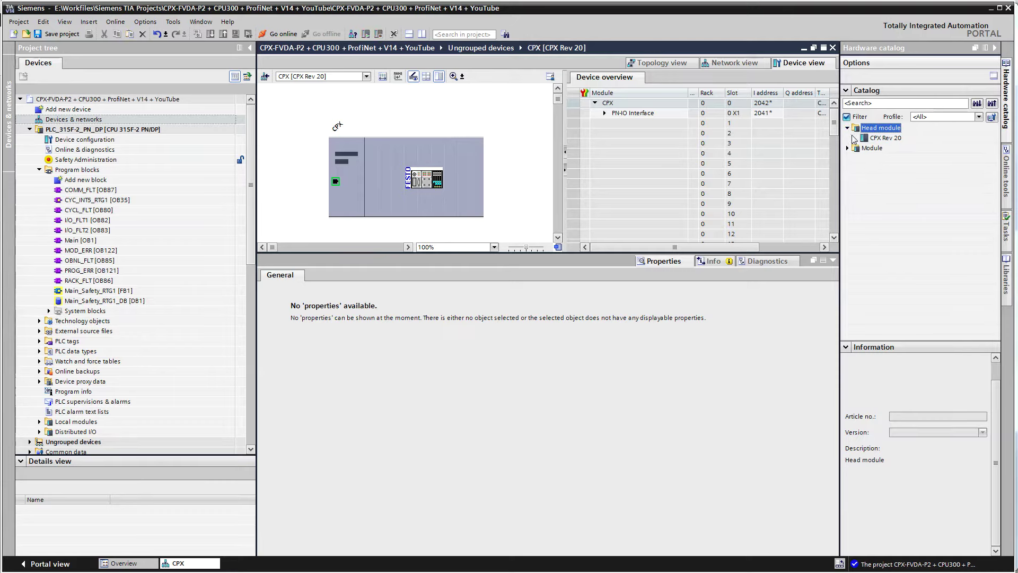
click(848, 149)
click(856, 168)
click(856, 168)
click(856, 178)
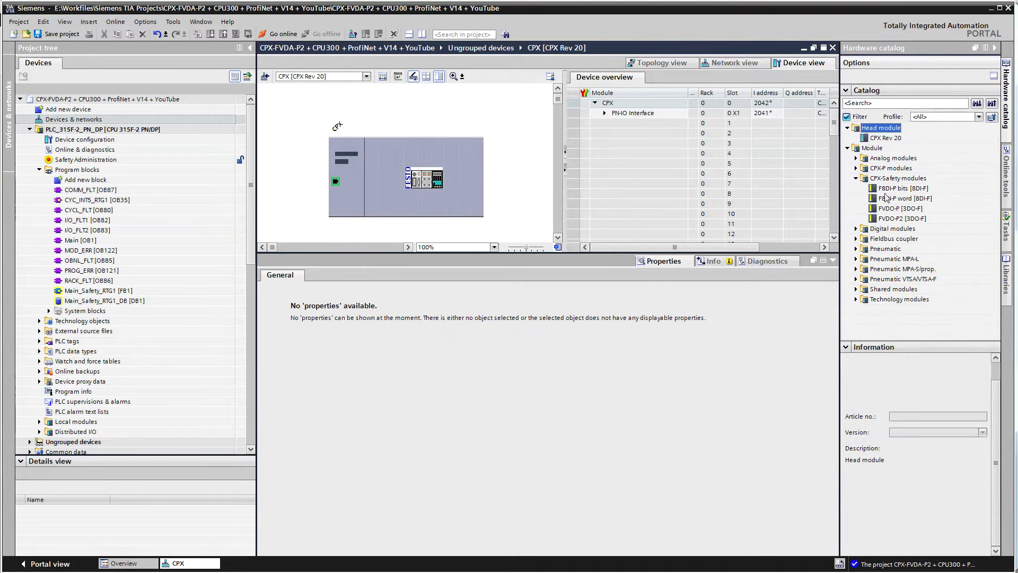
click(900, 189)
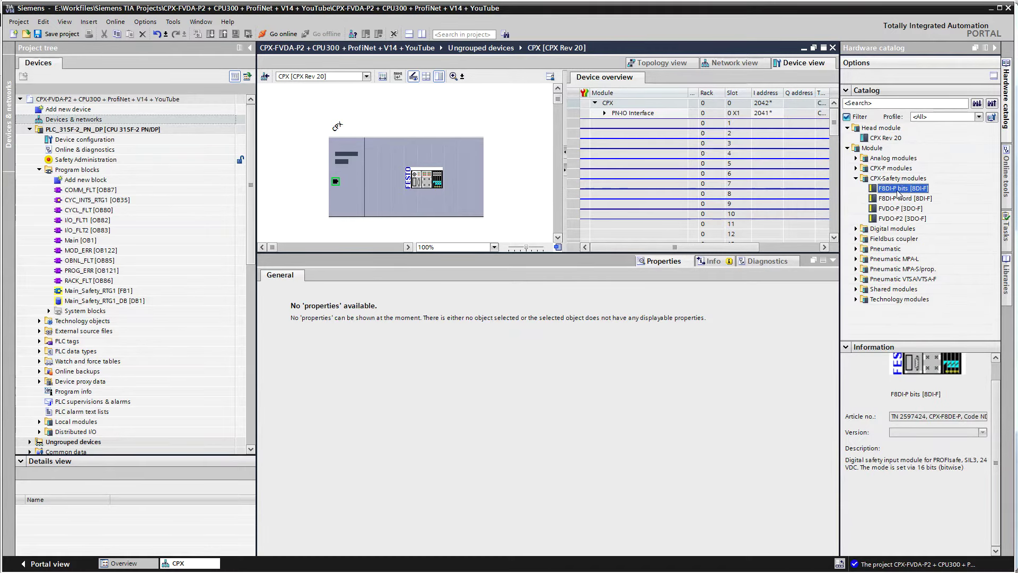
click(905, 200)
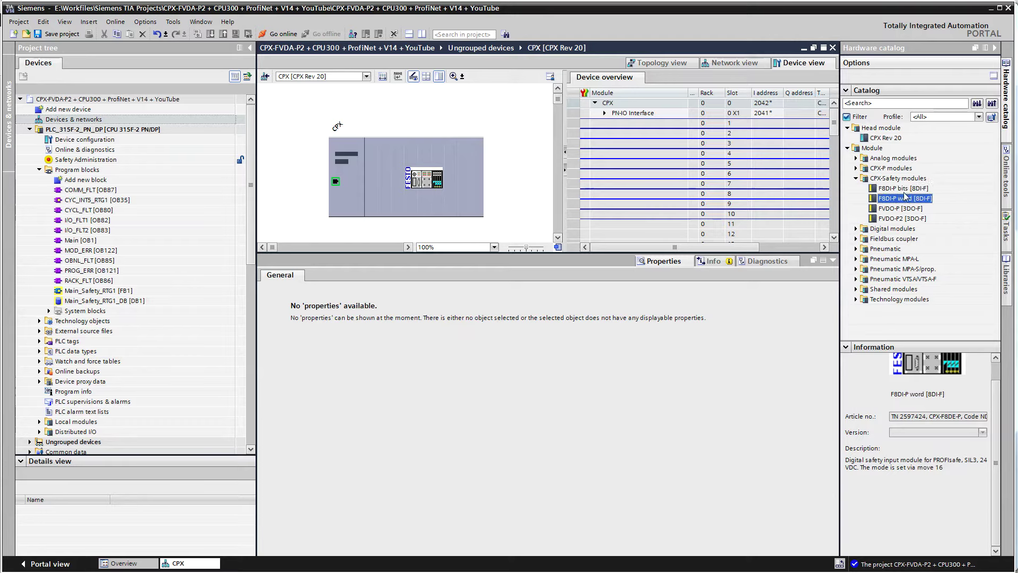
click(883, 190)
drag(885, 192, 652, 130)
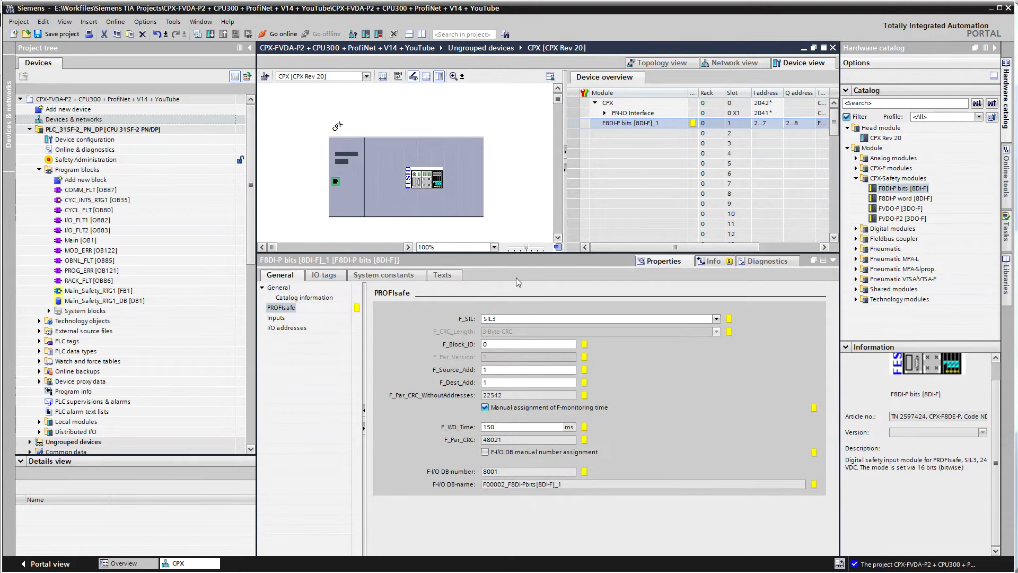
Review the safety module's IO tags and compare against the 16DI-D entry in Festo Maintenance Tool
click(332, 278)
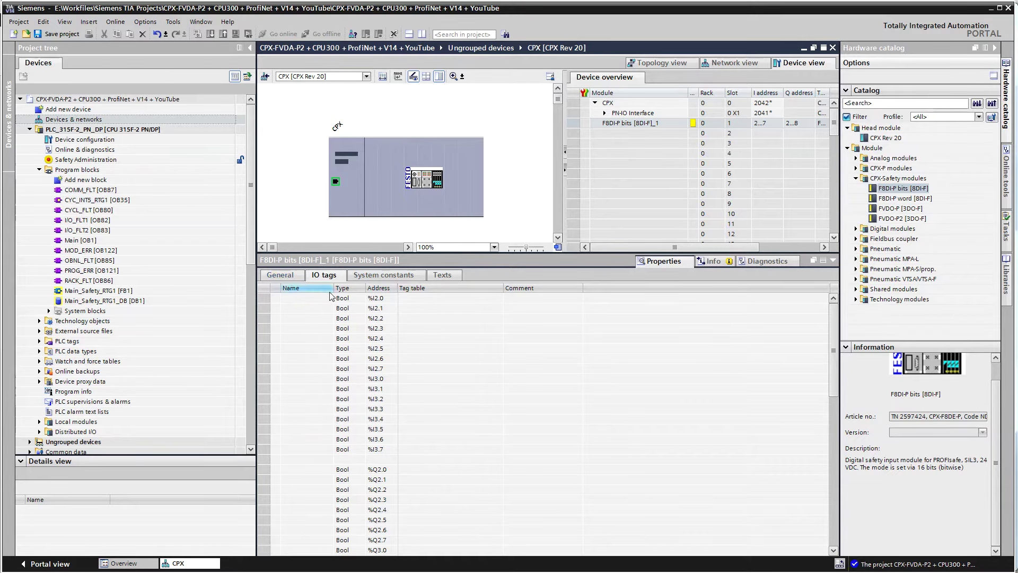
click(294, 277)
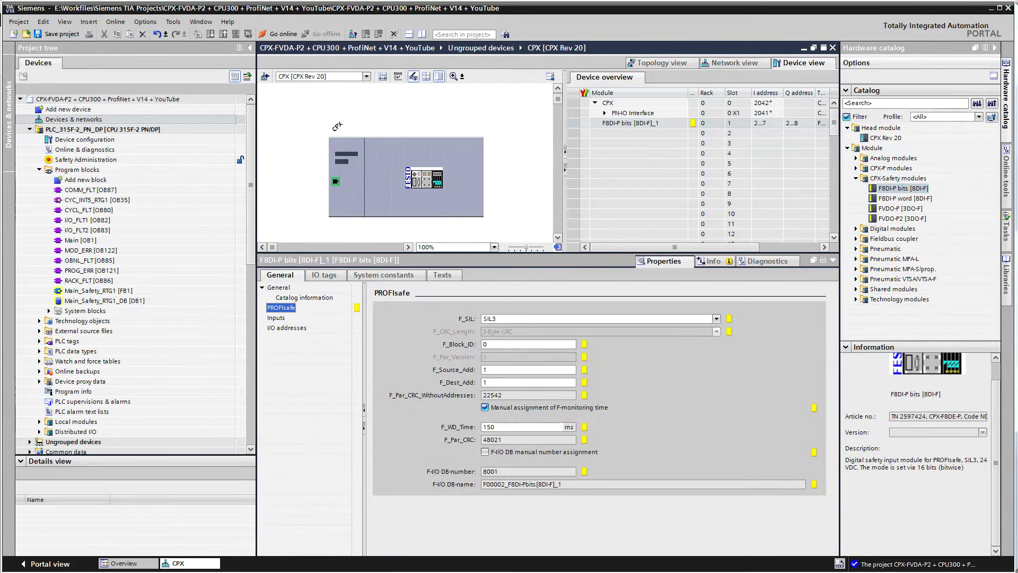
key(alt+Tab)
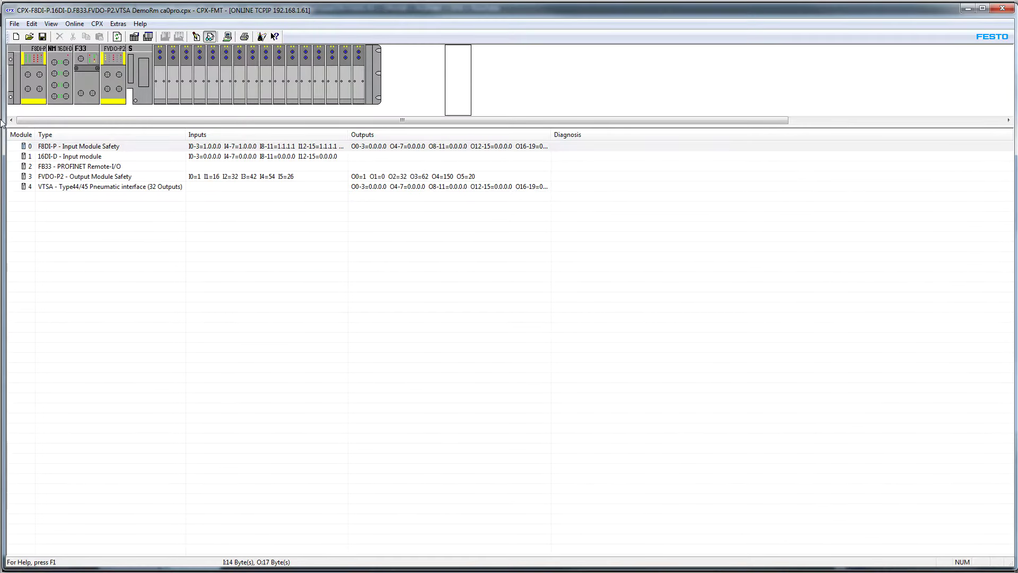
click(66, 156)
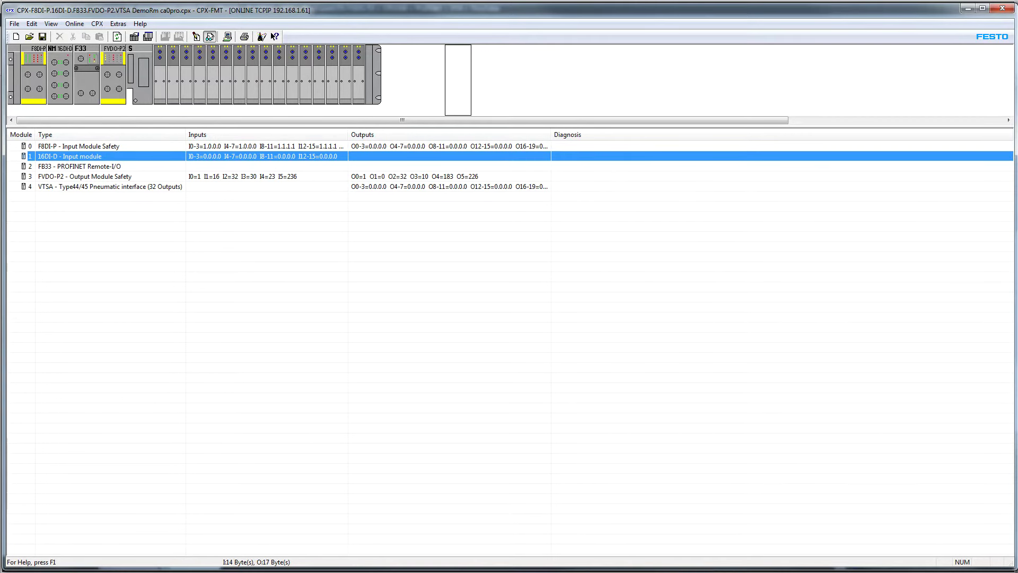
key(alt+Tab)
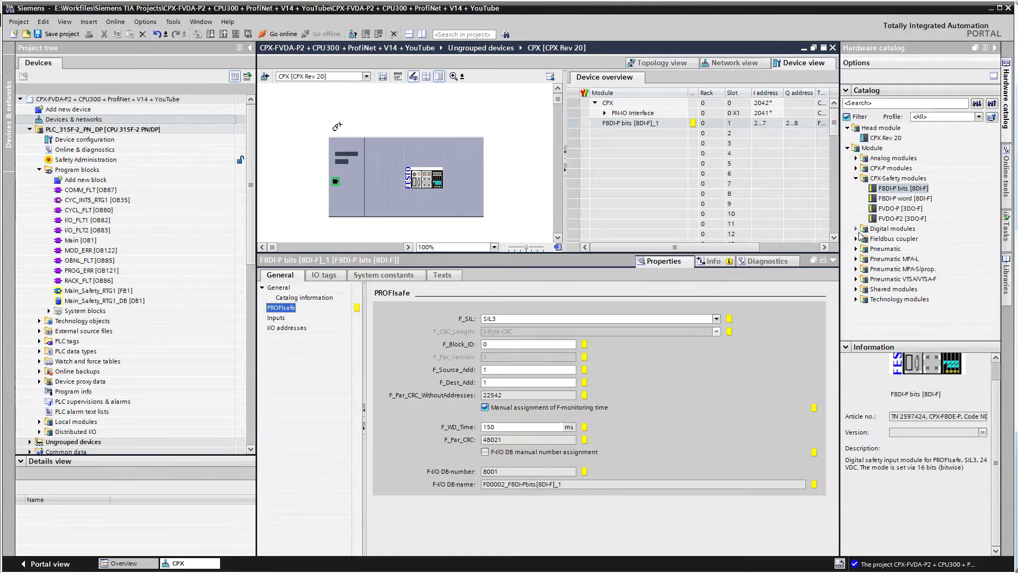
Place the 16DI-D input module into slot 2 of the CPX
click(856, 228)
click(894, 229)
drag(893, 232, 662, 139)
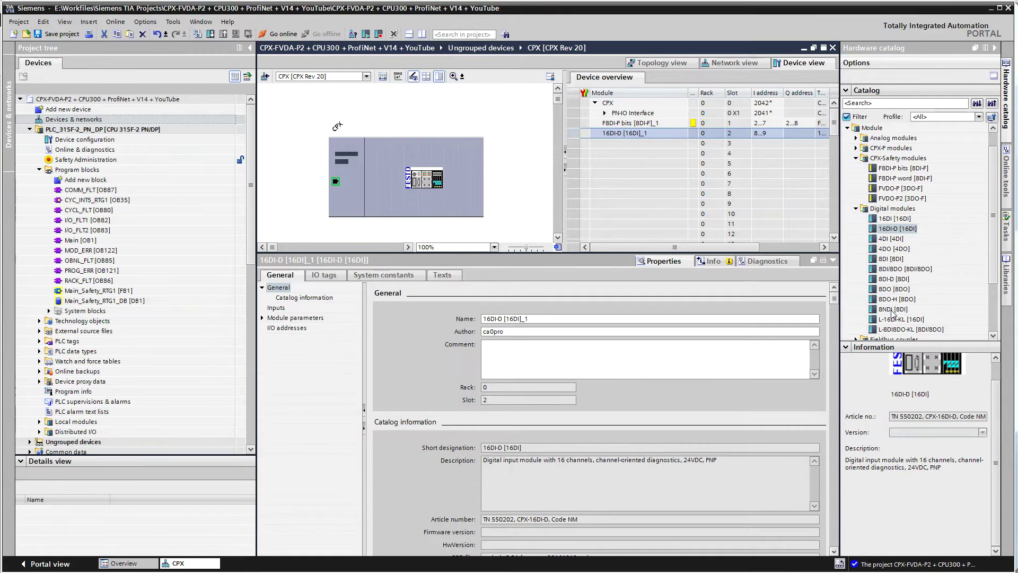
Look up FB33 PNIO Module under Fieldbus coupler and bring up its wiring manual PDF
scroll(861, 273, down, 3)
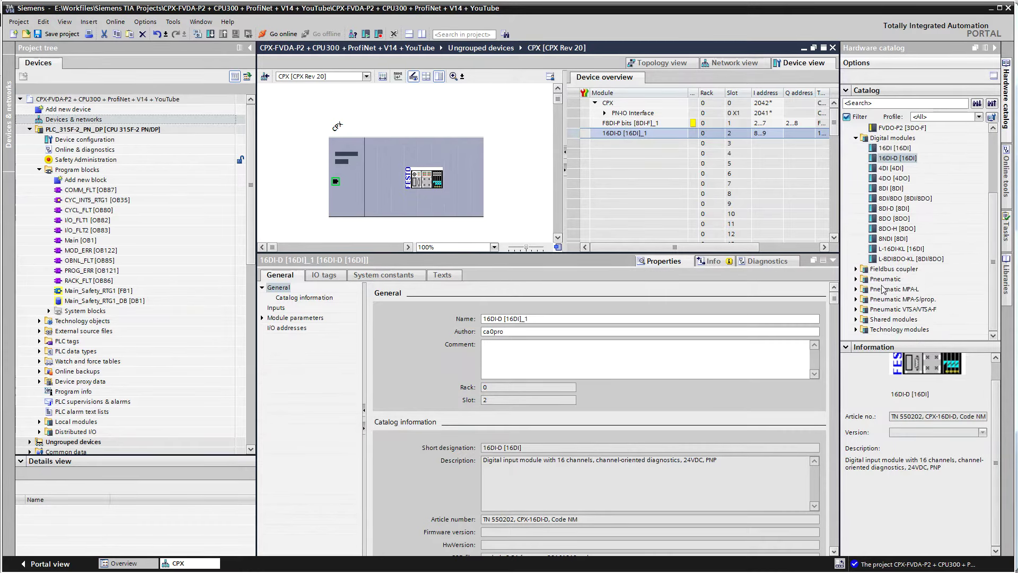
click(857, 269)
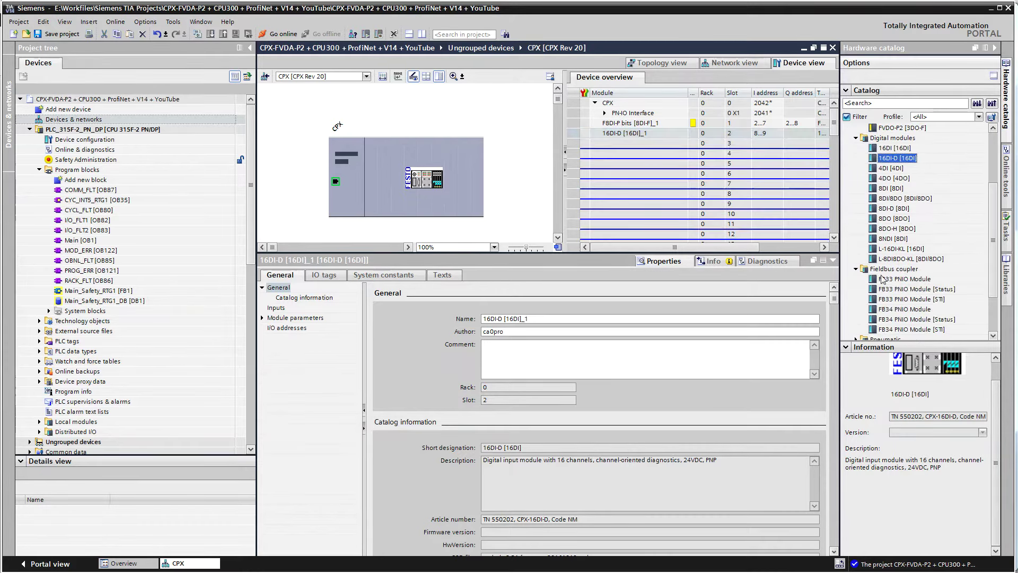
click(918, 280)
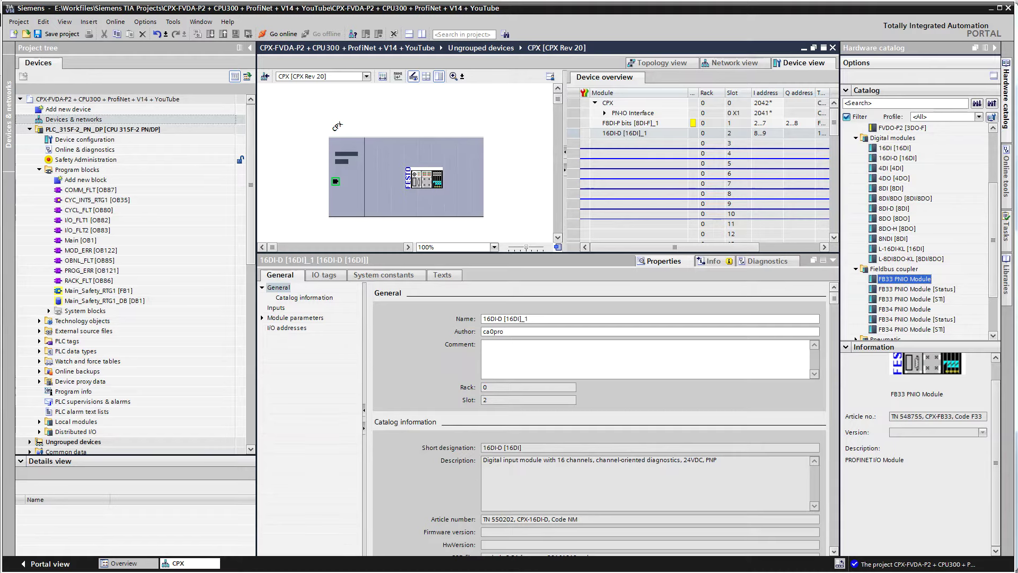
key(alt+Tab)
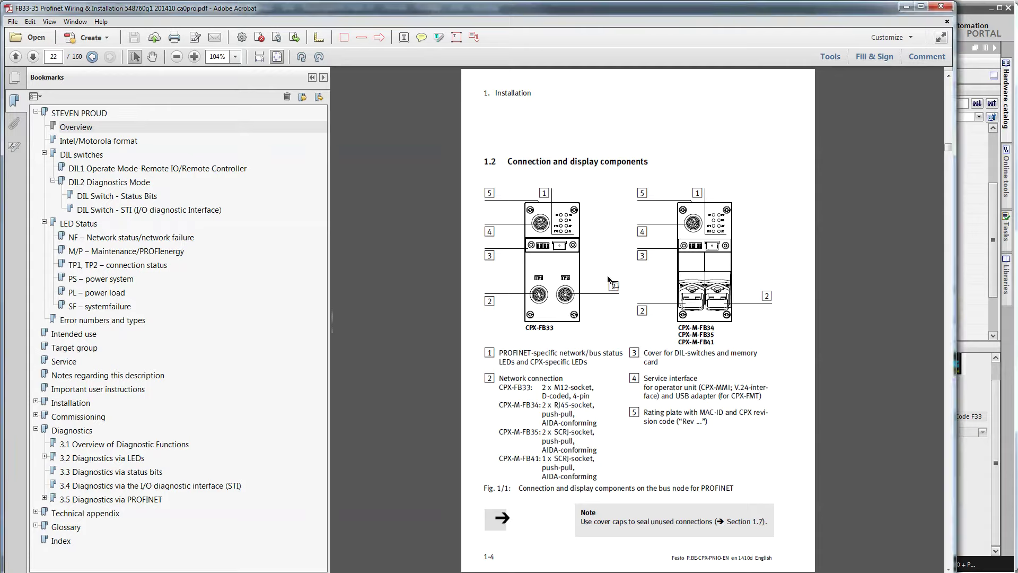
Read the FB33 DIL switch legend, then jump to the DIL1 operating mode section on page 27
scroll(605, 281, up, 3)
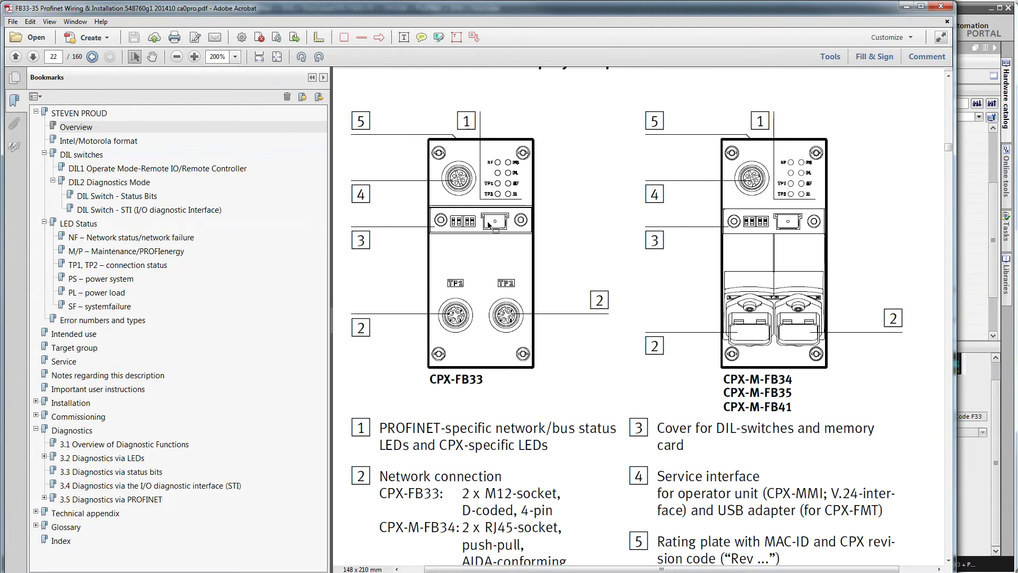
scroll(480, 231, up, 2)
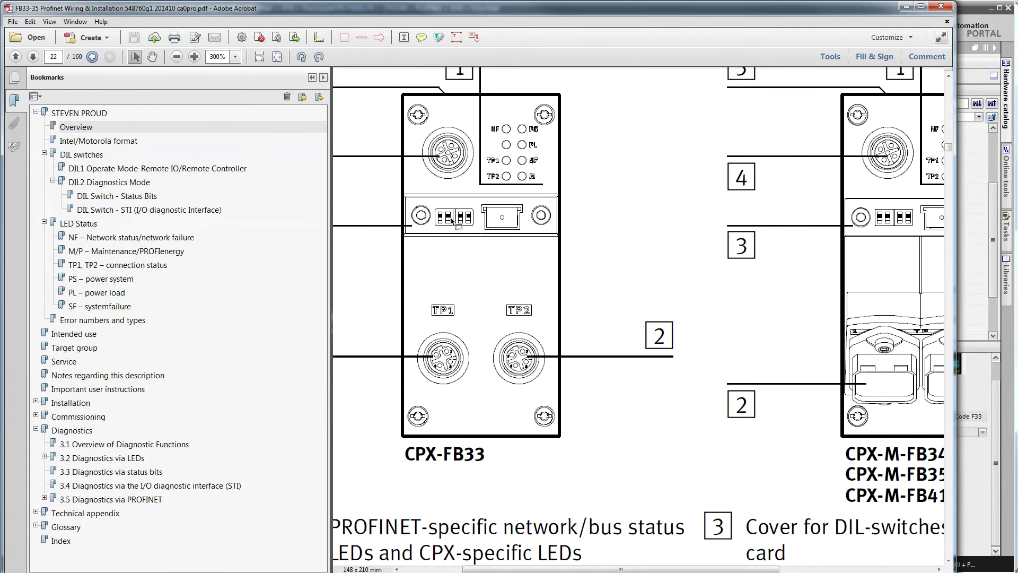
scroll(624, 338, down, 2)
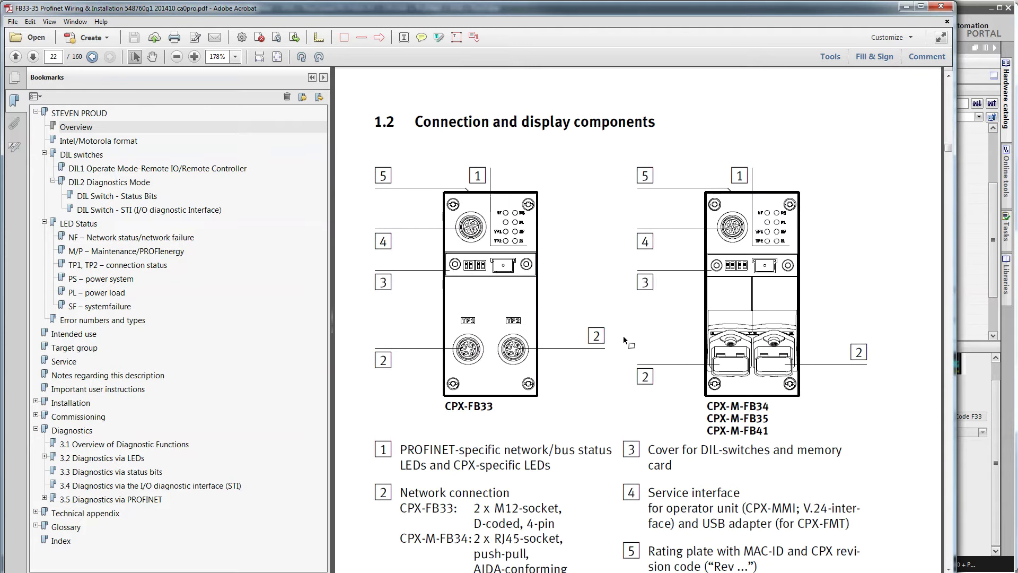
scroll(624, 340, down, 1)
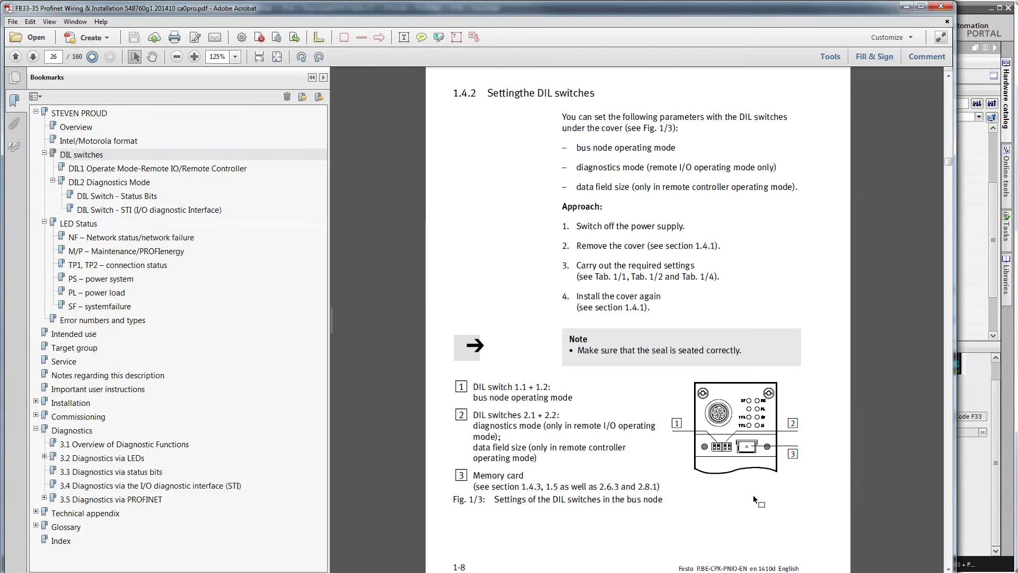
scroll(753, 495, up, 2)
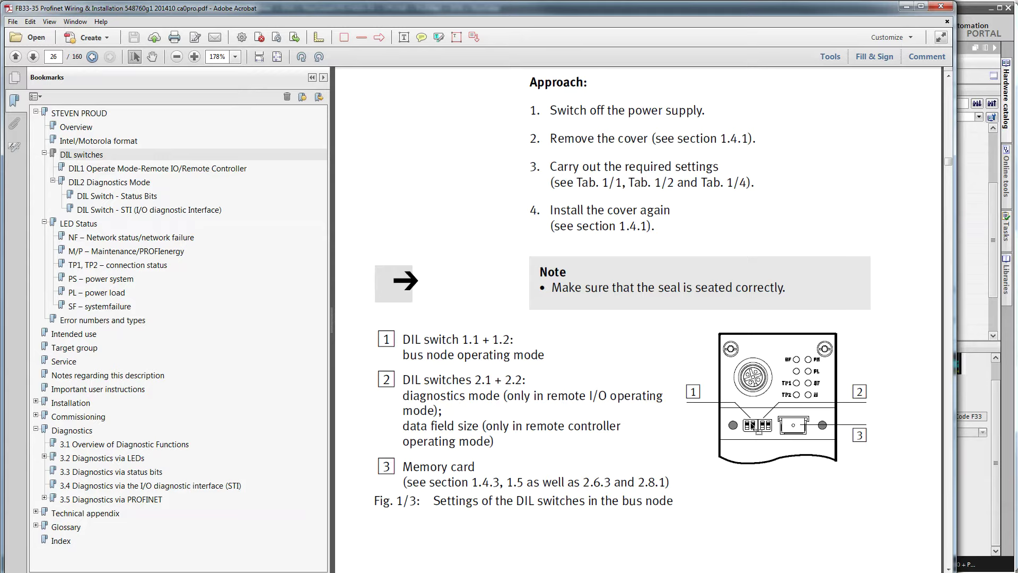
drag(388, 360, 500, 443)
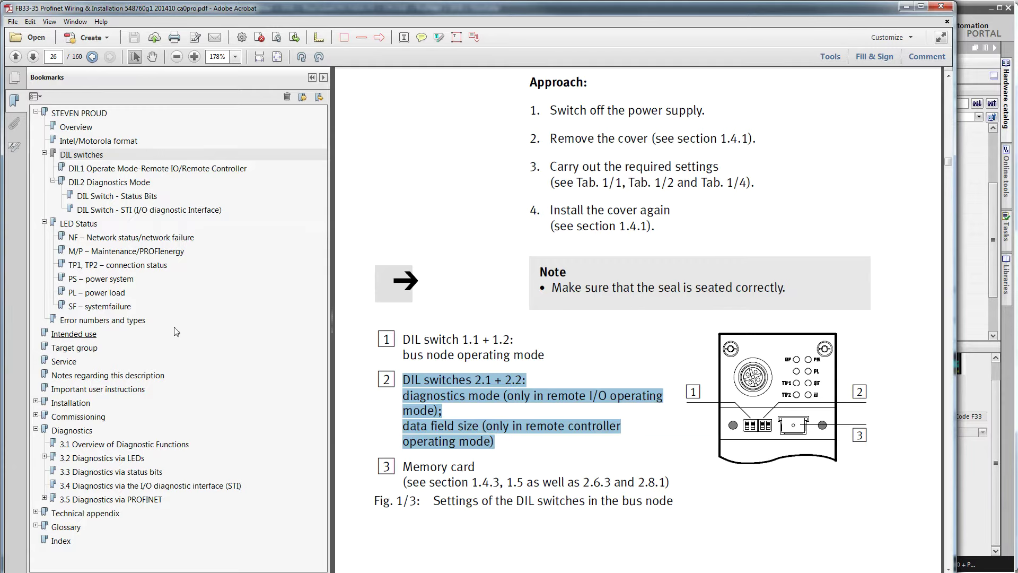
click(128, 169)
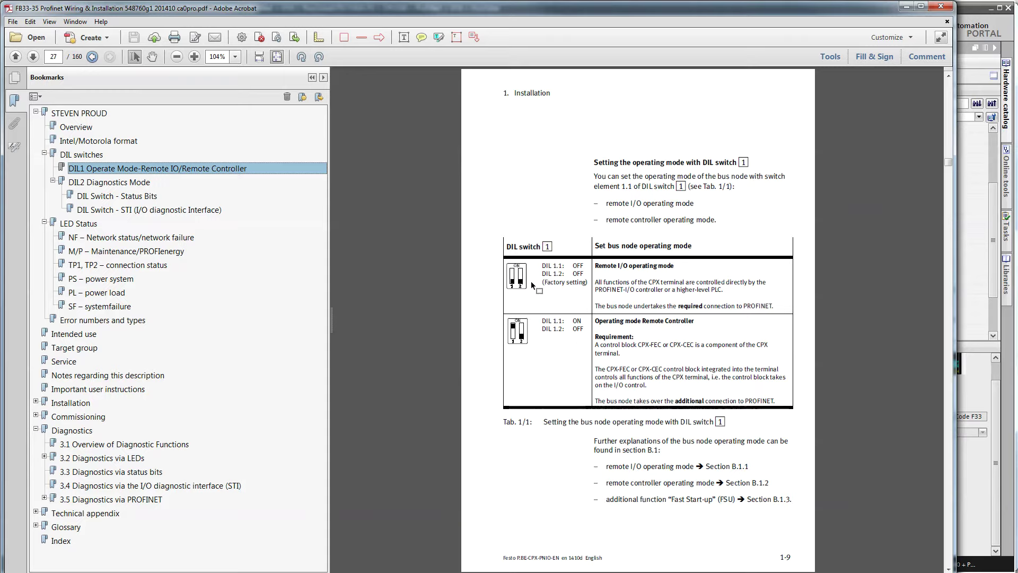
Highlight the Remote I/O and Remote Controller operating mode headings in the DIL1 table
drag(683, 269, 602, 270)
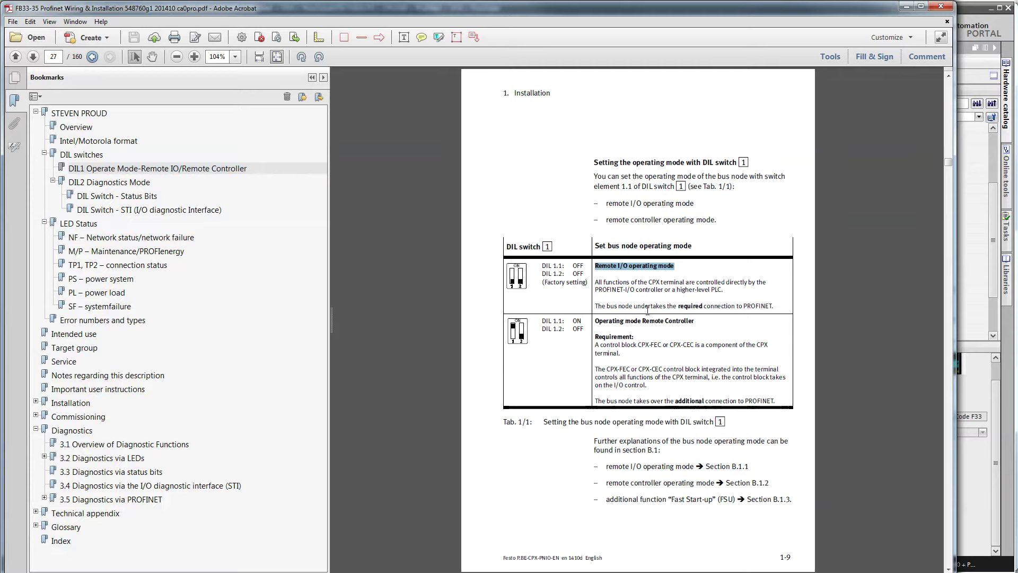
drag(702, 323, 594, 322)
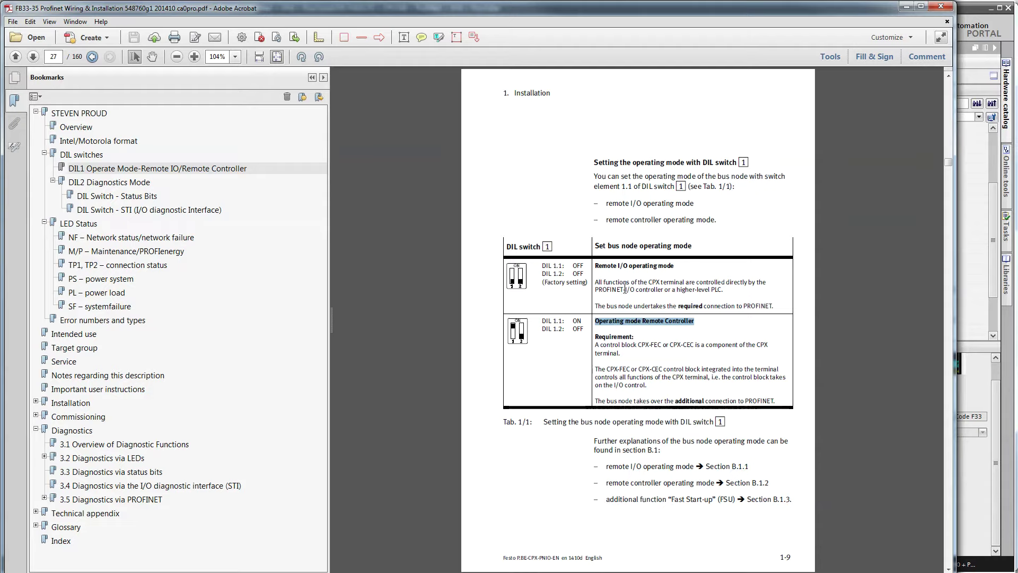
drag(681, 266, 605, 275)
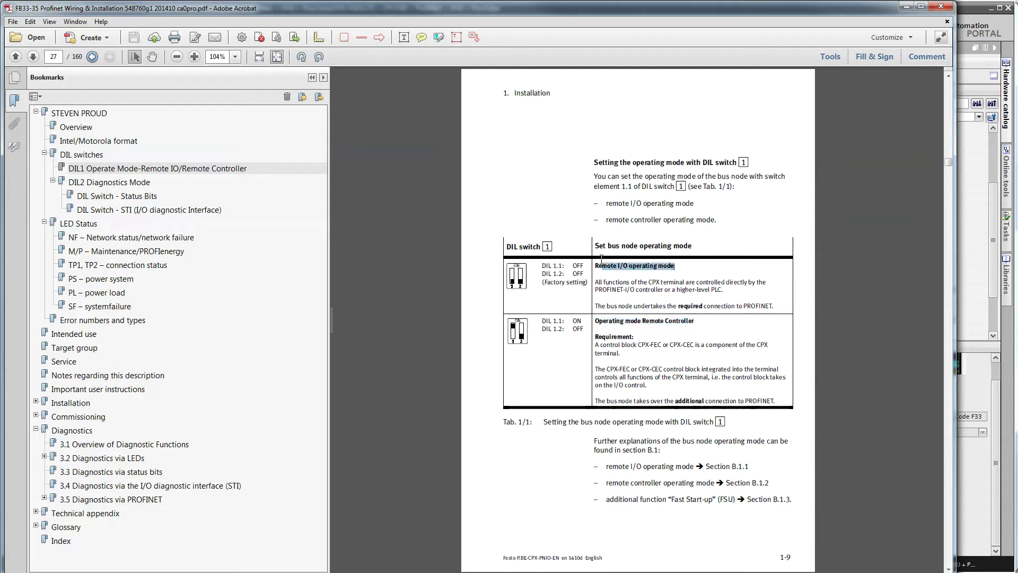
Review the DIL2 diagnostics mode table's factory setting and status-bit options, then return to TIA Portal
click(116, 184)
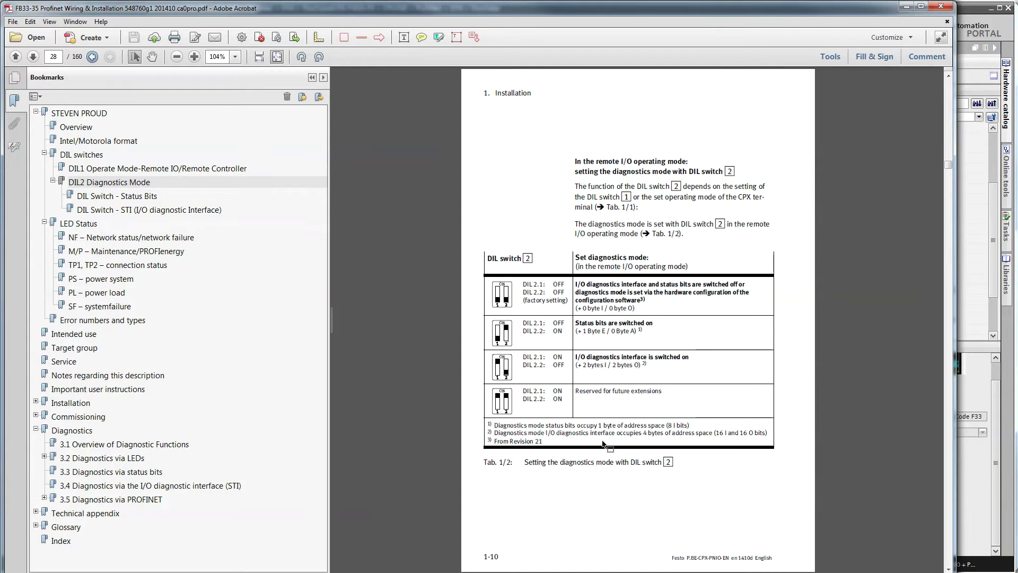
scroll(602, 443, up, 1)
scroll(603, 442, up, 1)
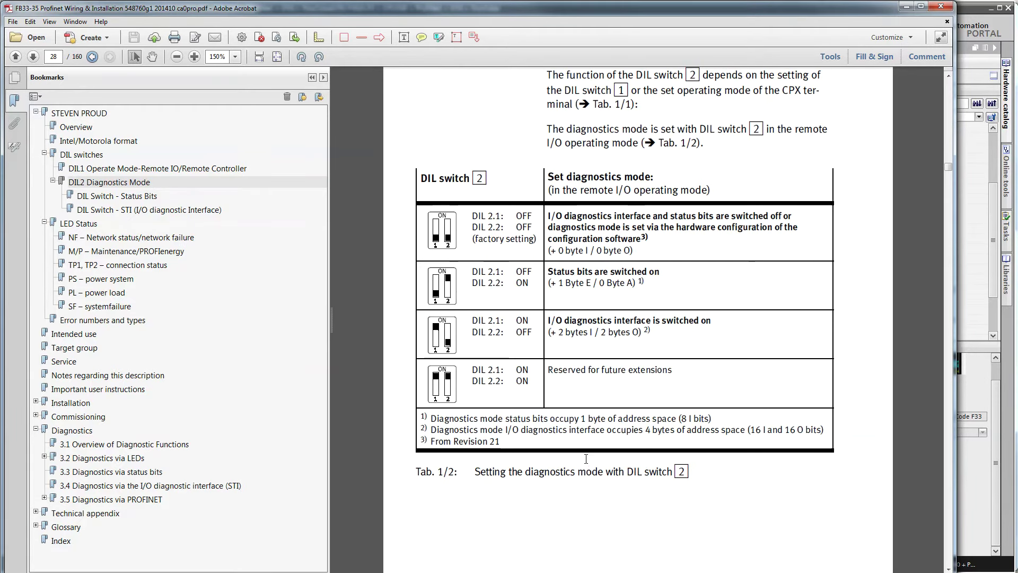
drag(537, 239, 477, 231)
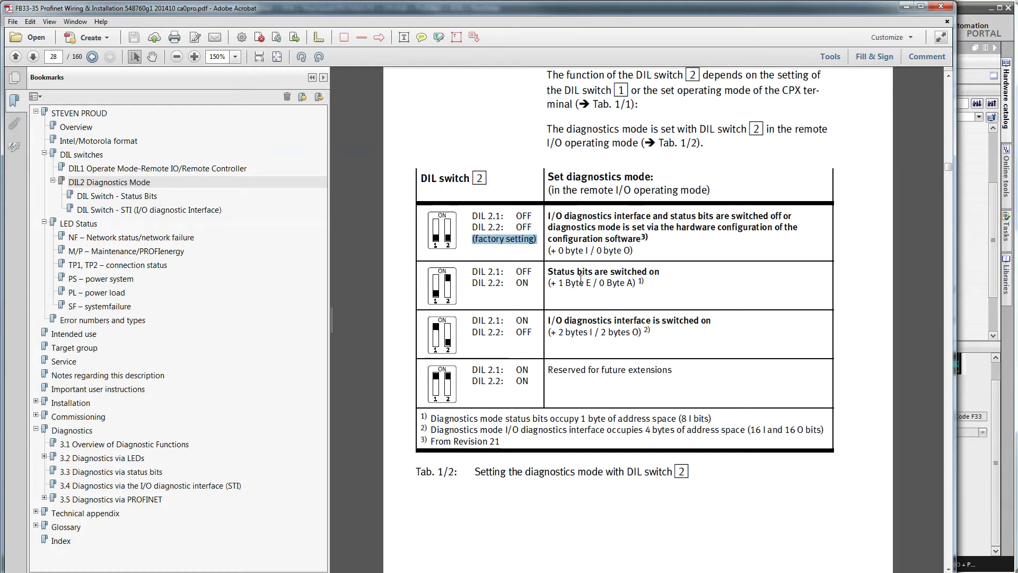
drag(548, 271, 660, 271)
drag(709, 320, 547, 321)
triple_click(561, 271)
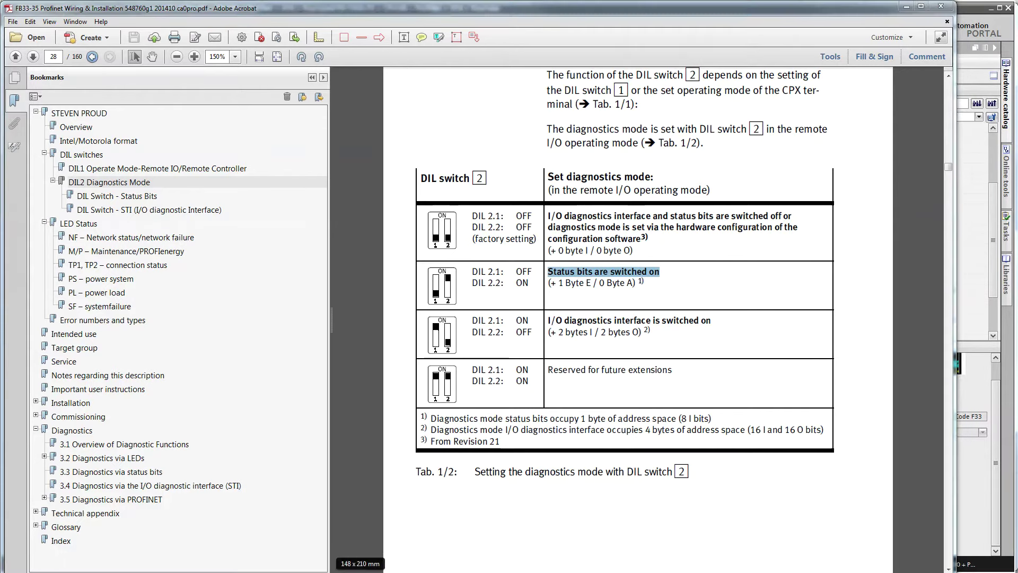
click(361, 565)
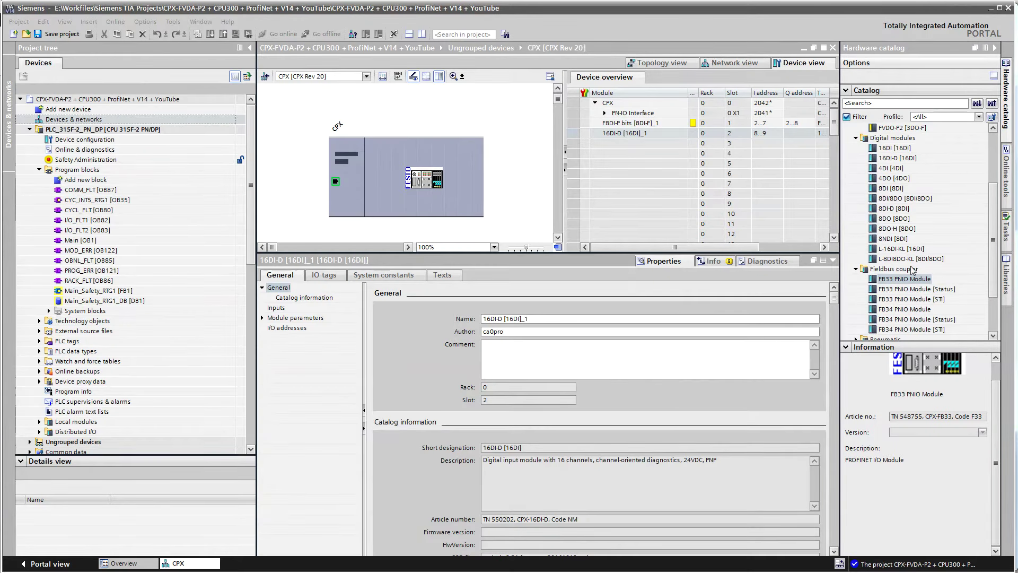
Put the plain FB33 PNIO Module into slot 3, checking the network slide for reference
click(912, 289)
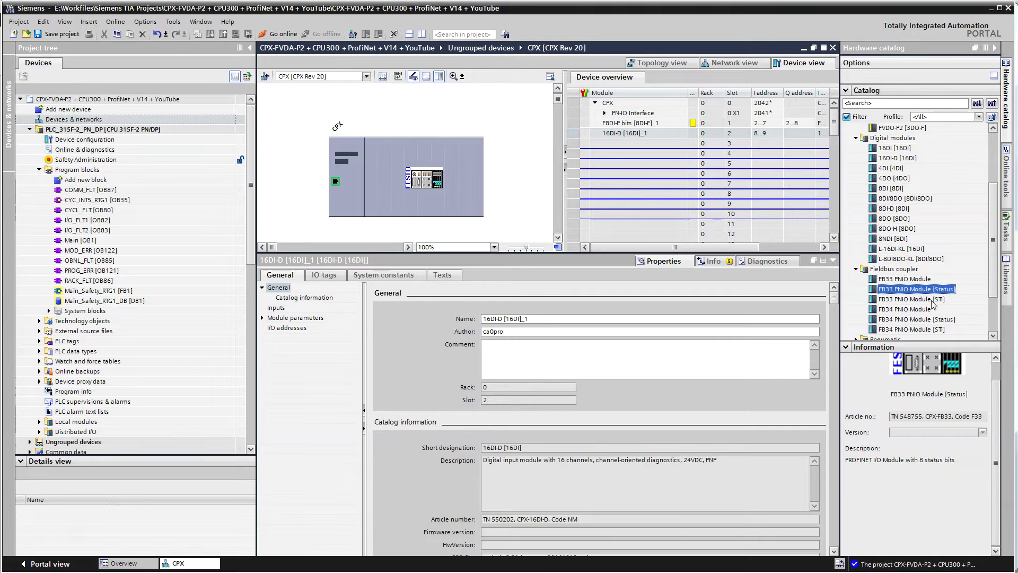
click(928, 299)
click(922, 284)
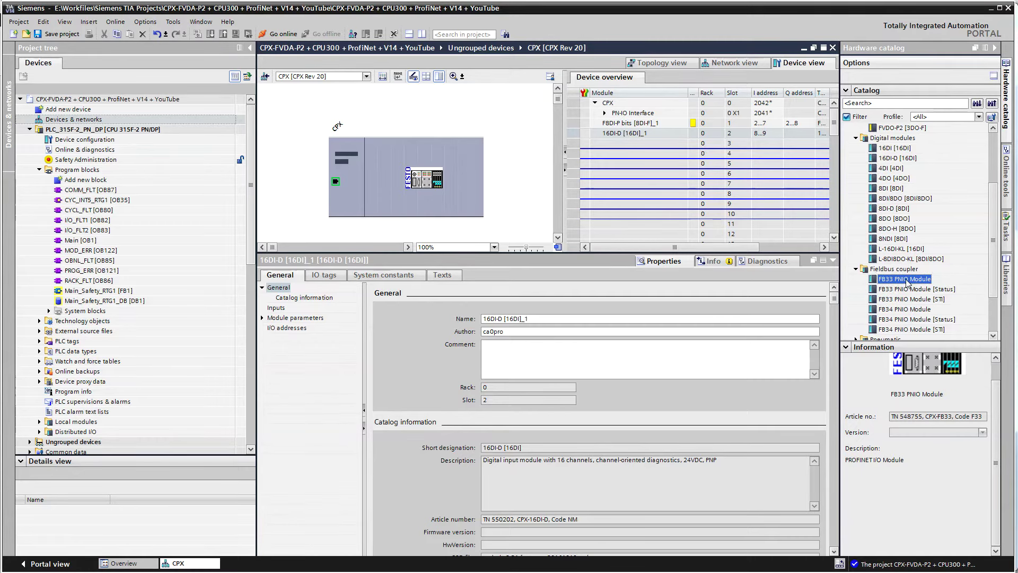
drag(907, 282, 658, 144)
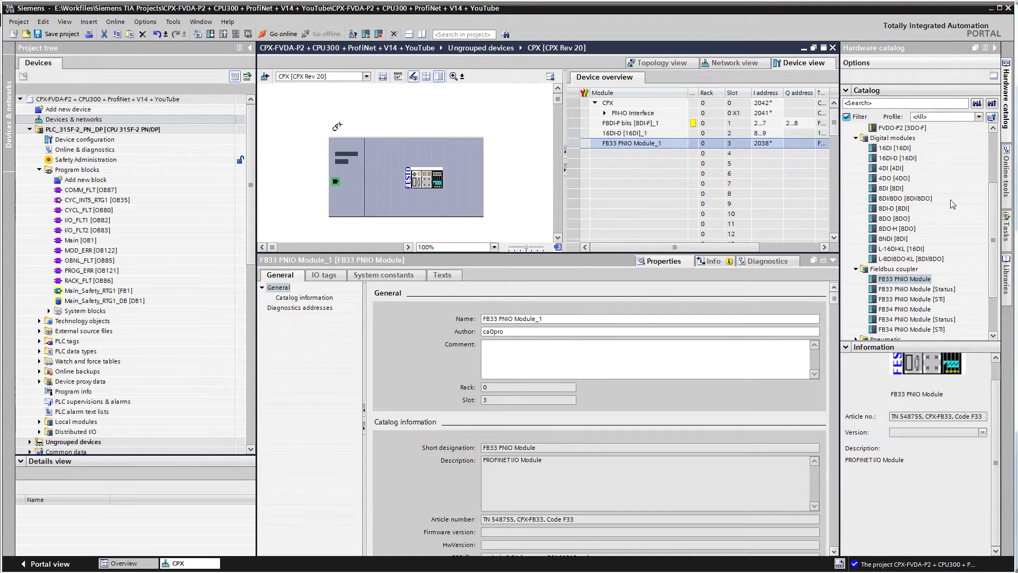
scroll(993, 232, up, 3)
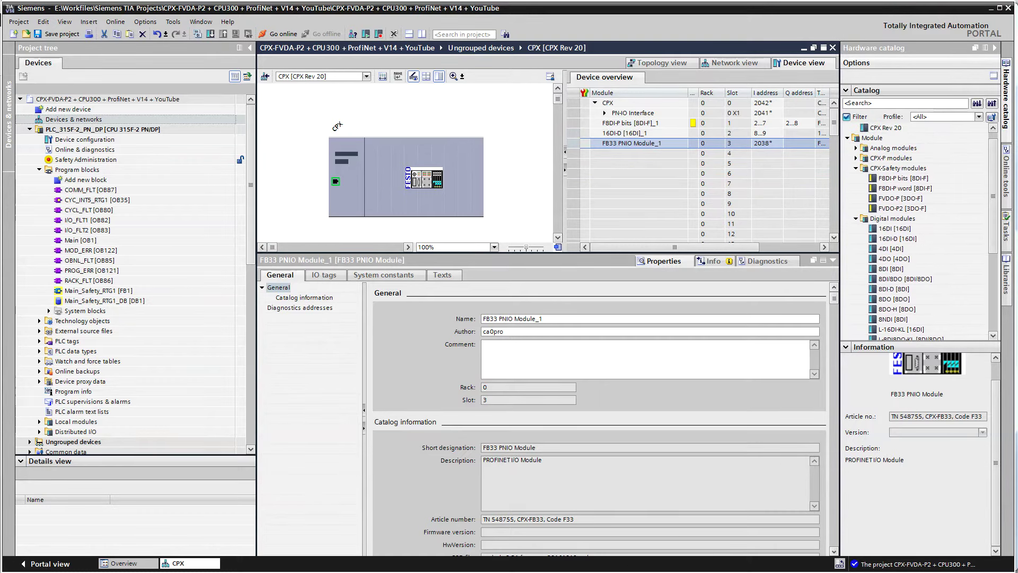
key(alt+Tab)
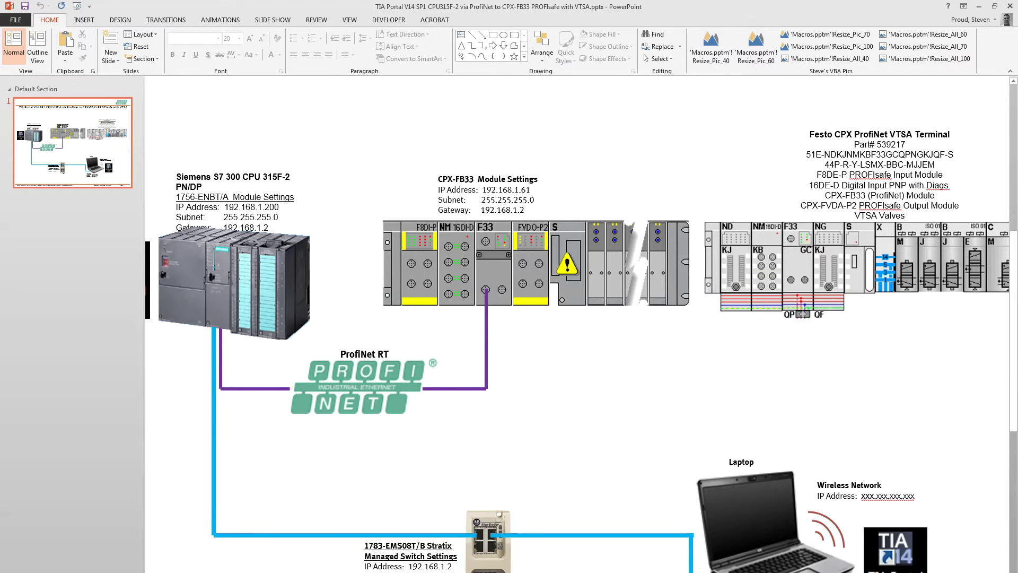
key(alt+Tab)
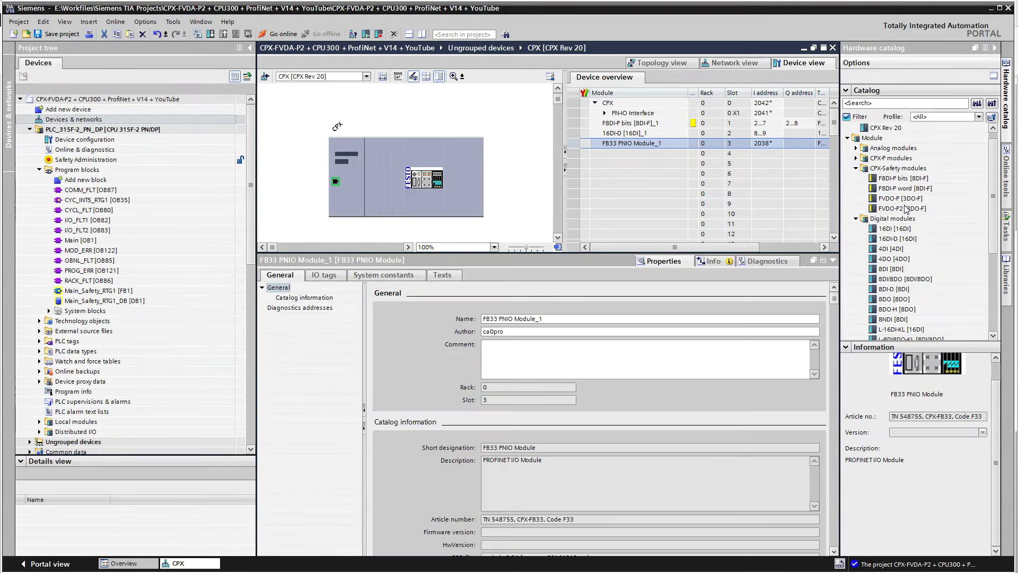
Place FVDO-P2 [3DO-F] into slot 4 and VTSA DIL 4 [32DO] into slot 5
click(898, 208)
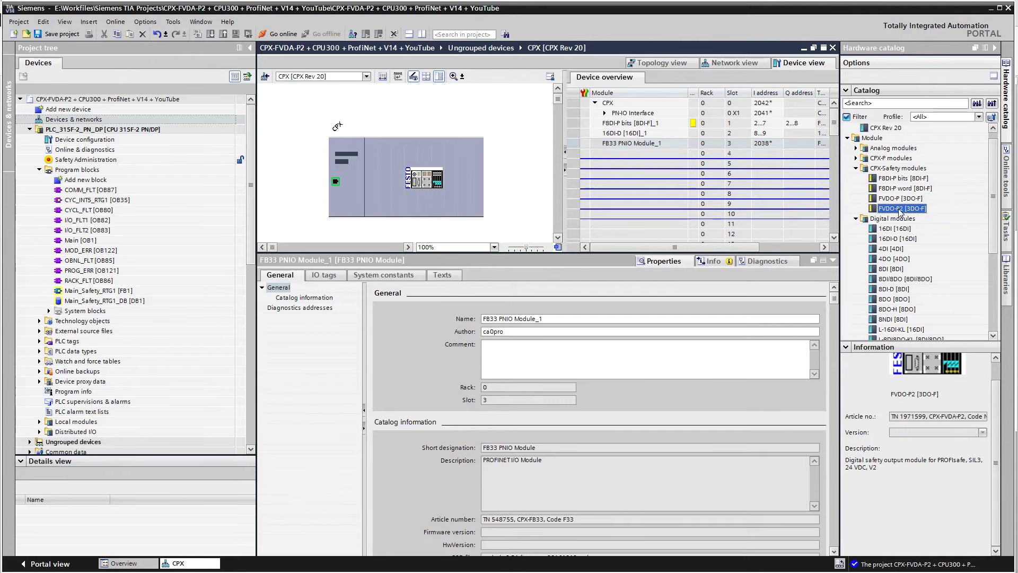
drag(901, 212, 654, 154)
scroll(996, 268, down, 3)
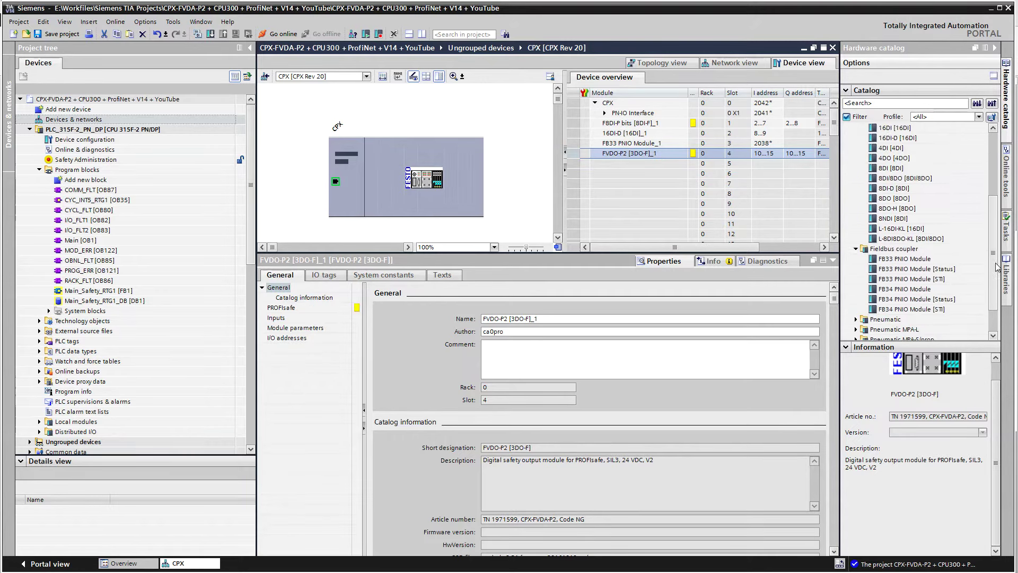
scroll(997, 268, down, 2)
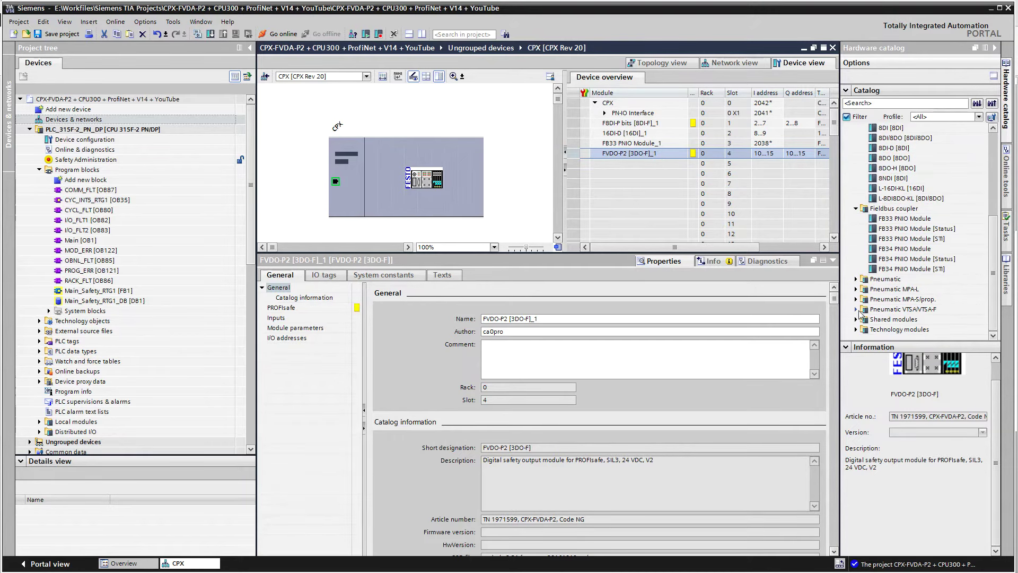
click(857, 310)
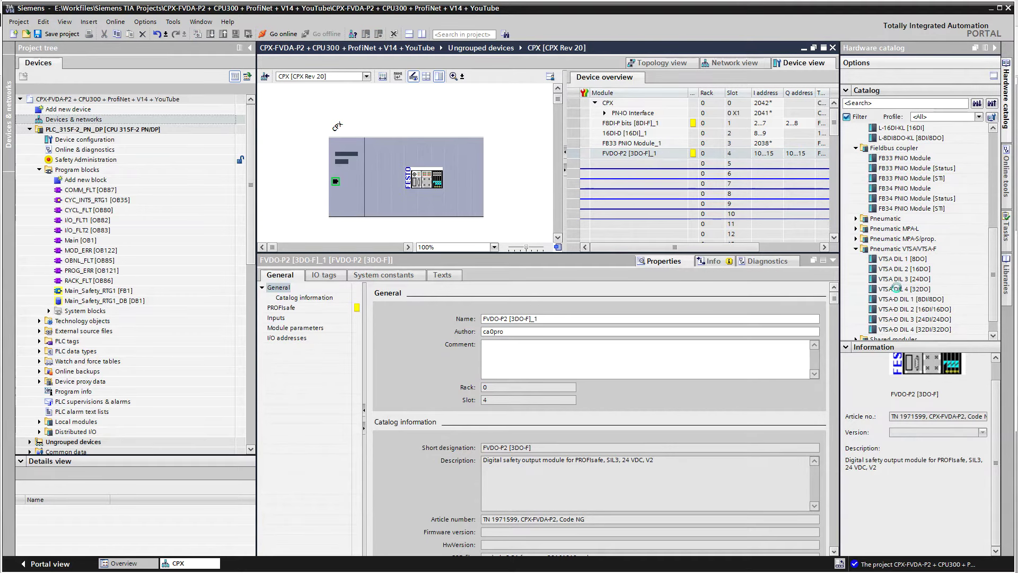
click(896, 289)
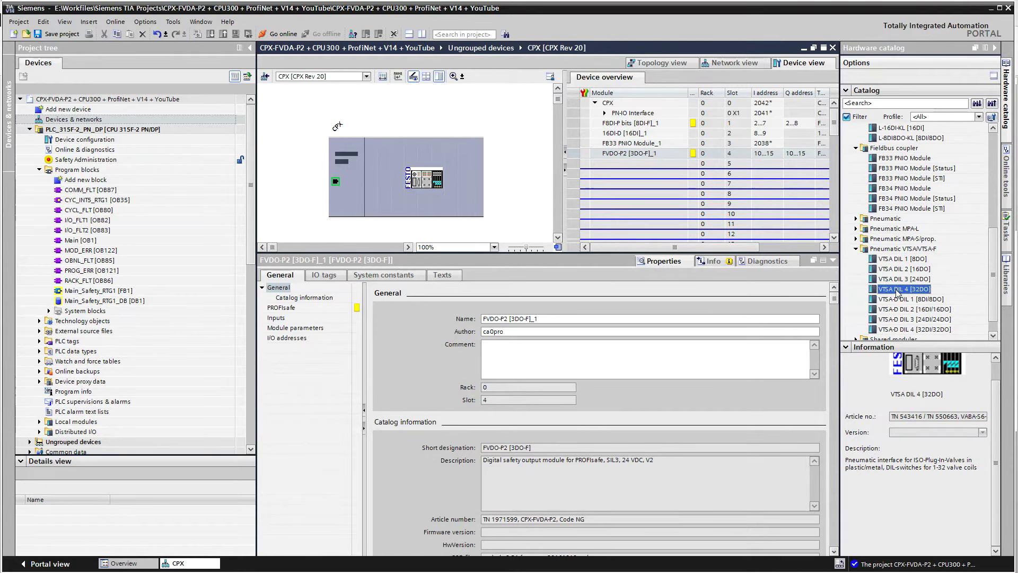
drag(896, 292, 644, 169)
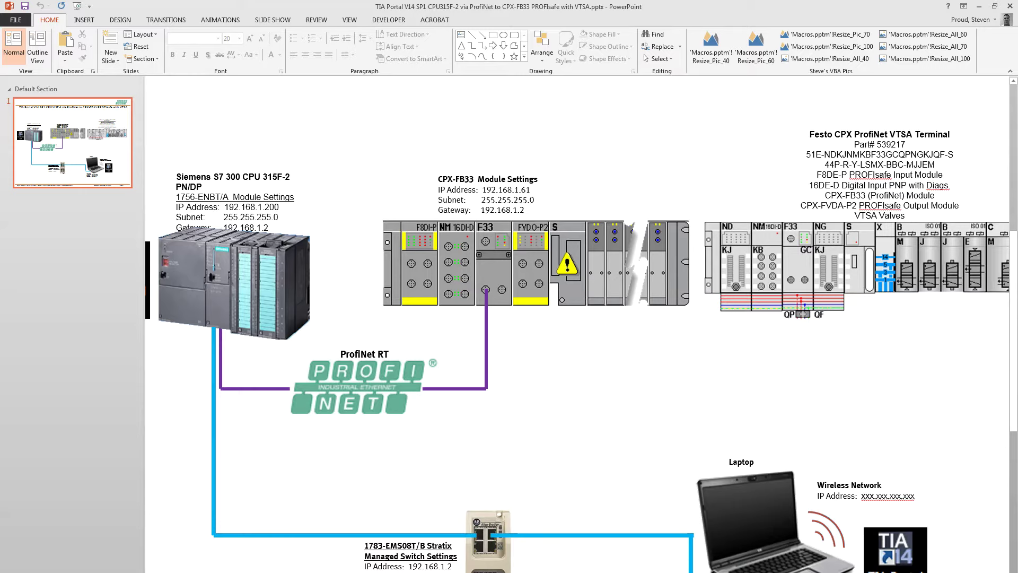
Switch to the CPX pneumatic interface manual at the VTSA pneumatics page 149
key(alt+Tab)
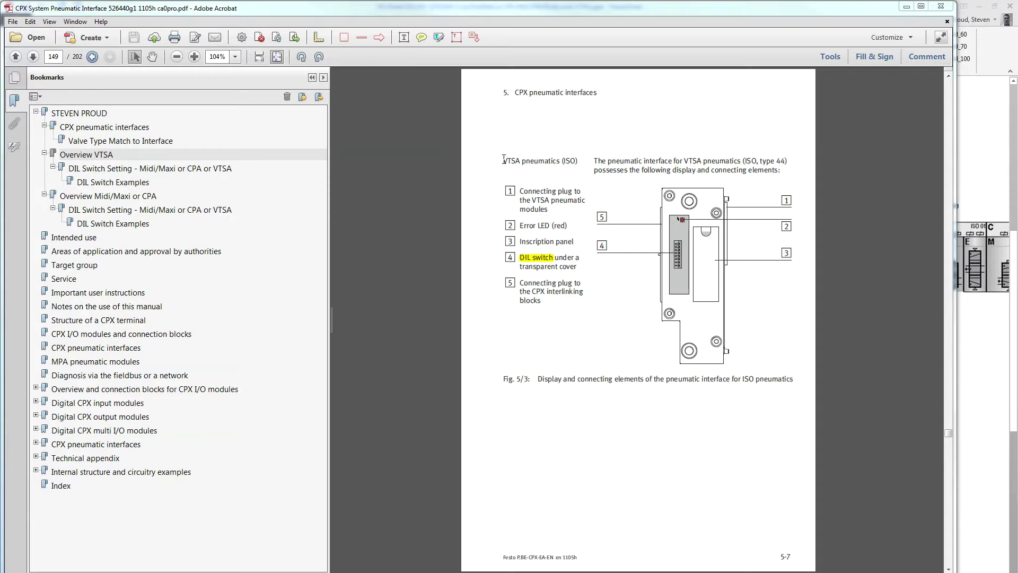
Zoom into the VTSA interface and DIL switch drawings, then jump to the DIL Switch Examples table
drag(503, 159, 780, 159)
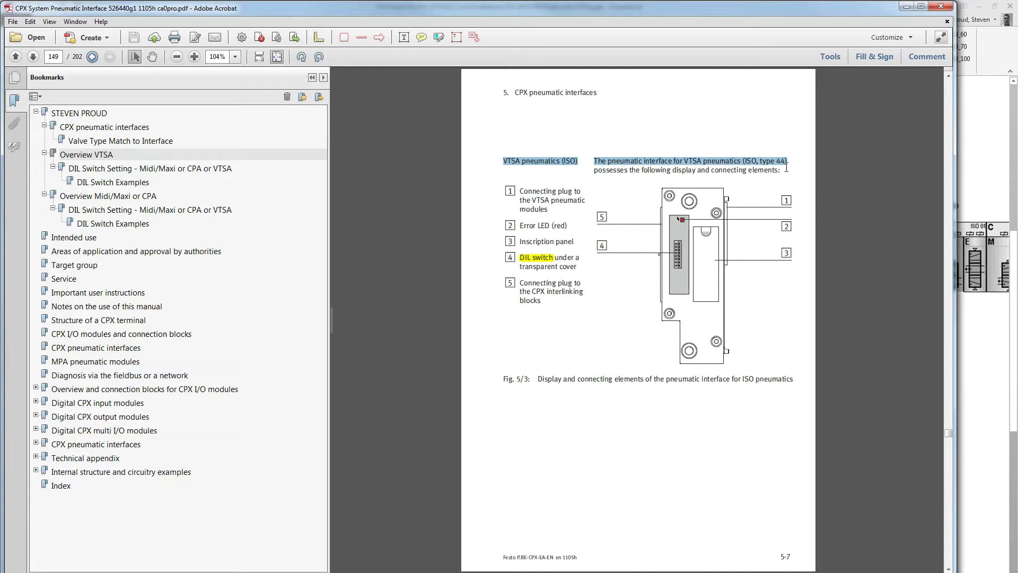
click(788, 402)
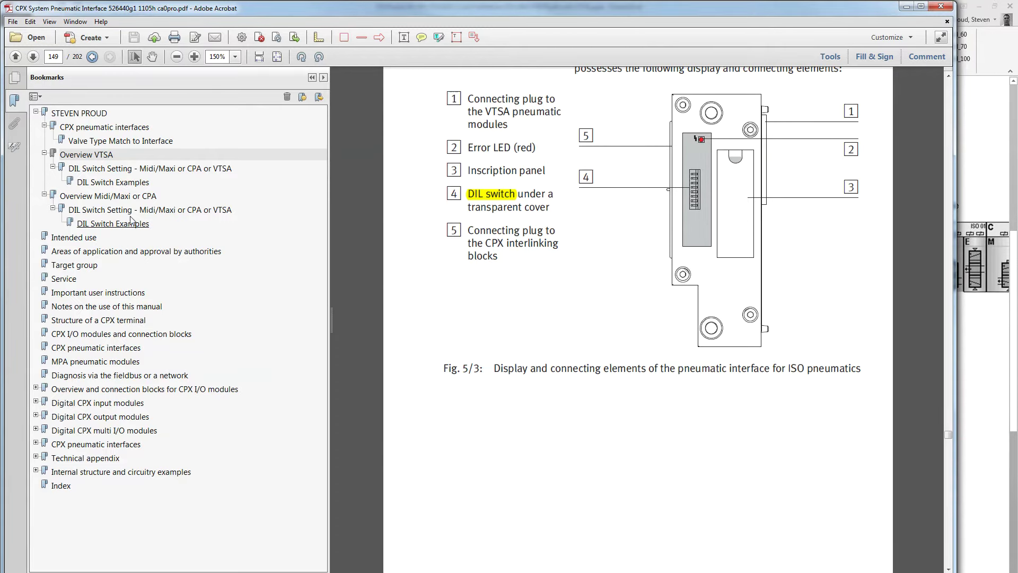
click(196, 172)
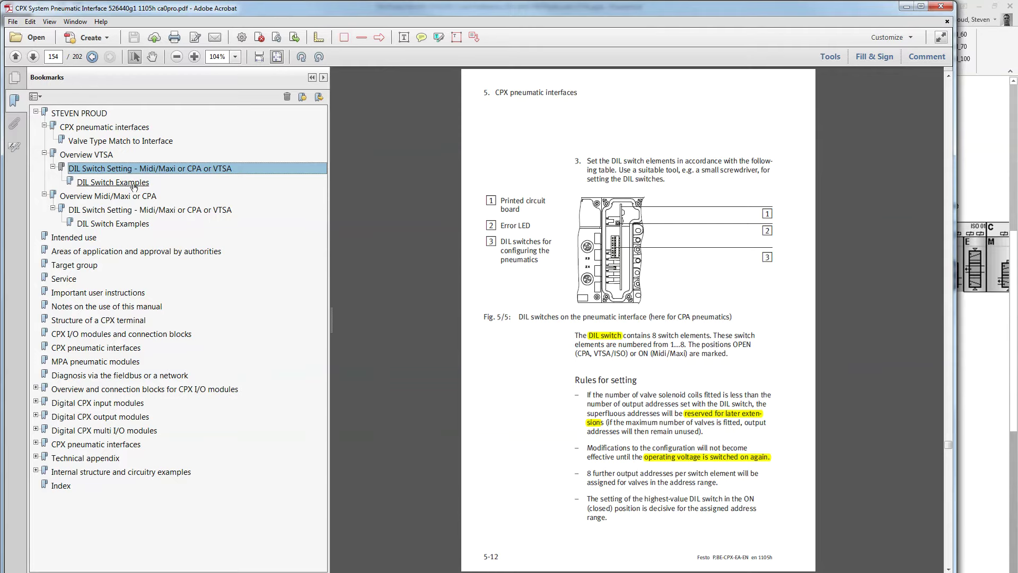
click(614, 275)
click(644, 269)
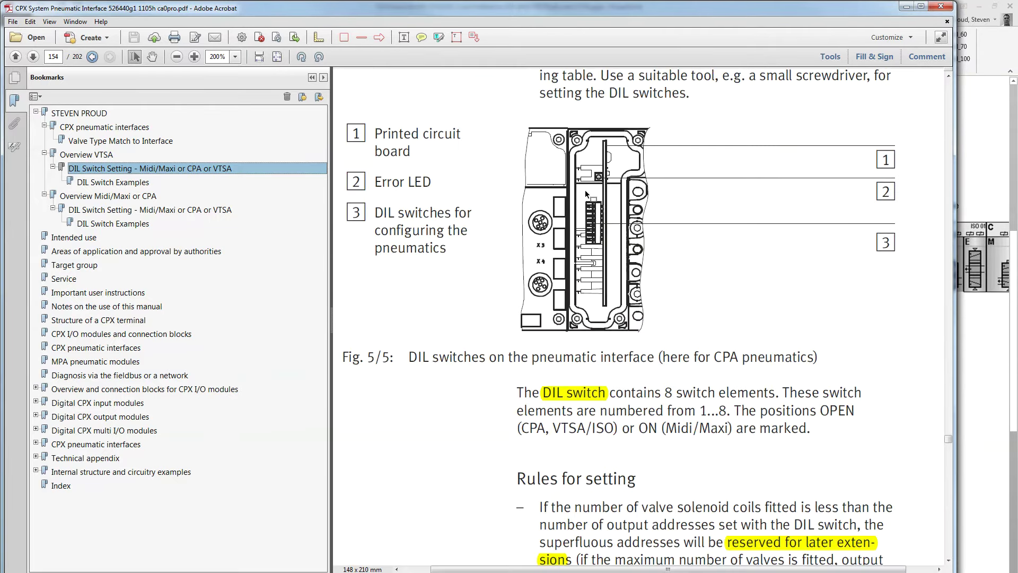
ctrl+click(587, 255)
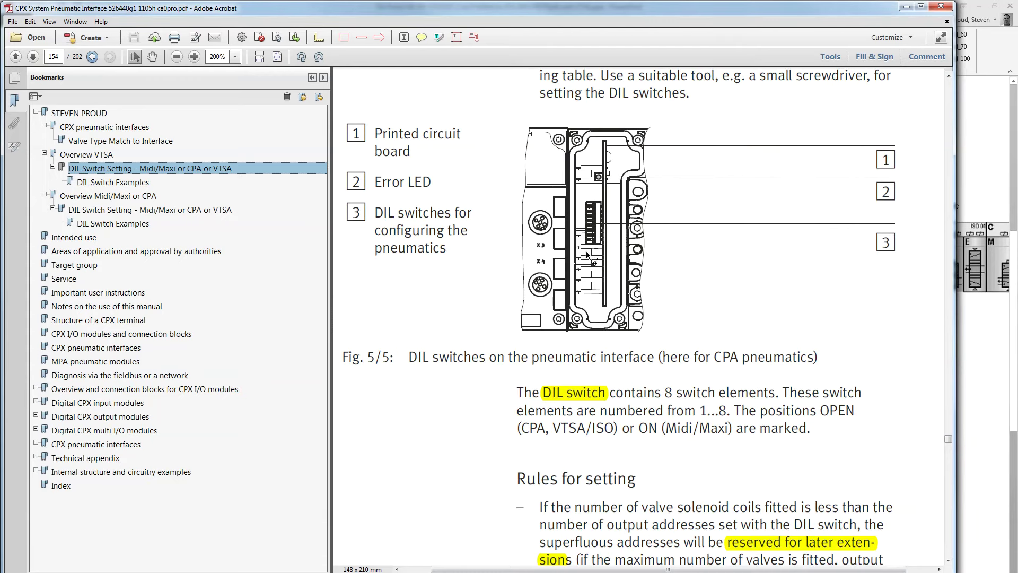
click(111, 183)
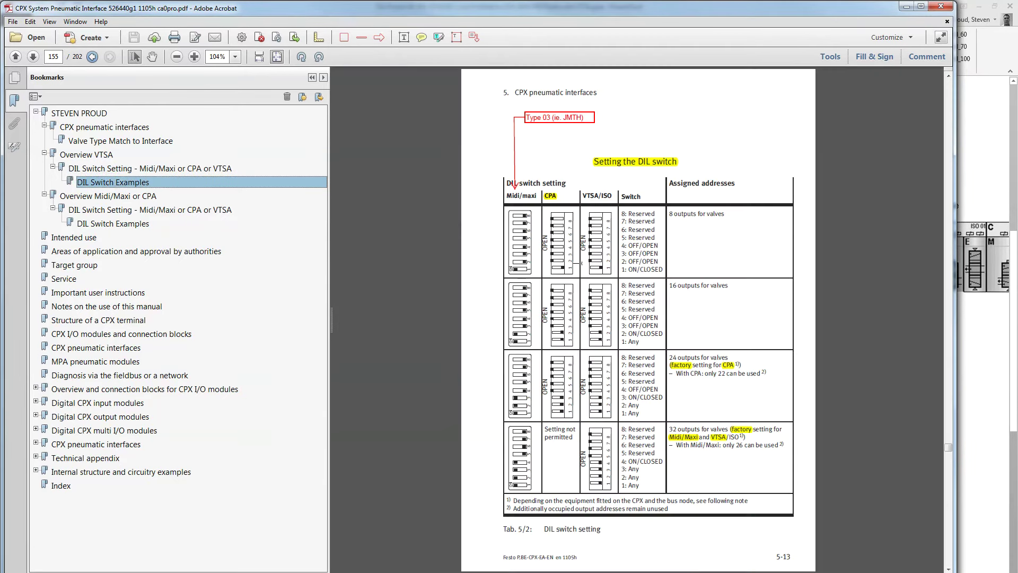
Enlarge page 155's DIL switch setting table to 150% for close reading
click(807, 397)
click(819, 428)
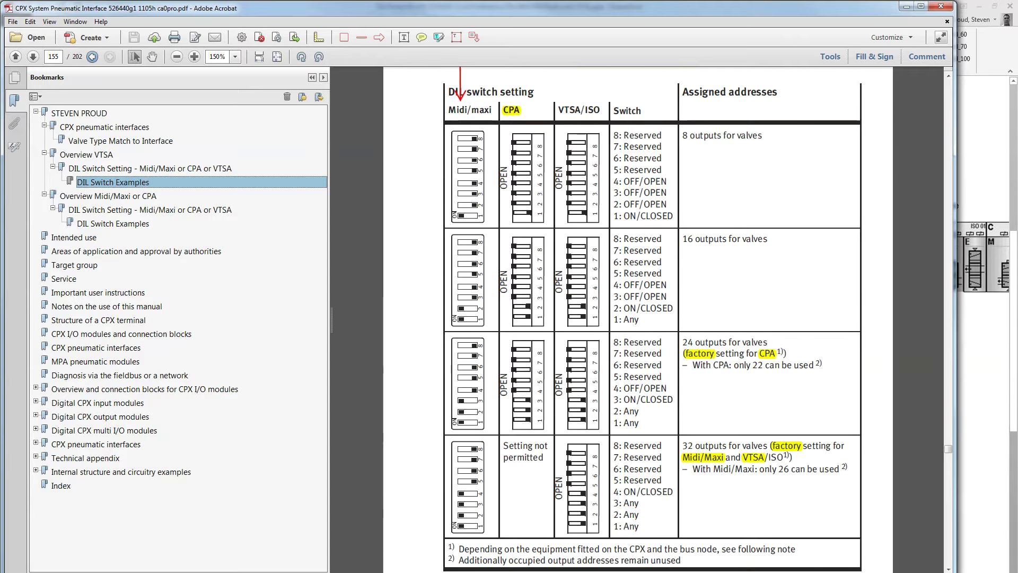
click(489, 450)
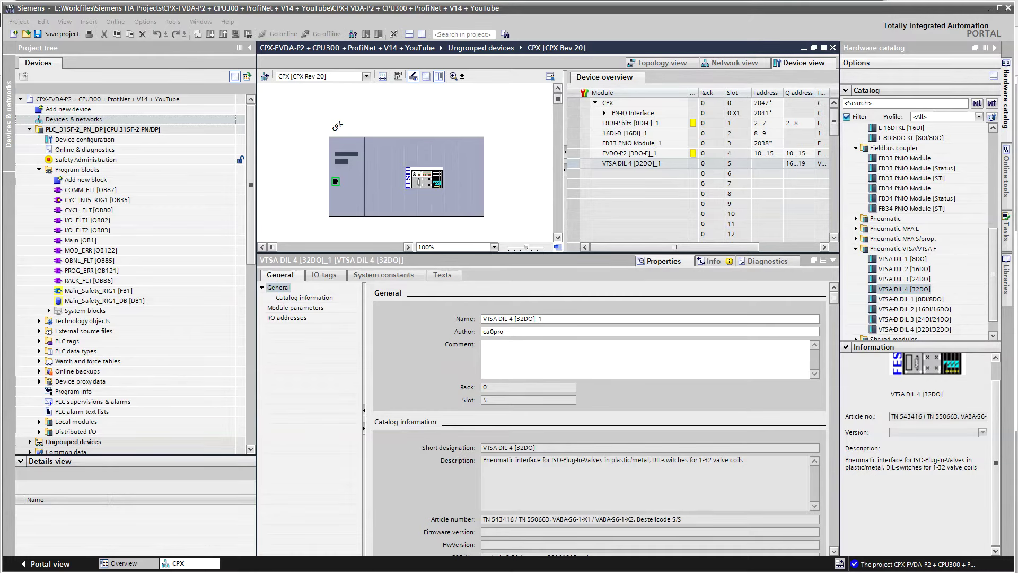
Bring the CPX-F8DE-P manual forward to see the input module's PROFIsafe address DIL switch
key(alt+Tab)
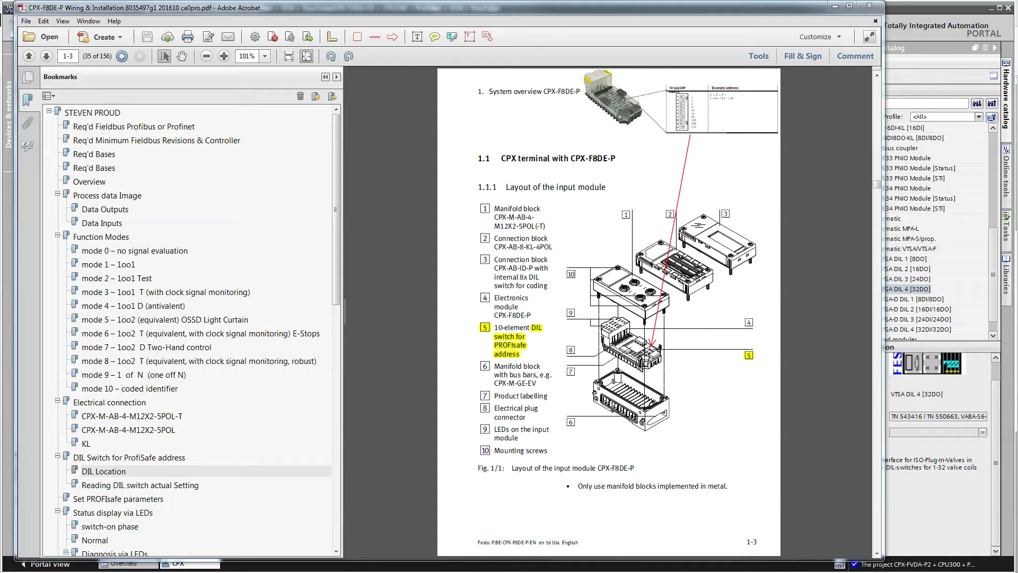
Return to the TIA Portal device view of the CPX terminal
key(alt+Tab)
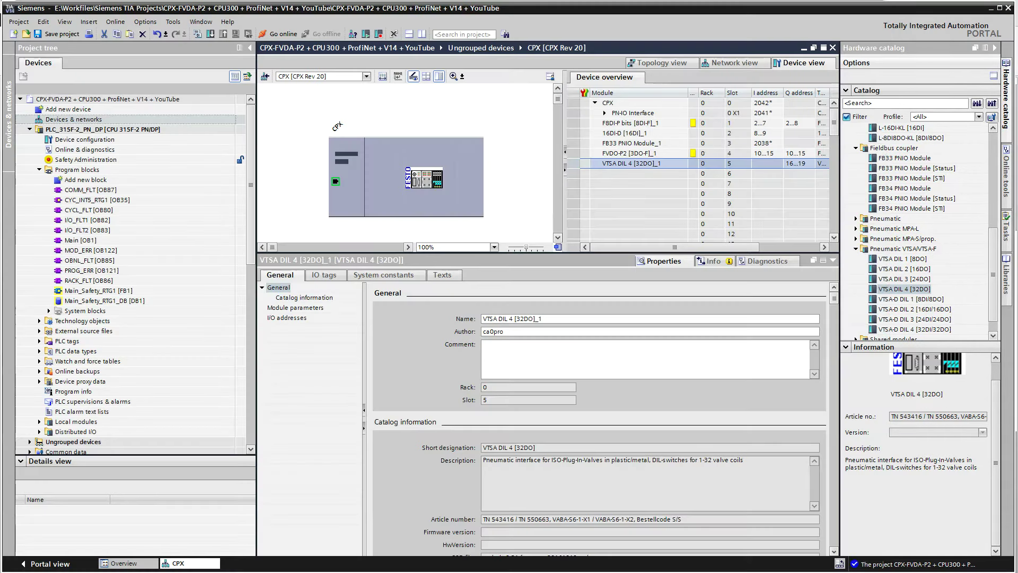
Set the F8DI-P bits module's PROFIsafe F_Dest_Add to 61, giving F_Par_CRC 18963
click(617, 123)
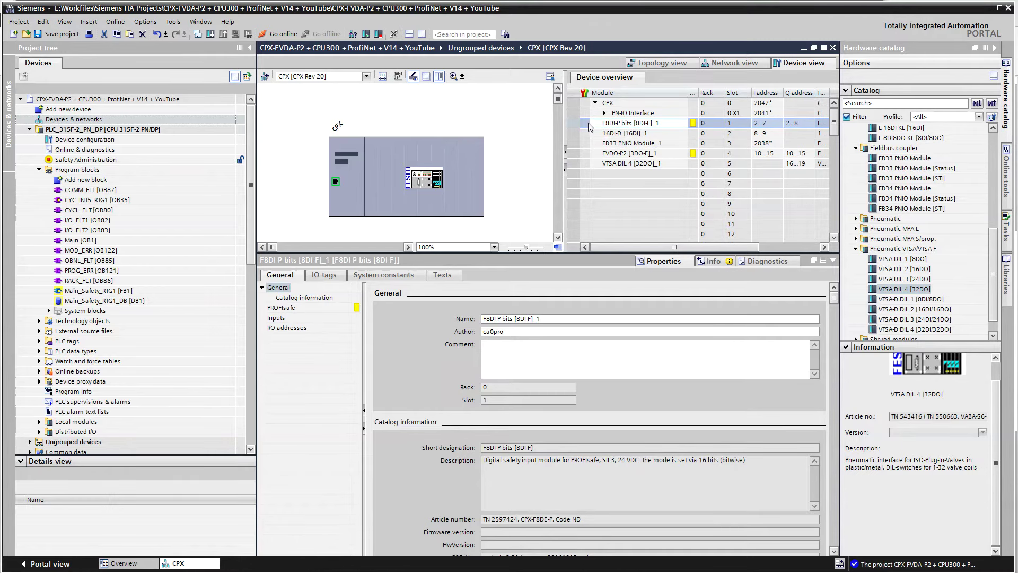
click(290, 309)
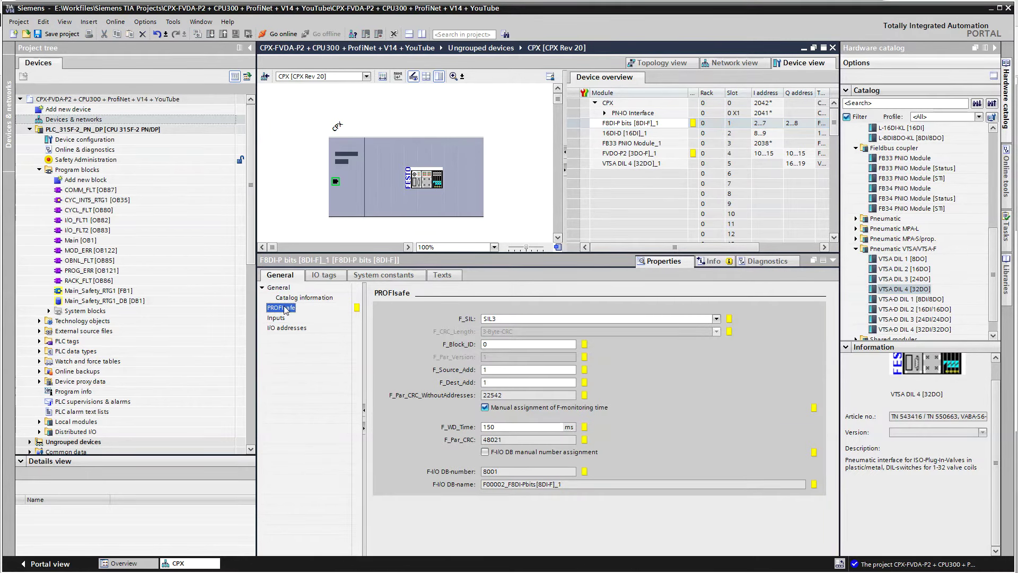
click(509, 382)
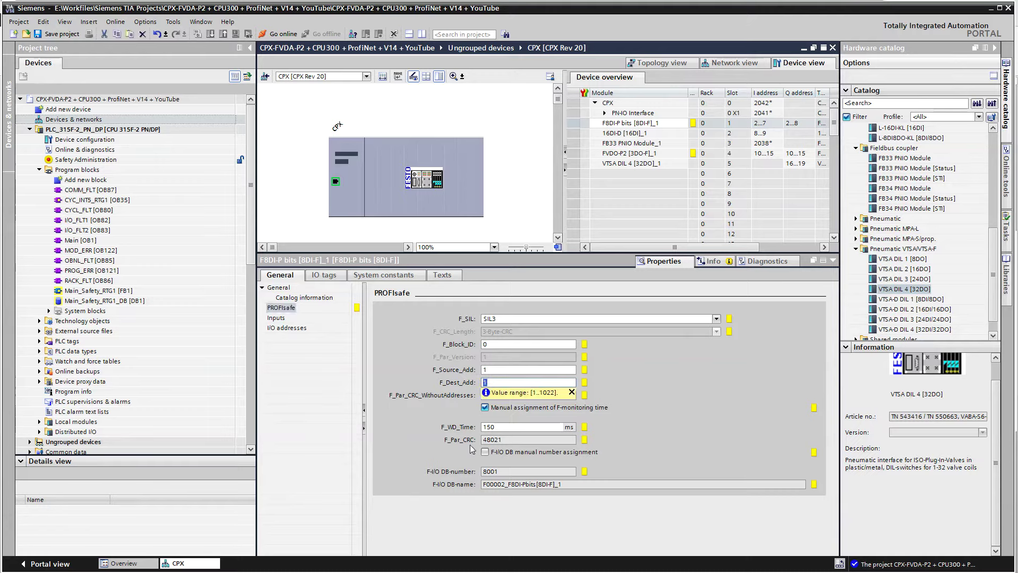
text(61)
key(Return)
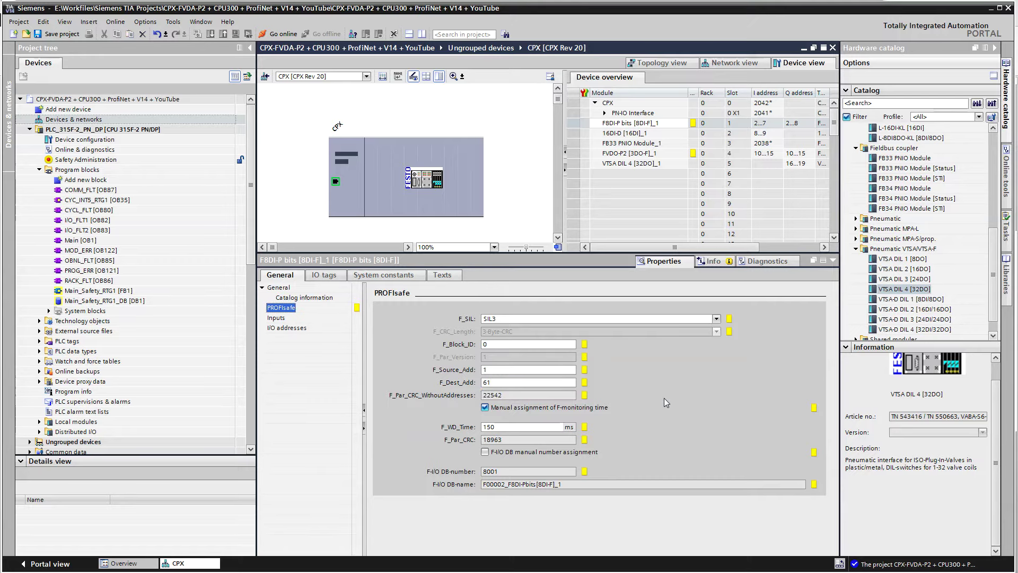
Set the FVDO-P2 module's PROFIsafe F_Dest_Add to 60, giving F_Par_CRC 43579
click(589, 154)
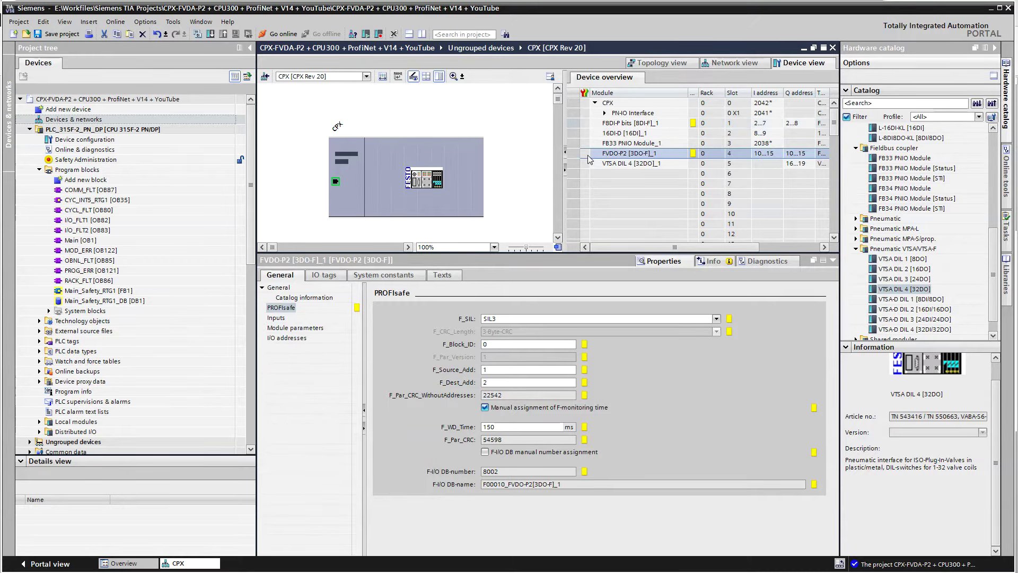
double_click(509, 382)
text(60)
key(Return)
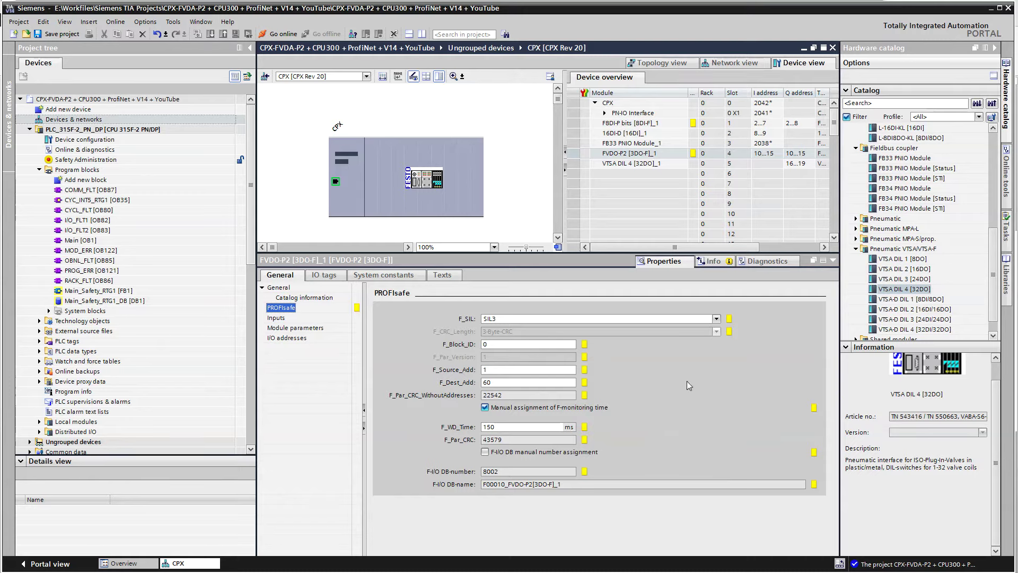
Check the 150 ms F_WD_Time watchdog value and save the project
click(514, 427)
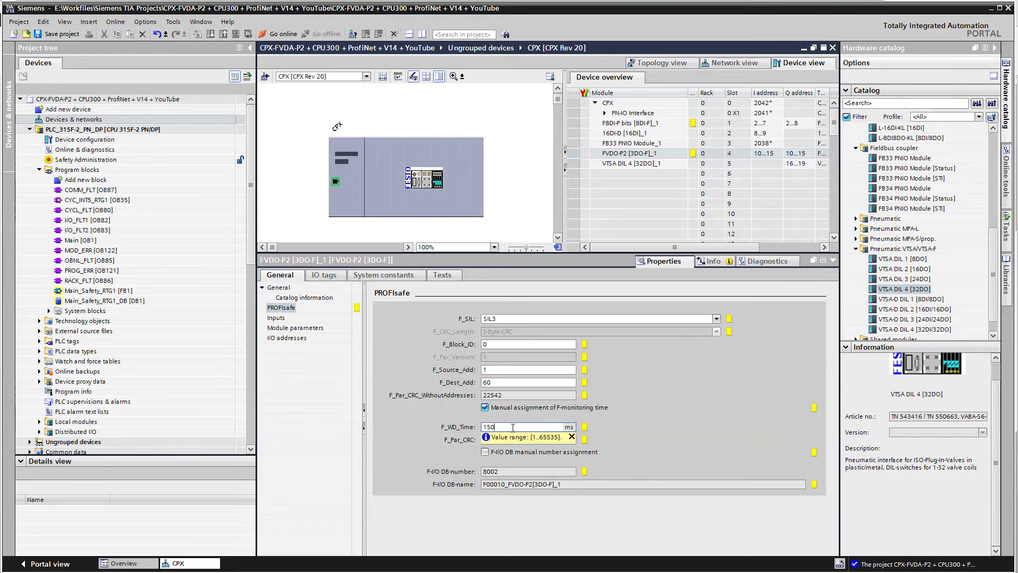
drag(513, 427, 445, 424)
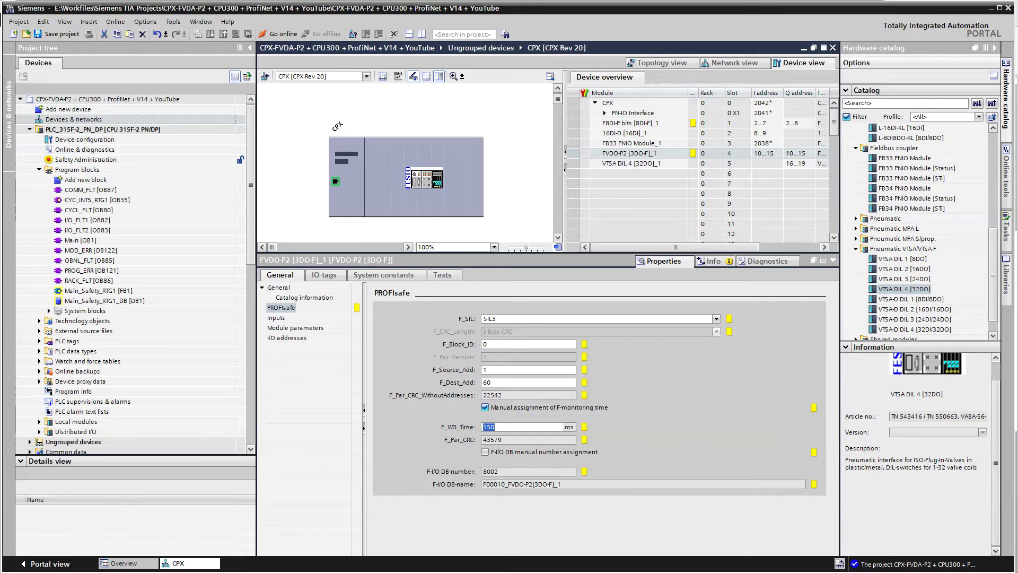
click(60, 35)
Compile PLC_315F-2 with Ctrl+B and review the F8DI-P and FVDO-P2 not-interconnected warnings
click(88, 129)
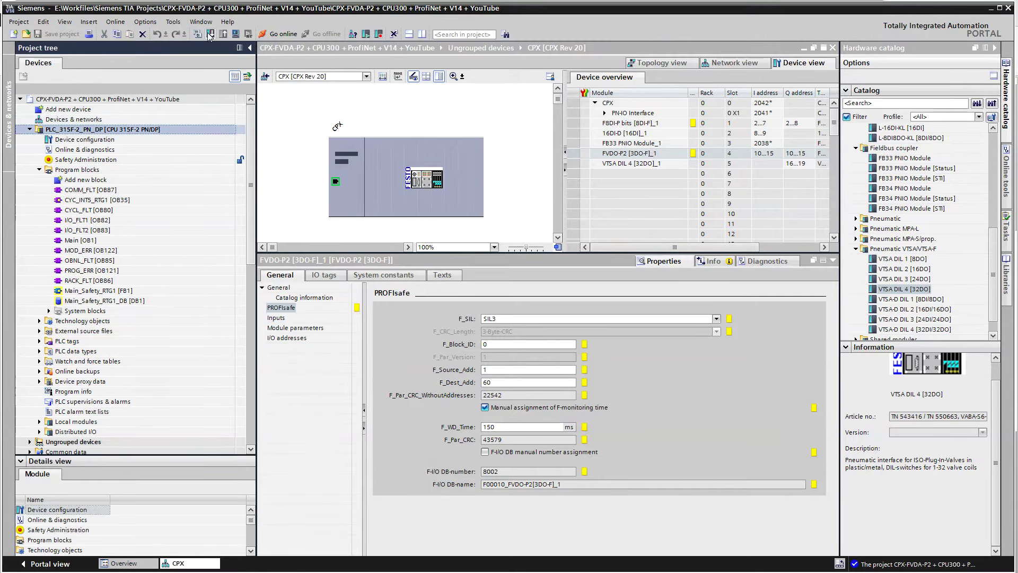
key(ctrl+b)
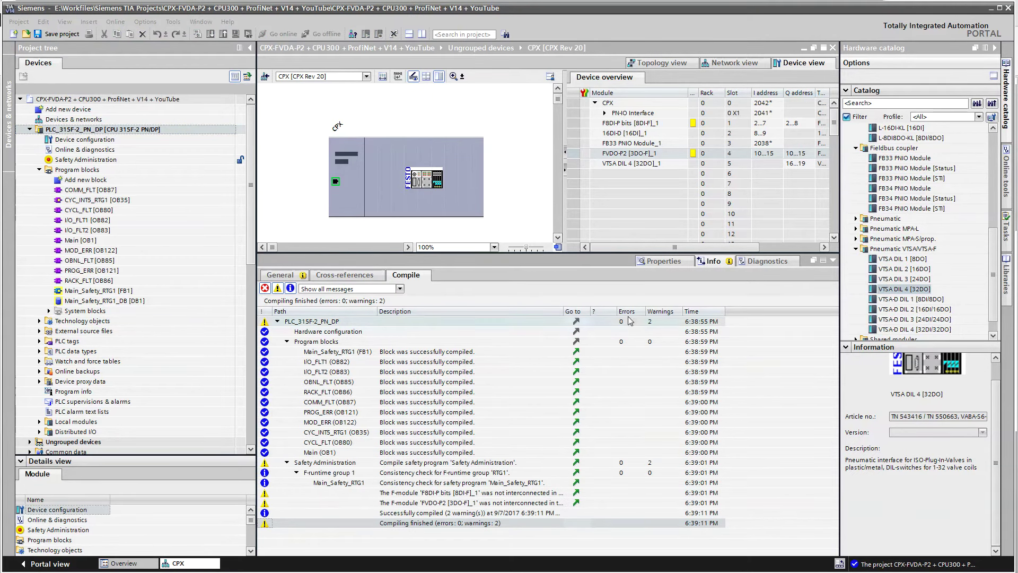
drag(563, 313, 660, 313)
click(462, 493)
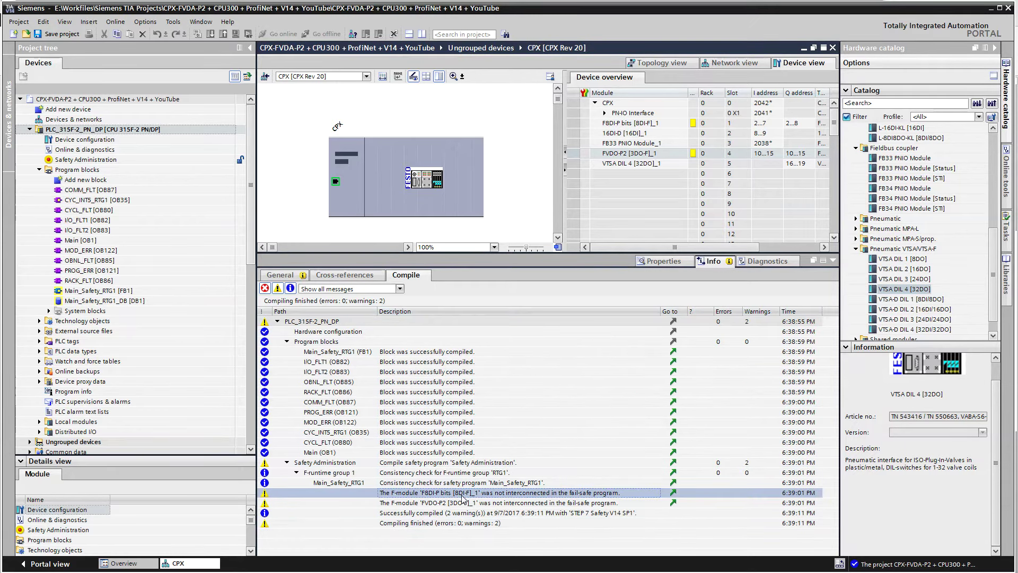
click(424, 504)
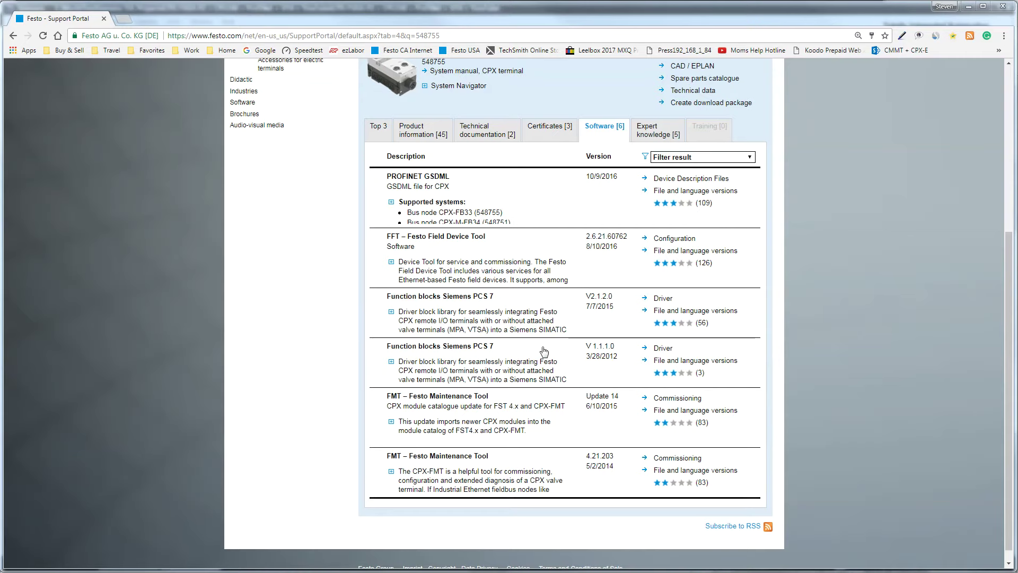
Show the bus node's technical documentation and mark the P.BE-CPX-PNIO-EN manual title
drag(1009, 280, 997, 202)
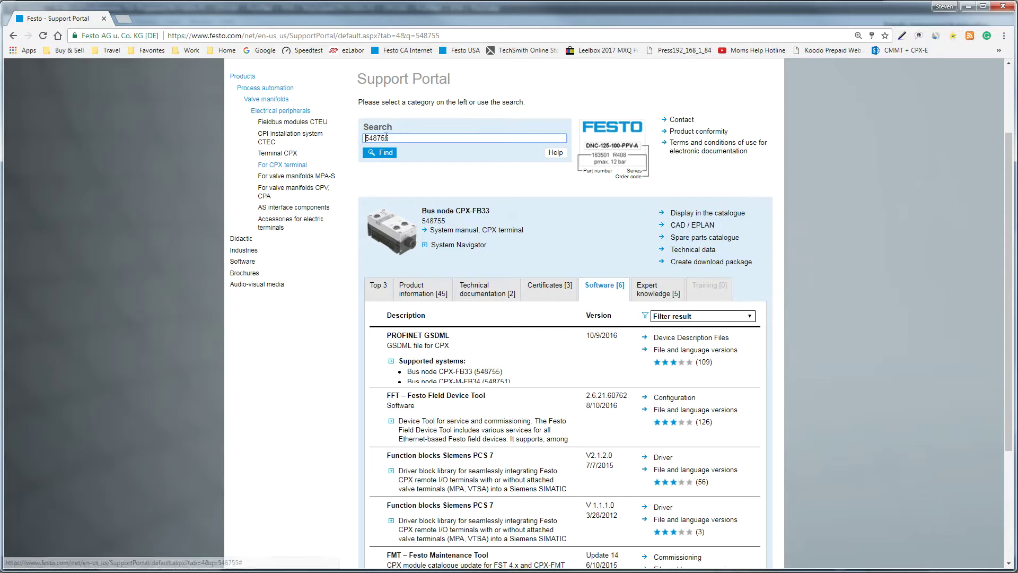
click(492, 292)
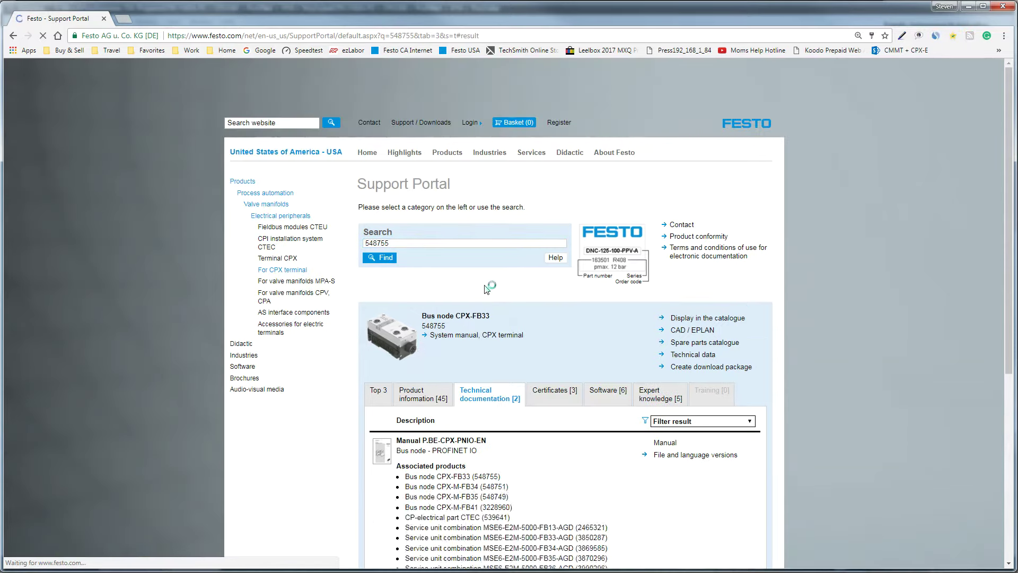
drag(492, 452, 394, 456)
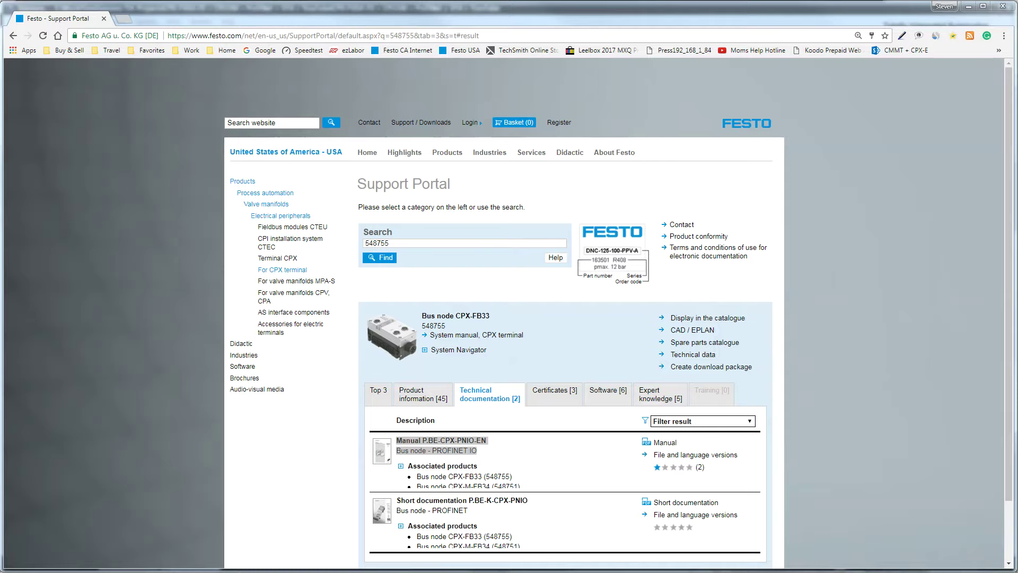
Search the portal for document 526440 and open the P.BE-CPX-EA-EN result
double_click(378, 243)
text(526440)
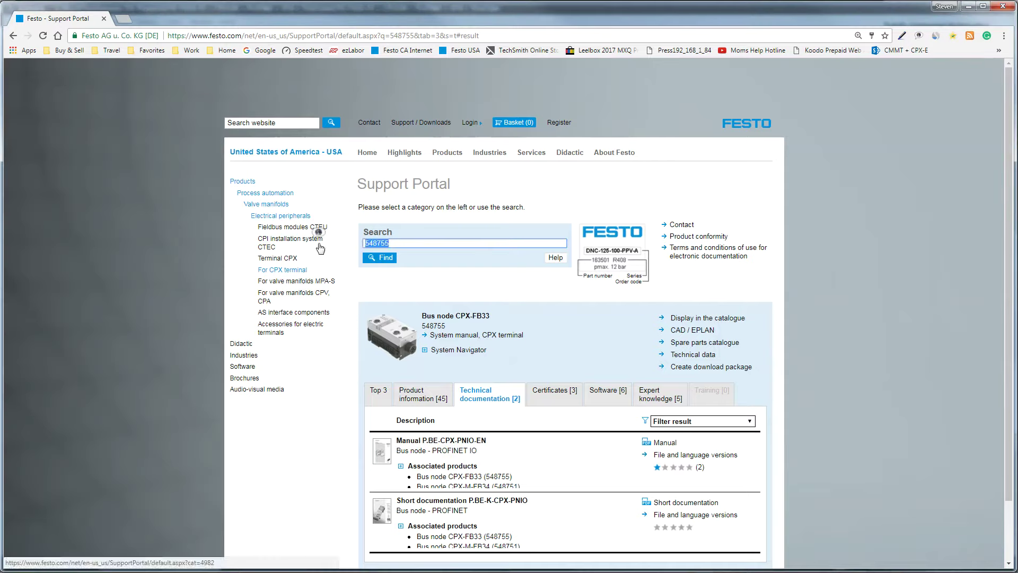
click(554, 262)
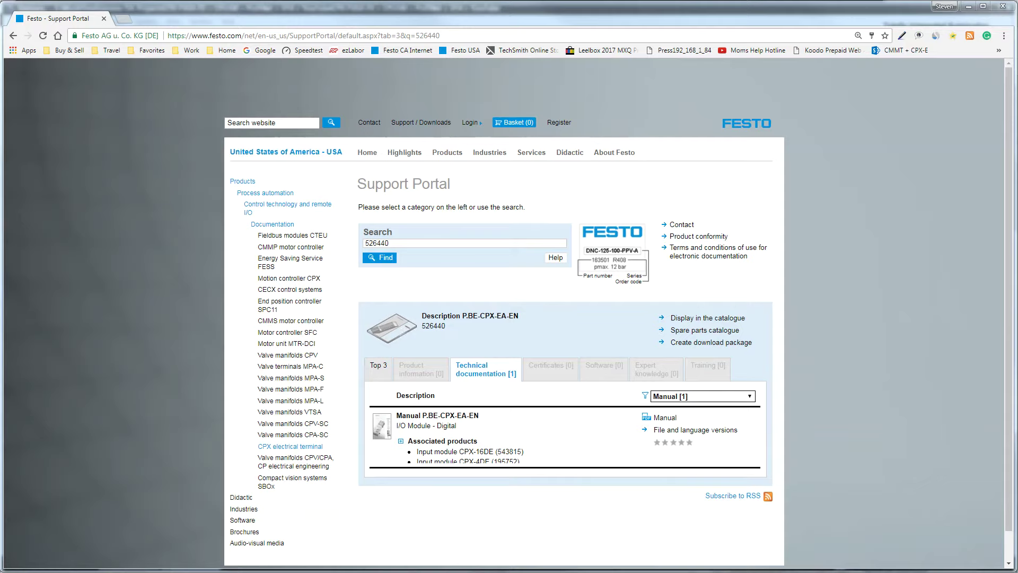
Look up manuals 8035497 (P.BE-CPX-F8DE-P-EN, PDF opened) and 8022607 (P.BE-CPX-FVDA-P2-EN)
key(alt+Tab)
text(8035497)
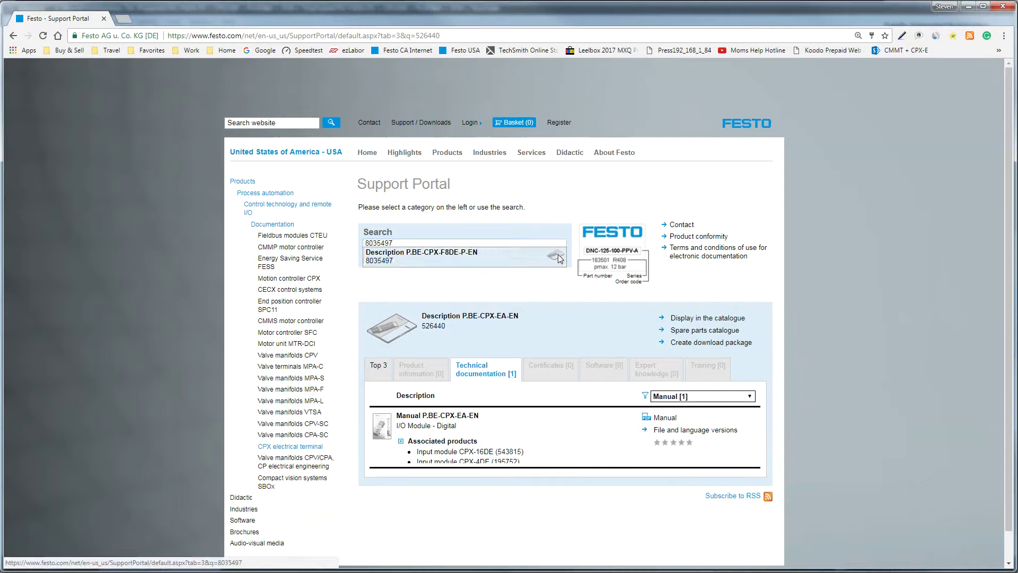
click(559, 258)
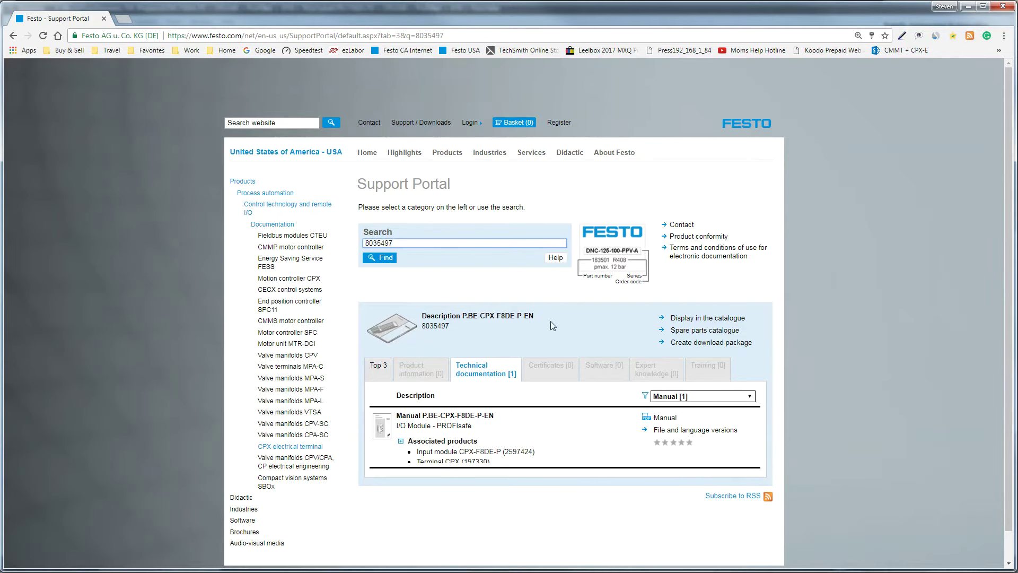
click(666, 418)
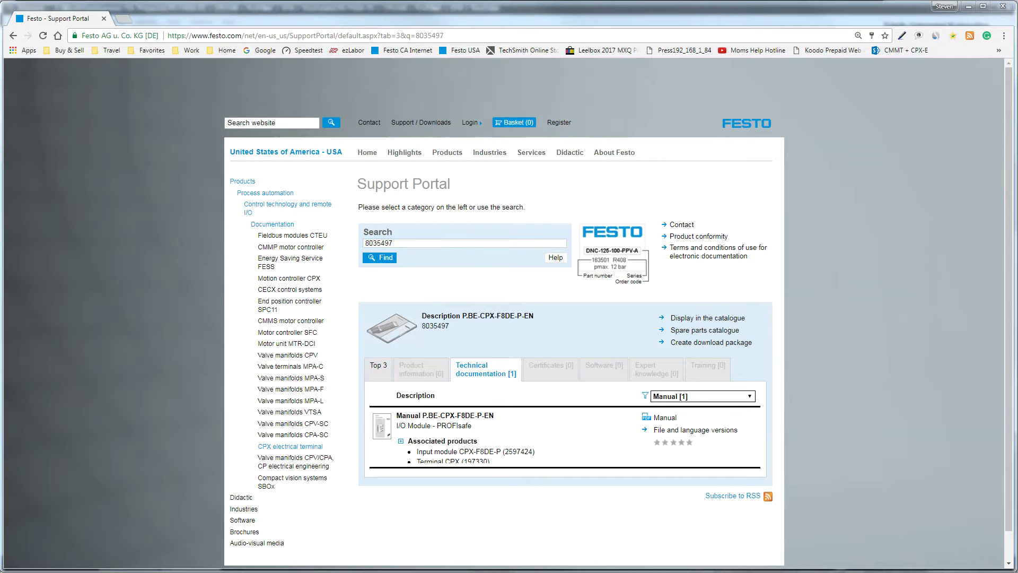
text(8022607)
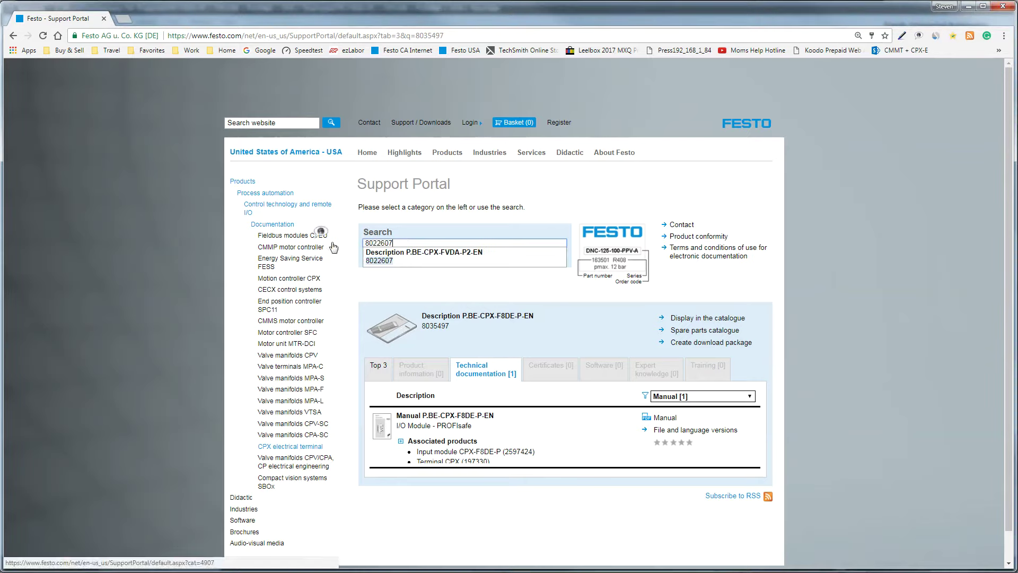
click(556, 260)
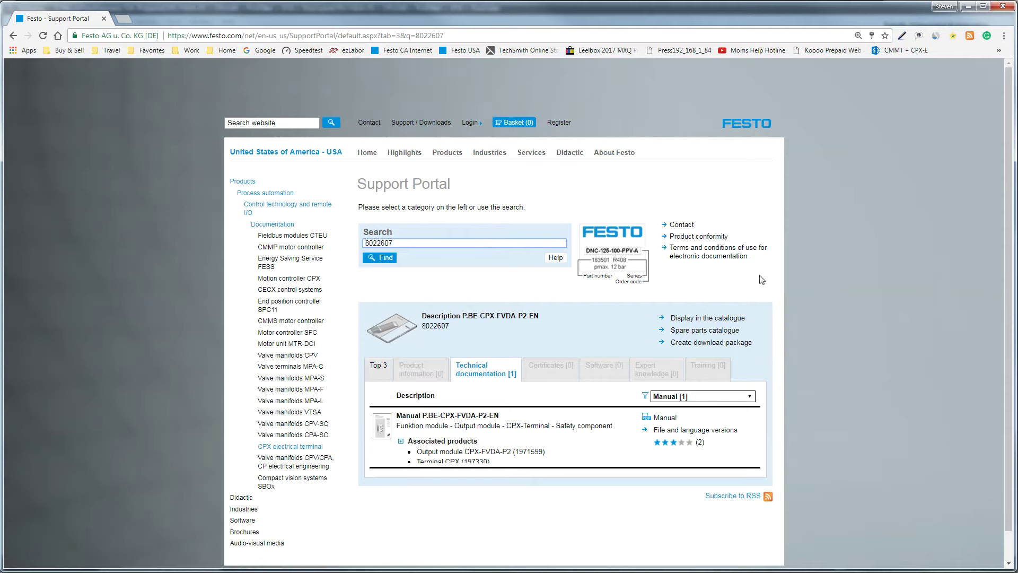
Search the portal for cpx-fb33
double_click(399, 243)
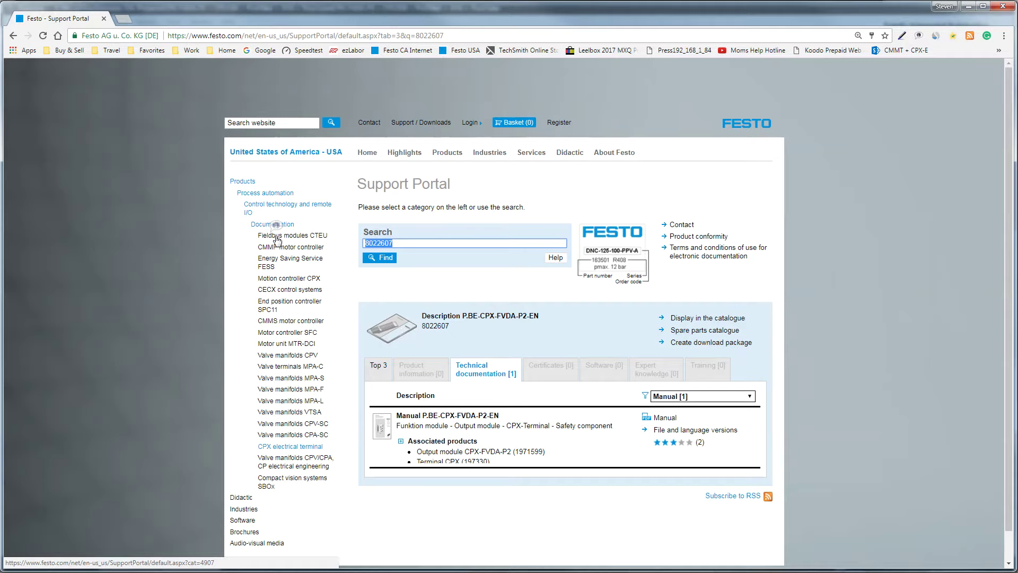
text(cpx-fb33)
key(Return)
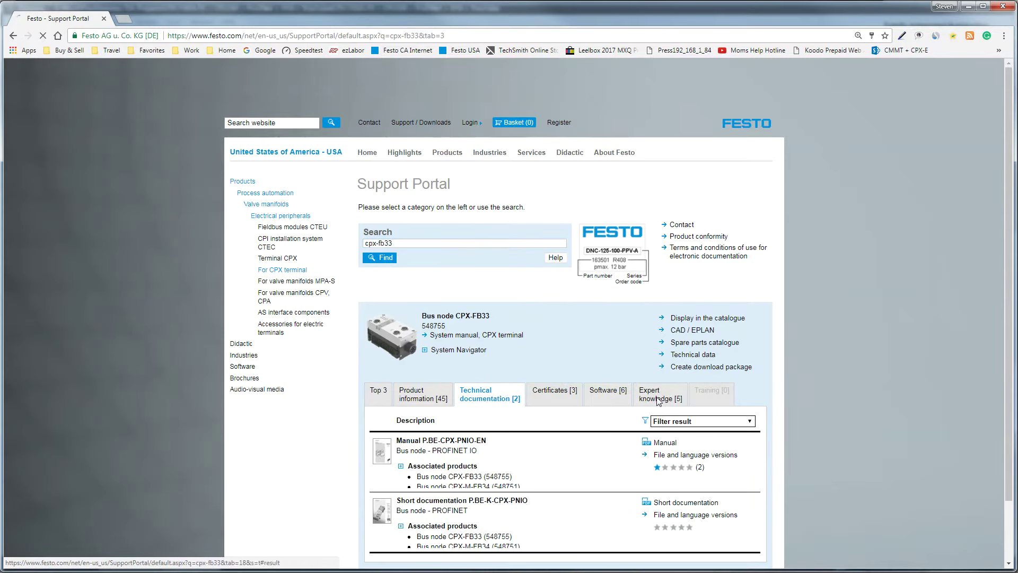
Browse the CPX-FB33 Expert knowledge documents
click(657, 399)
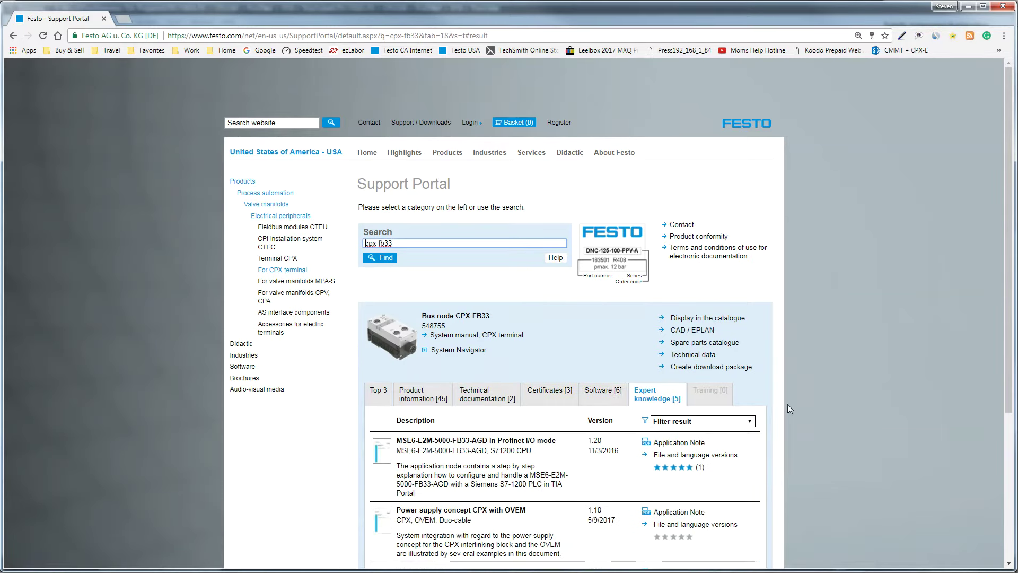
scroll(1000, 311, down, 4)
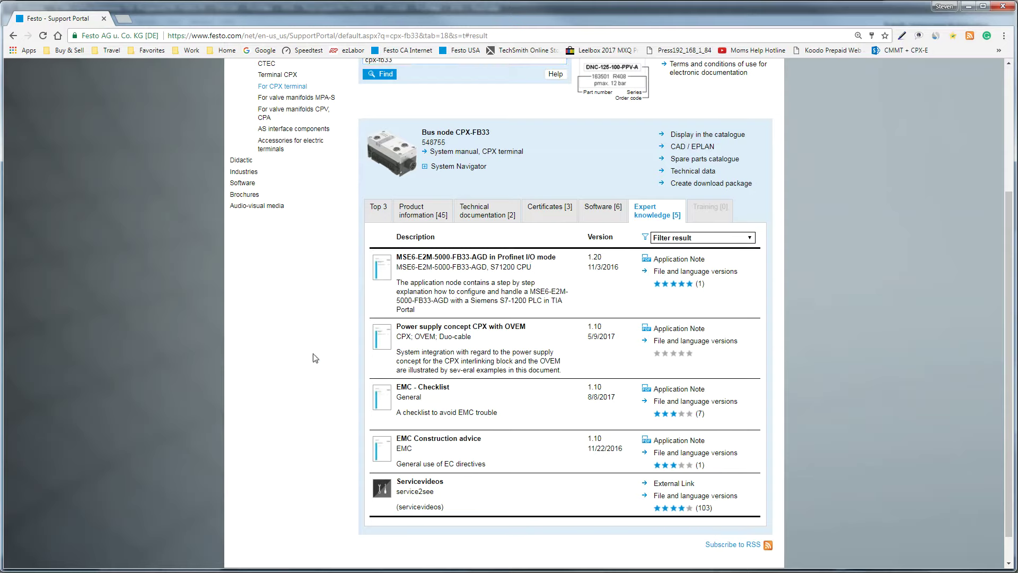
scroll(313, 358, up, 3)
Edit the search term to cpx-fvda-p2 and run the search
click(404, 237)
key(shift+Left)
key(shift+Left)
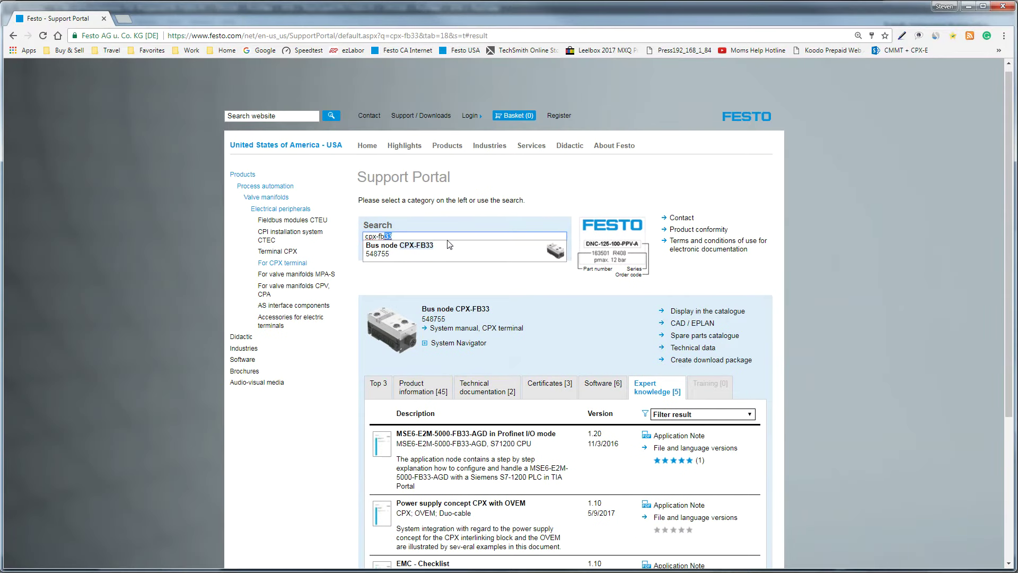
click(409, 235)
text(vd)
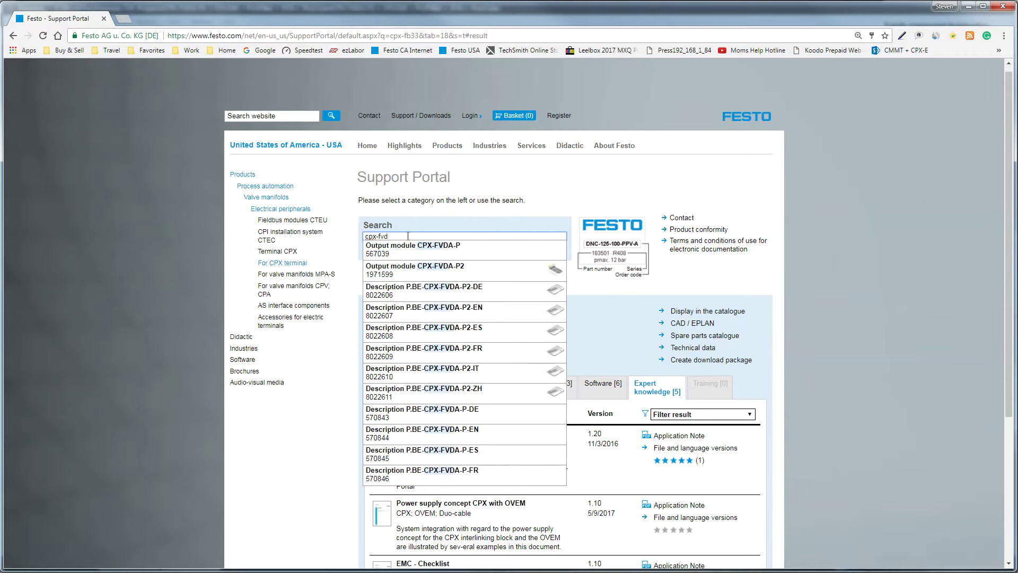
text(a-p2)
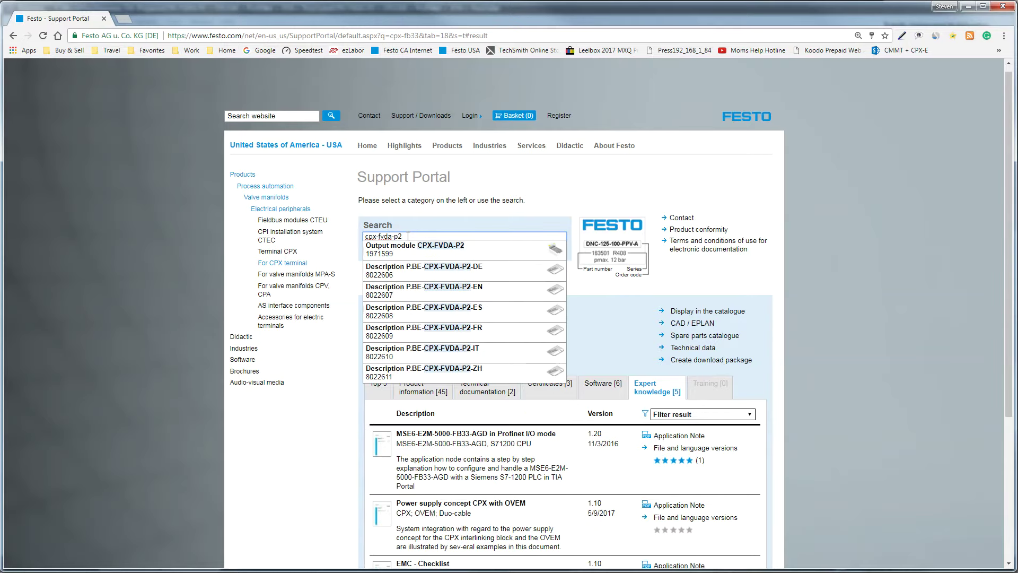
key(Return)
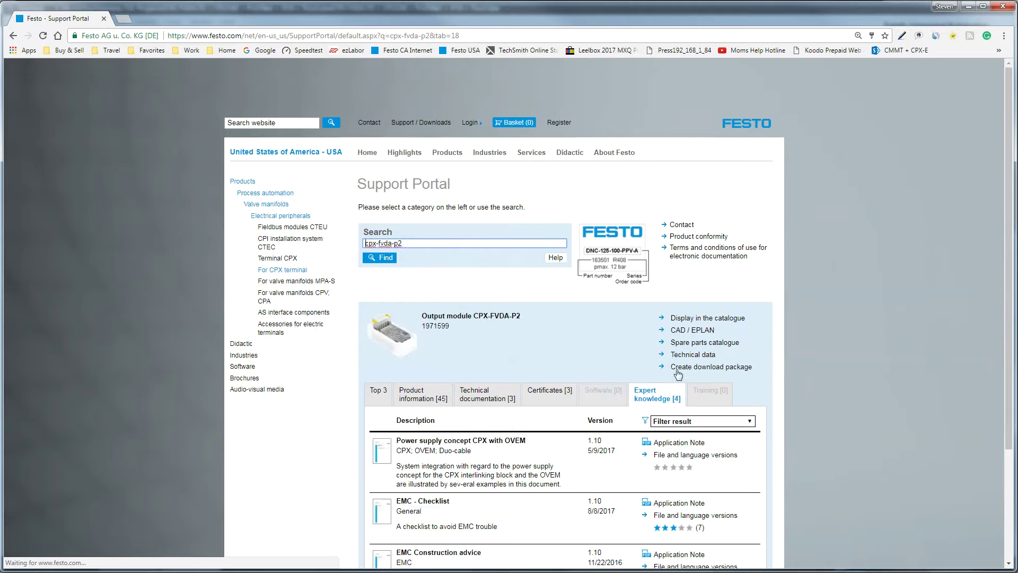
Change the search to CPX-F8DE-P, open the Input module CPX-F8DE-P page, then return to its manual PDF
scroll(313, 493, down, 3)
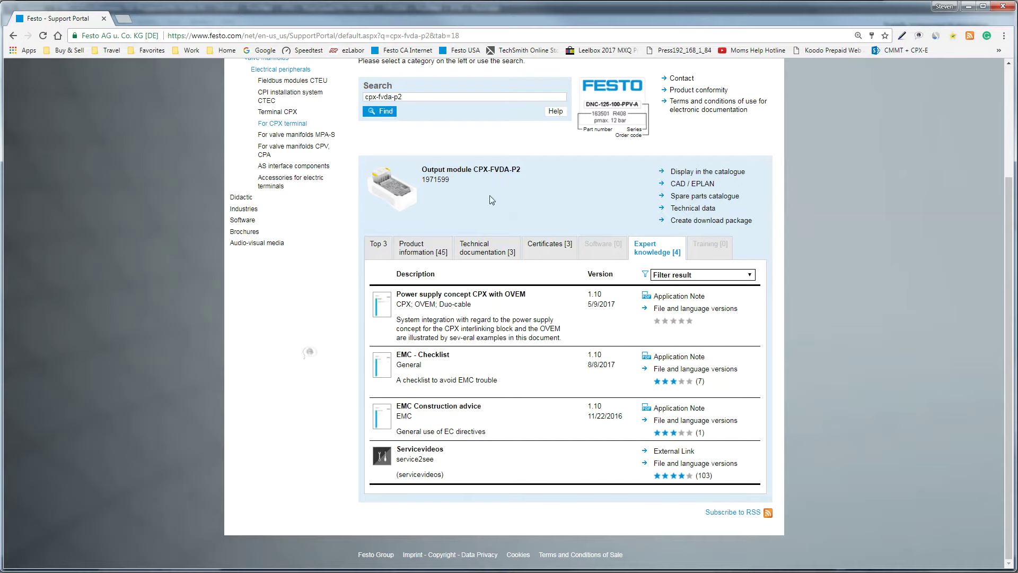
click(392, 97)
drag(393, 97, 505, 107)
key(BackSpace)
key(BackSpace)
text(e)
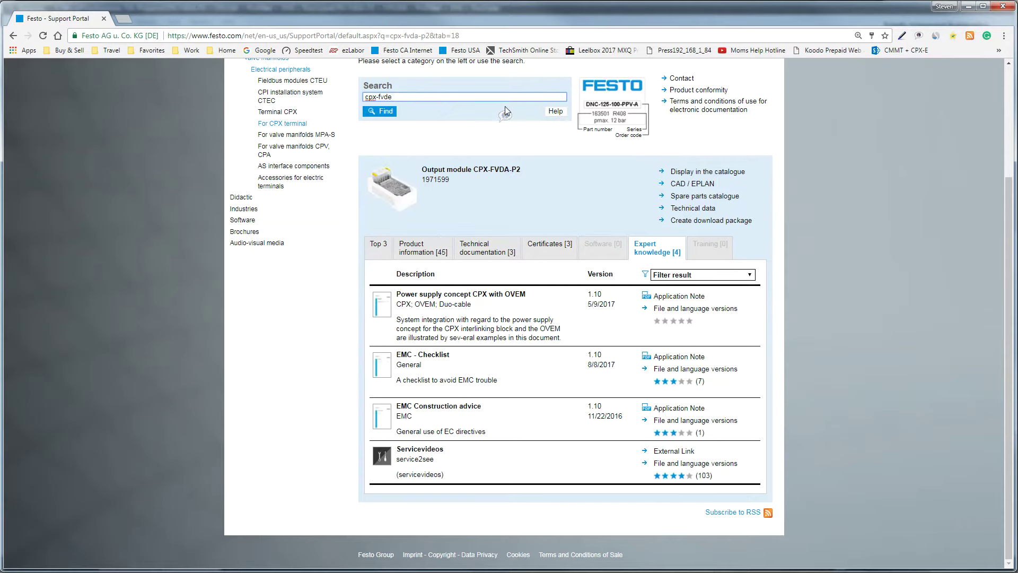
key(BackSpace)
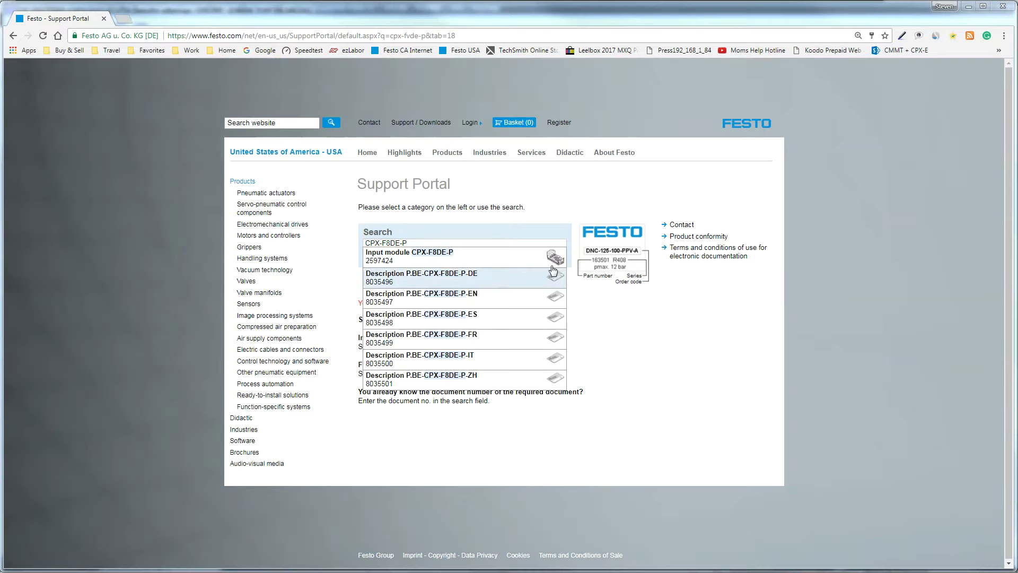
click(551, 267)
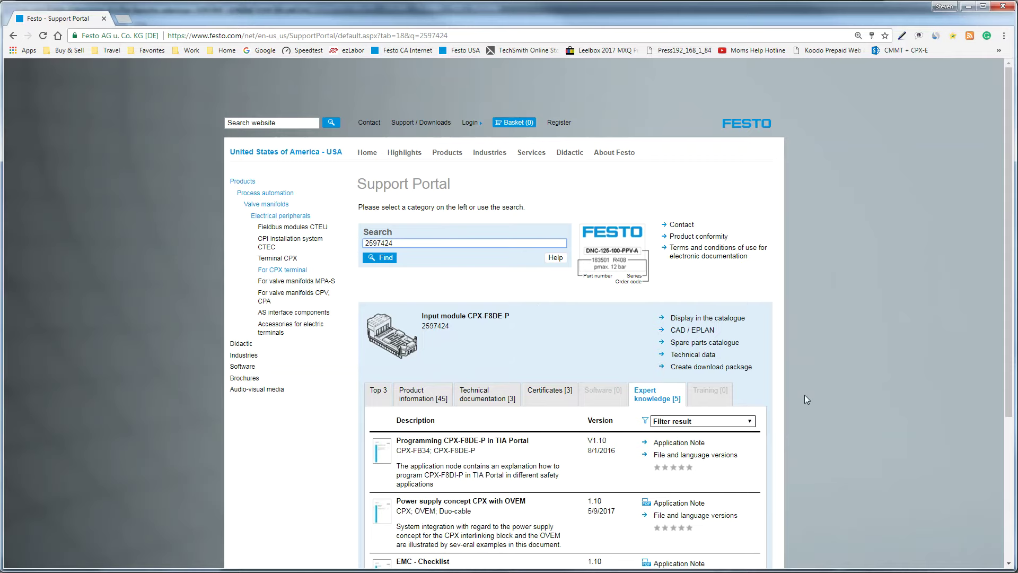
scroll(845, 440, down, 3)
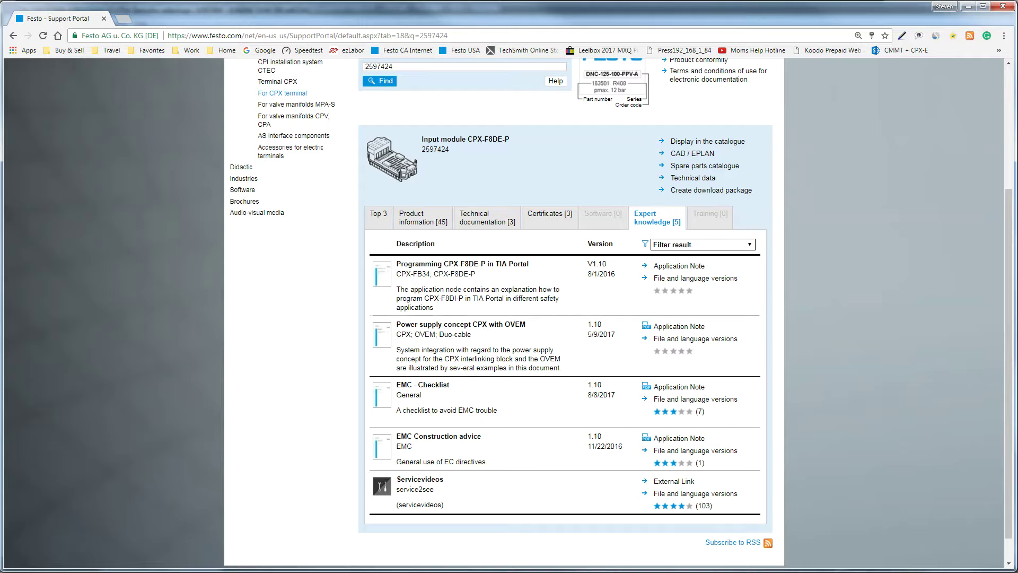
key(alt+Tab)
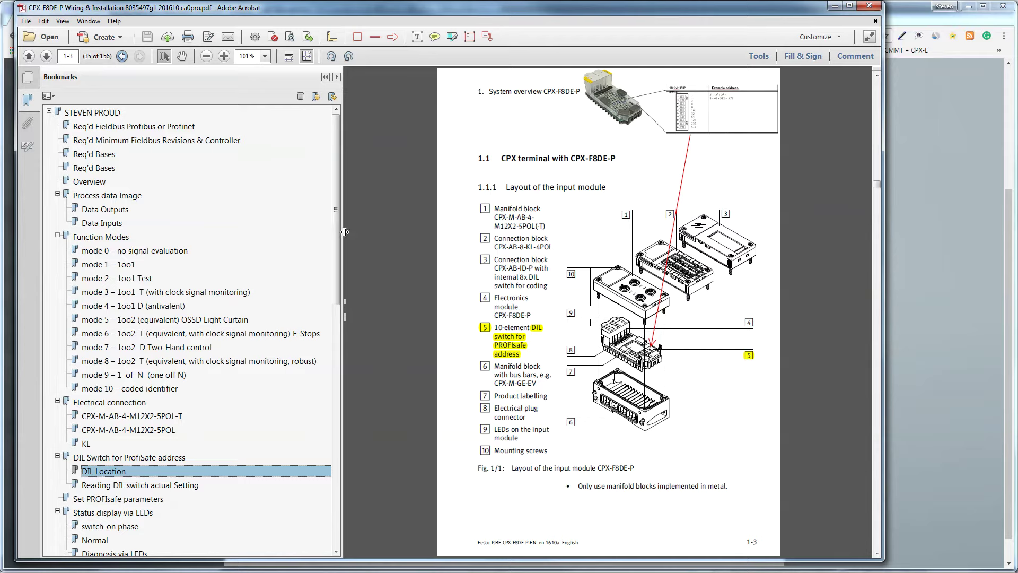
Use bookmarks to visit Process data Image, mode 6 E-Stops, then the Data Outputs table on page 1-13
scroll(332, 233, down, 1)
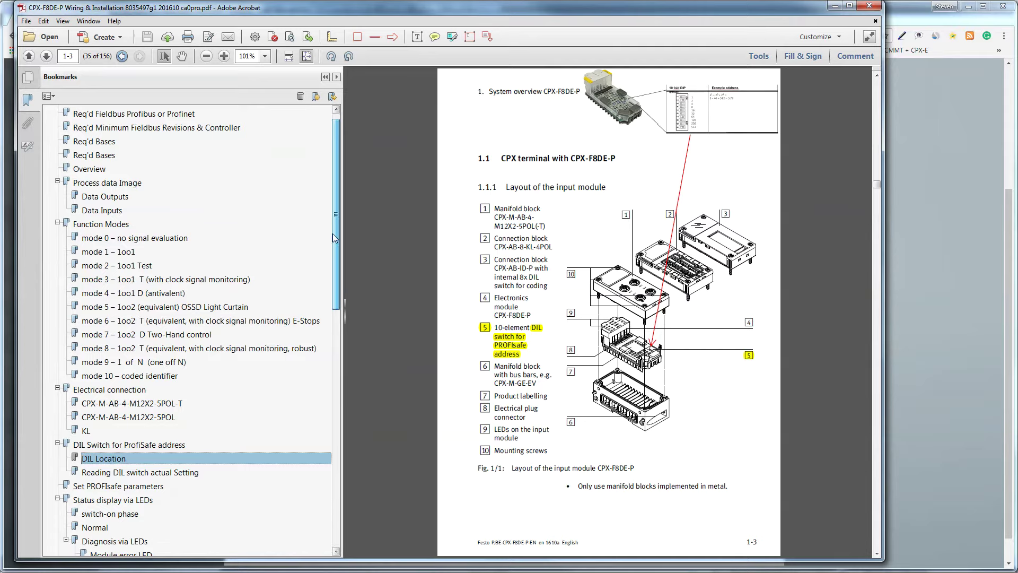
click(91, 184)
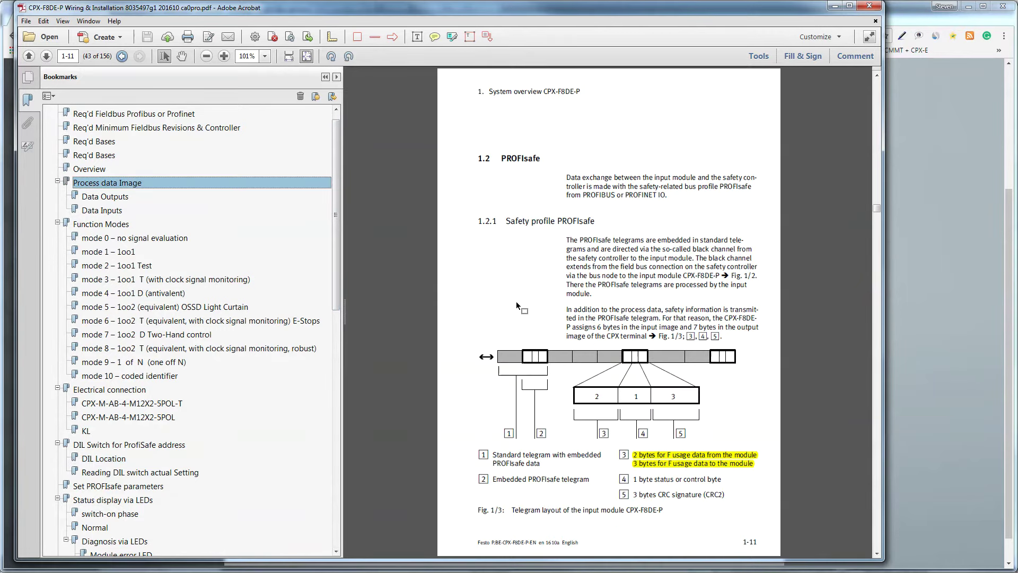
scroll(507, 342, down, 2)
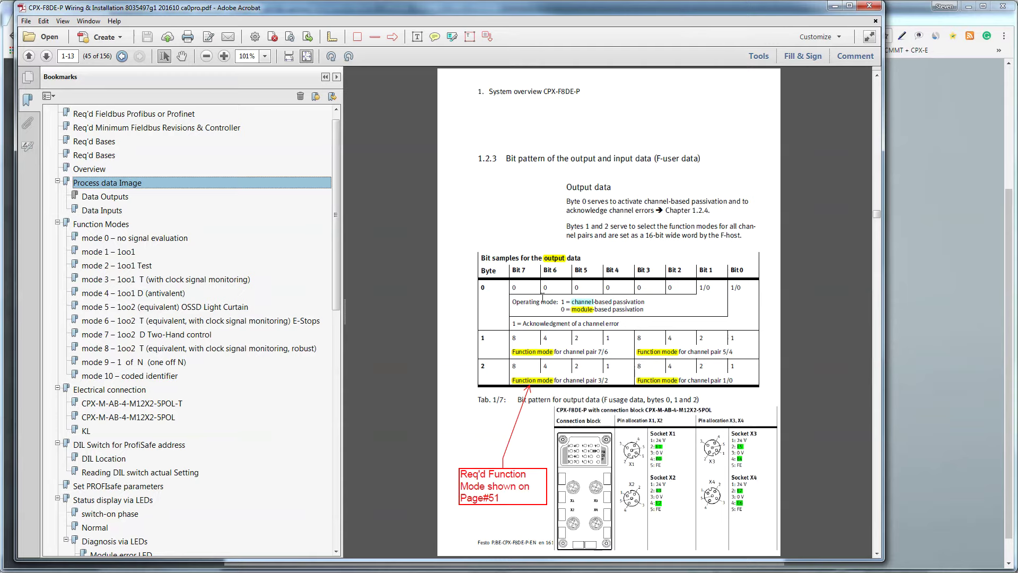
scroll(541, 298, down, 2)
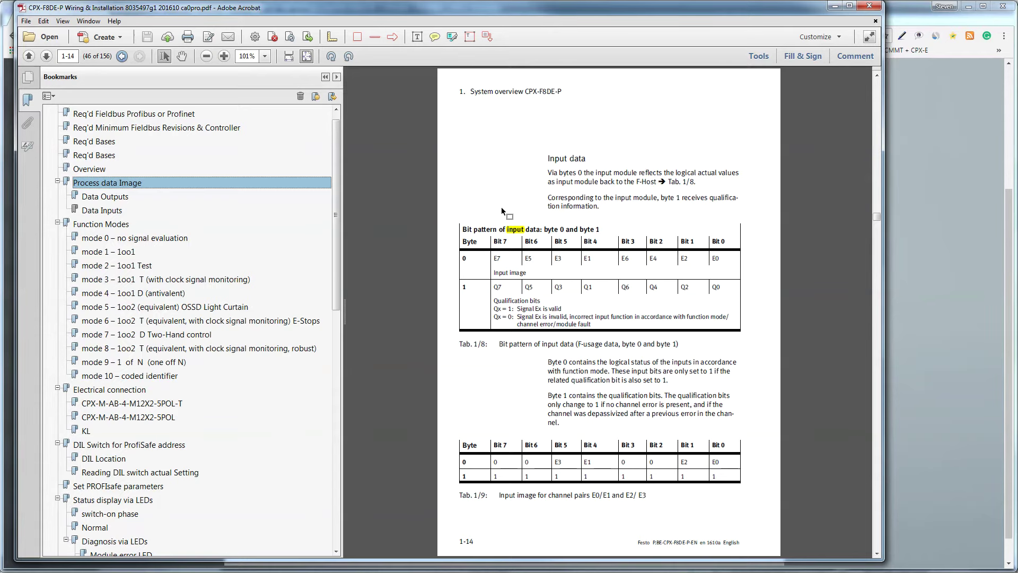
scroll(600, 278, up, 2)
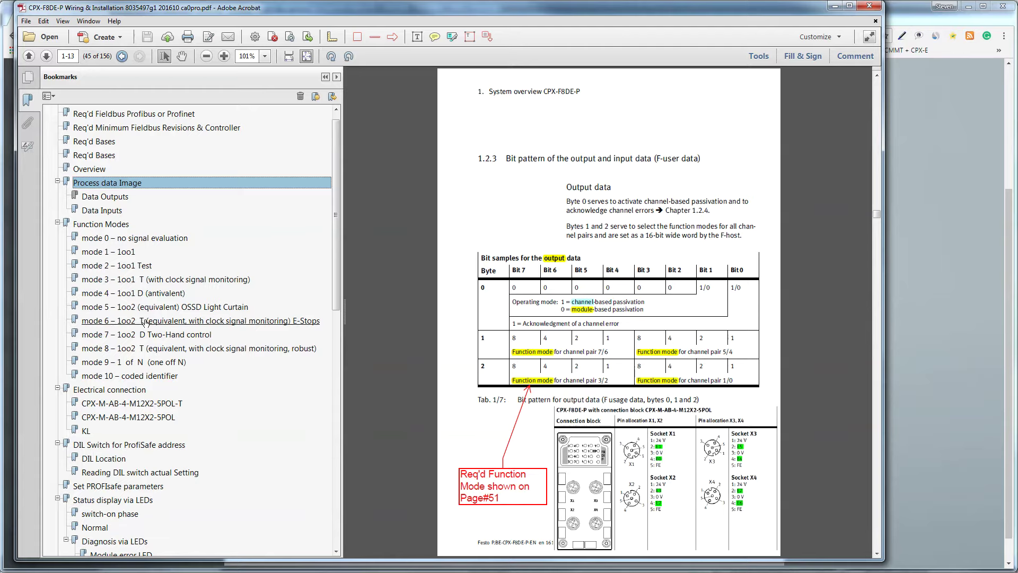
click(156, 324)
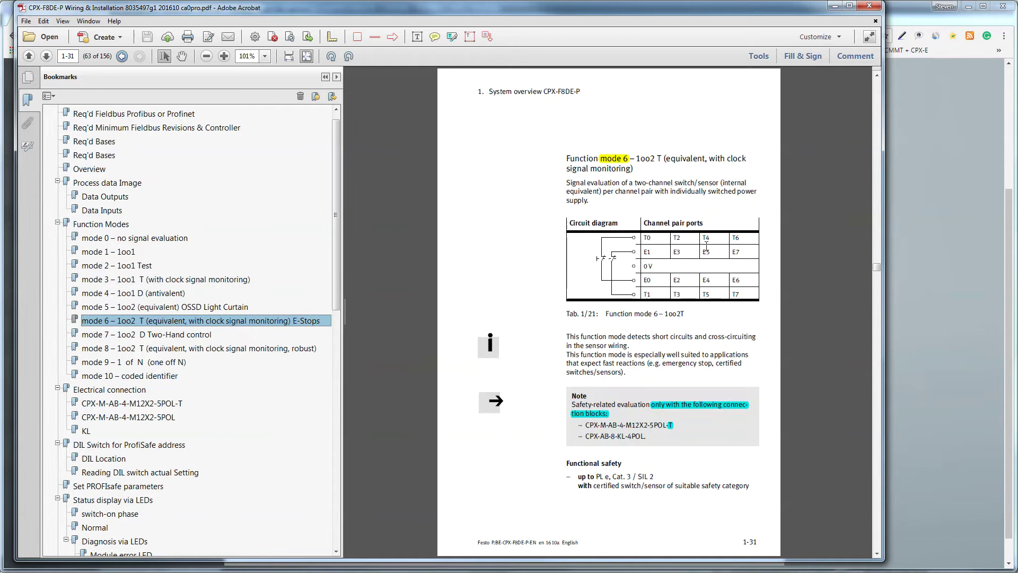
click(110, 197)
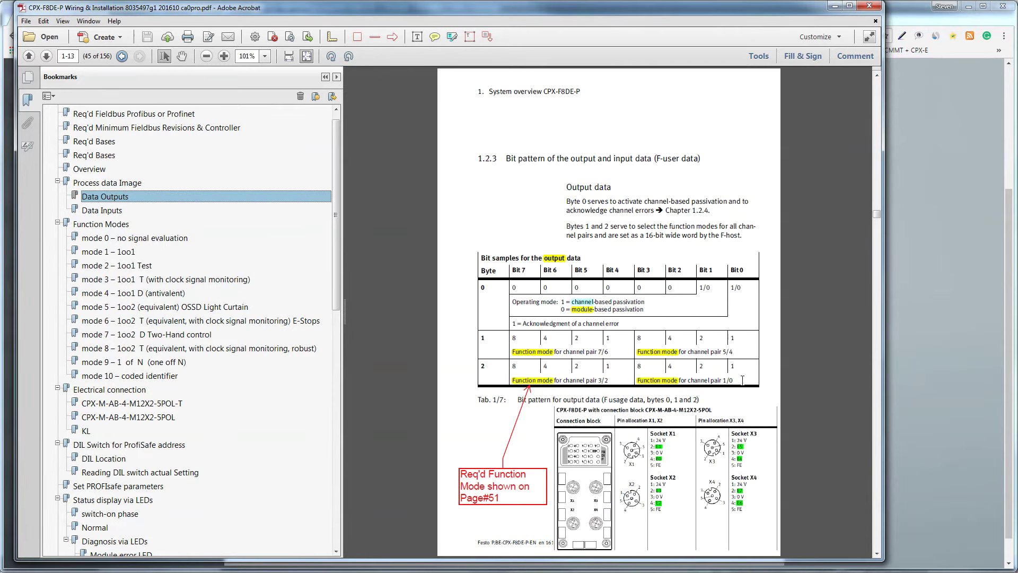
Highlight the function mode, channel-error acknowledgment and Operating mode bits in the output table
drag(740, 380, 647, 367)
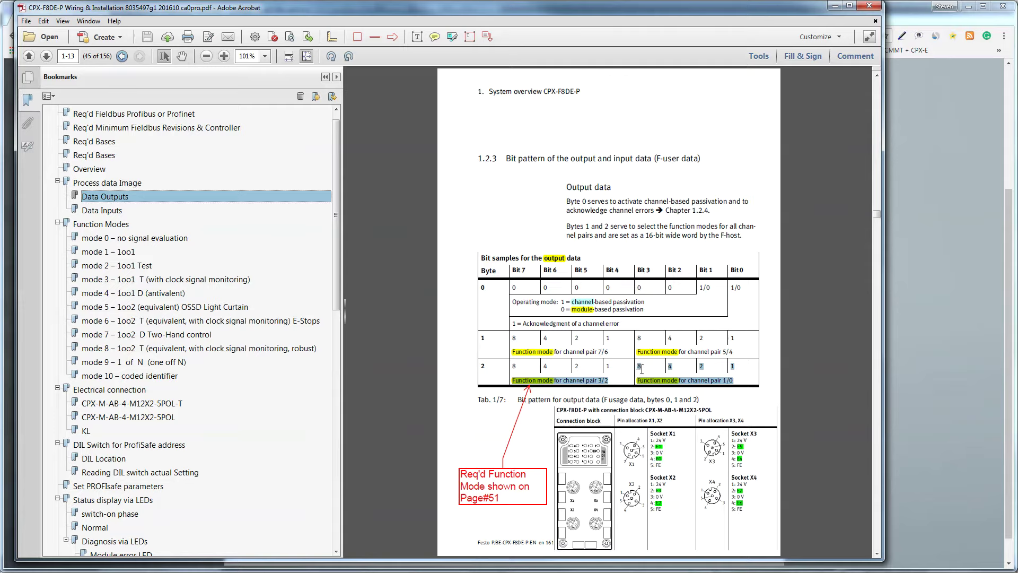
click(743, 379)
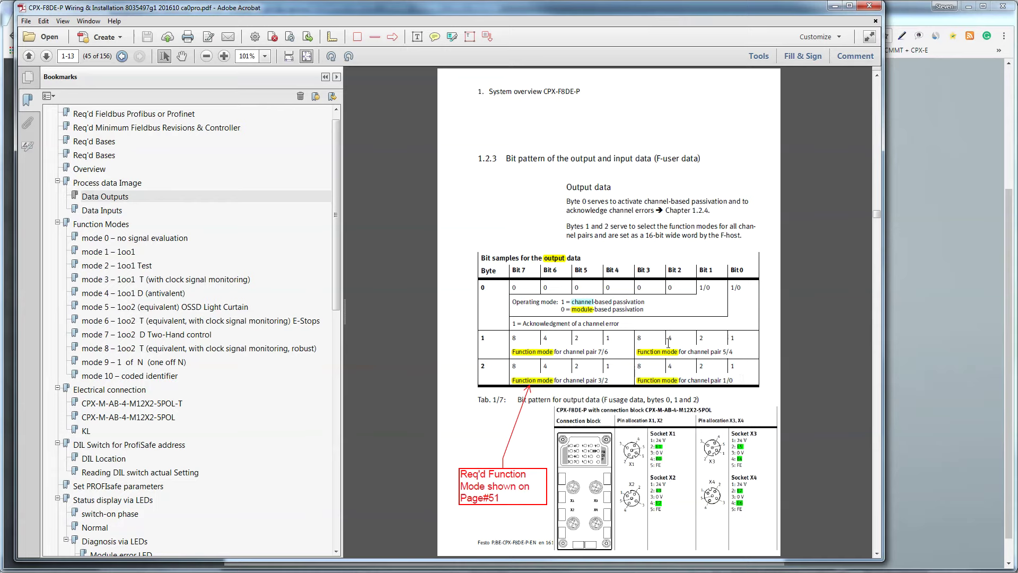
drag(619, 323, 506, 325)
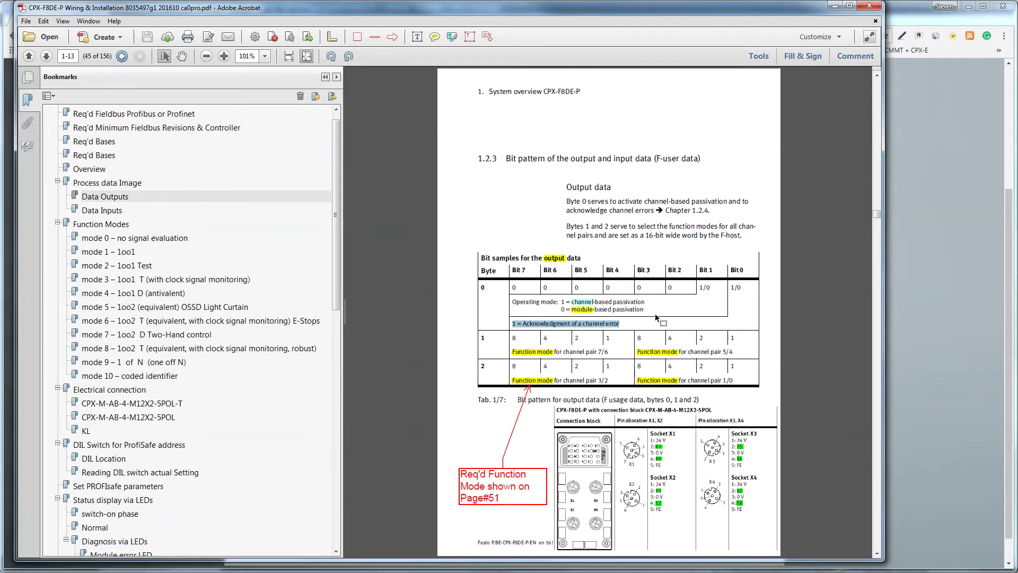
click(632, 311)
drag(632, 310, 517, 300)
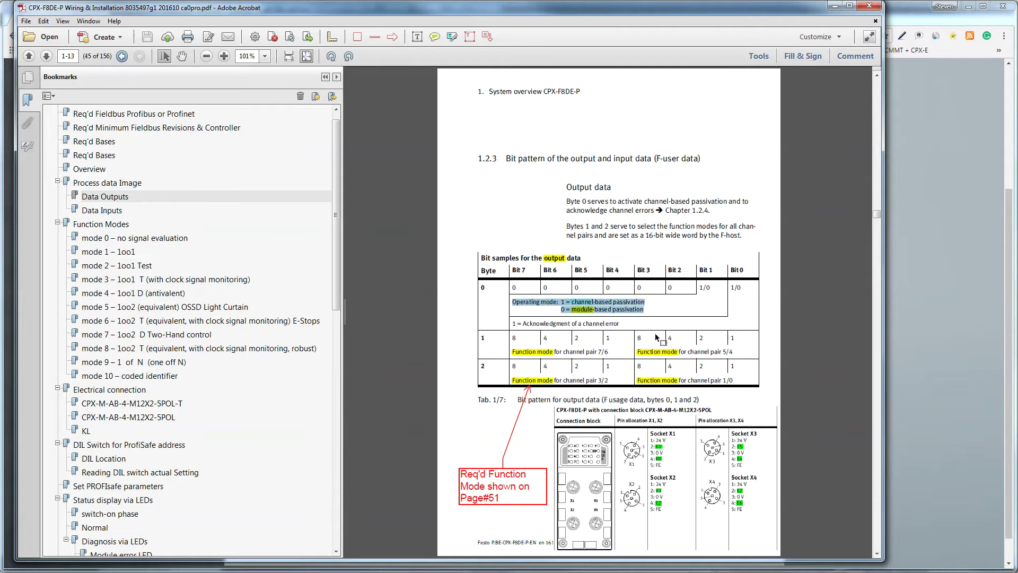
click(742, 379)
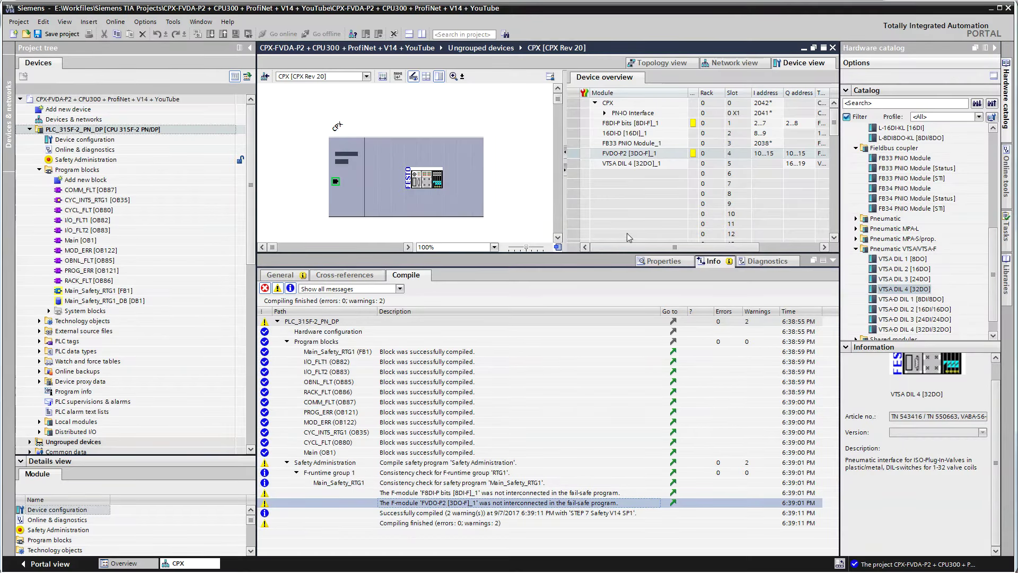
Show the 16DI-D module's IO tags in its Properties
click(586, 133)
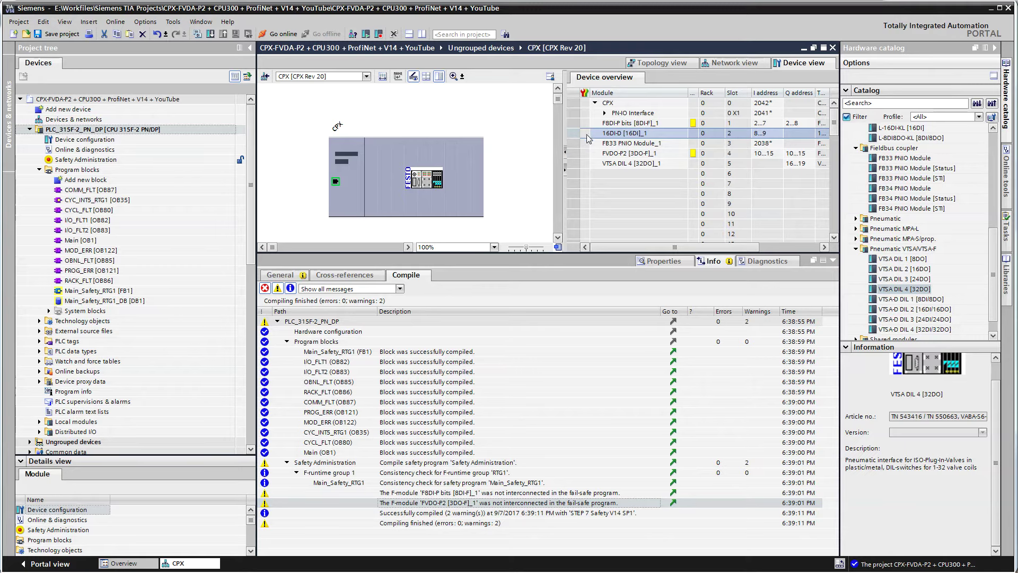
click(672, 262)
click(325, 275)
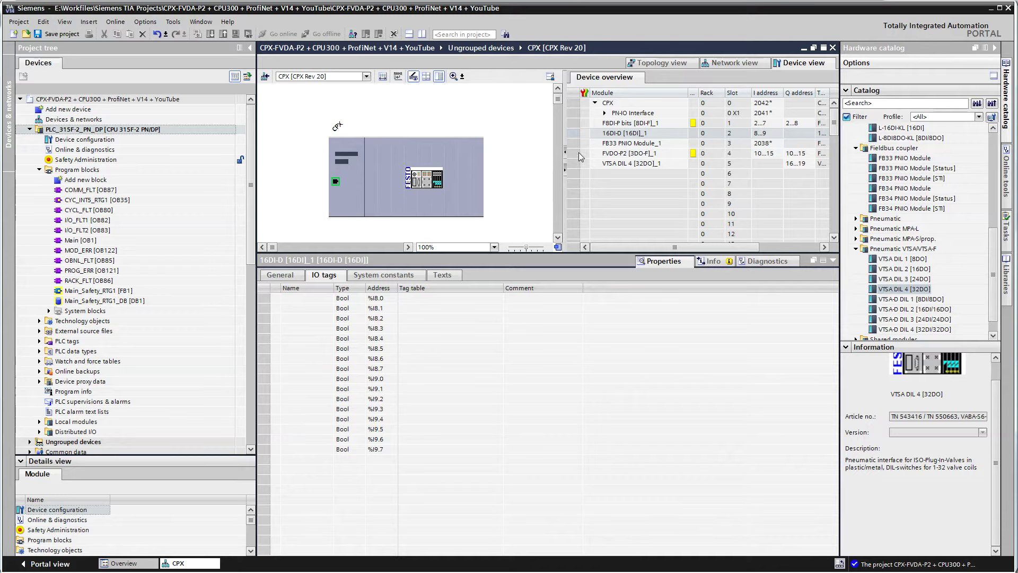
click(586, 133)
click(307, 338)
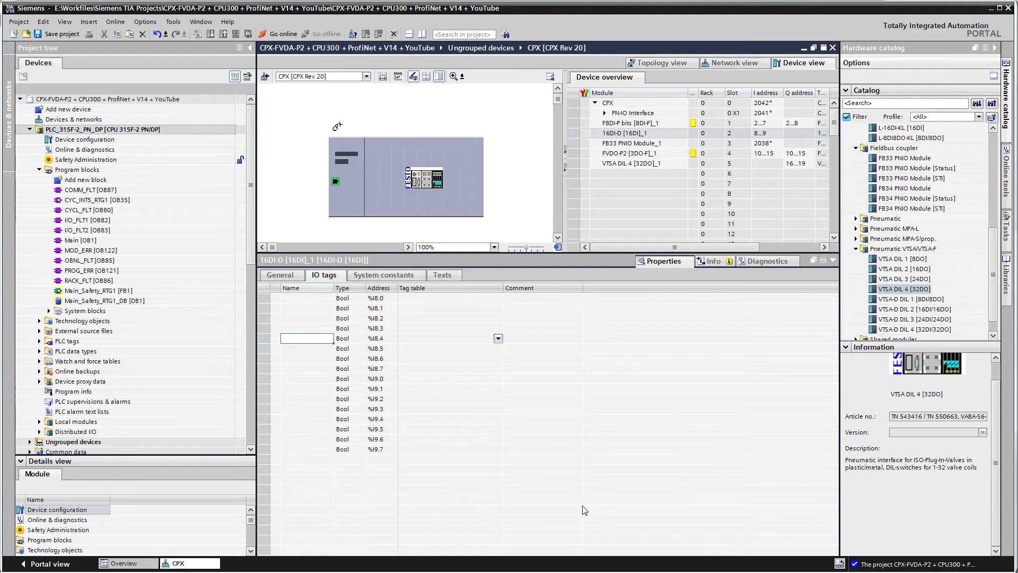
Switch to the F8DI-P bits module's IO tags (%I2.0–%I3.7) and widen the Name column
click(586, 124)
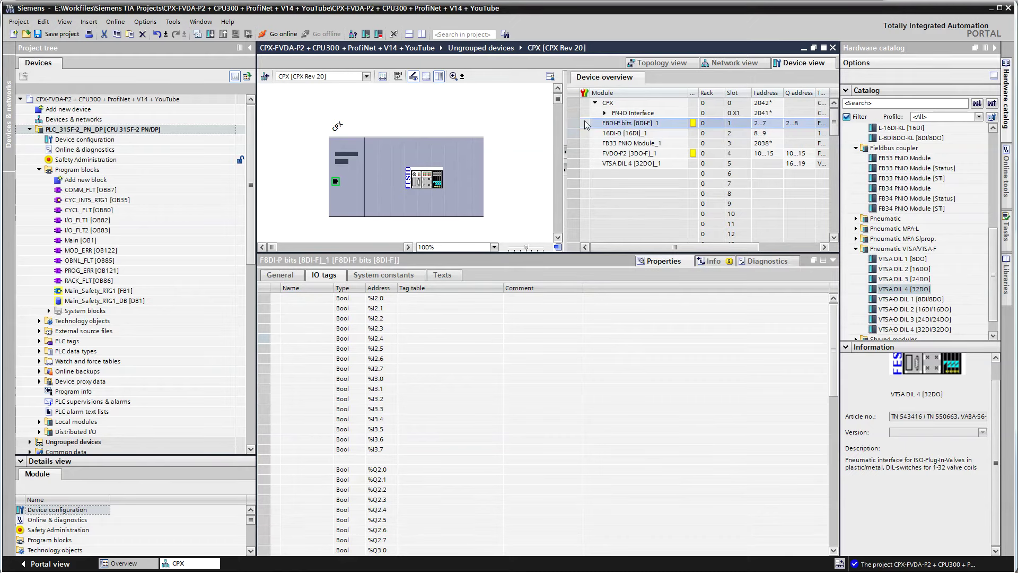
click(443, 389)
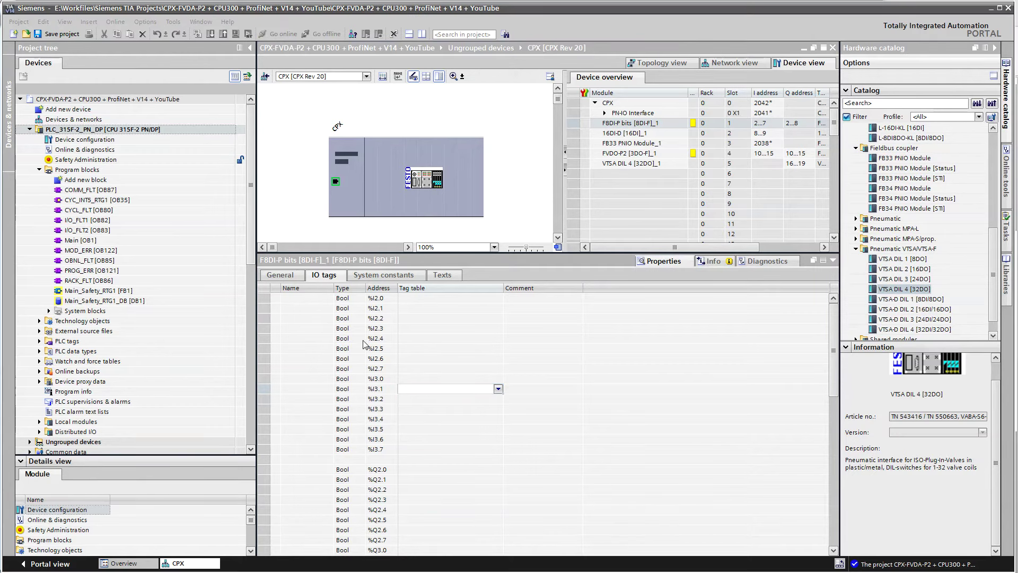
drag(335, 288, 446, 298)
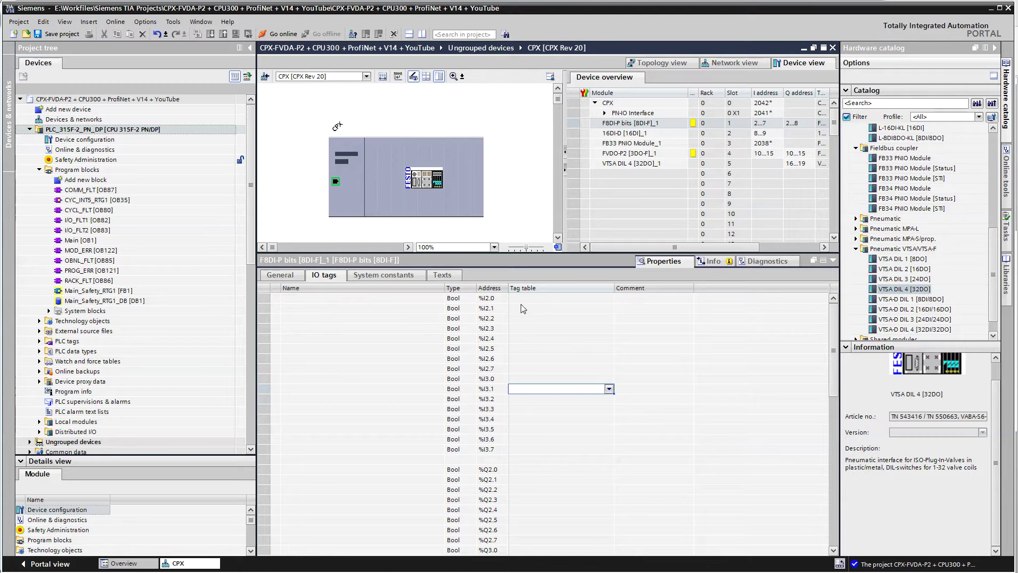
click(282, 301)
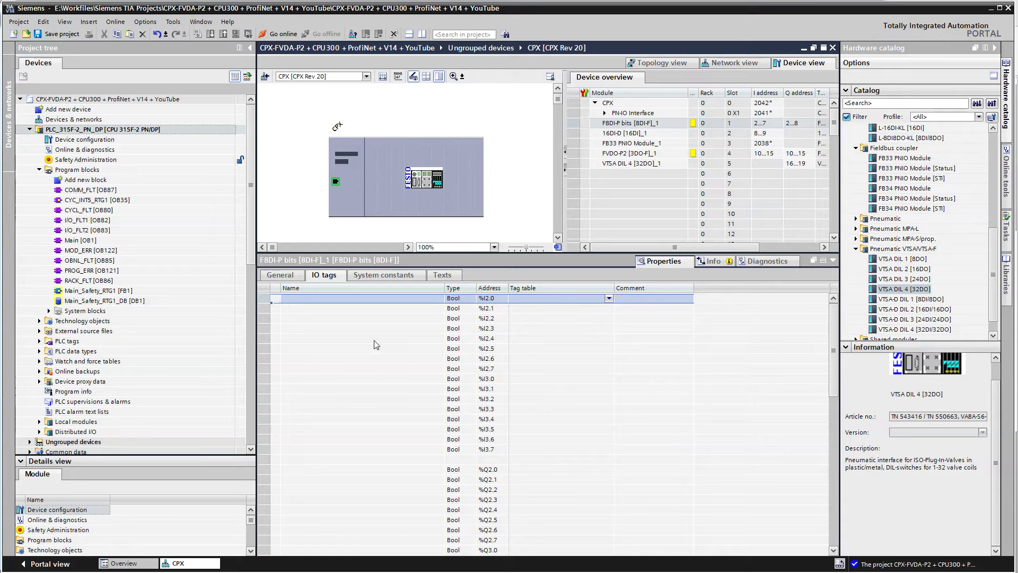
Paste the prepared F8DI-P tag names and comments, then check AcknowledgeError and ChPassivationActive
key(ctrl+v)
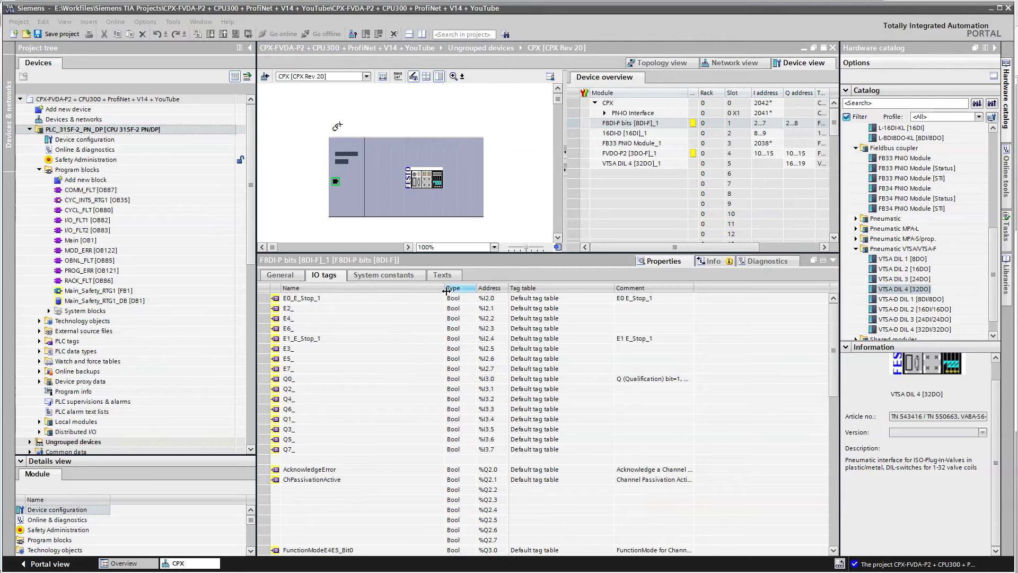
drag(444, 288, 356, 287)
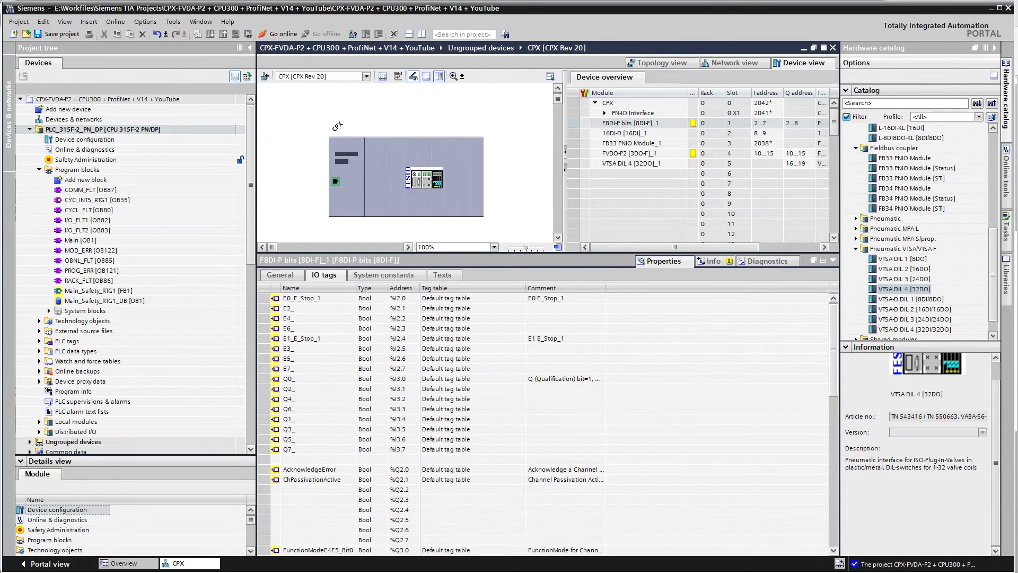
key(alt+Tab)
click(317, 470)
click(309, 480)
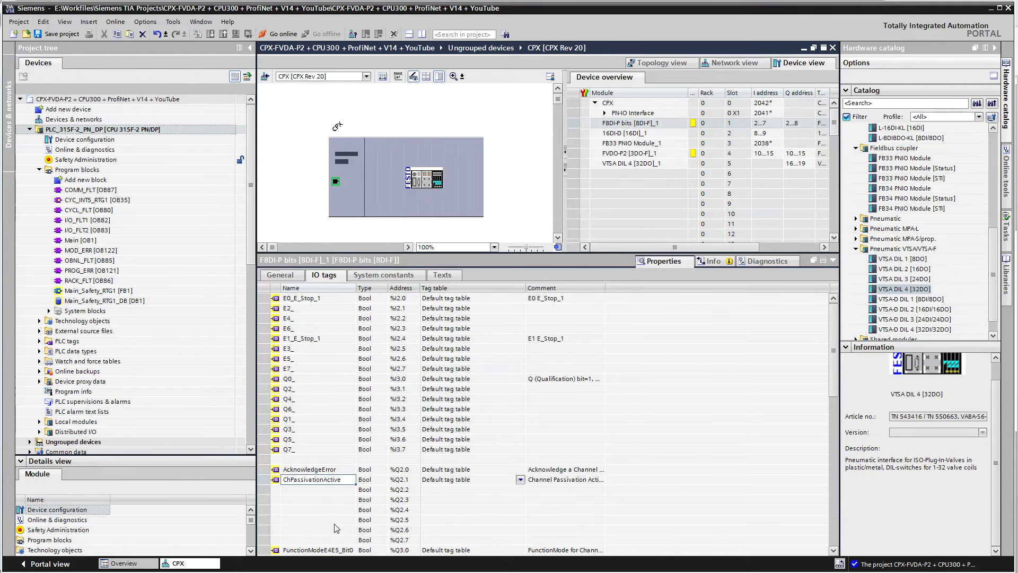
Review the remaining F8DI-P IO tags with an autofitted Name column, then bring up the FVDA-P2 manual's output table
scroll(335, 528, down, 3)
scroll(335, 528, down, 3)
double_click(356, 288)
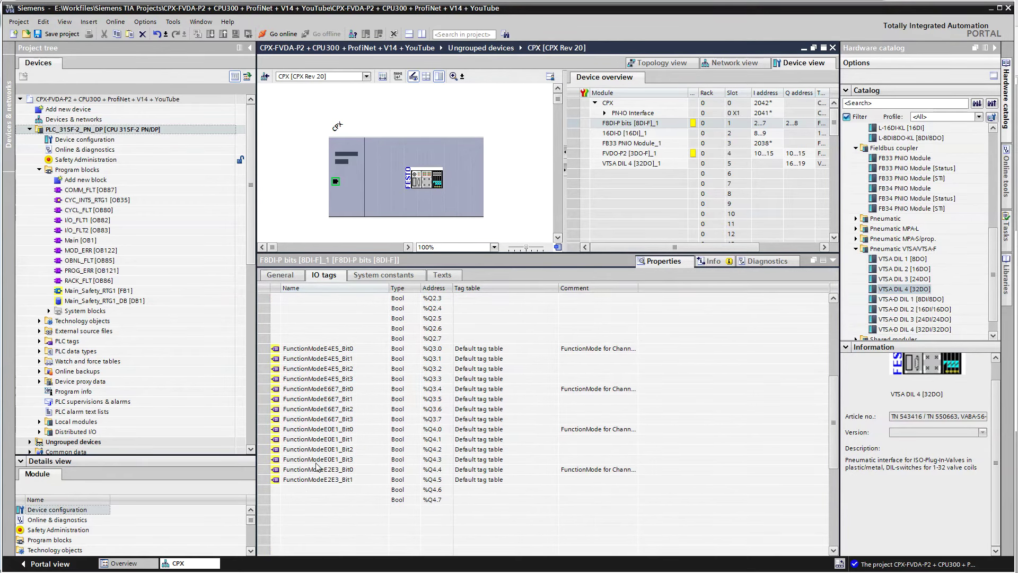
click(339, 328)
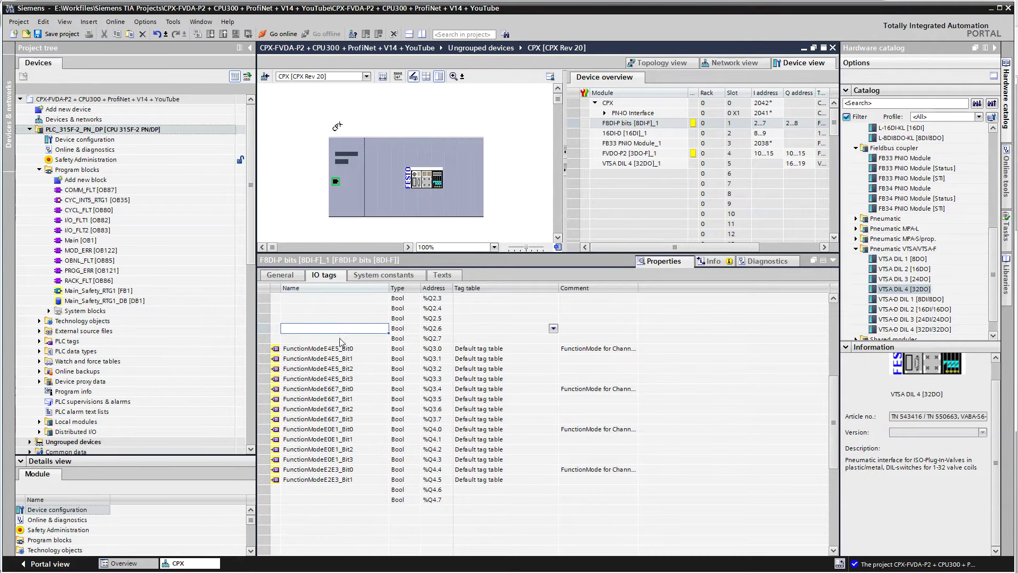
scroll(342, 340, up, 6)
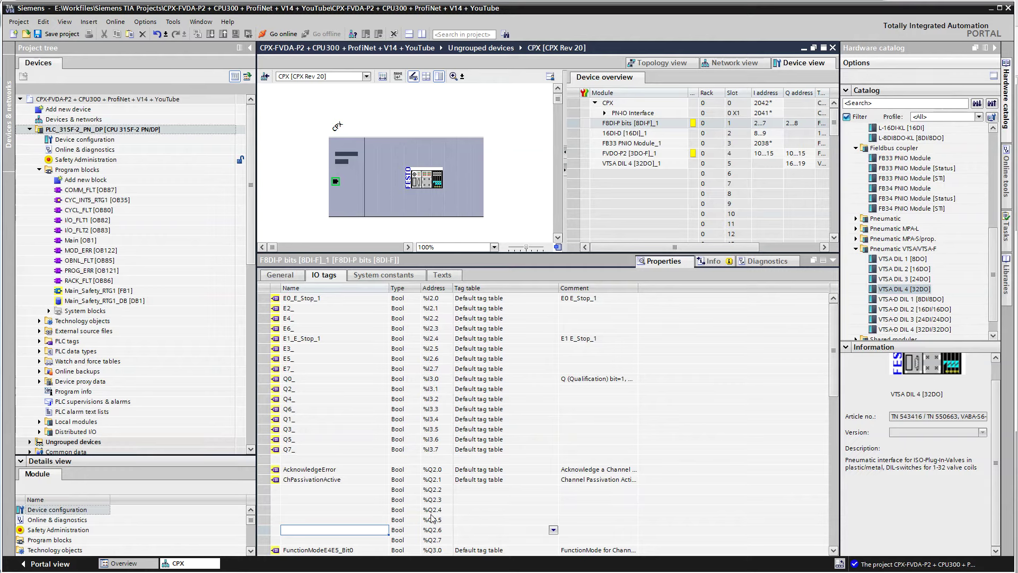
key(alt+Tab)
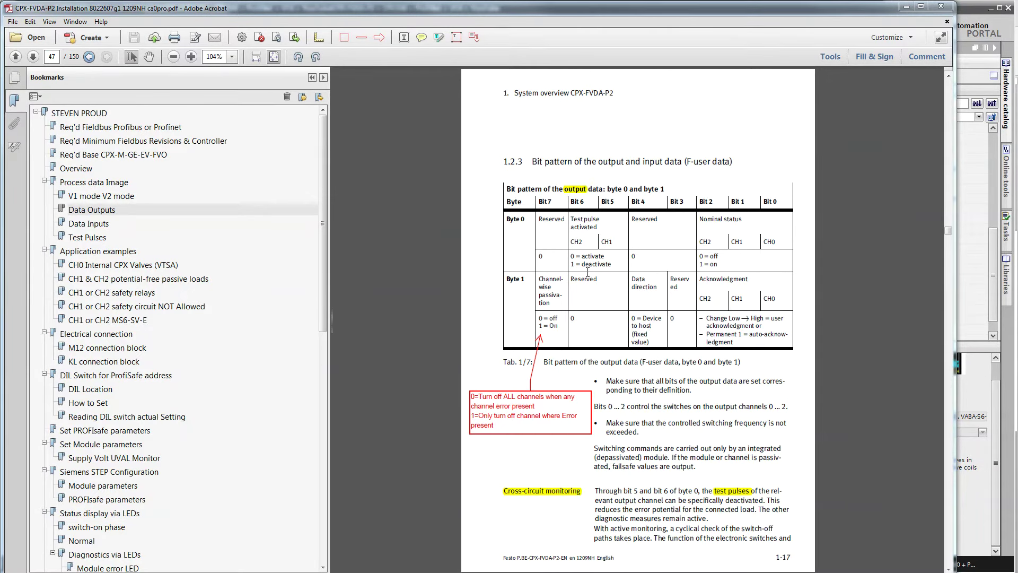
In the manual's output data bit-pattern table, mark CH0 and the test pulse and nominal status headings
click(88, 223)
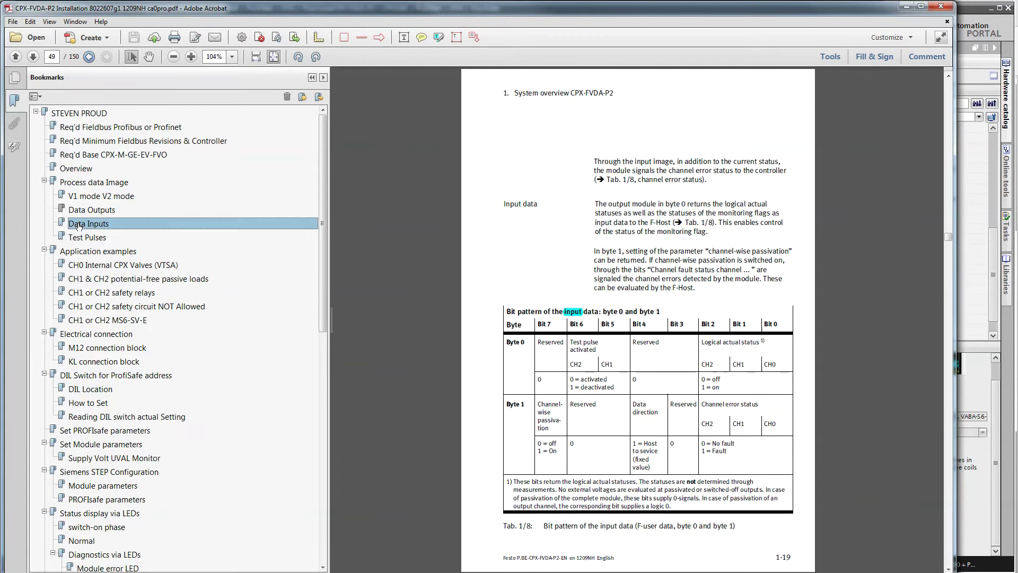
click(91, 211)
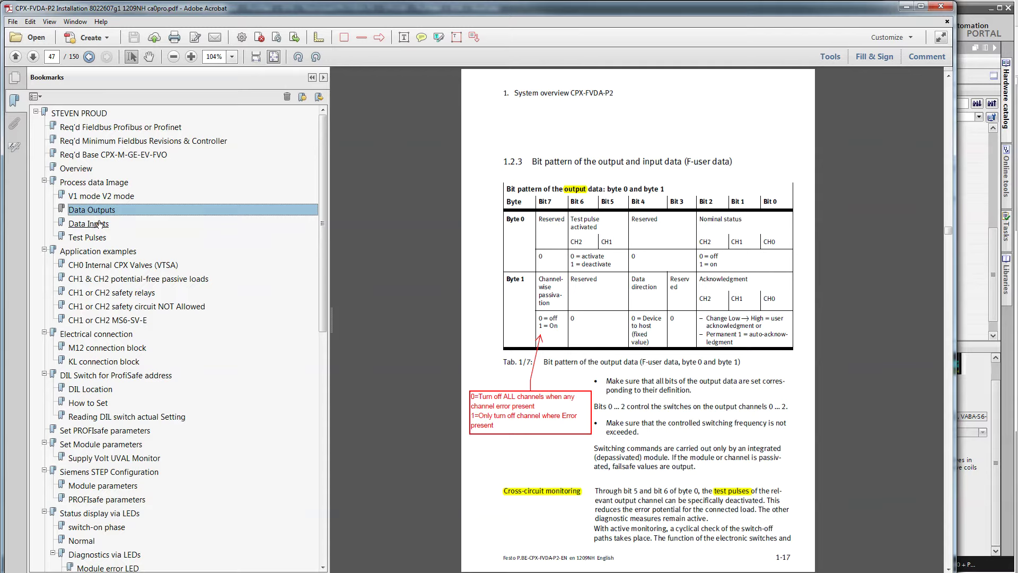
mouse_move(779, 239)
mouse_down()
mouse_move(706, 223)
mouse_move(770, 245)
mouse_move(783, 239)
mouse_move(762, 239)
mouse_up()
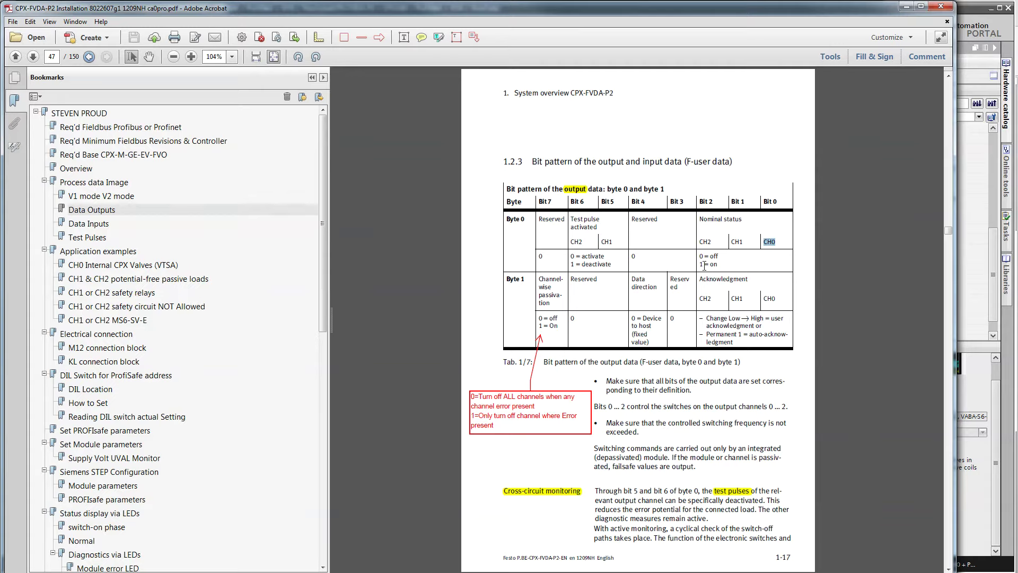
mouse_move(599, 219)
mouse_down()
mouse_move(591, 227)
mouse_move(602, 239)
mouse_up()
click(591, 227)
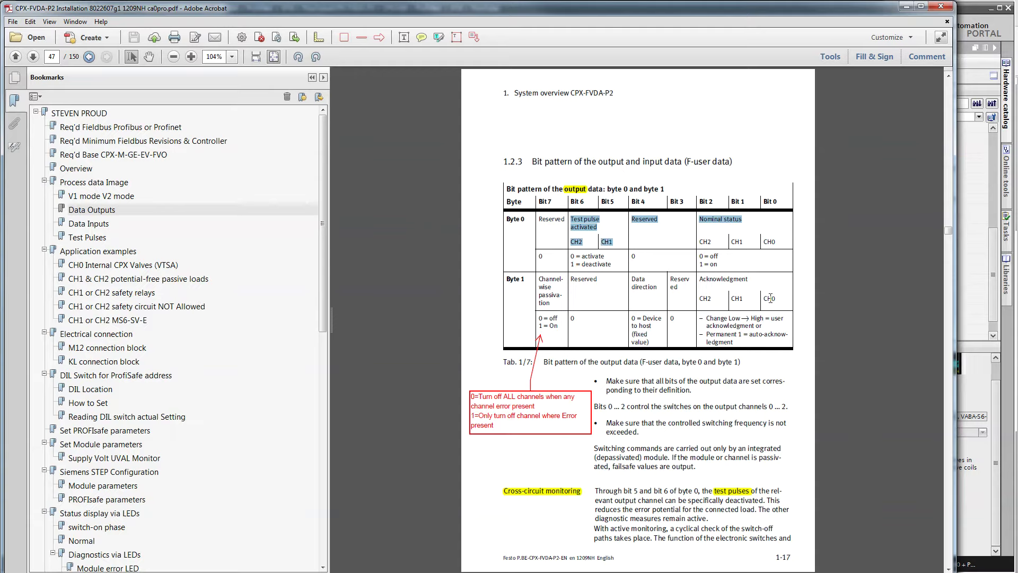
Check the acknowledgement channels CH2–CH0 and the passivation cell, then view the input data table before returning to TIA Portal
drag(777, 295, 700, 291)
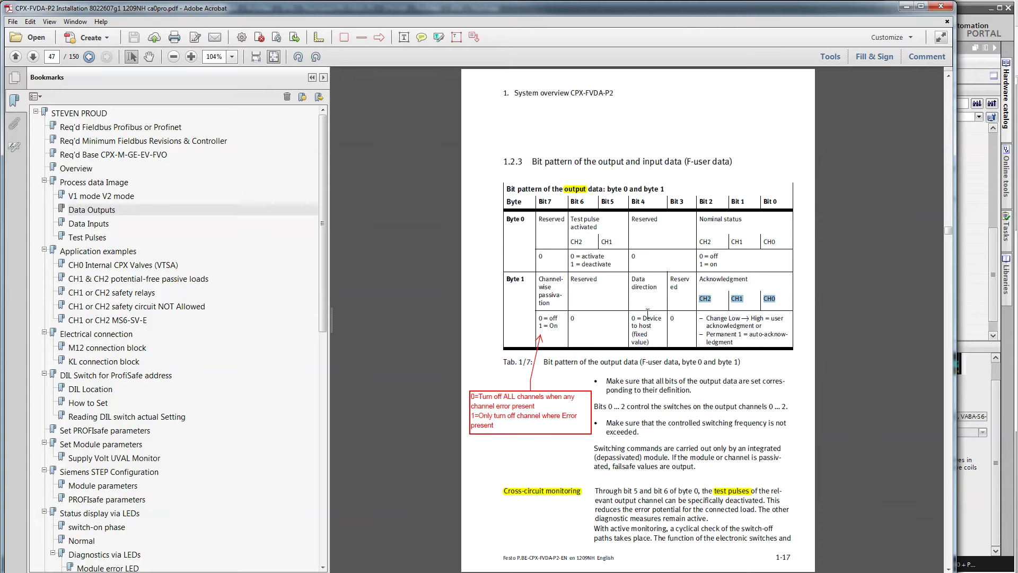
drag(551, 305, 542, 281)
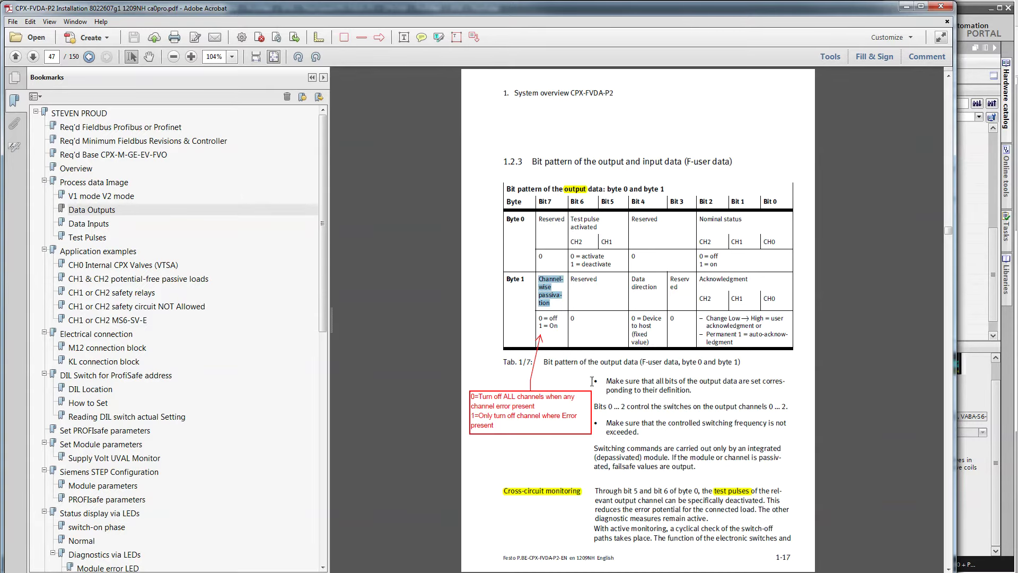
click(559, 462)
scroll(561, 462, down, 3)
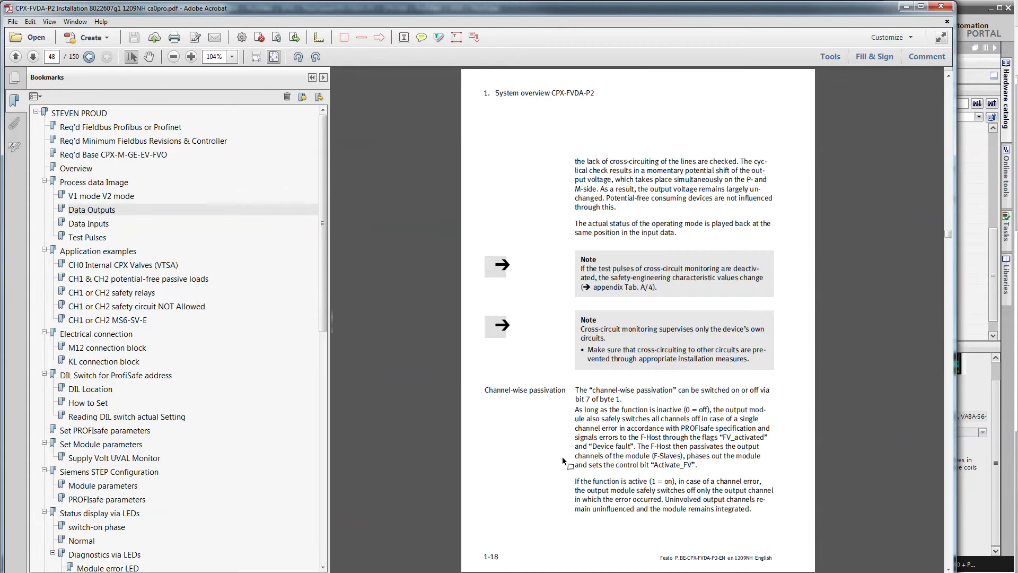
scroll(562, 459, up, 5)
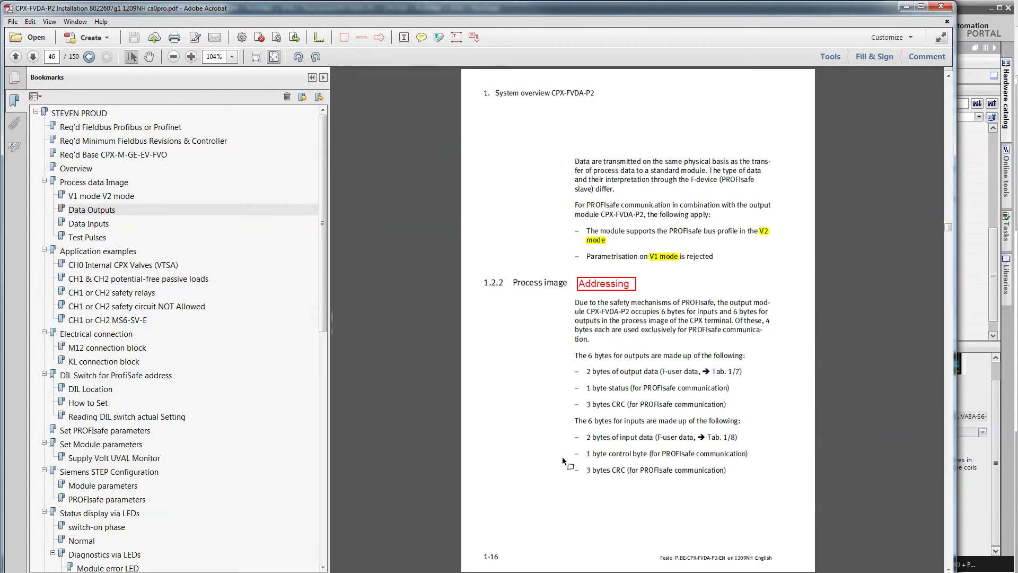
click(89, 223)
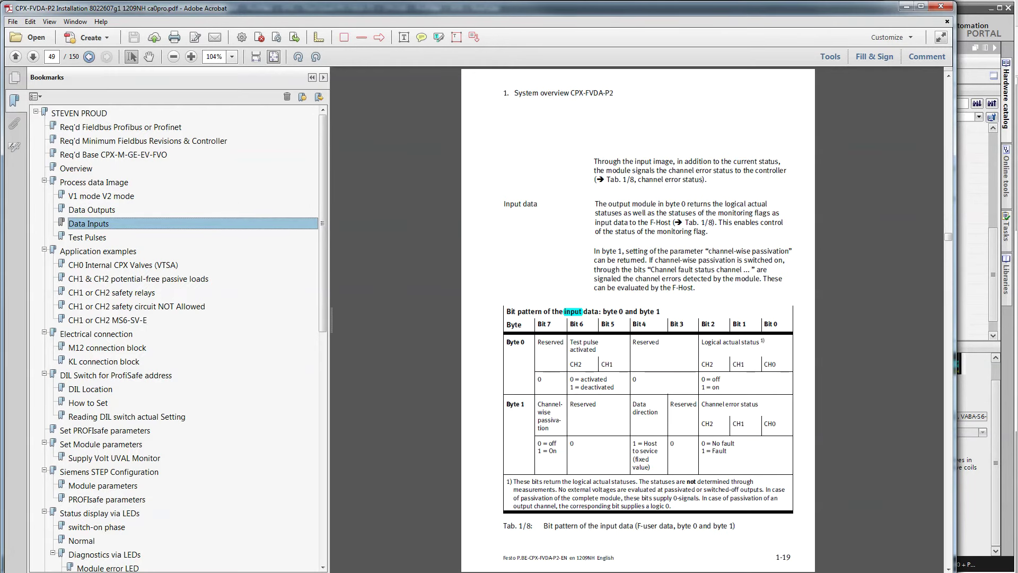
key(alt+Tab)
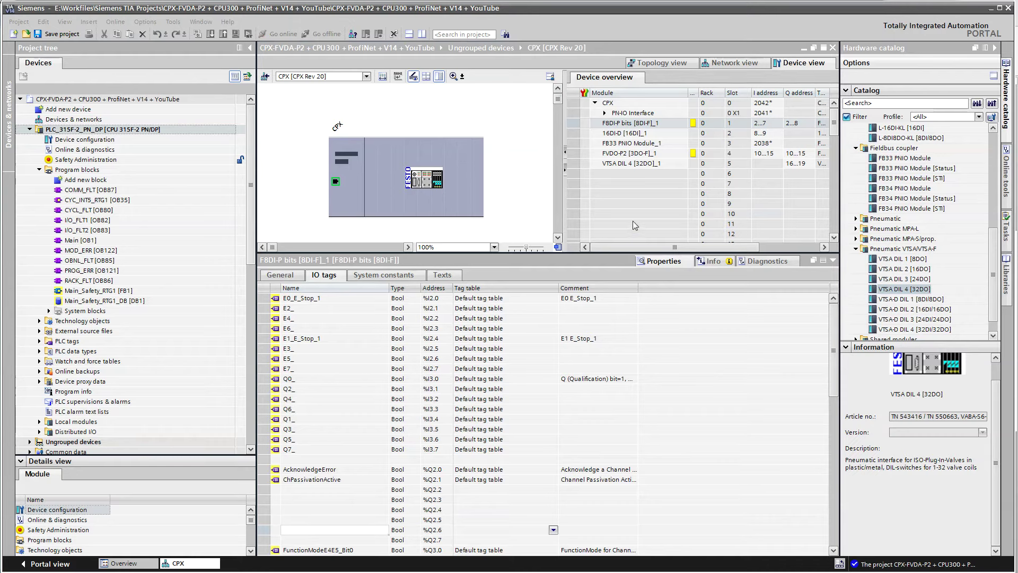
List the FVDO-P2 [3DO-F]_1 IO tags and widen the Name and Comment columns to show full names and comments
click(585, 153)
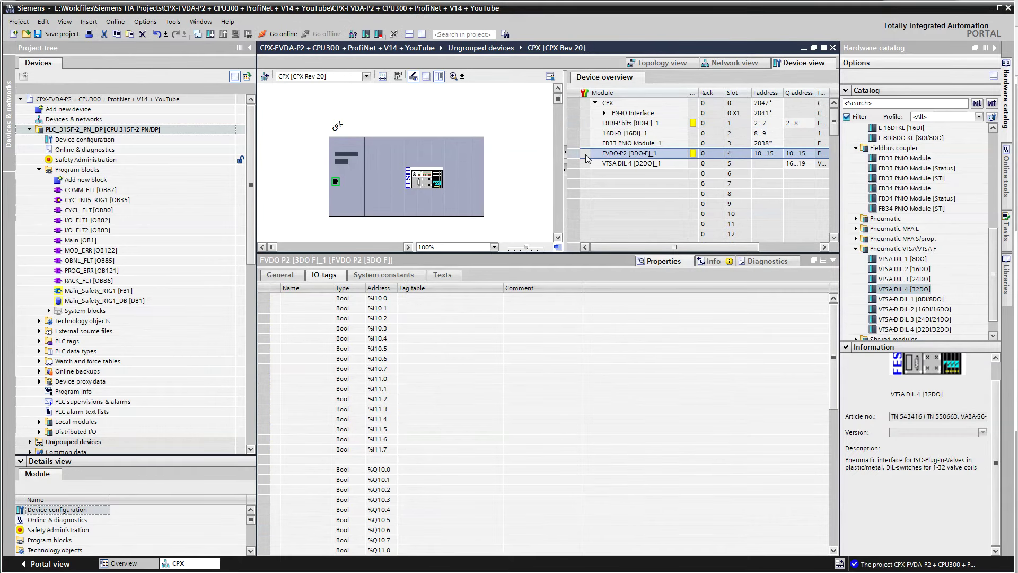
click(273, 300)
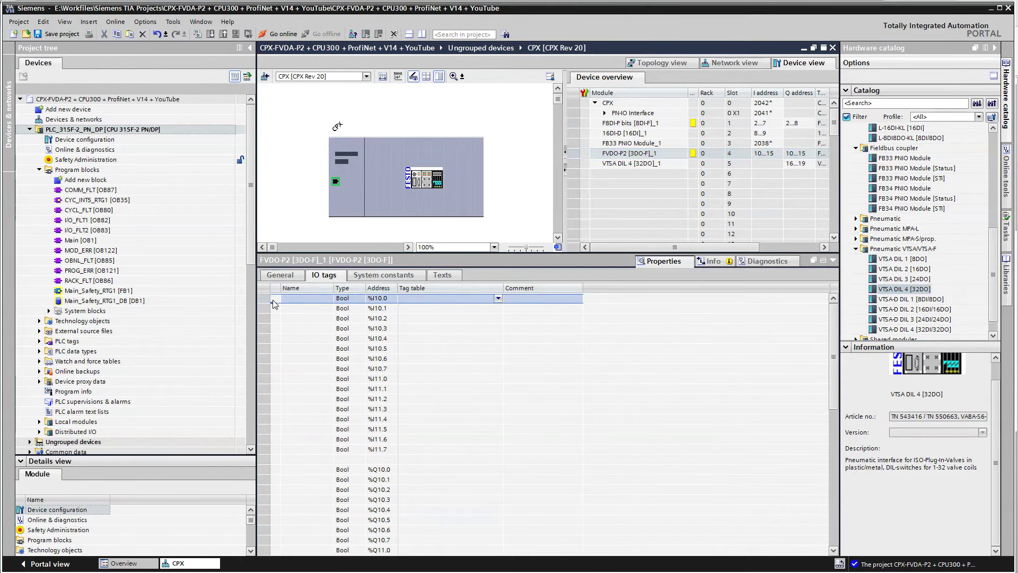
drag(334, 287, 405, 288)
drag(656, 288, 785, 288)
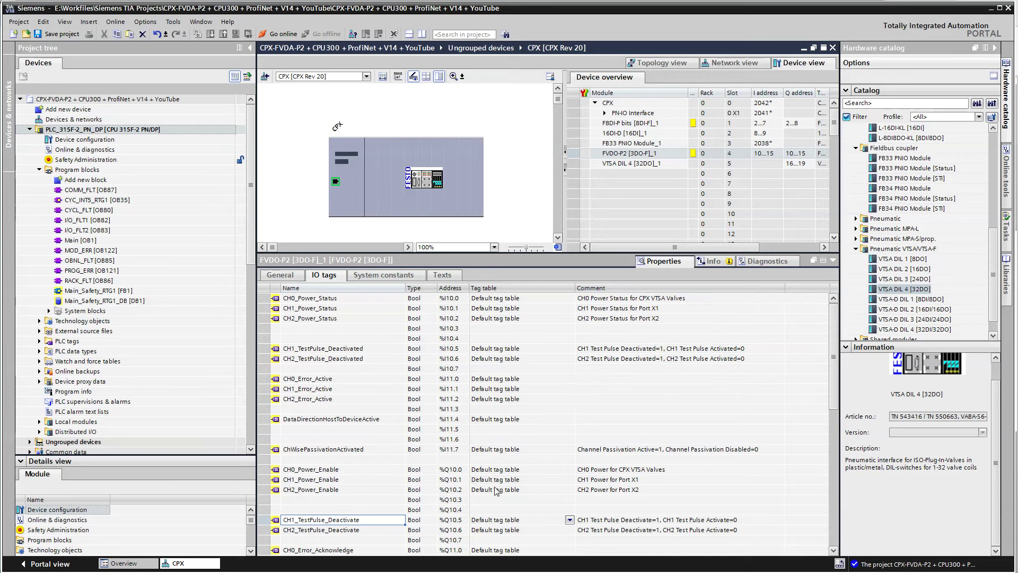
key(alt+Tab)
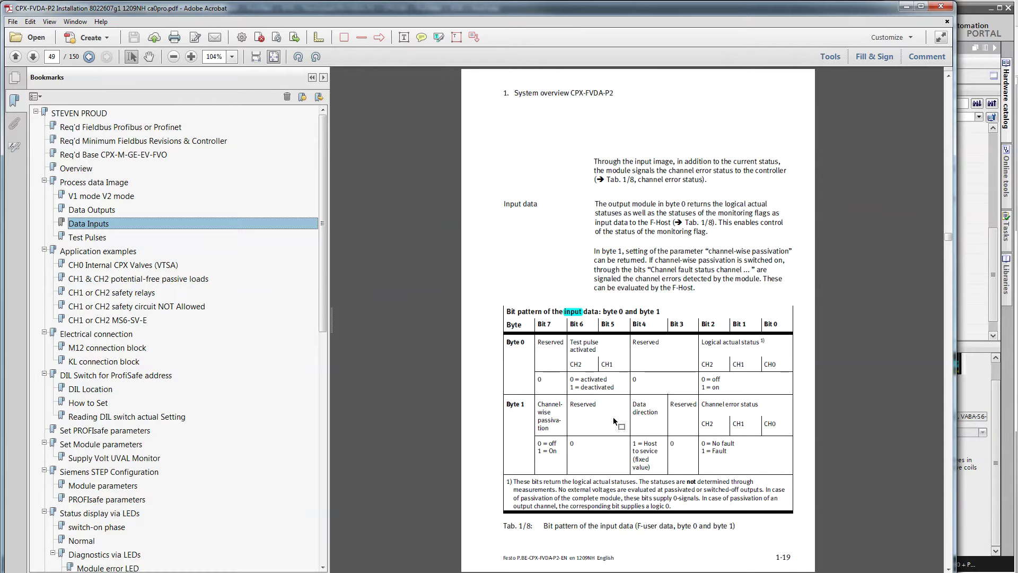
Compare CH0 in the manual's output bit-pattern table with the CH0_Power_Enable and CH0_Power_Status tags
scroll(615, 419, down, 3)
scroll(613, 418, up, 6)
scroll(614, 417, up, 3)
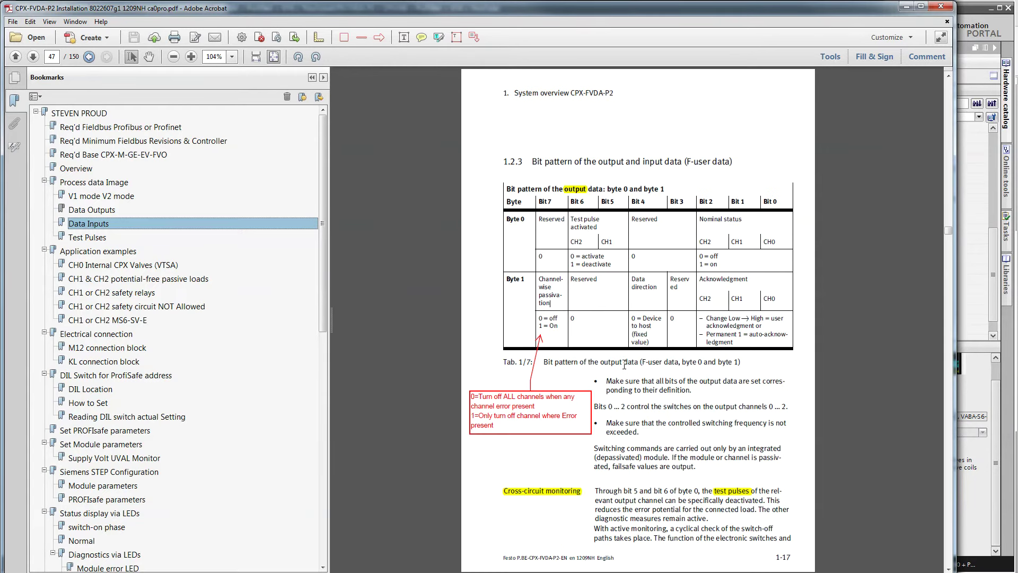
drag(783, 240, 763, 241)
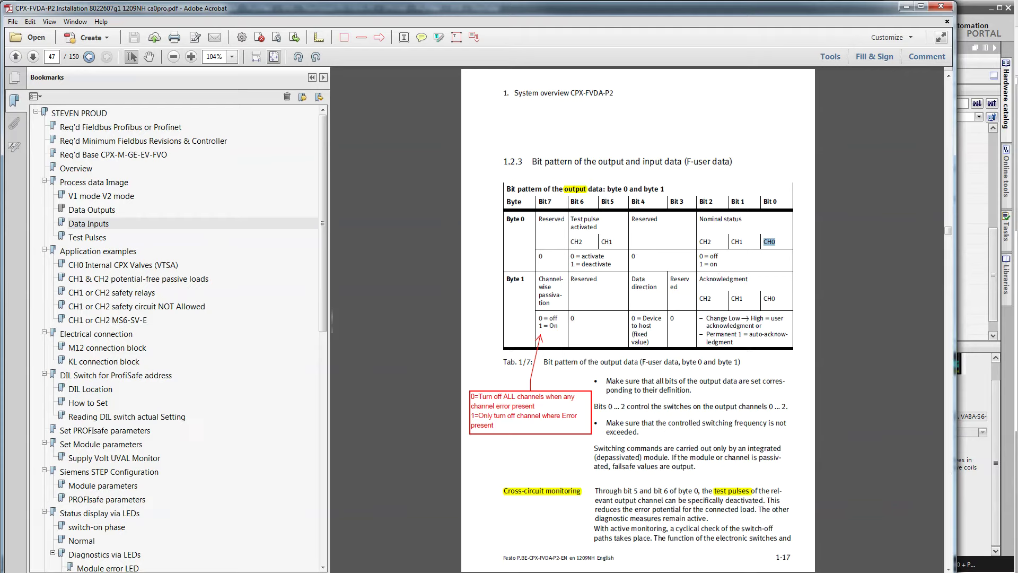
key(alt+Tab)
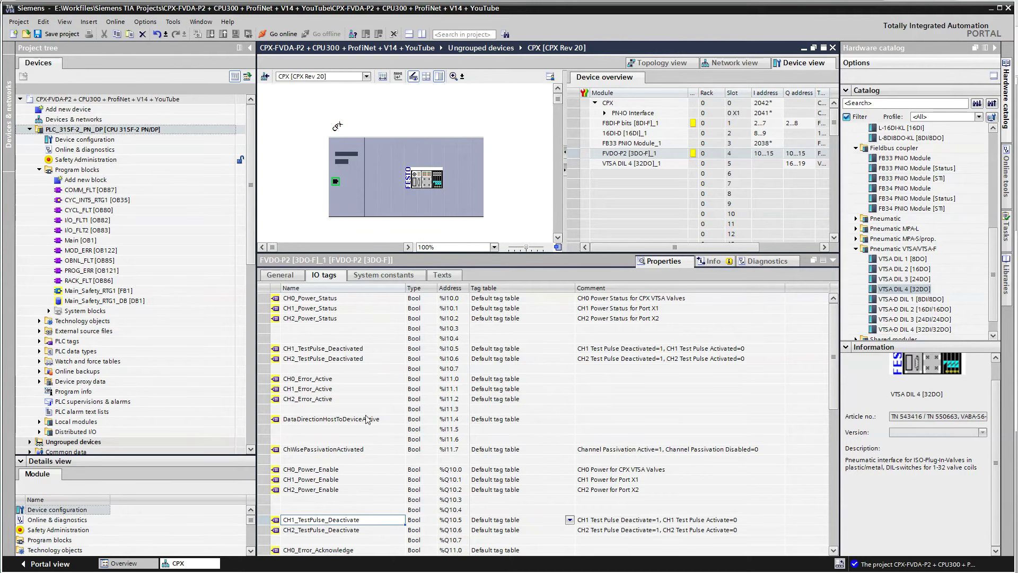
click(361, 470)
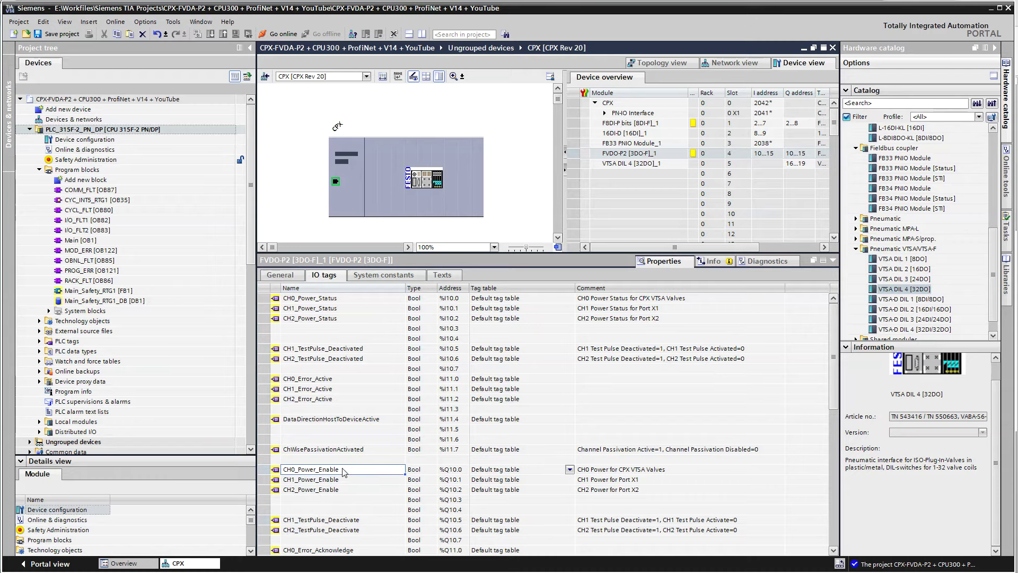
click(353, 299)
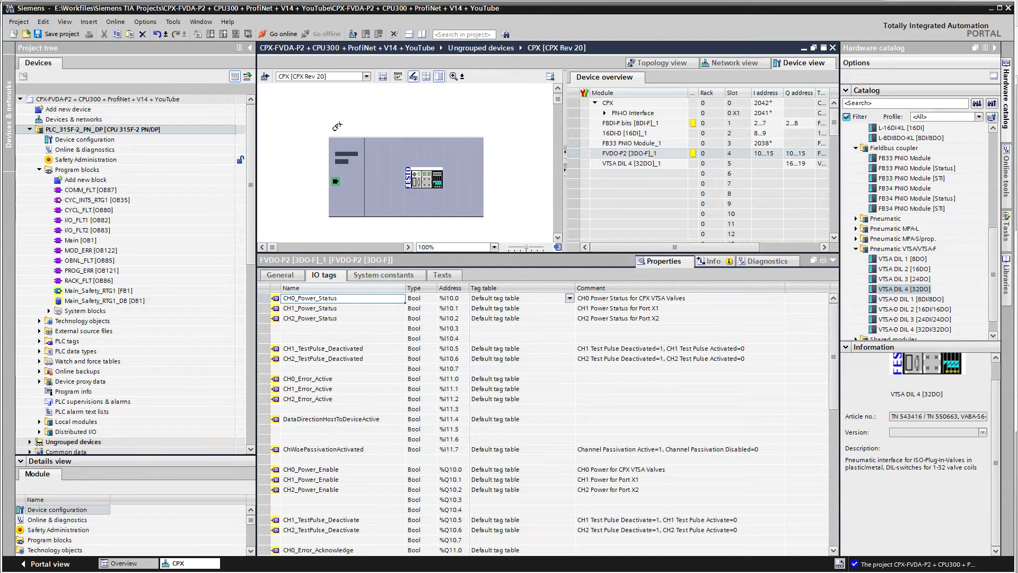
Check CH0 in the manual's input data bit-pattern table, then return to the TIA Portal tag table
key(alt+Tab)
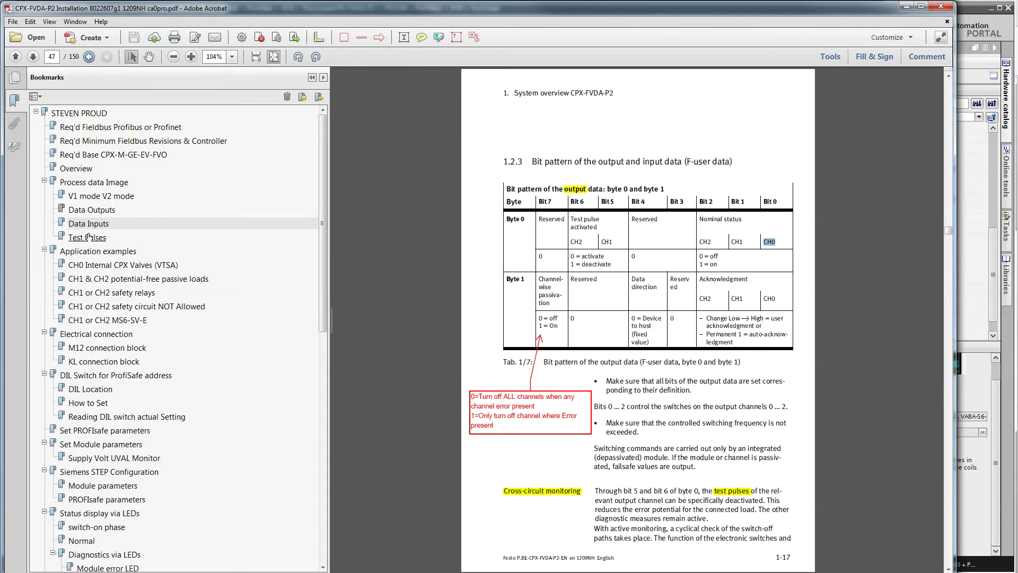
click(88, 224)
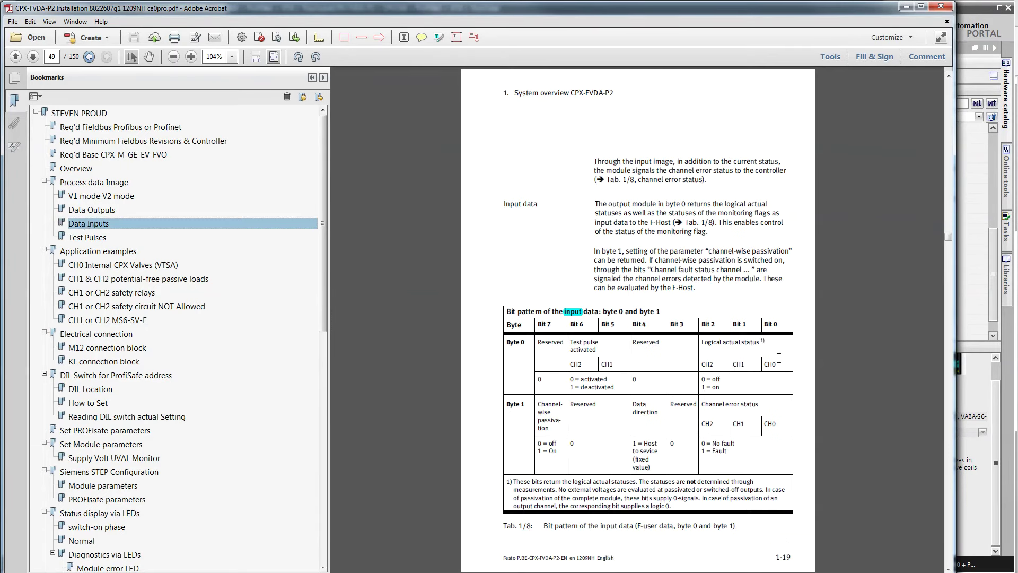
drag(782, 362, 768, 355)
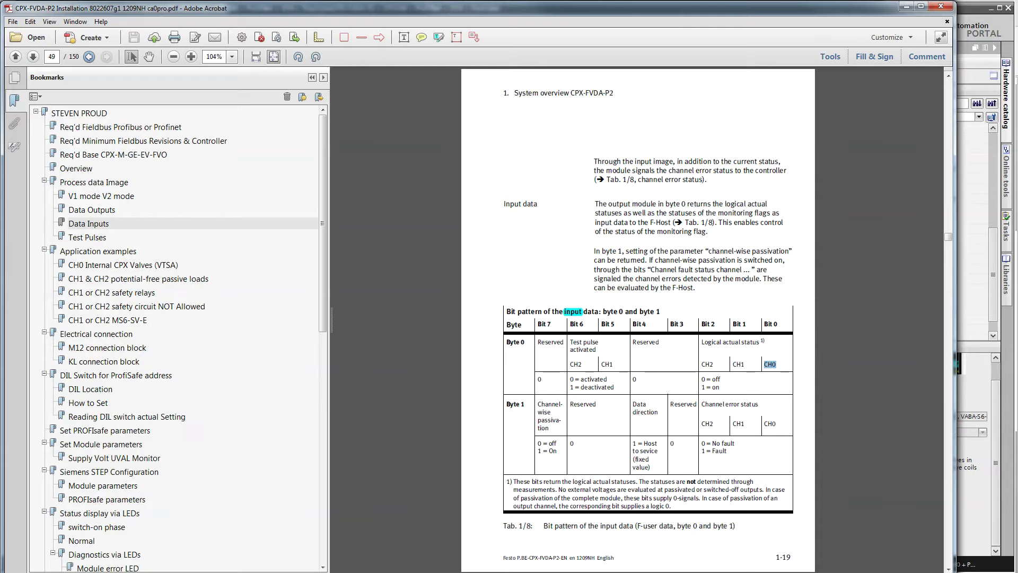
key(alt+Tab)
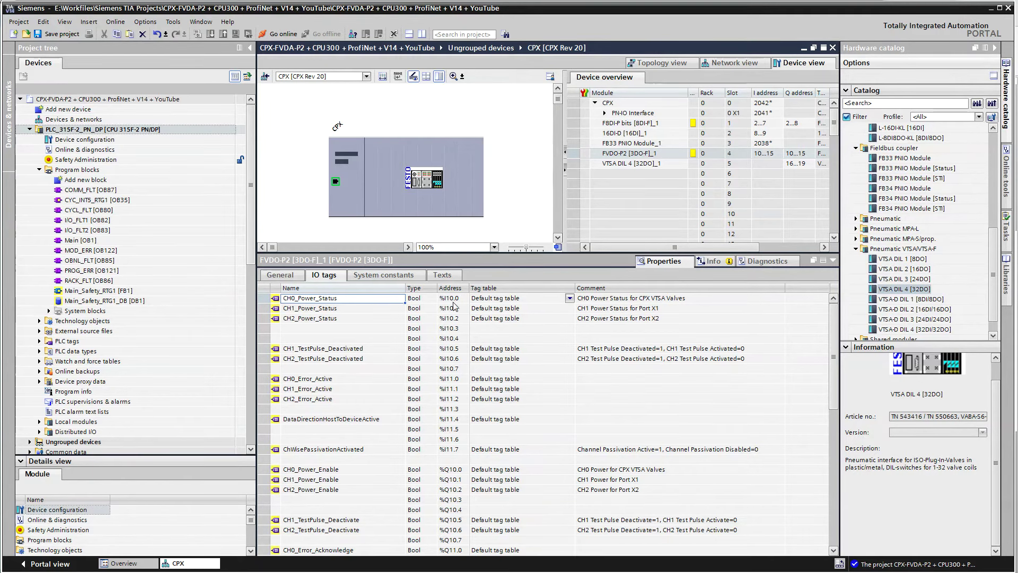
Save the project and compile PLC_315F-2_PN_DP, which finishes with 0 errors and 0 warnings
click(60, 34)
click(117, 129)
click(202, 34)
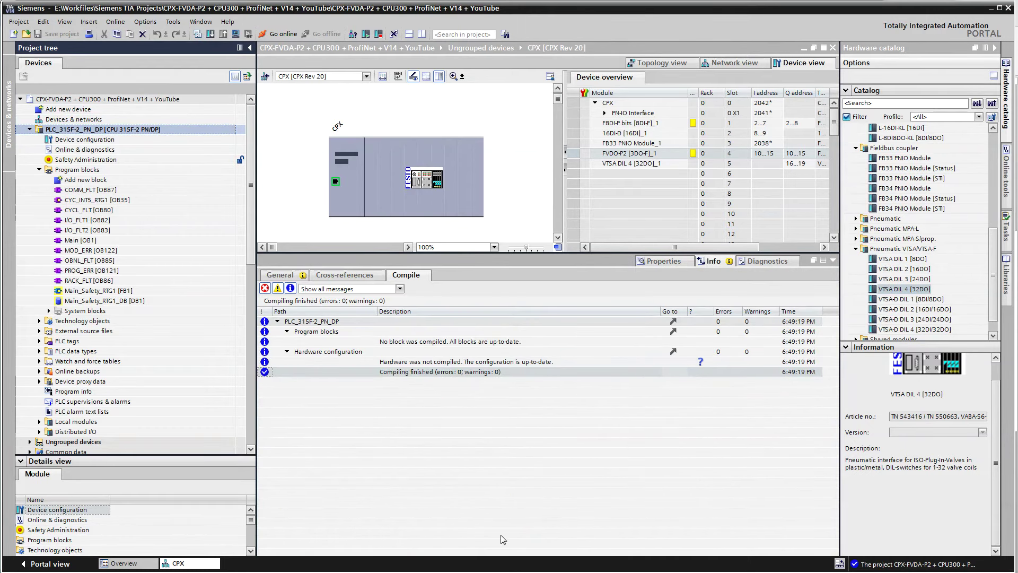
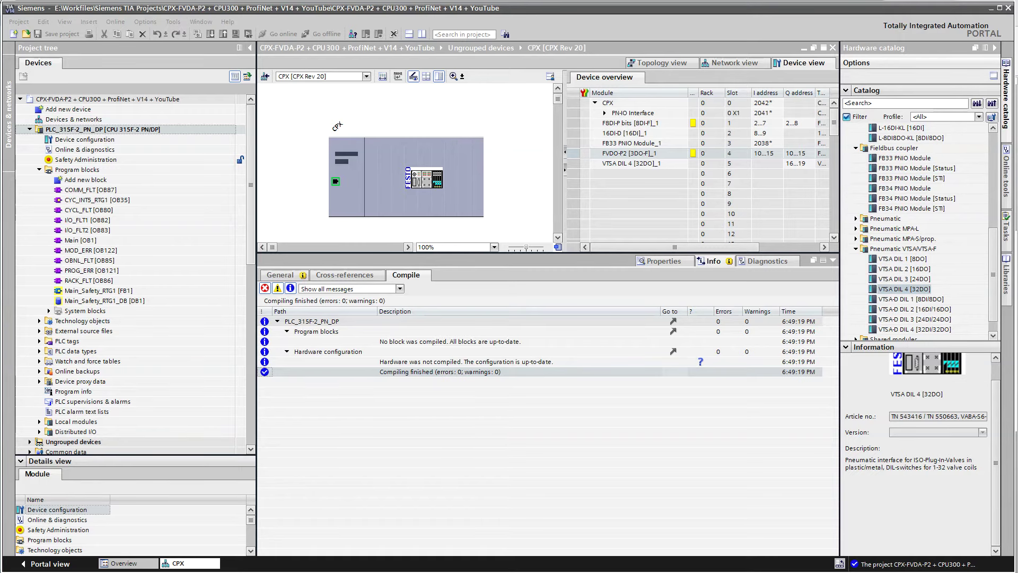
In Safety Administration for F-runtime group 1, rename the Main_Safety_RTG1 block to SafetyMain
double_click(85, 159)
click(310, 109)
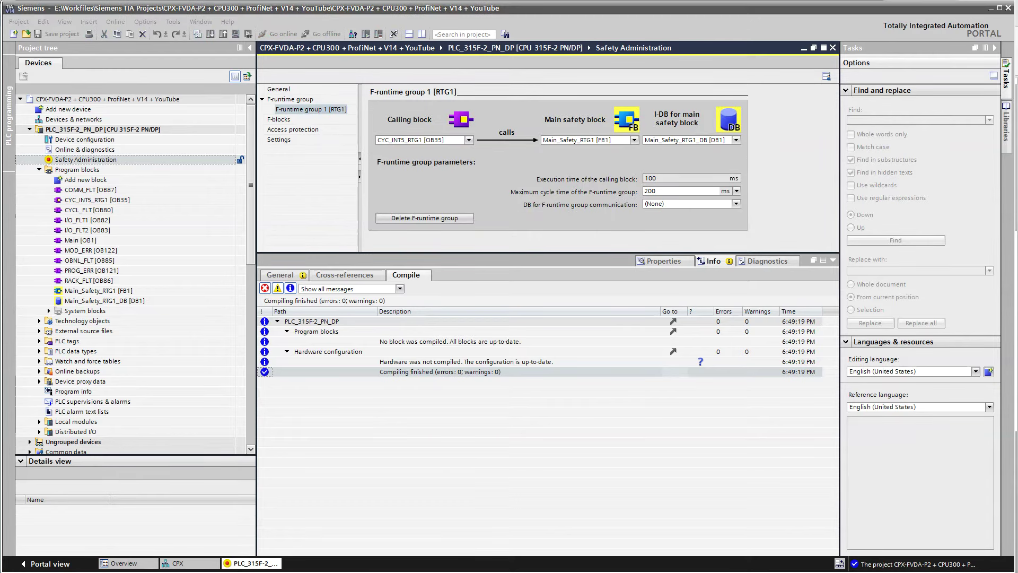
click(92, 292)
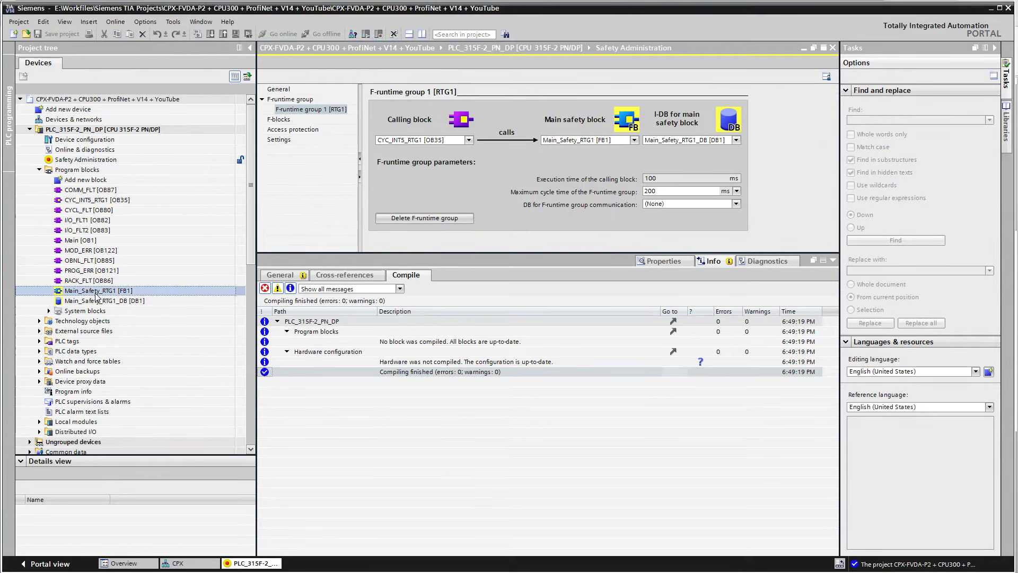
click(93, 296)
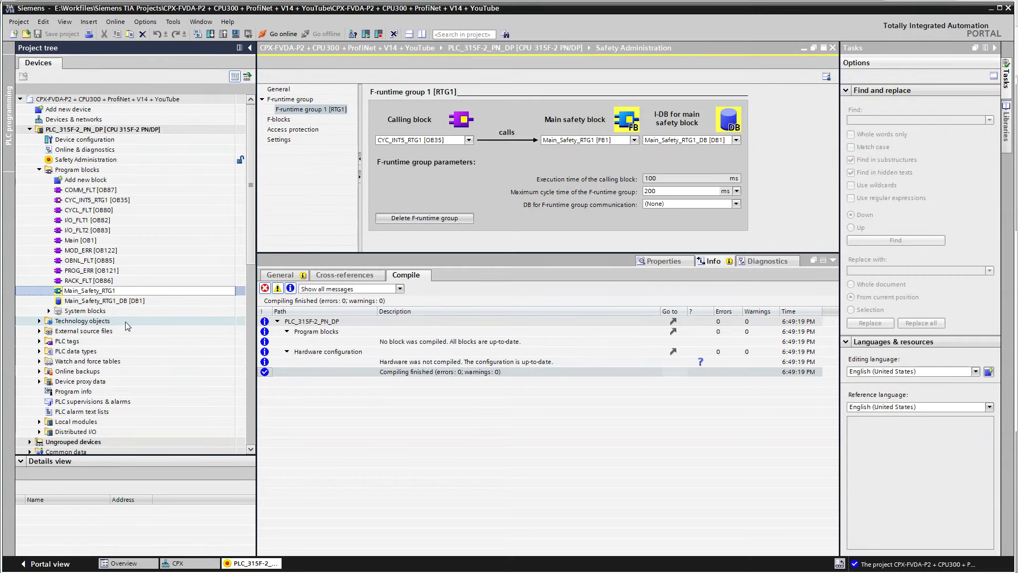
key(shift+Home)
key(Delete)
text(Main)
key(shift+End)
key(Delete)
key(shift+Home)
key(Return)
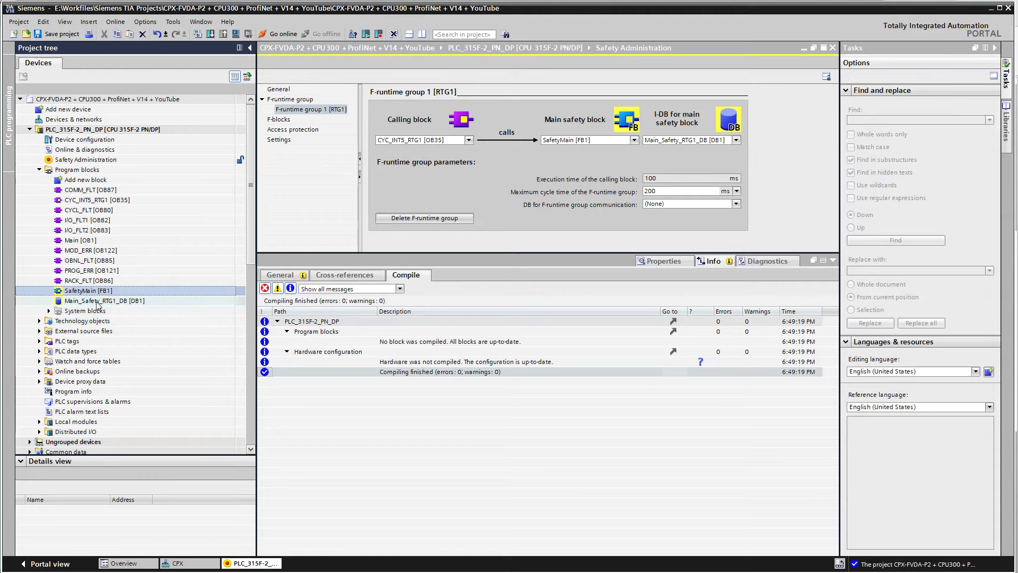
Rename the instance block Main_Safety_RTG1_DB to SafetyMain_DBInst in the project tree
click(597, 139)
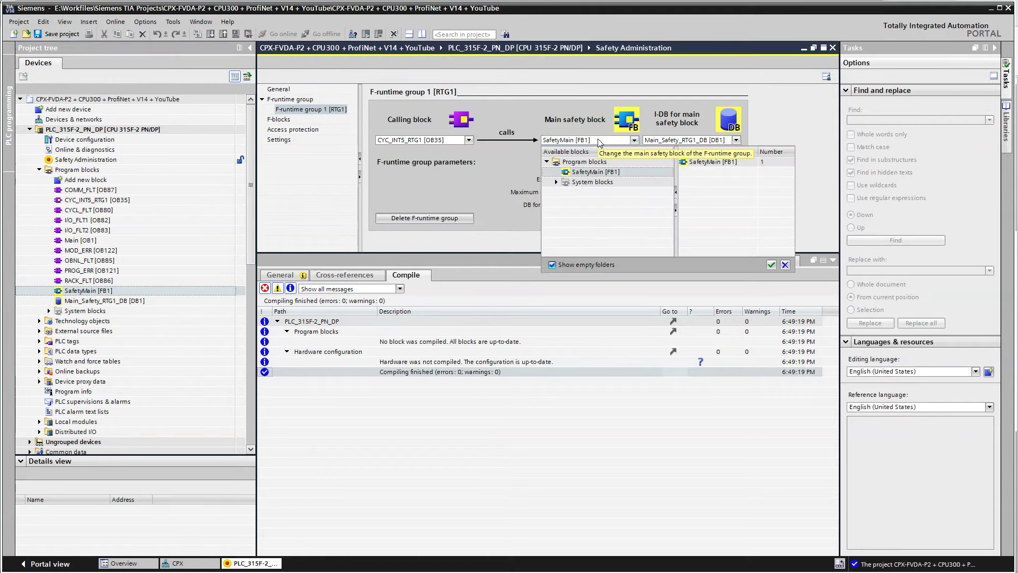
click(598, 140)
click(104, 301)
click(104, 301)
drag(115, 301, 10, 300)
text(SafetyMain_DB)
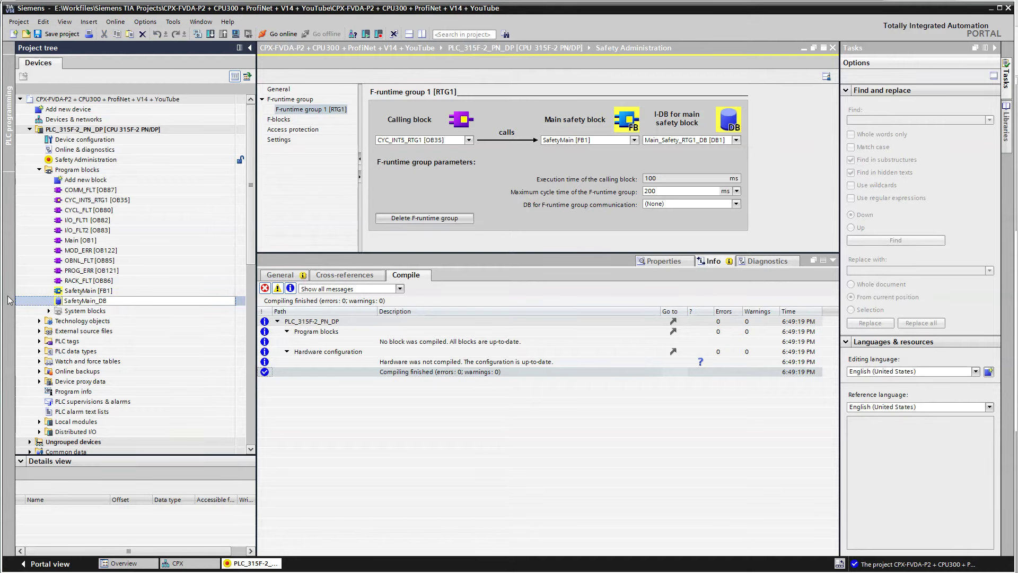
text(1nst)
key(Return)
click(90, 290)
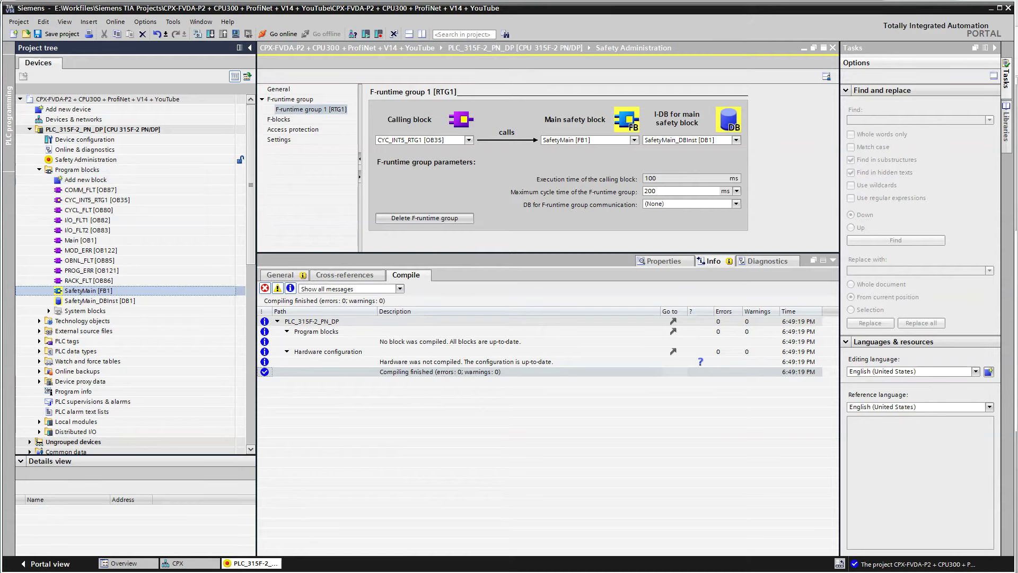
Add a fail-safe Global data block named SafetyDB under Program blocks
double_click(86, 180)
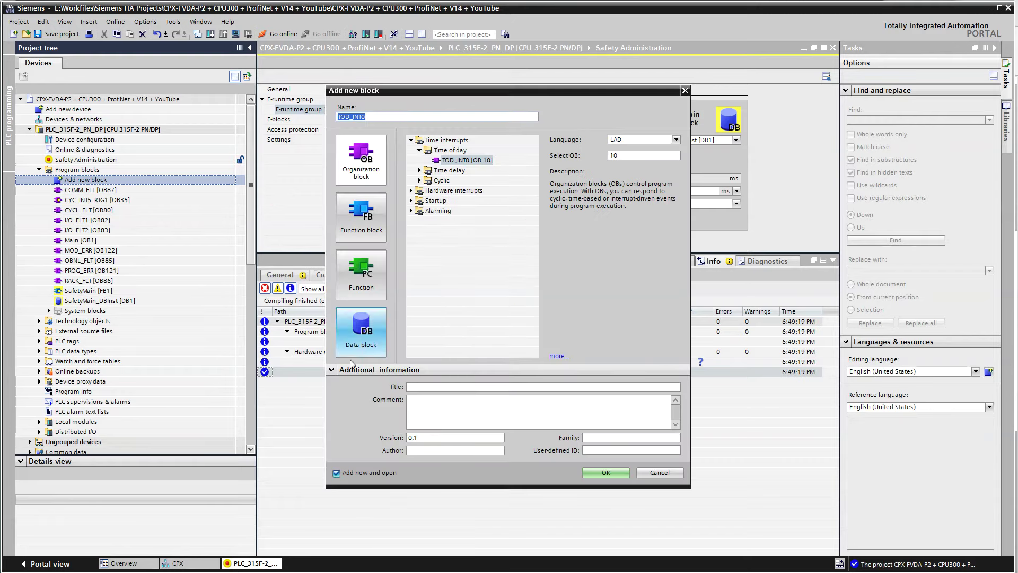
click(361, 329)
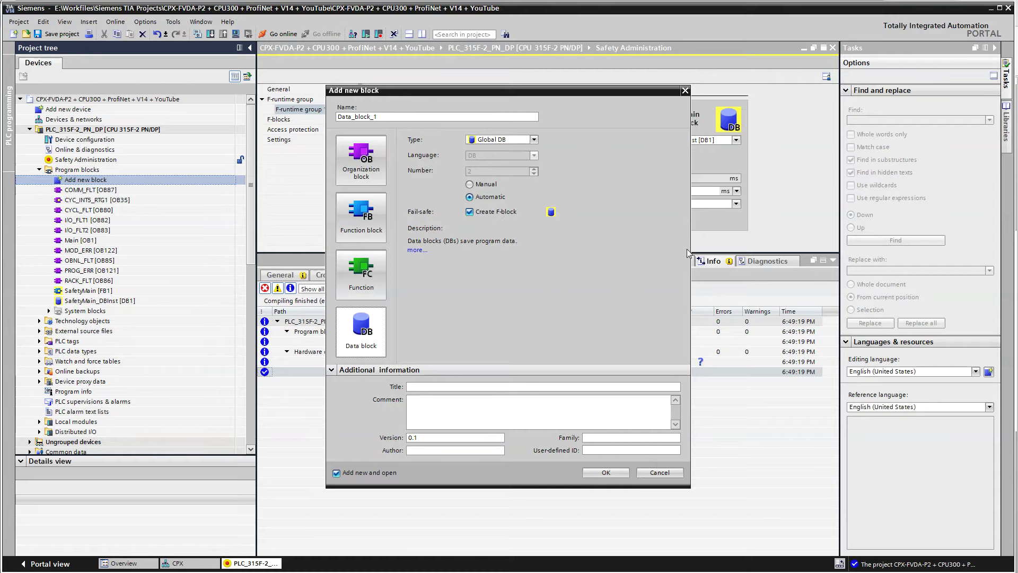
double_click(393, 116)
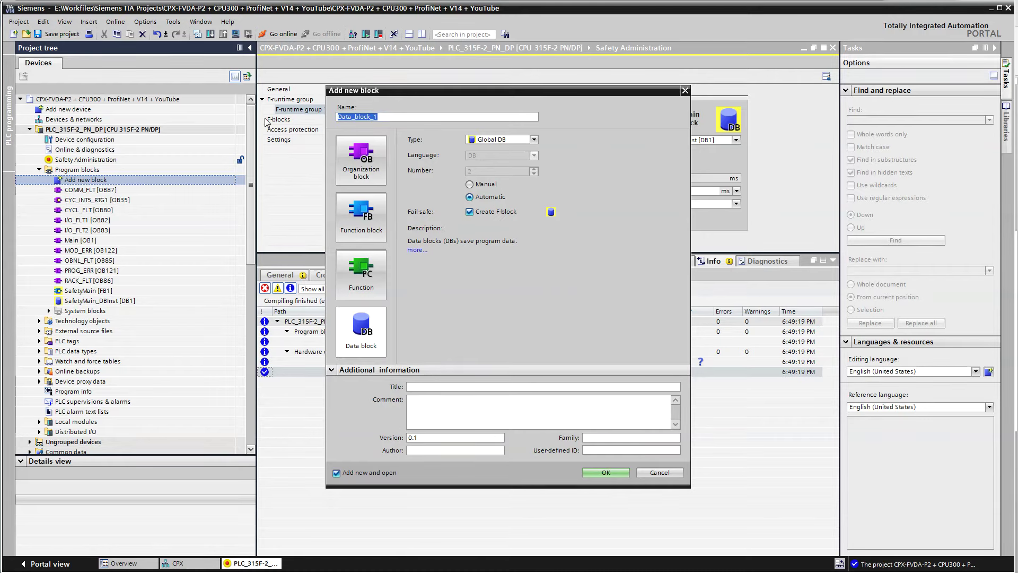
text(SafetyDB)
key(Return)
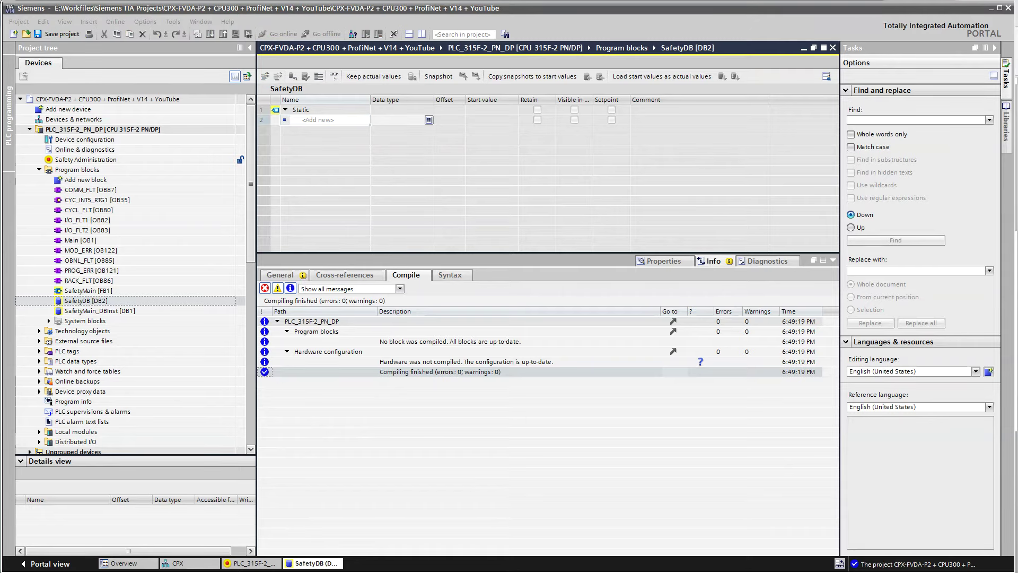
Paste Bools MemAck, Ack and CH0_Power_Enable_Inverse into SafetyDB, widen the Name column, and save
click(276, 123)
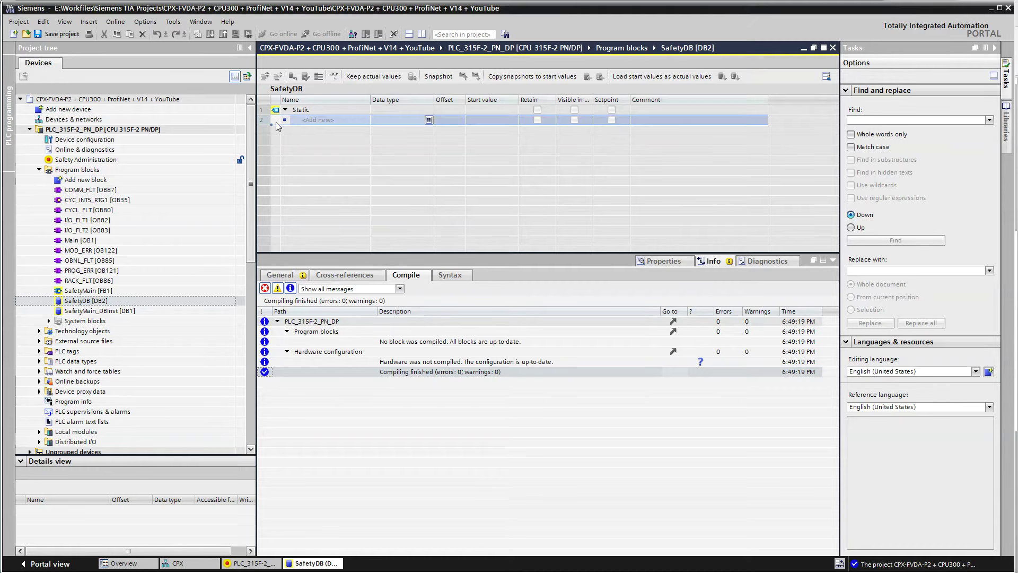
key(ctrl+v)
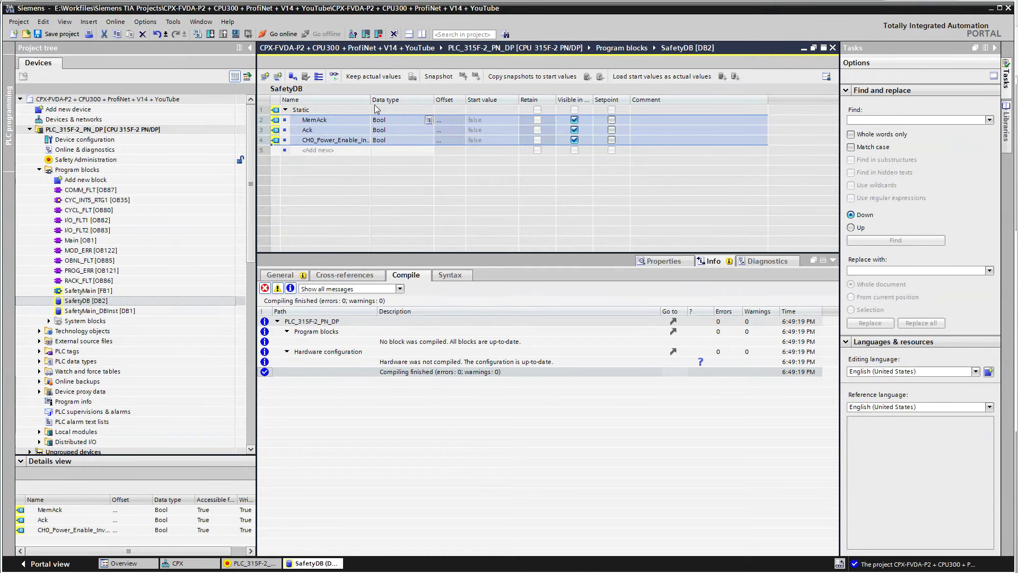
drag(373, 99, 401, 99)
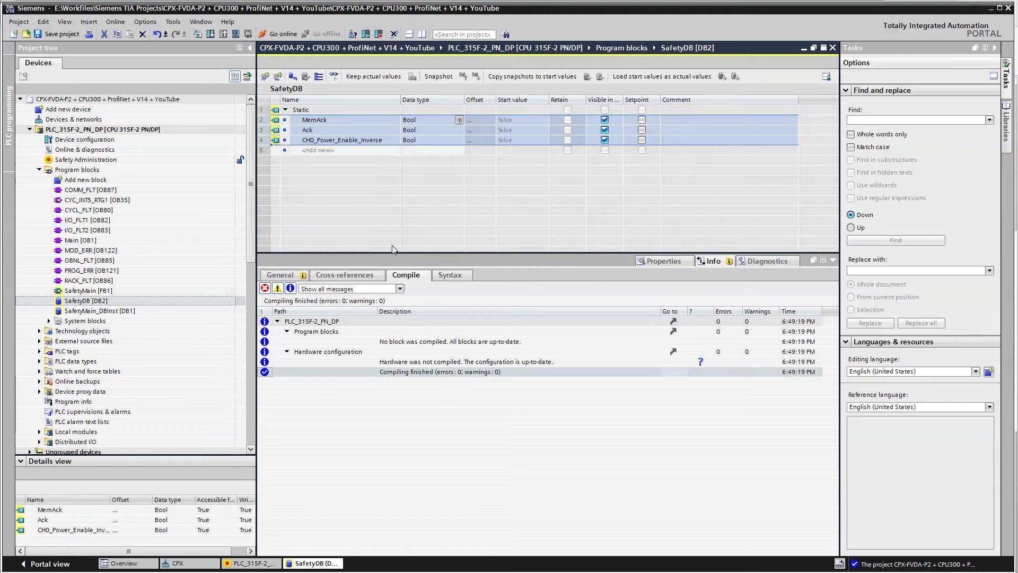
key(ctrl+s)
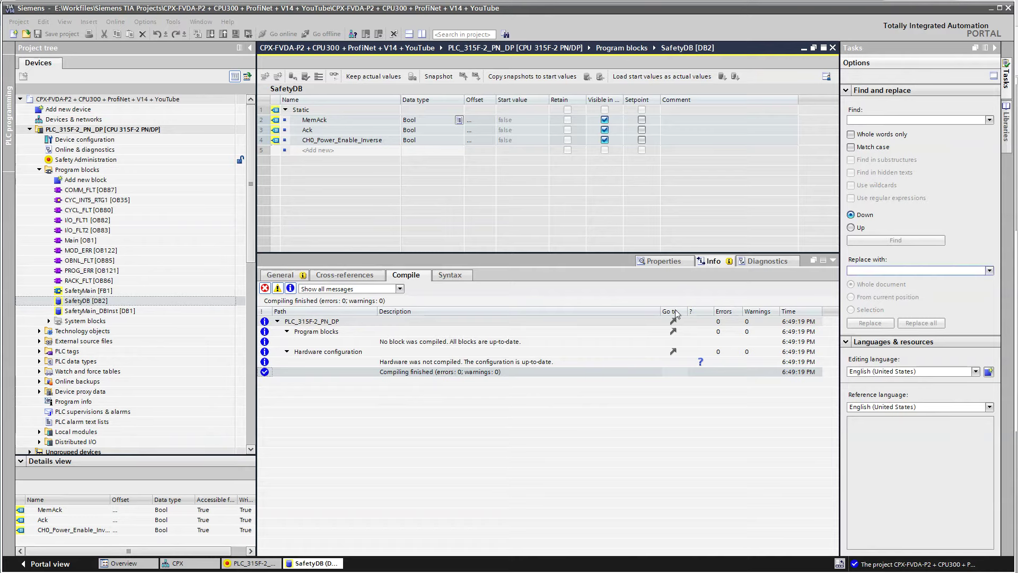
Open SafetyMain [FB1], replace its empty Network 1 with the 16 prepared networks, and expose the interface
click(87, 291)
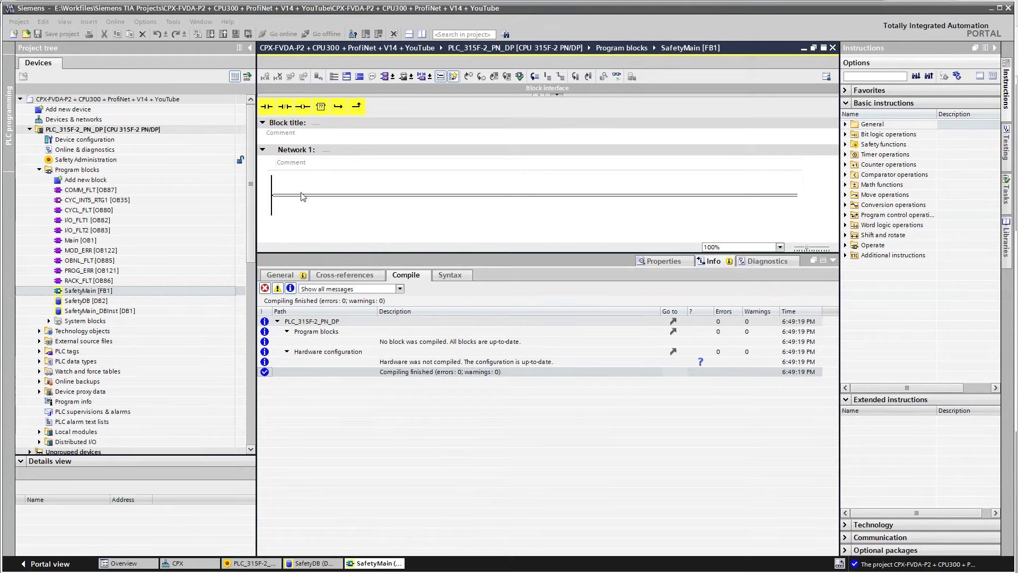
click(289, 150)
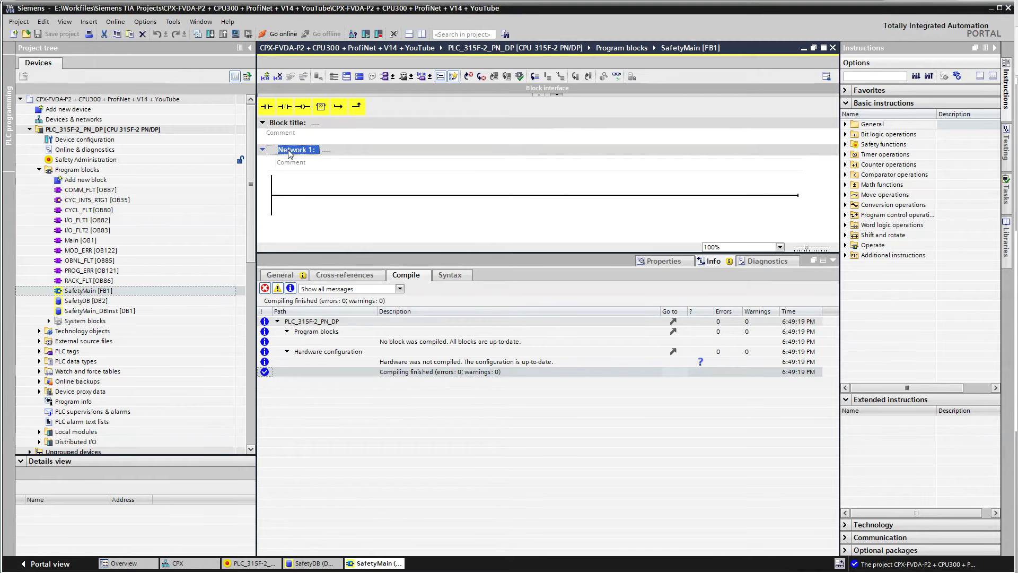
key(Delete)
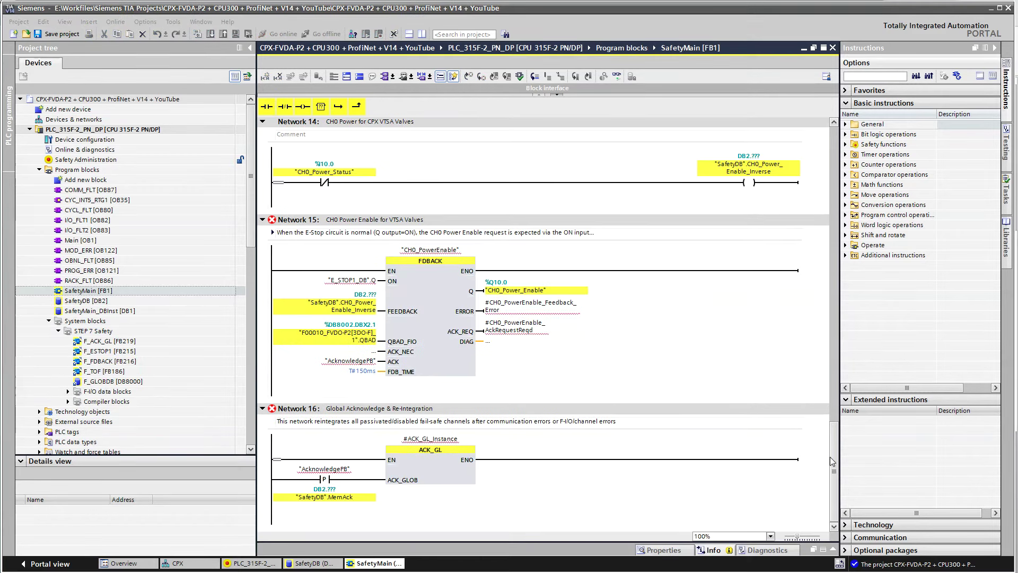
drag(833, 460, 822, 135)
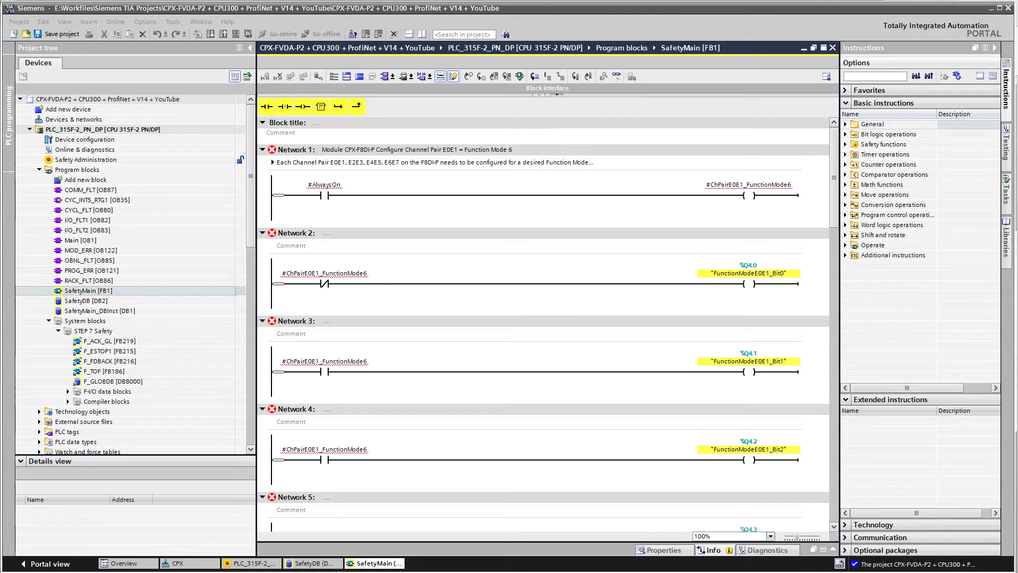
drag(555, 96, 520, 335)
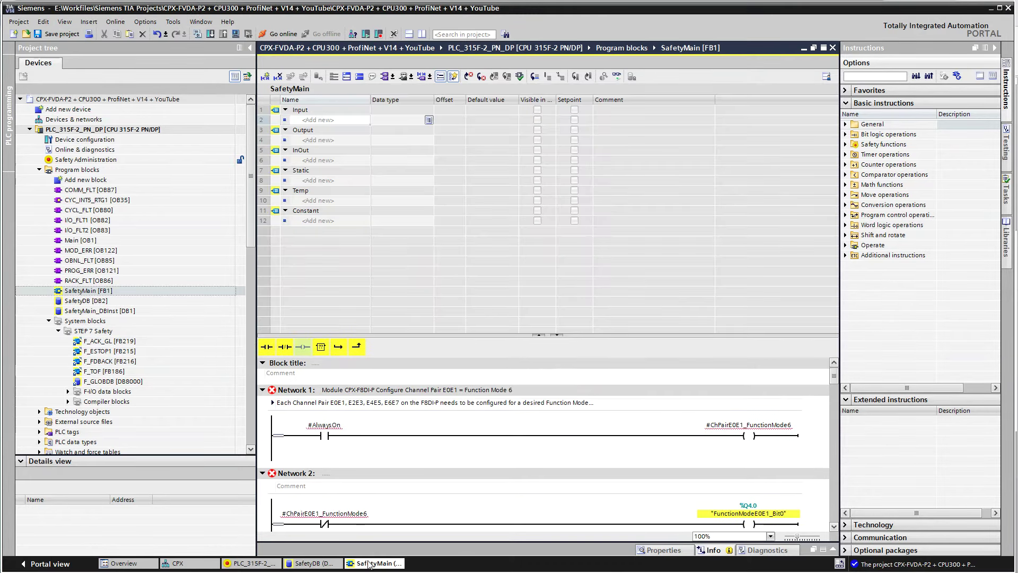
Paste Static ACK_GL_Instance and AlwaysOn plus six Temp Bools into SafetyMain's interface
click(334, 533)
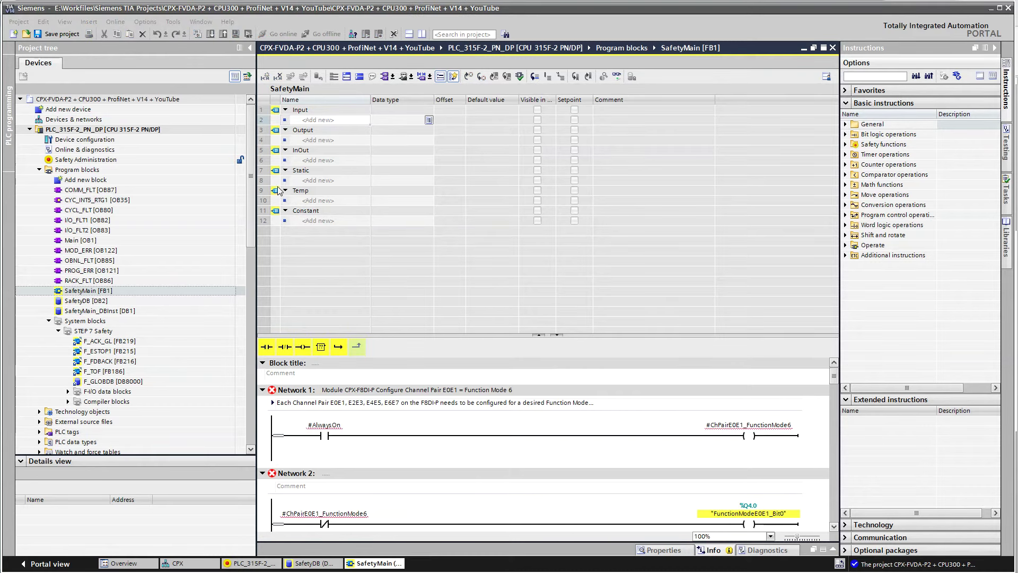
click(277, 182)
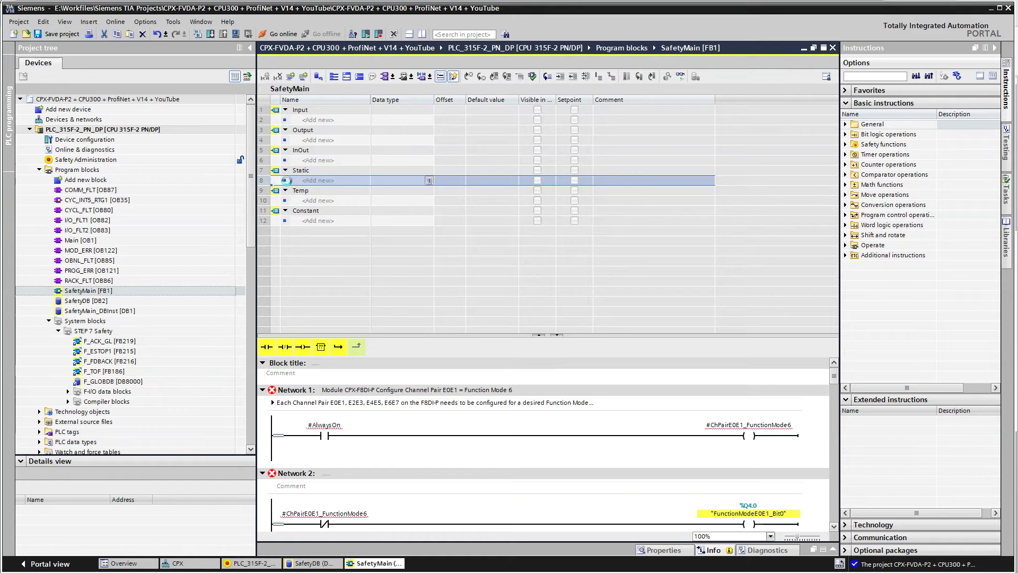
key(ctrl+v)
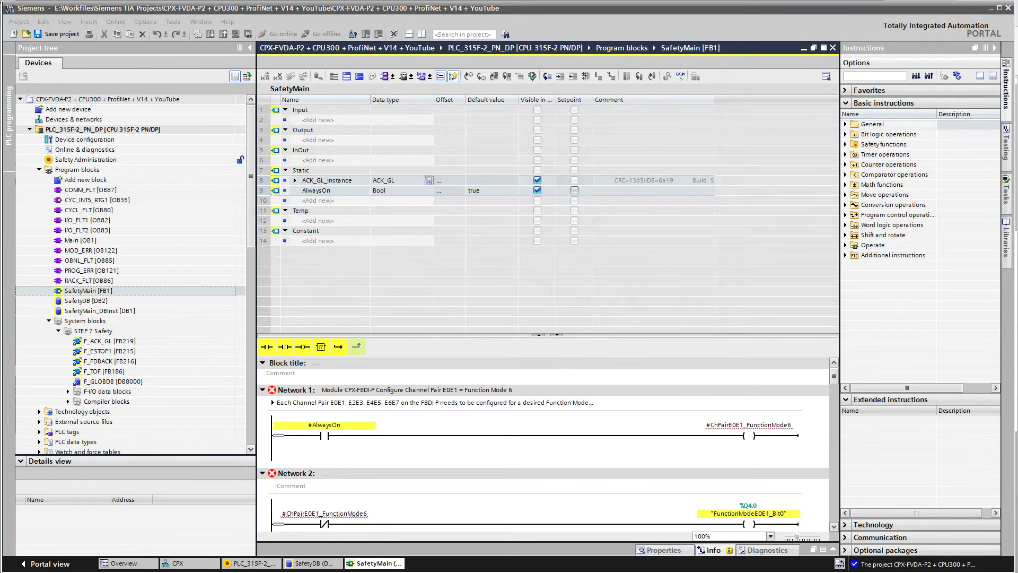
click(276, 221)
key(ctrl+v)
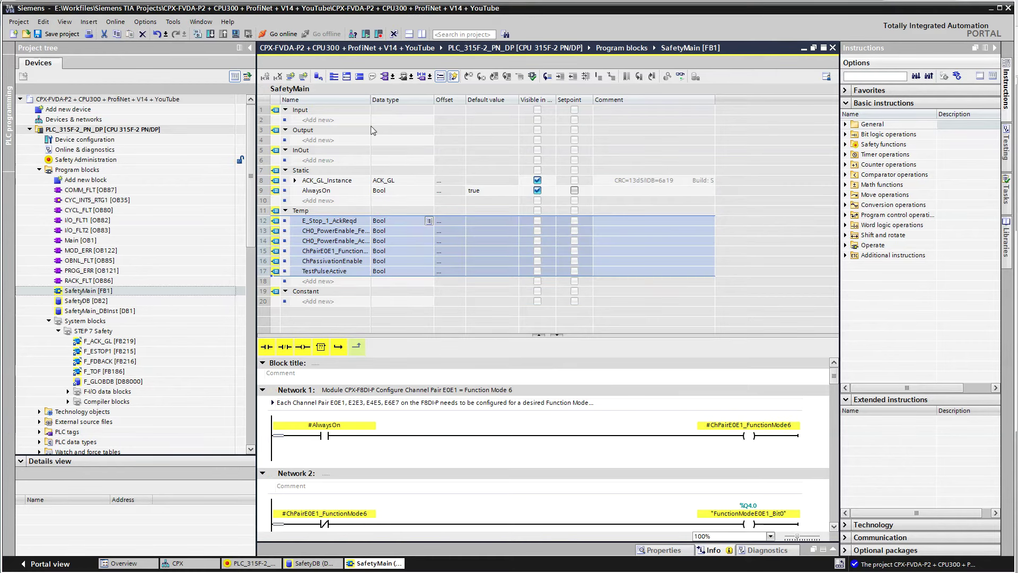
double_click(424, 105)
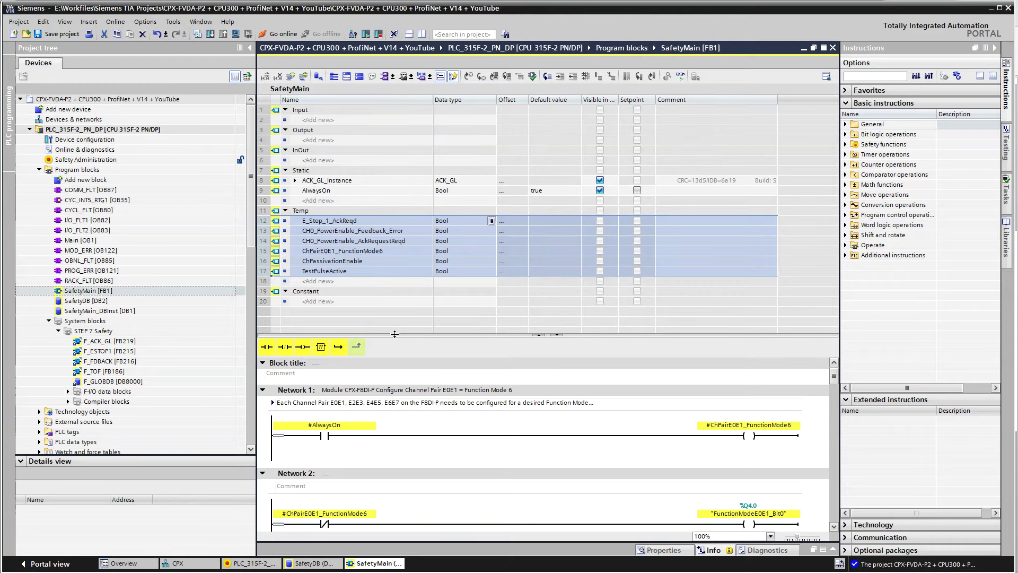
Collapse all SafetyMain networks and expand Network 8 to inspect its remaining error
click(297, 393)
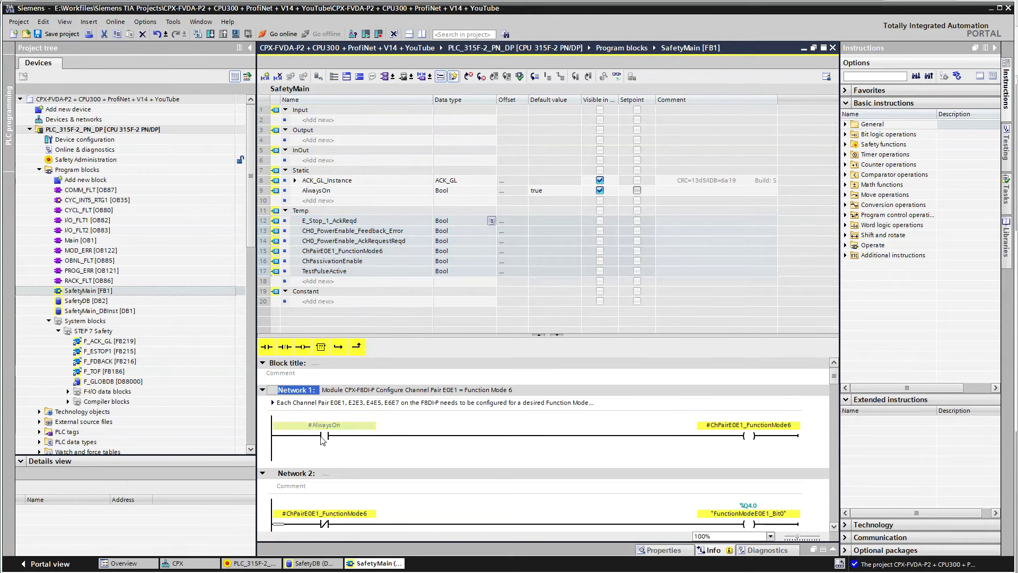
click(359, 77)
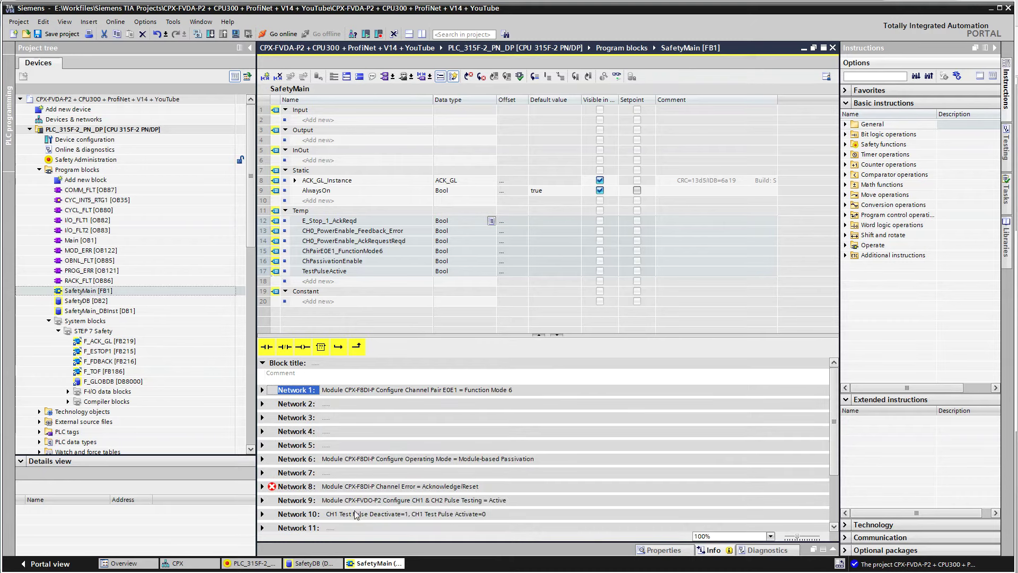
click(262, 487)
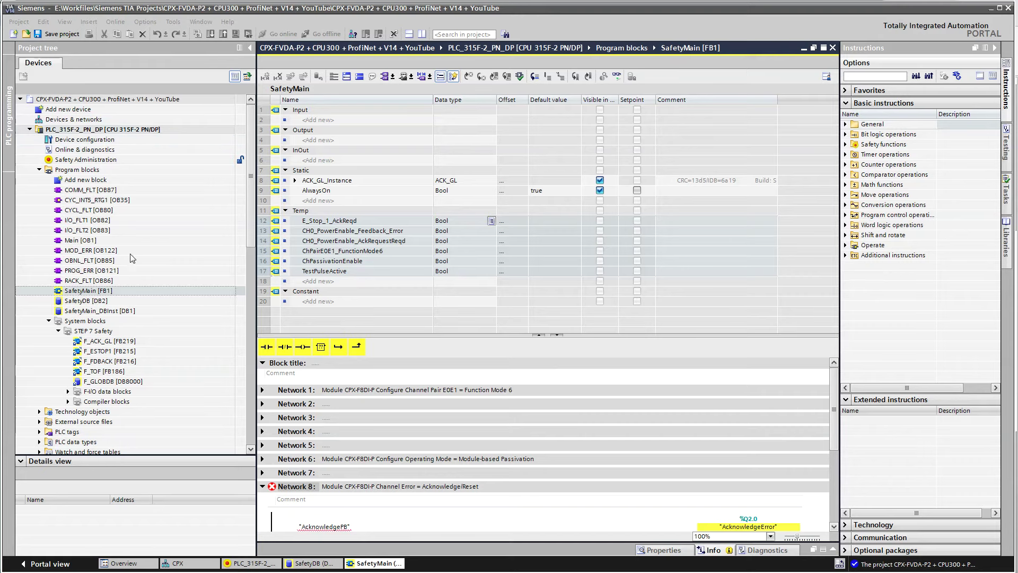
Tag input %I8.0 of the CPX 16DI-D module as AcknowledgePB, then reopen SafetyMain [FB1]
click(187, 564)
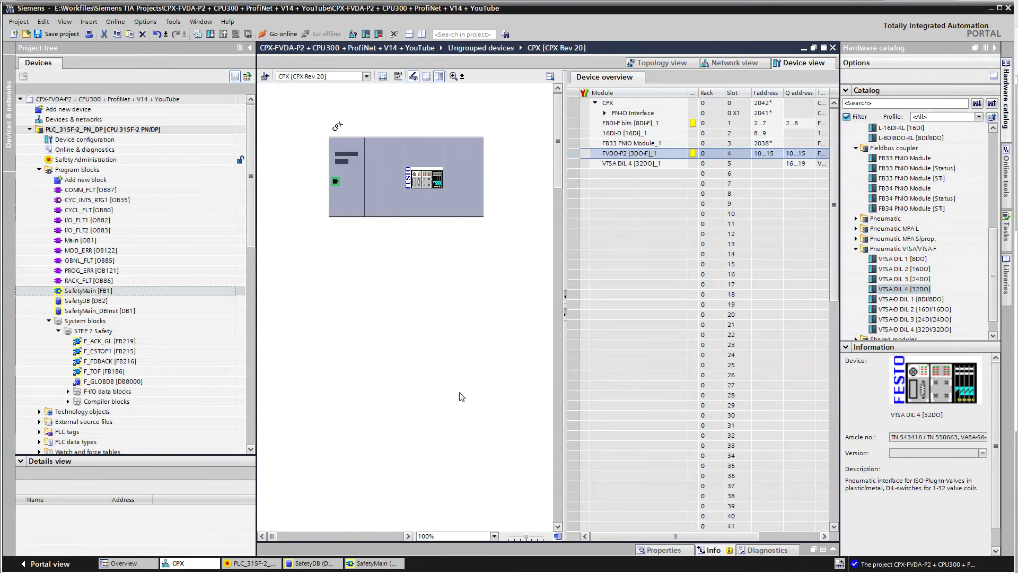
click(586, 133)
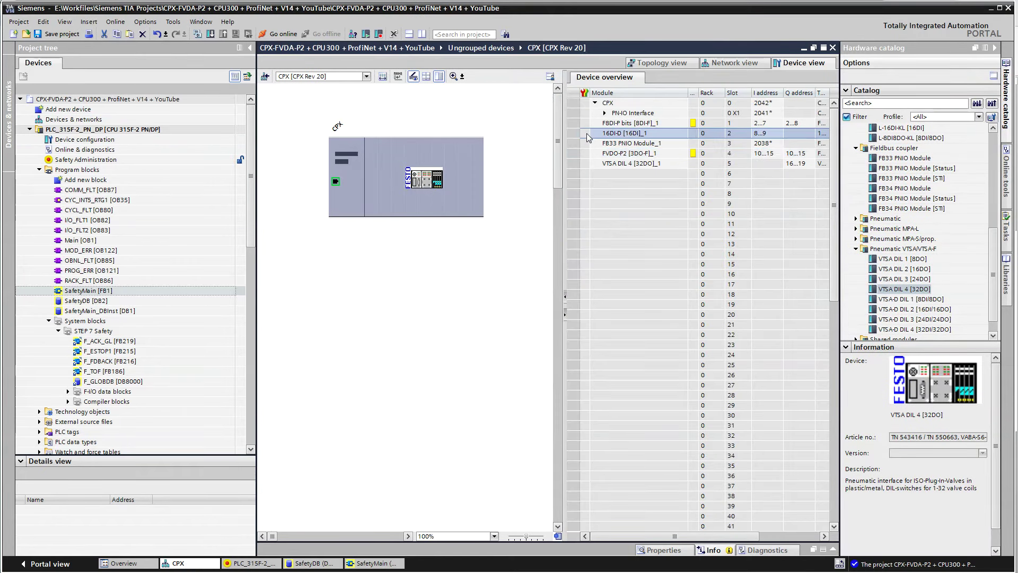
click(833, 550)
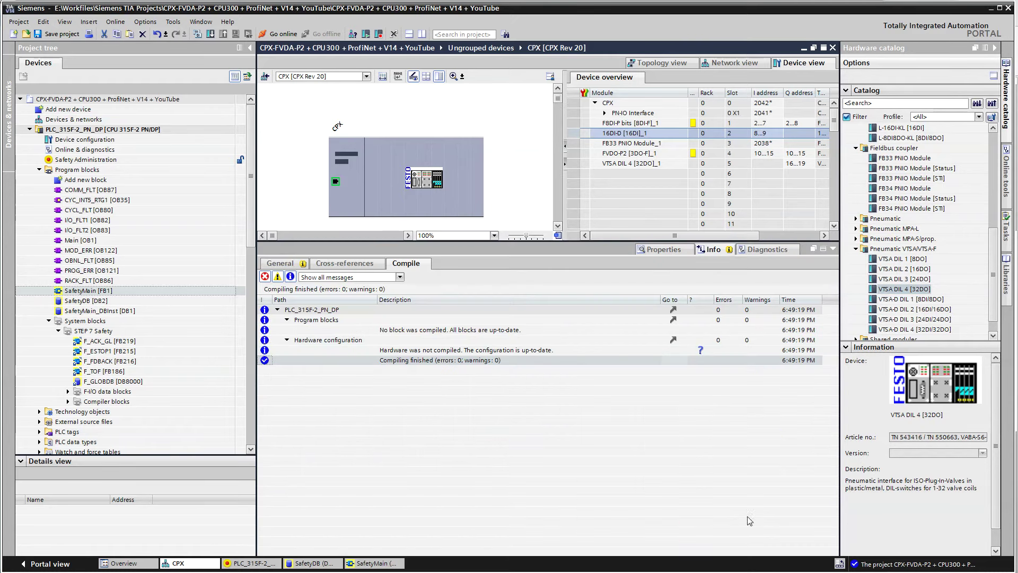
click(673, 250)
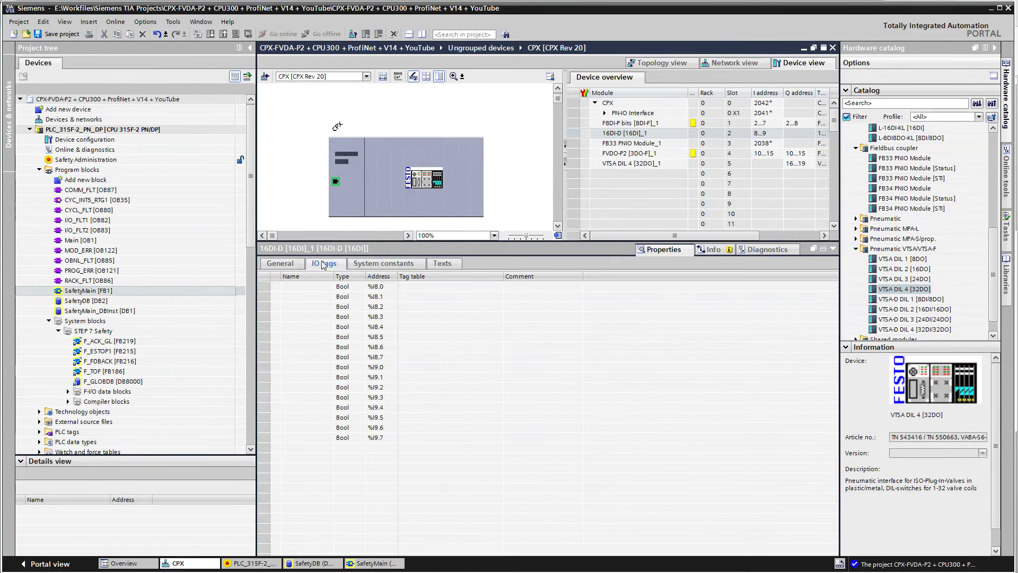
click(305, 287)
text(AcknowledgePB)
drag(334, 276, 350, 277)
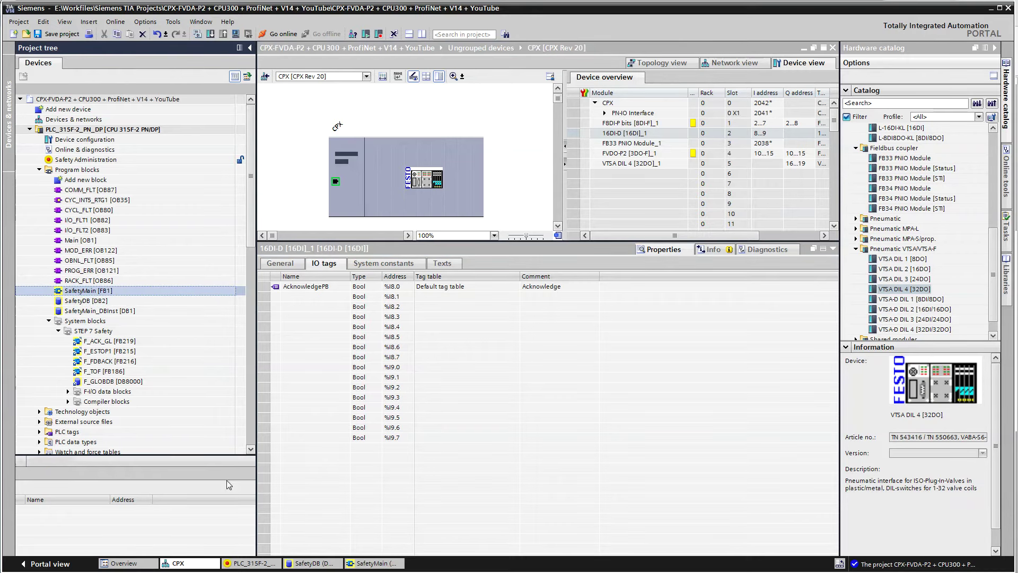
click(371, 563)
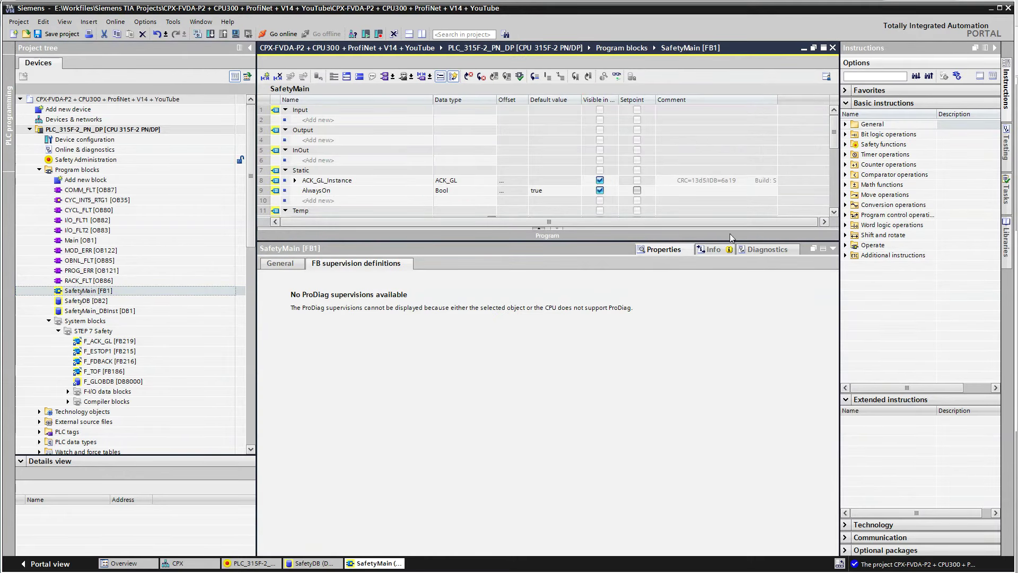
Give Network 13's ESTOP1 call its own single-instance data block E_STOP1_DB [DB3]
click(539, 229)
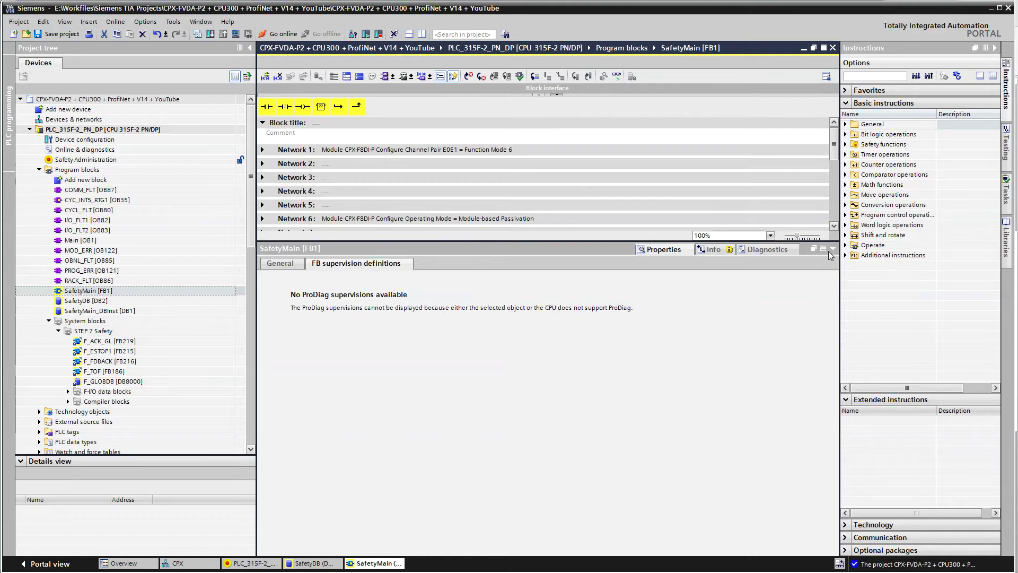
click(833, 248)
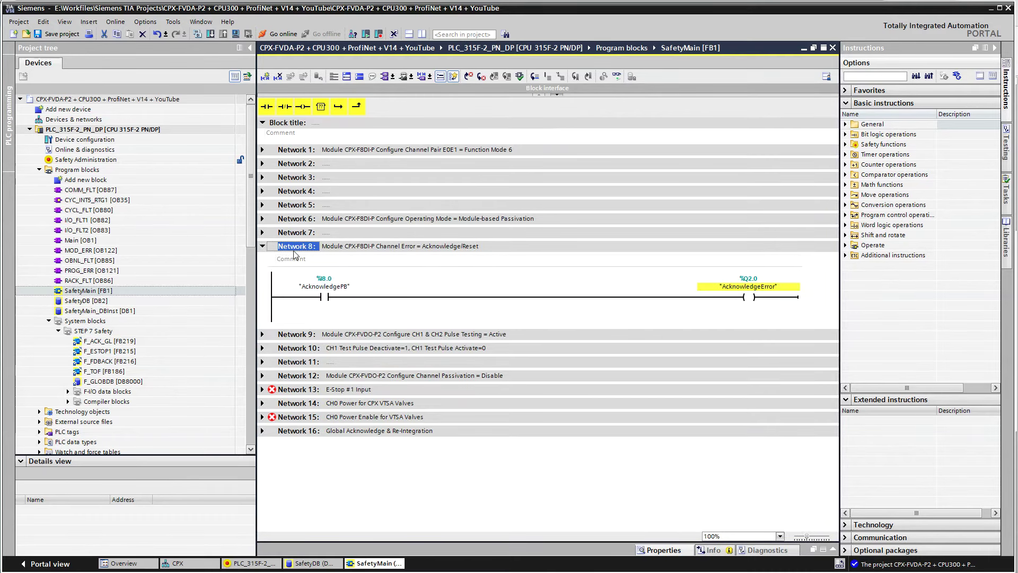
click(263, 246)
click(308, 317)
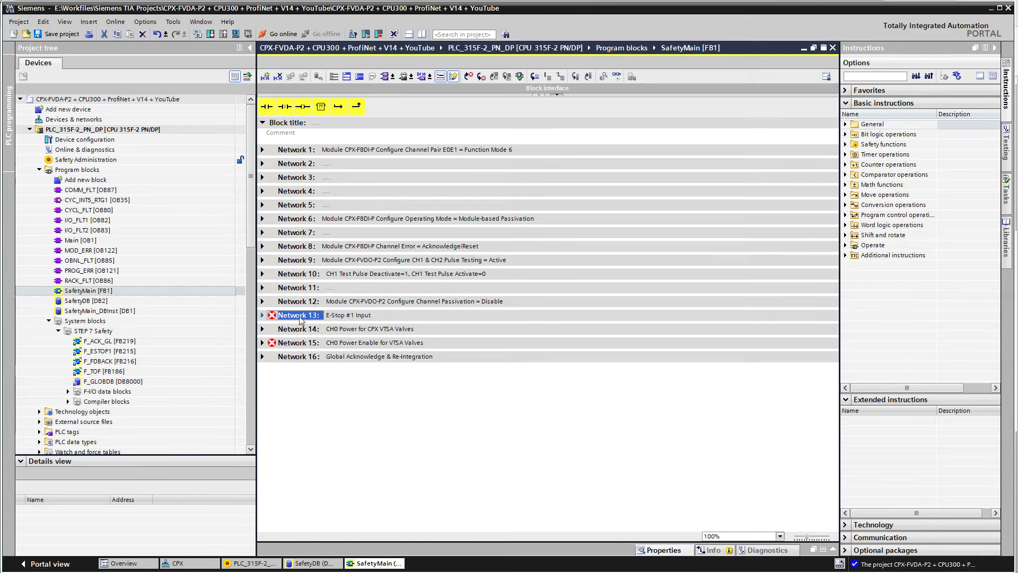
click(262, 315)
click(444, 355)
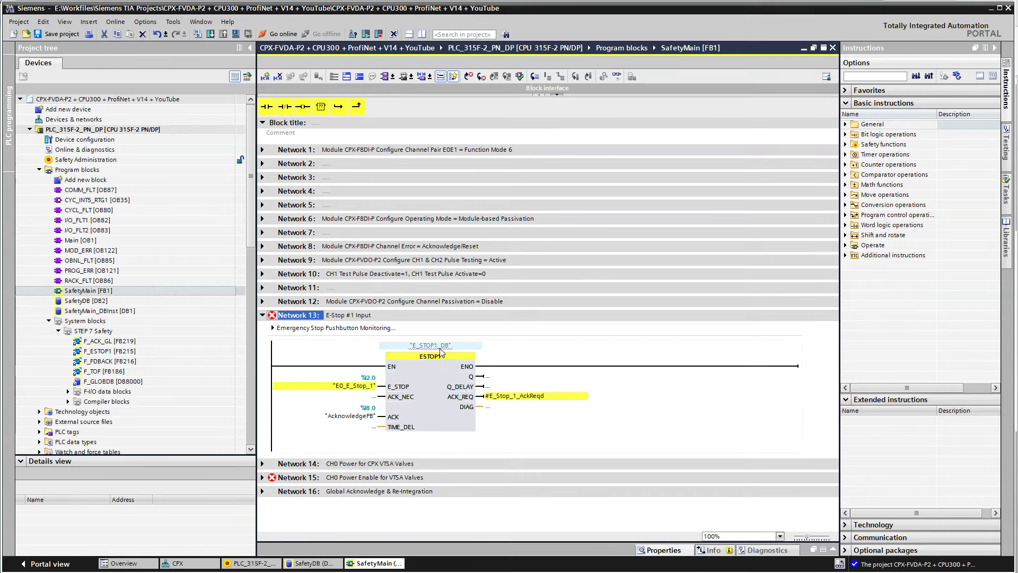
key(End)
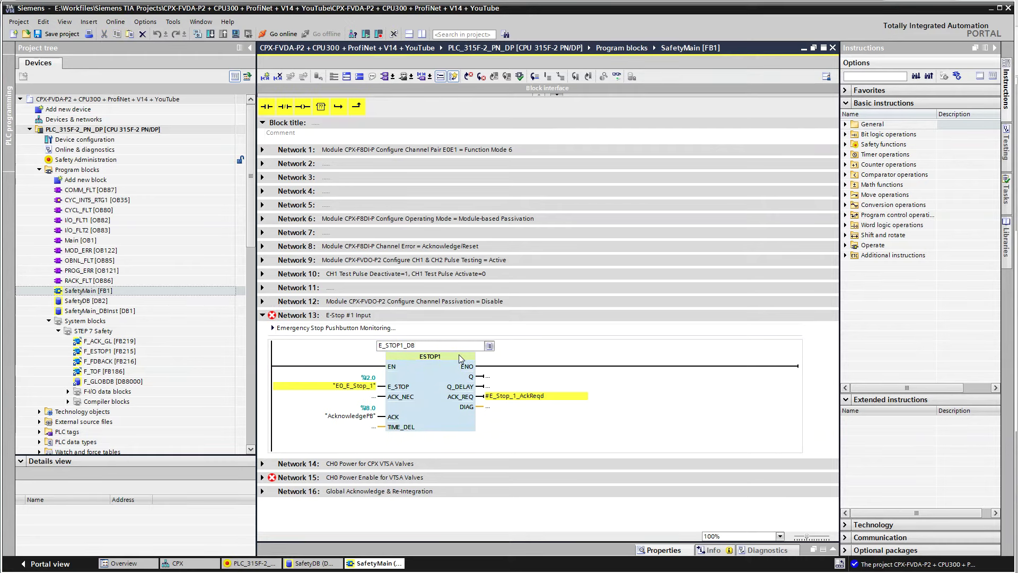
key(Return)
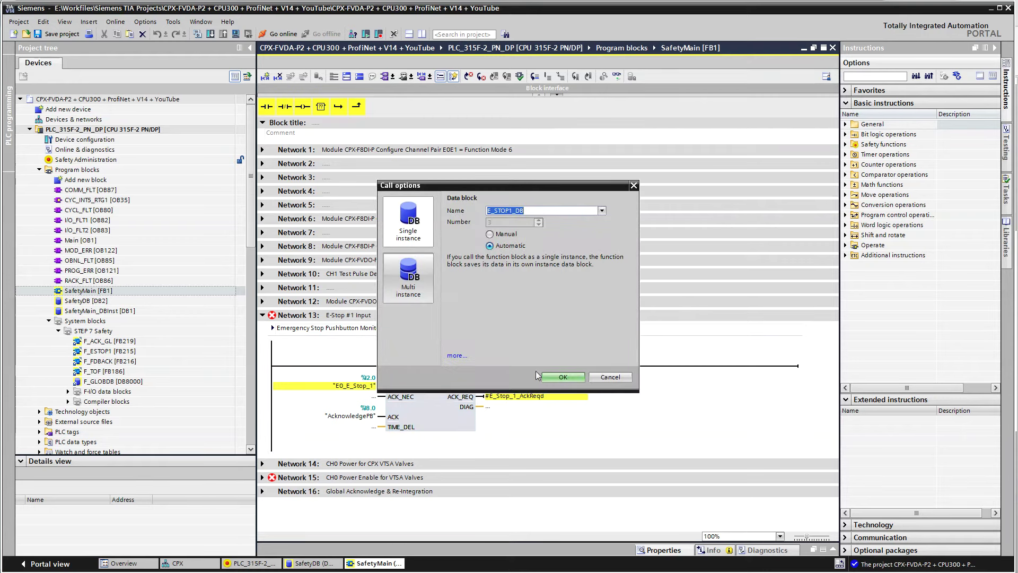
click(563, 378)
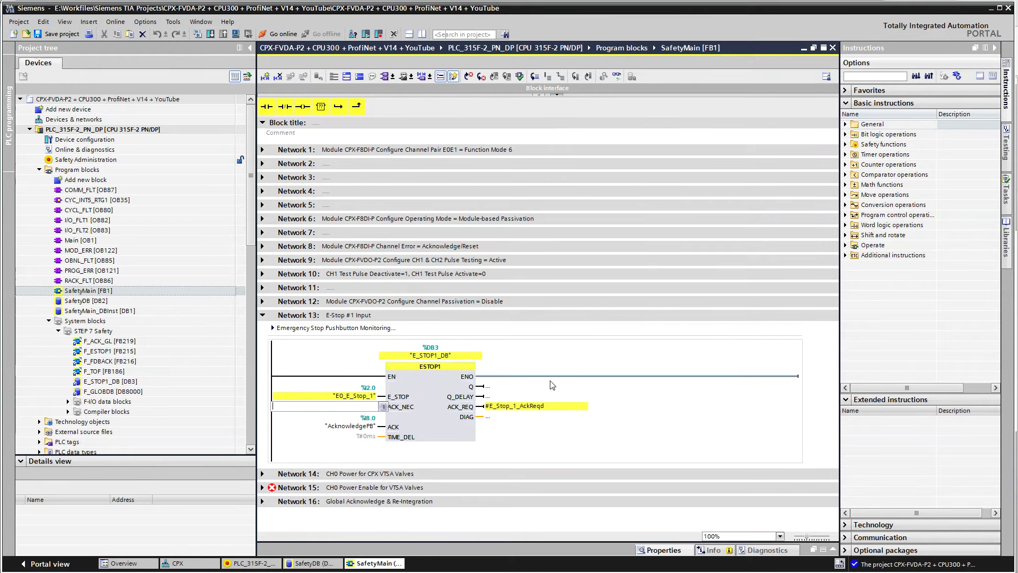
Assign Network 15's FDBACK call the single-instance data block CH0_PowerEnable [DB4]
click(263, 487)
scroll(500, 504, down, 3)
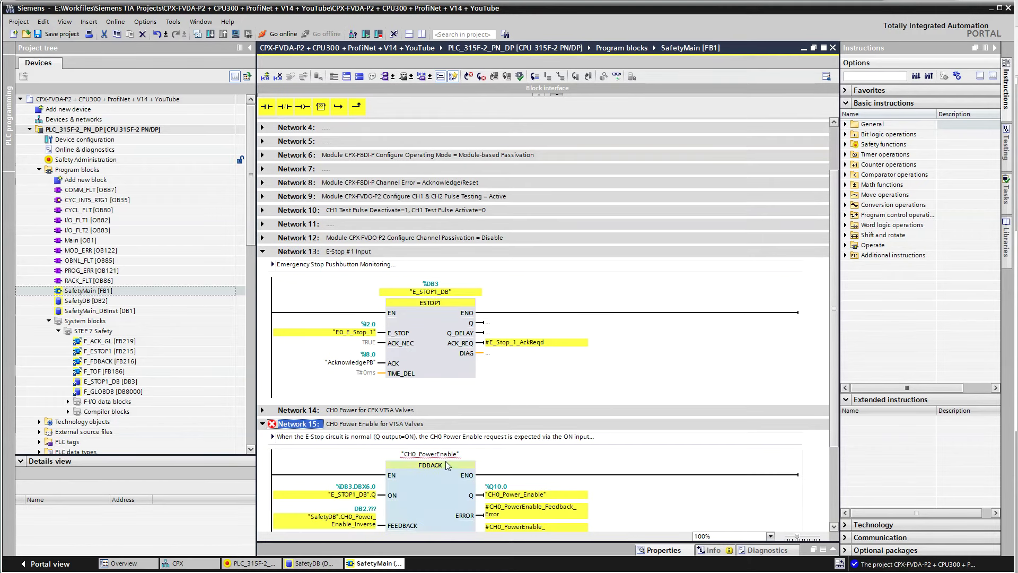
click(447, 455)
click(447, 455)
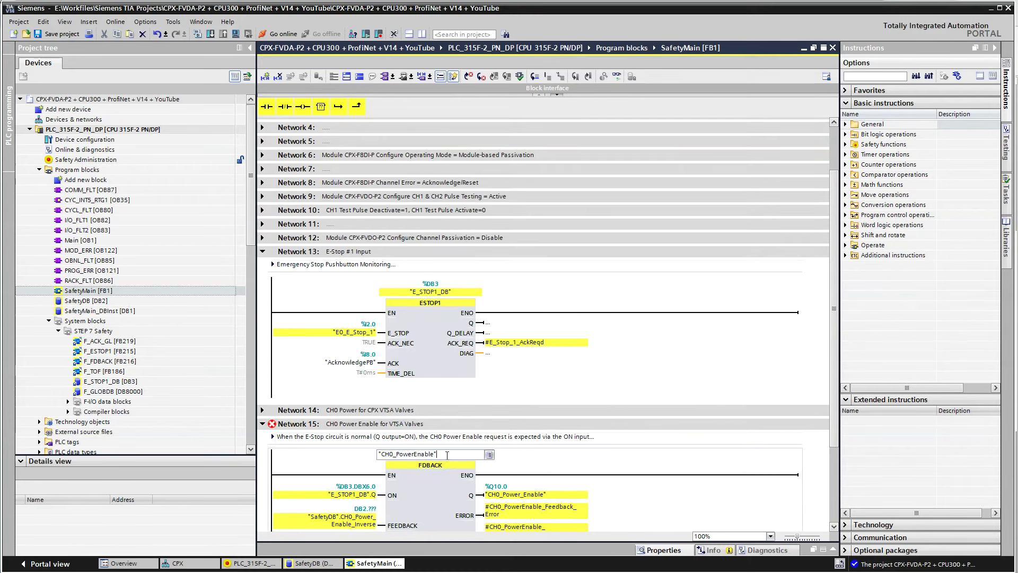
key(Return)
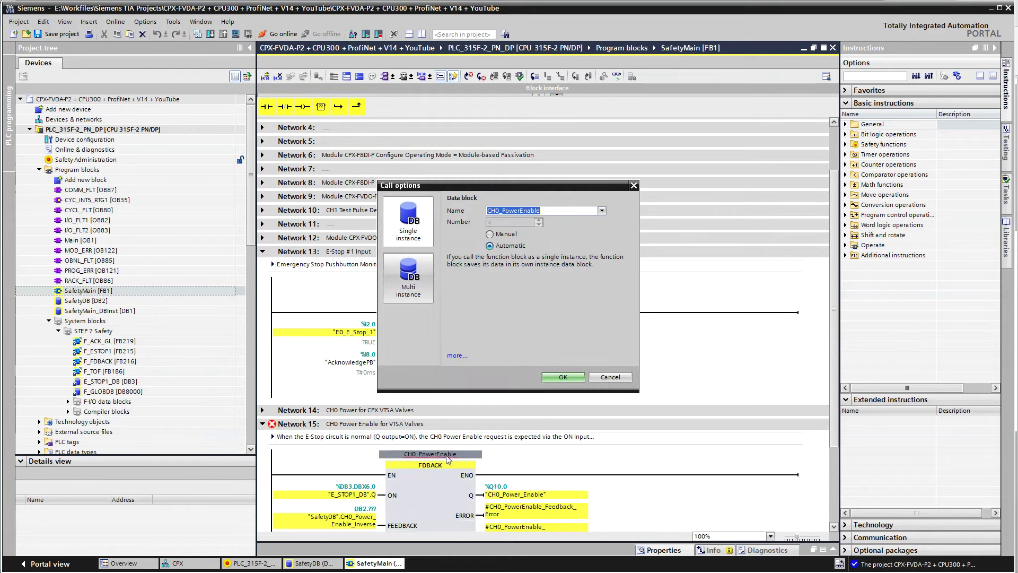
click(566, 378)
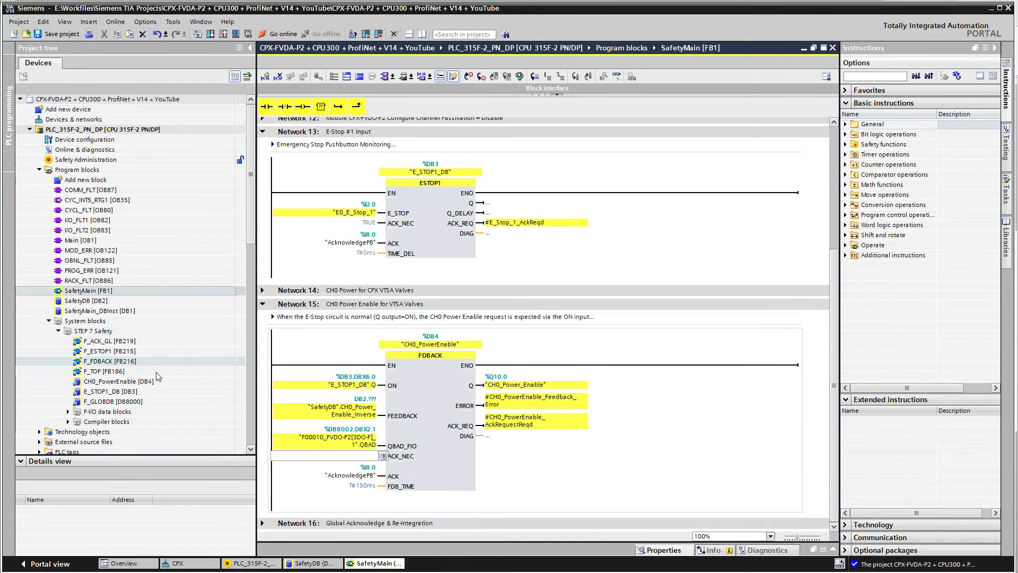
Inspect the new CH0_PowerEnable [DB4] block and collapse all SafetyMain networks
click(100, 385)
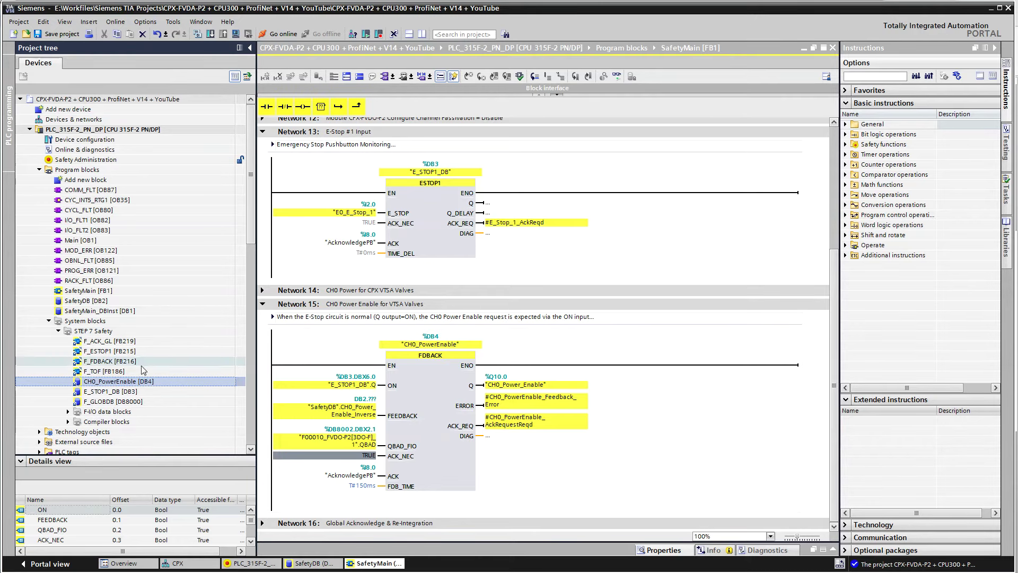
click(68, 412)
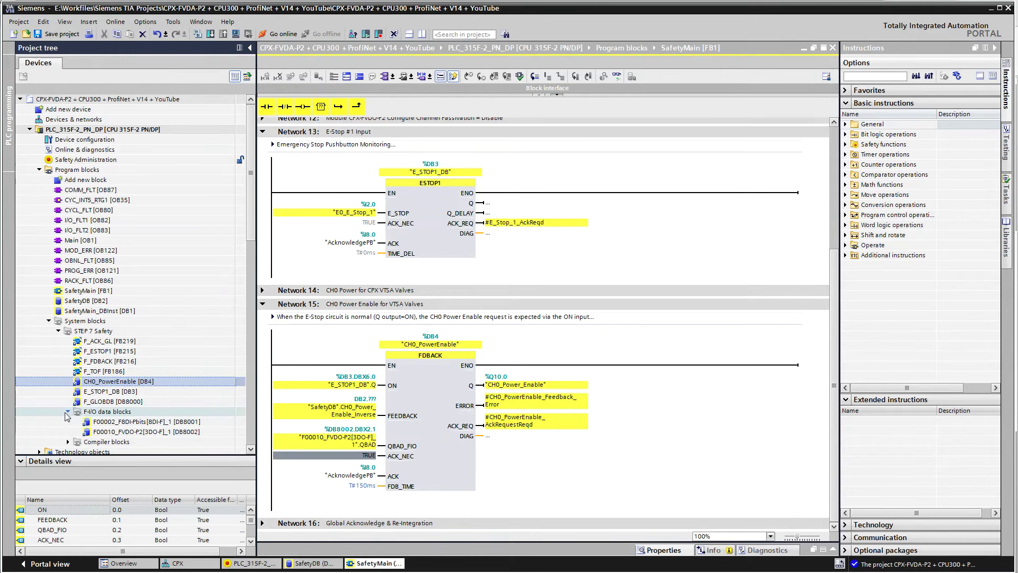
click(271, 312)
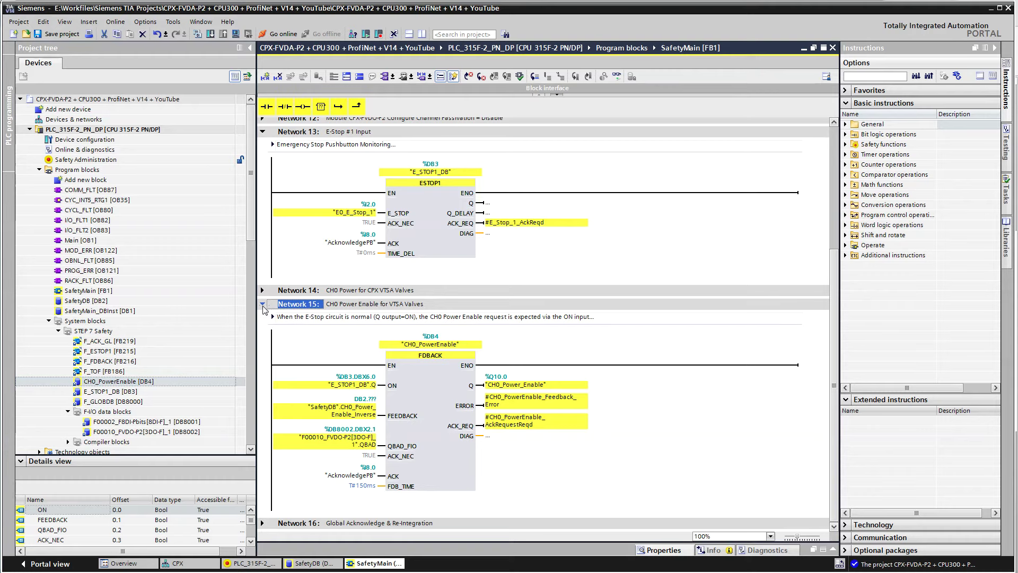
click(359, 77)
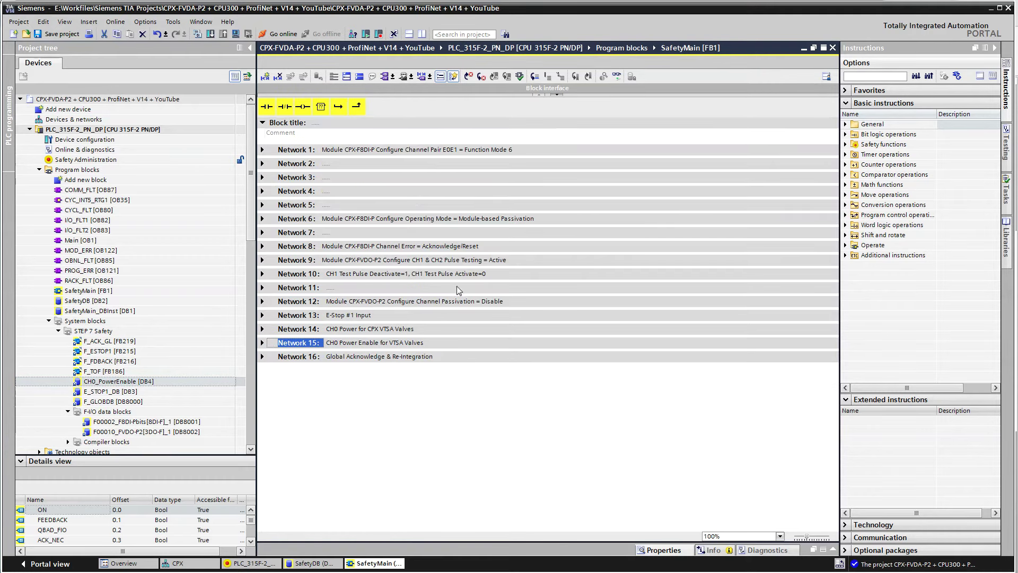
Save the project and compile the PLC_315F-2_PN_DP hardware configuration
click(53, 35)
click(100, 129)
right_click(100, 129)
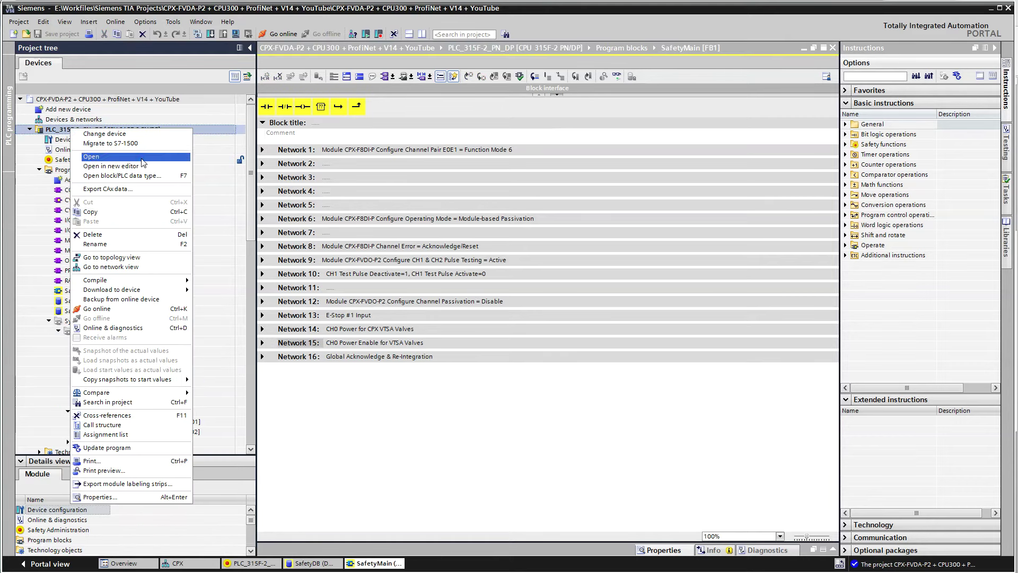
mouse_move(110, 284)
click(237, 299)
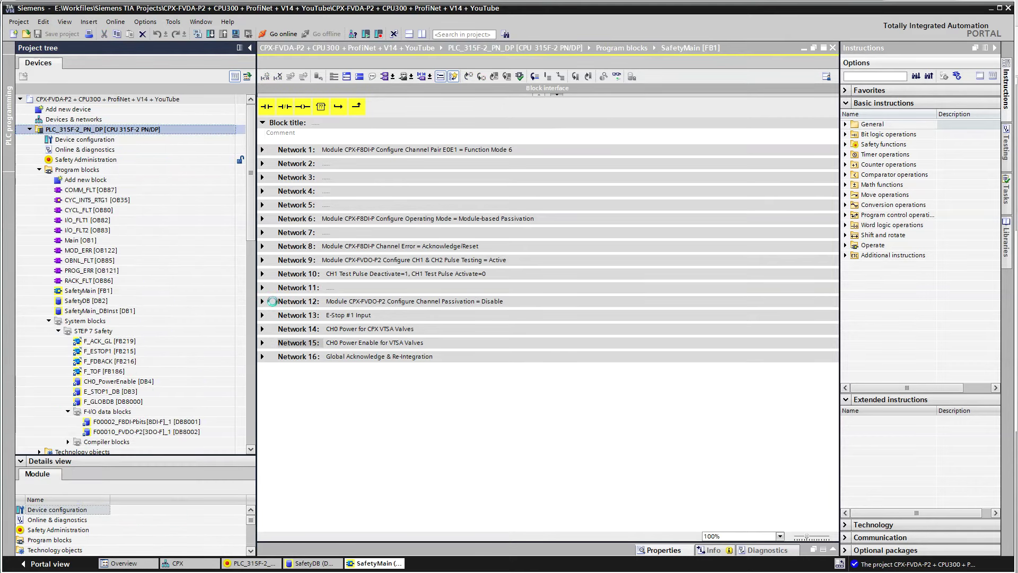
Compile all of PLC_315F-2_PN_DP, finishing with 0 errors and 0 warnings
right_click(96, 130)
mouse_move(134, 301)
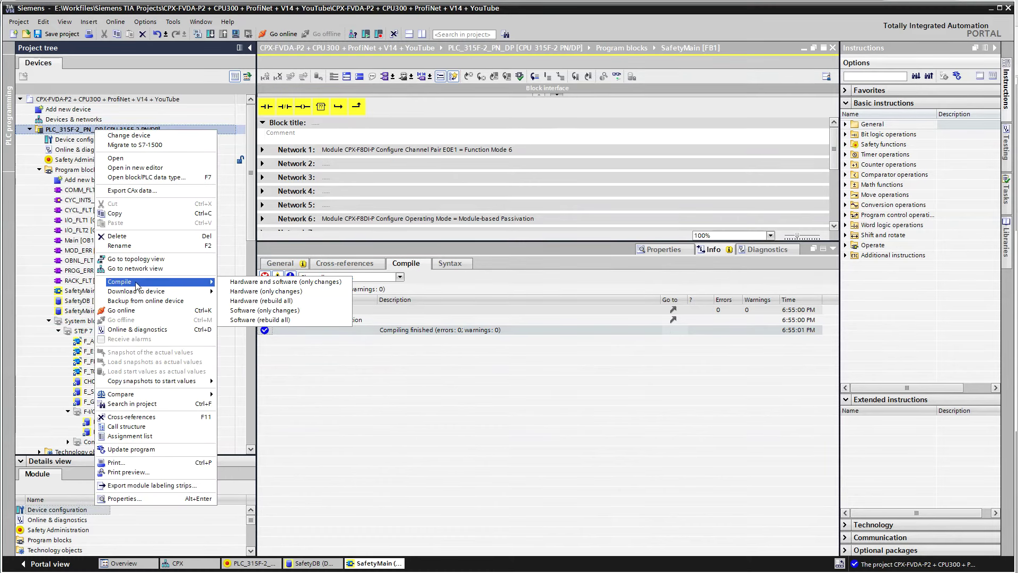
click(275, 310)
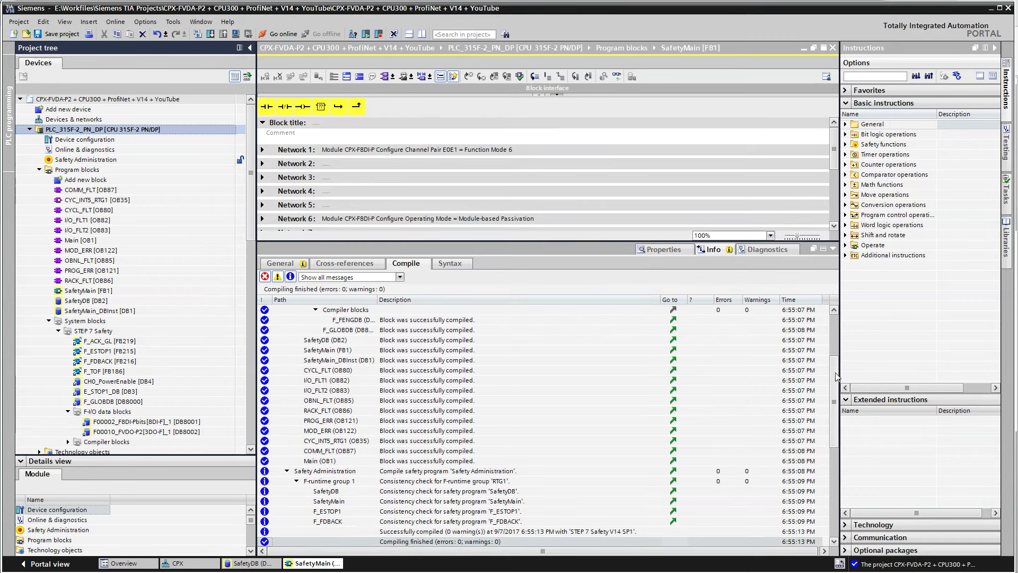
scroll(835, 353, up, 2)
scroll(834, 328, up, 2)
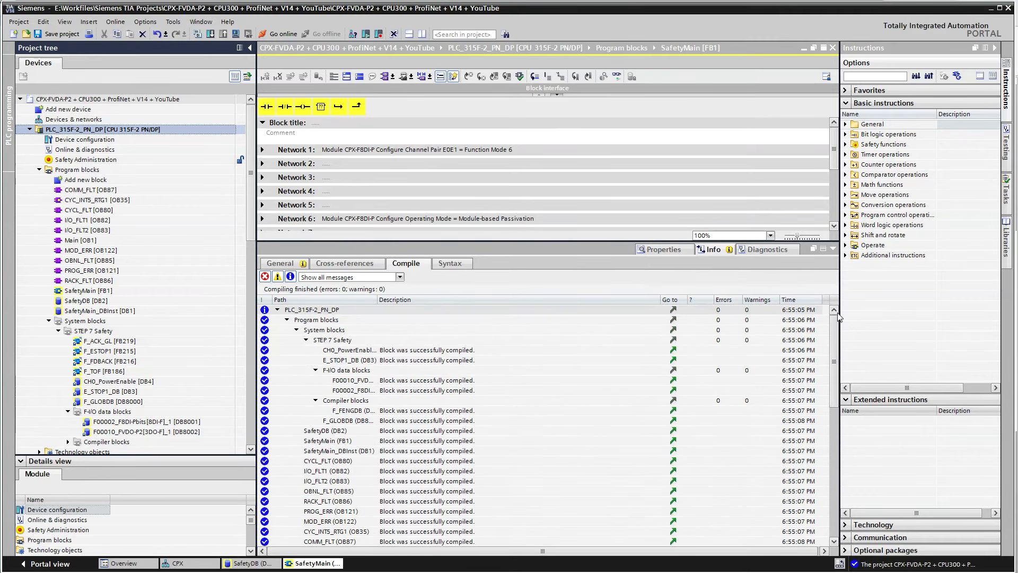
Enlarge the editor and expand SafetyMain Networks 1–5 to review the E0E1 Function Mode rungs
click(833, 250)
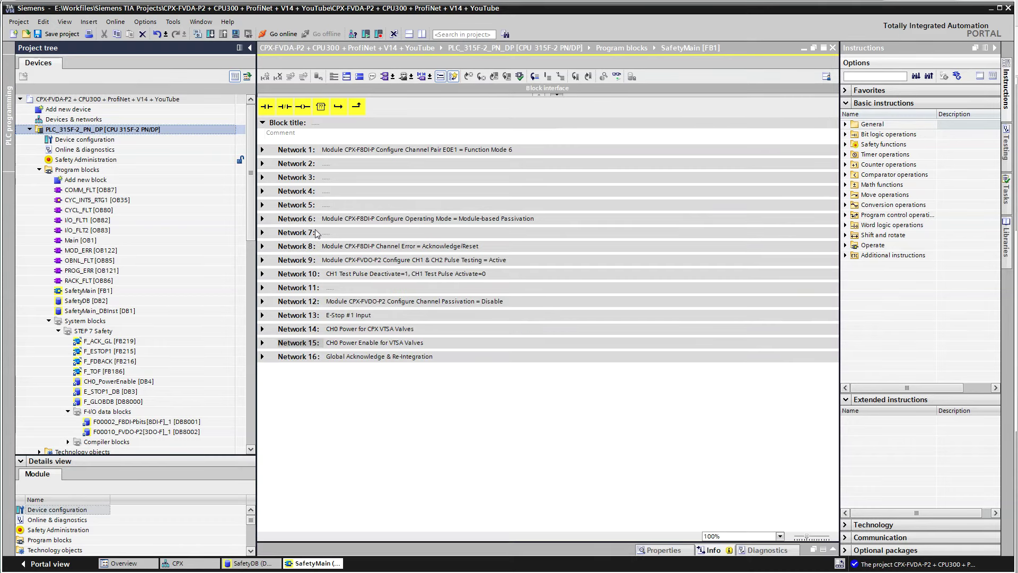
drag(256, 263, 223, 257)
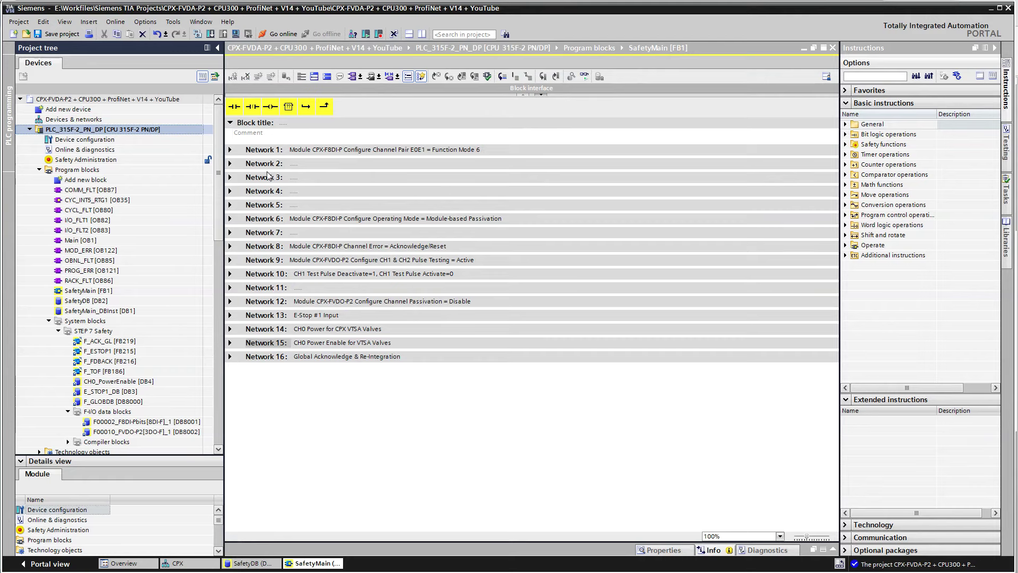
click(232, 154)
click(230, 150)
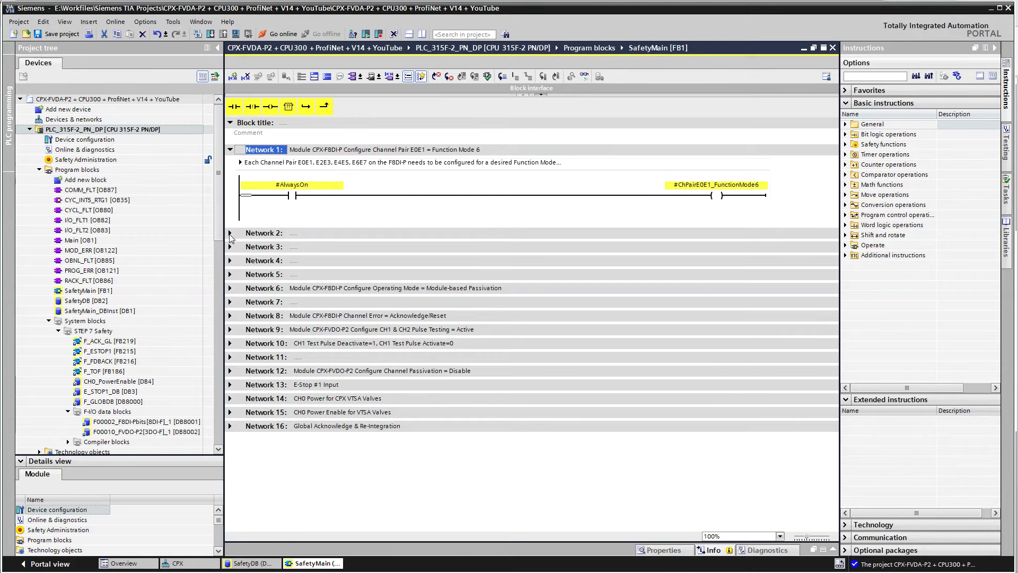
click(230, 275)
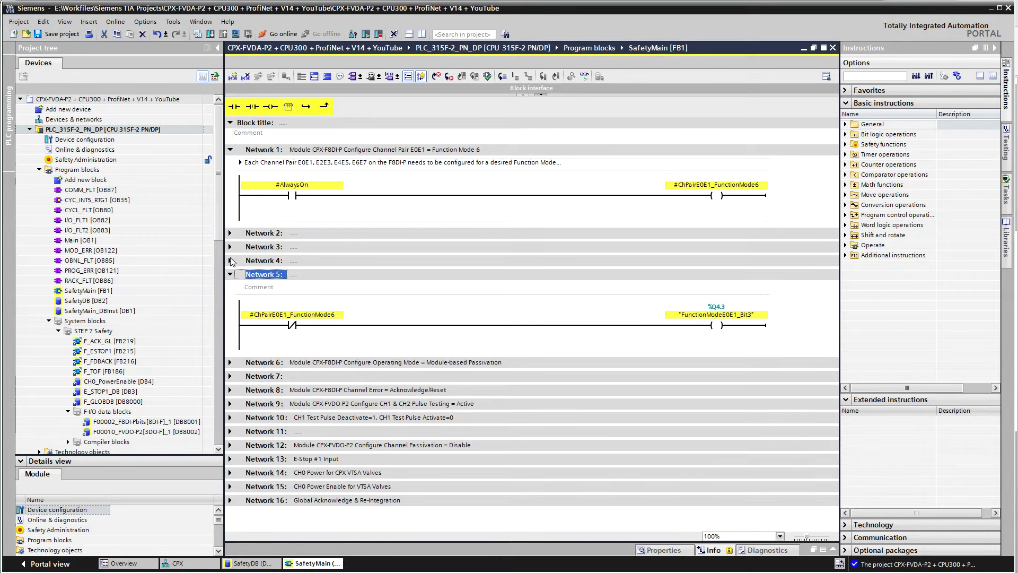
click(231, 261)
click(231, 260)
click(231, 247)
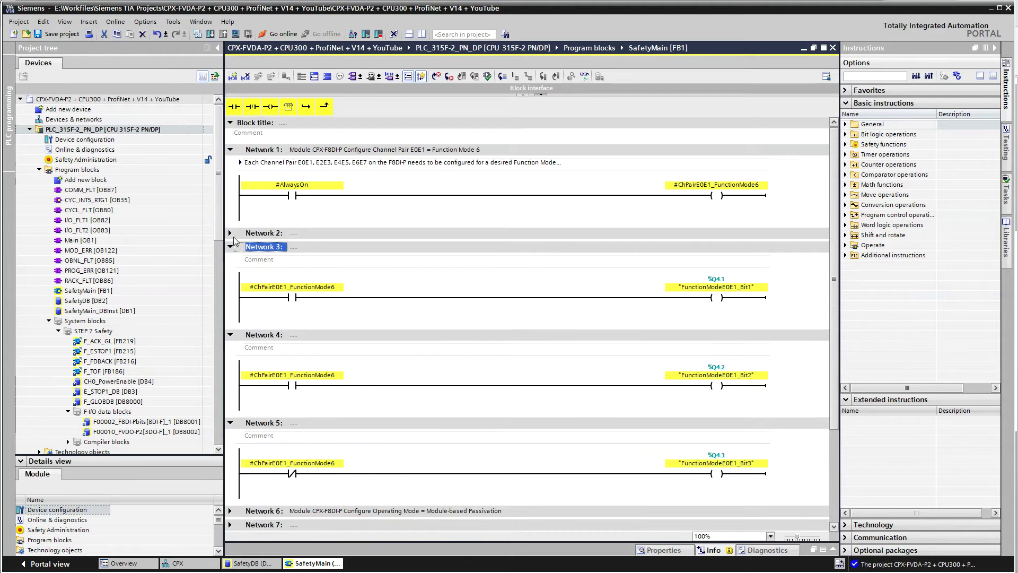
click(232, 234)
click(230, 233)
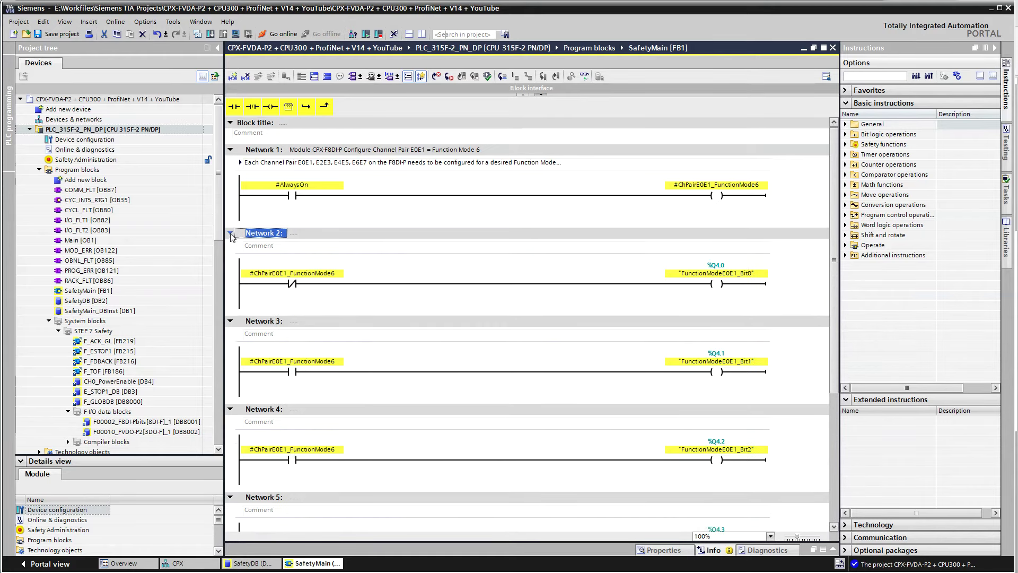
click(331, 151)
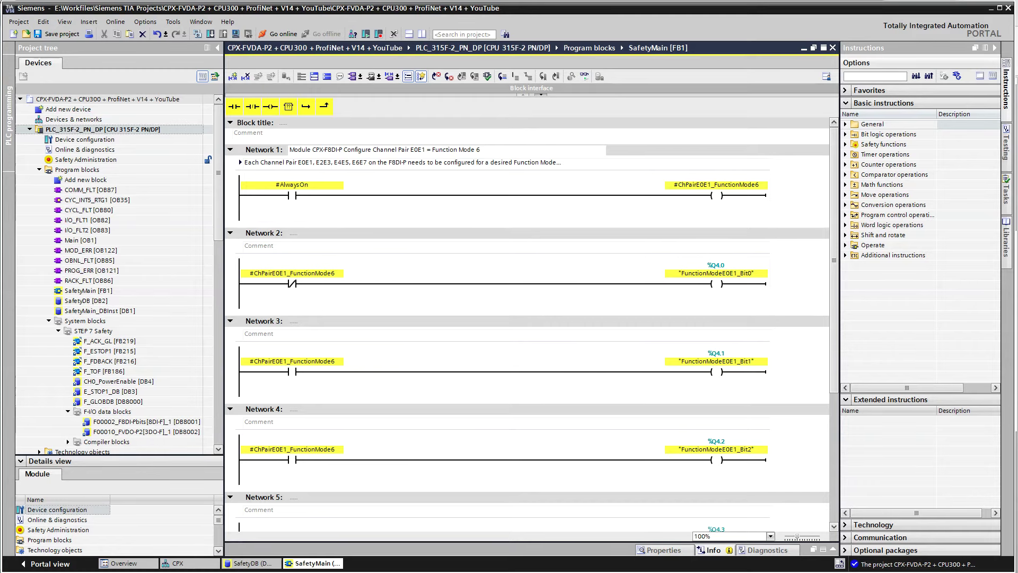
In the CPX-F8DE-P manual, mark the channel pair 1/0 function-mode bits and go to Function mode 6 – 1oo2 T
key(alt+Tab)
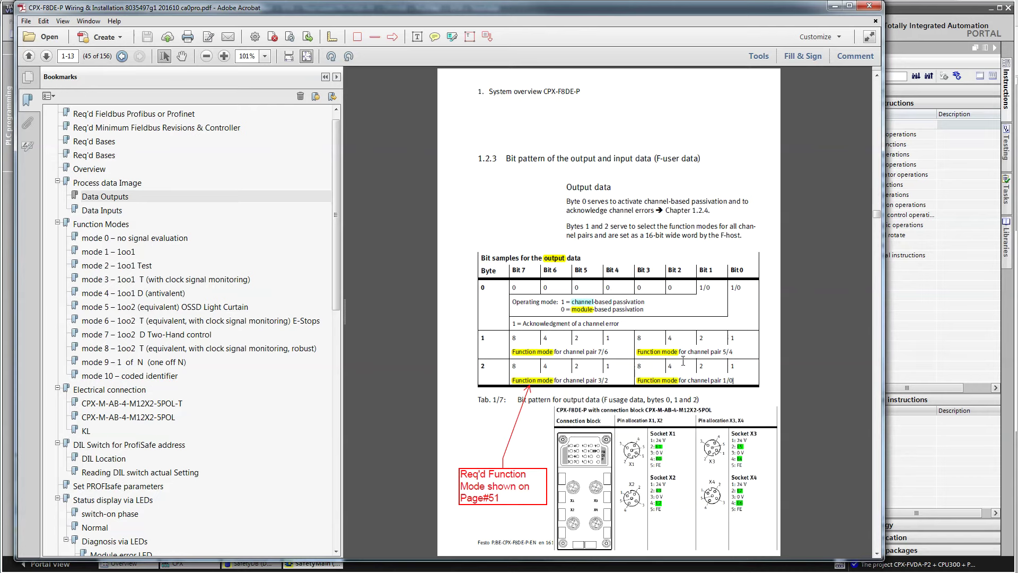
drag(740, 377, 639, 366)
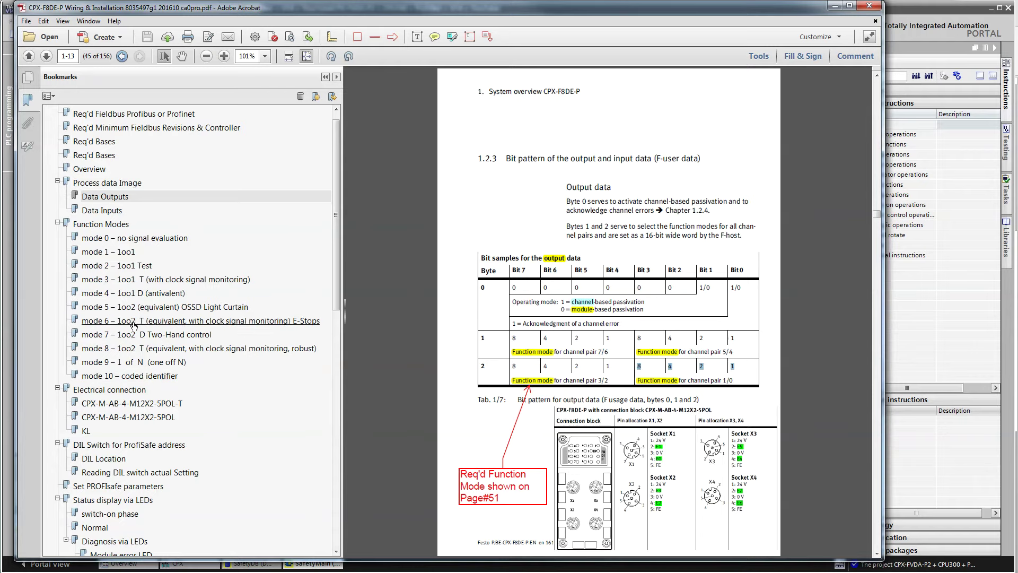
click(151, 324)
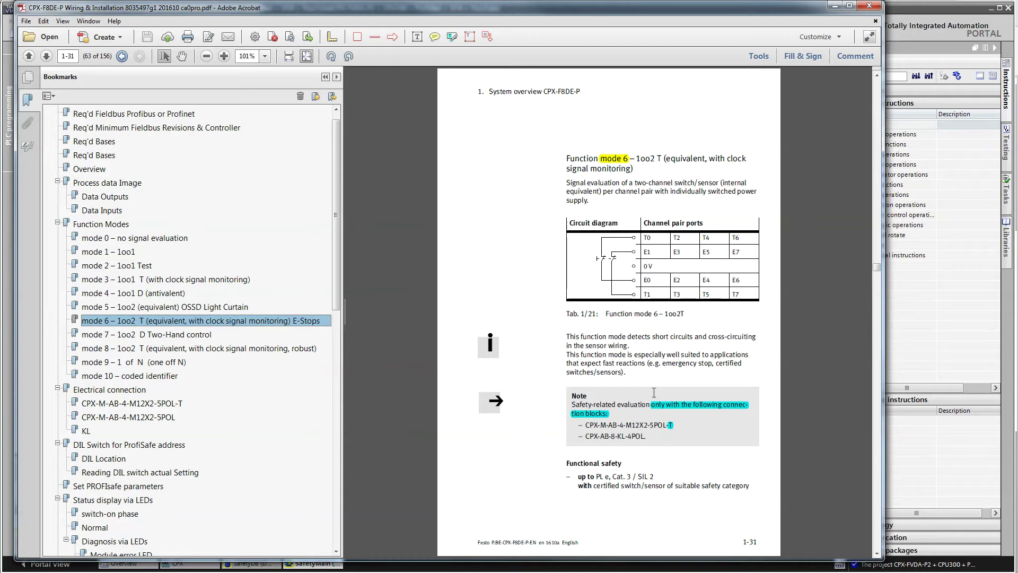
Back in SafetyMain, fold up Networks 1 through 5 and open Network 6's passivation rung
key(alt+Tab)
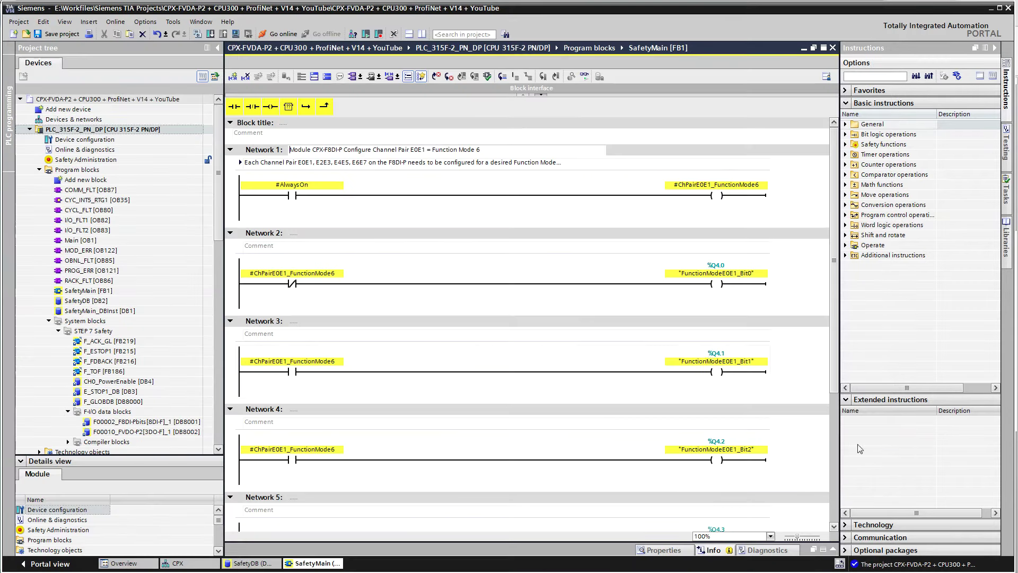
click(231, 150)
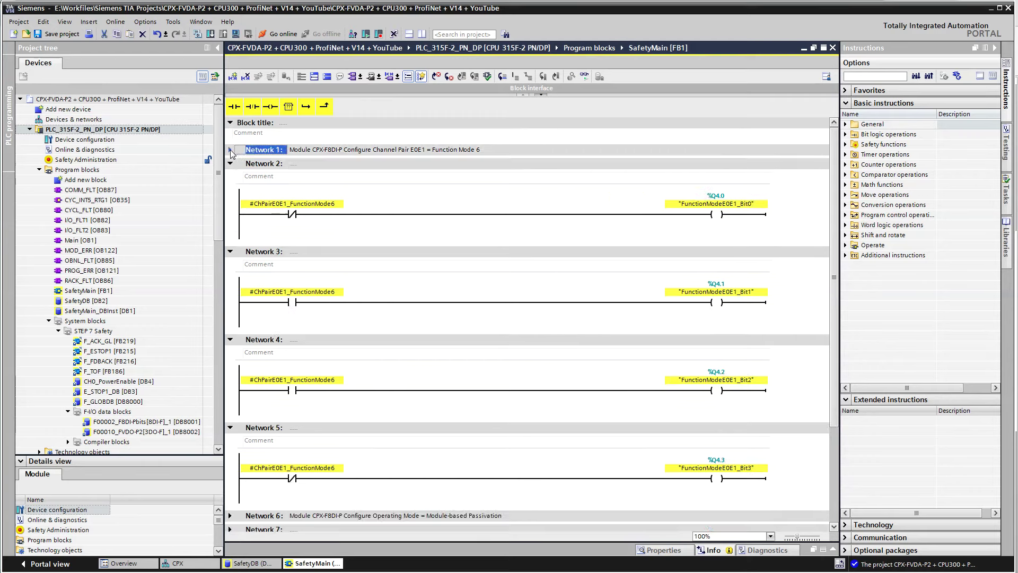
click(231, 164)
click(231, 178)
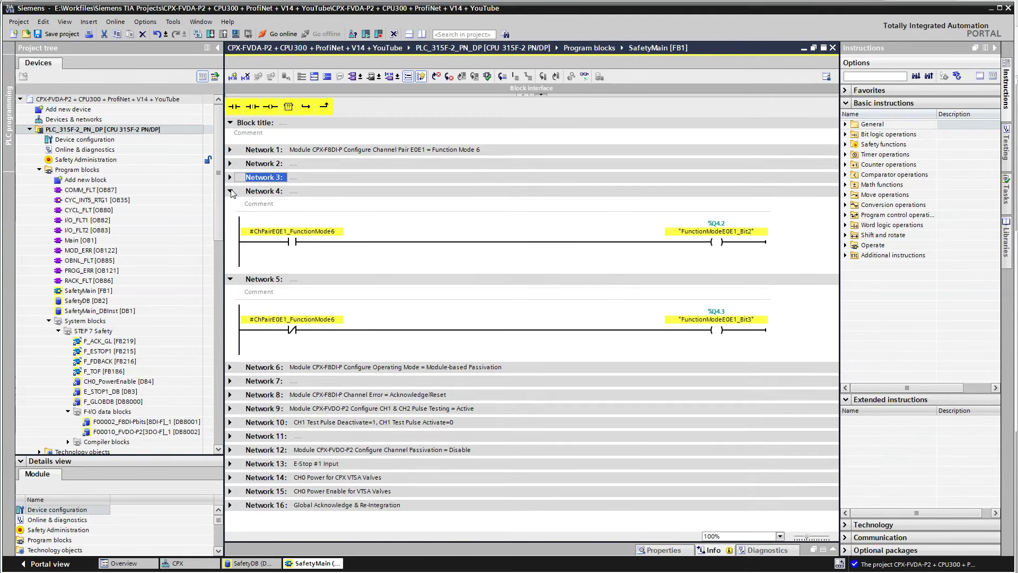
click(231, 191)
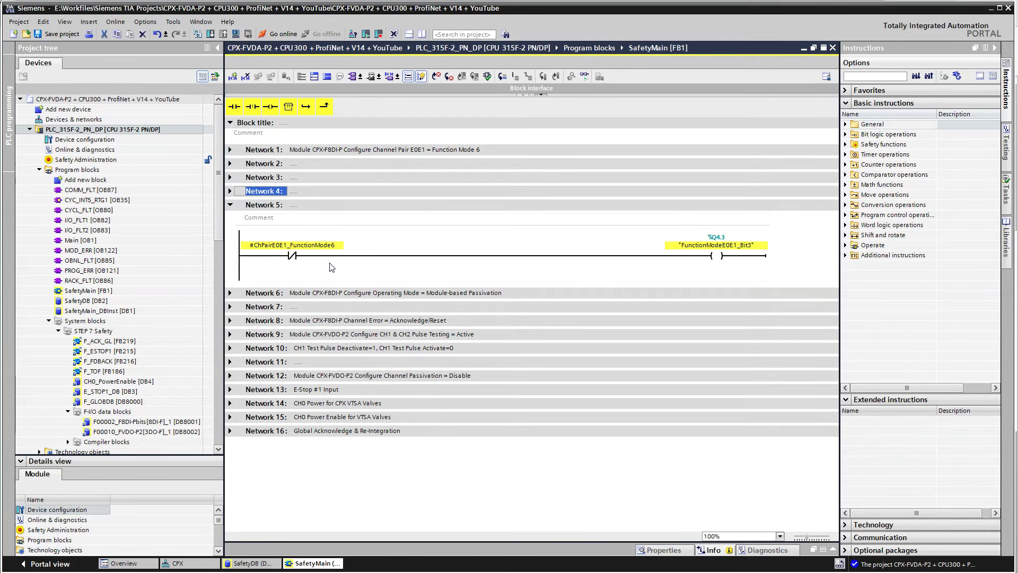
click(231, 205)
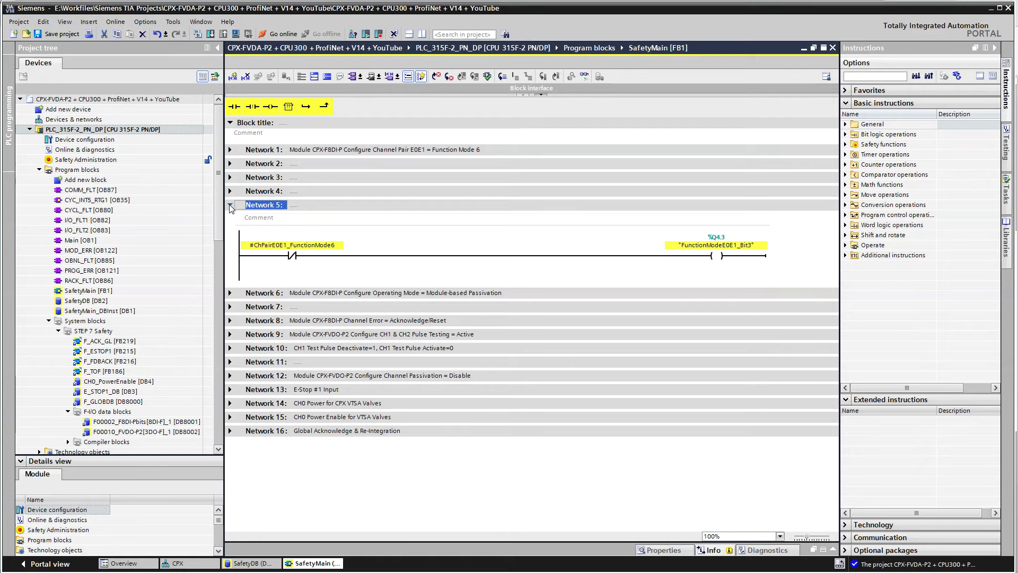
click(230, 219)
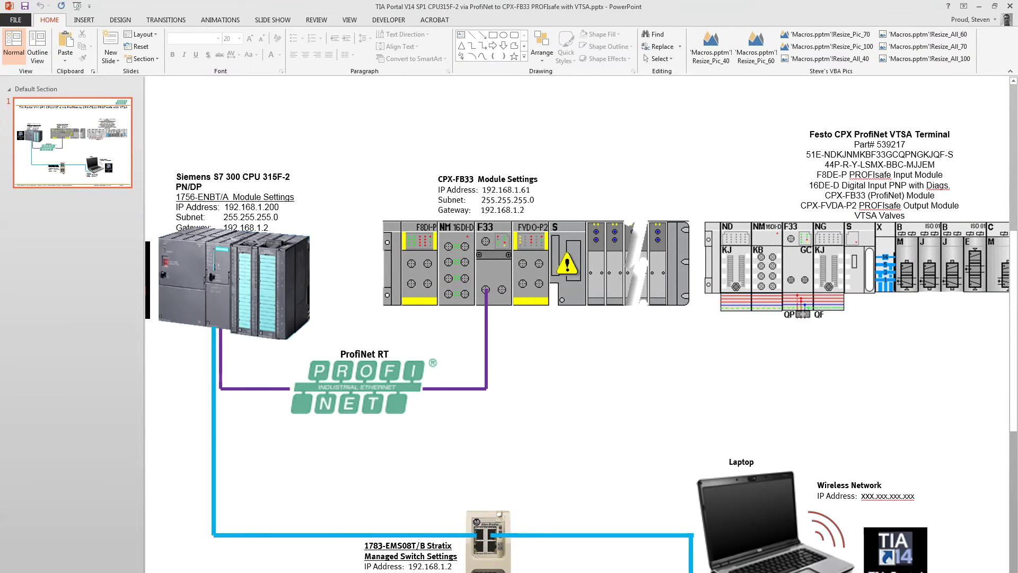
In the CPX-F8DE-P manual, go to the output-data bit-pattern table and mark the channel-based passivation line
key(alt+Tab)
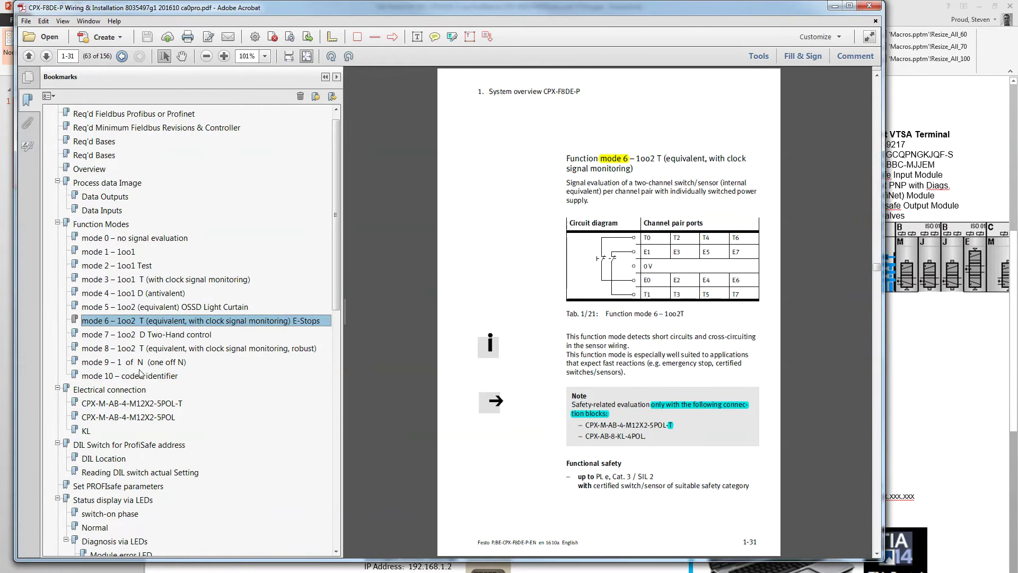
click(105, 196)
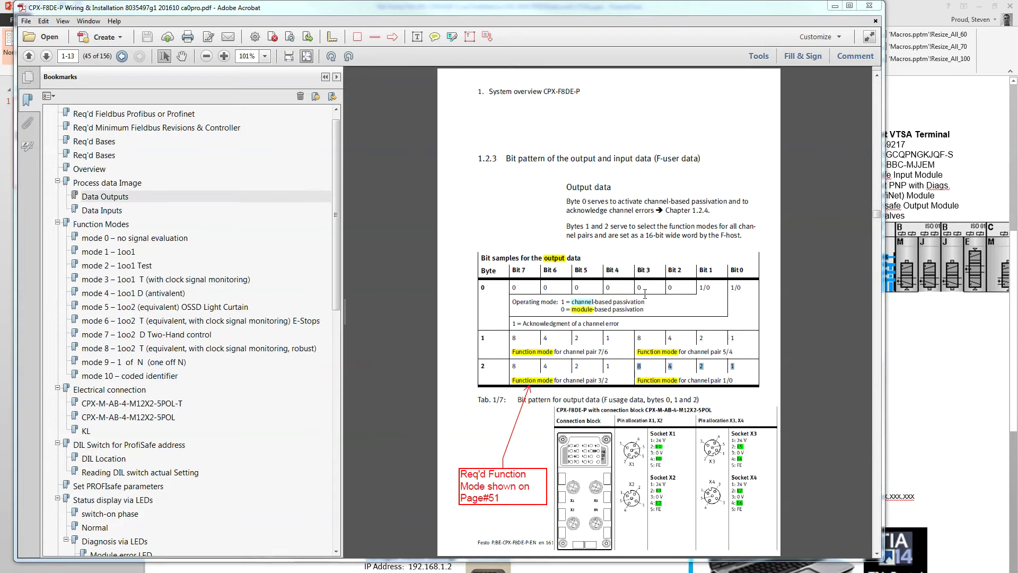
drag(646, 301, 525, 303)
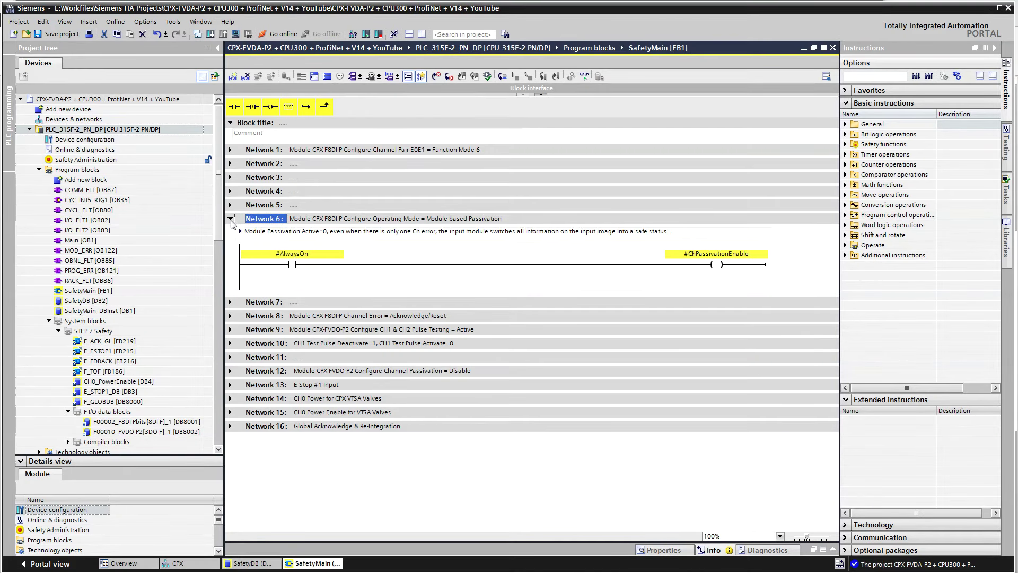
Review Networks 6 and 7, then leave them collapsed with Network 8's acknowledge rung expanded
click(230, 219)
click(231, 232)
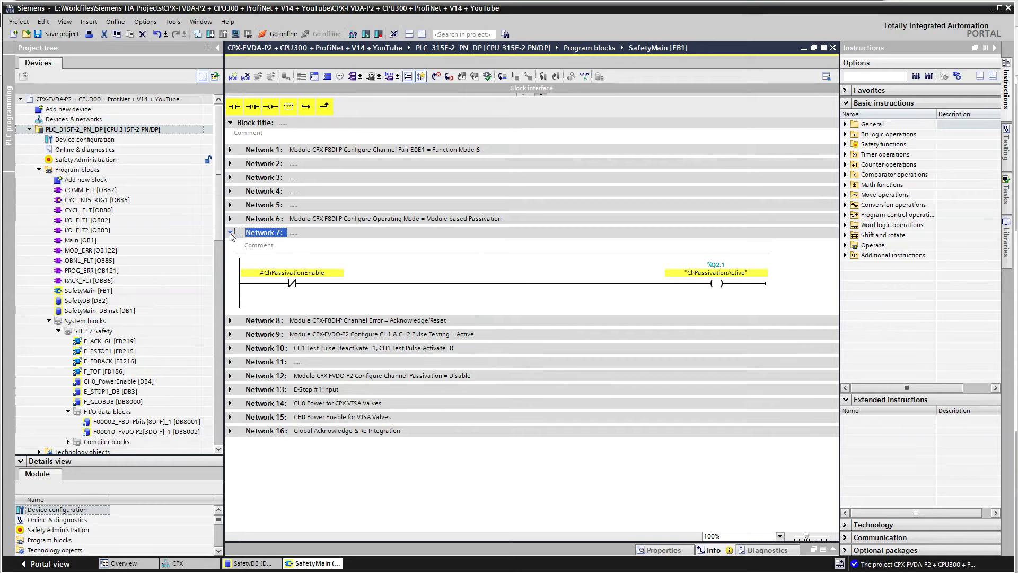
click(231, 232)
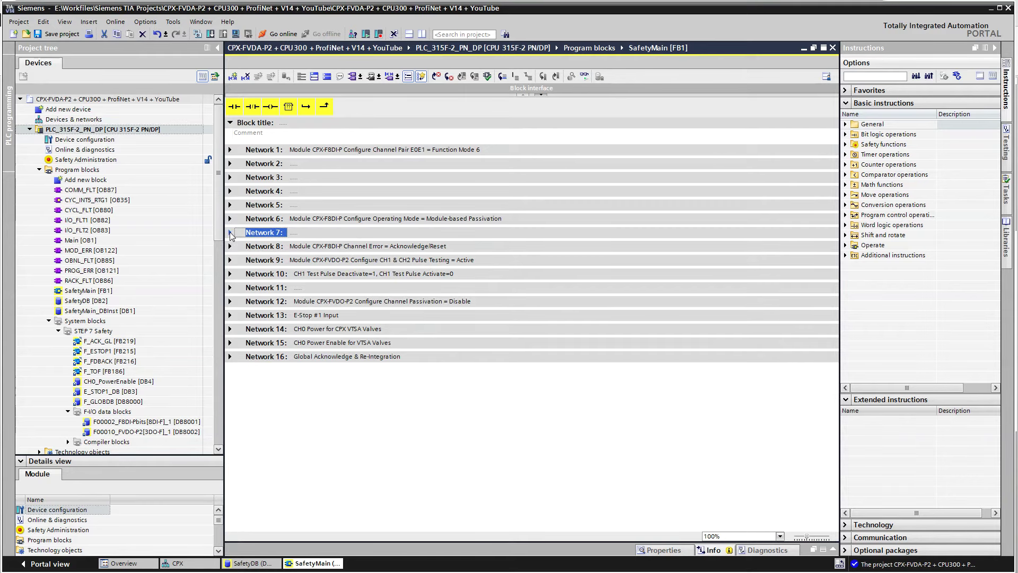
click(231, 219)
click(230, 301)
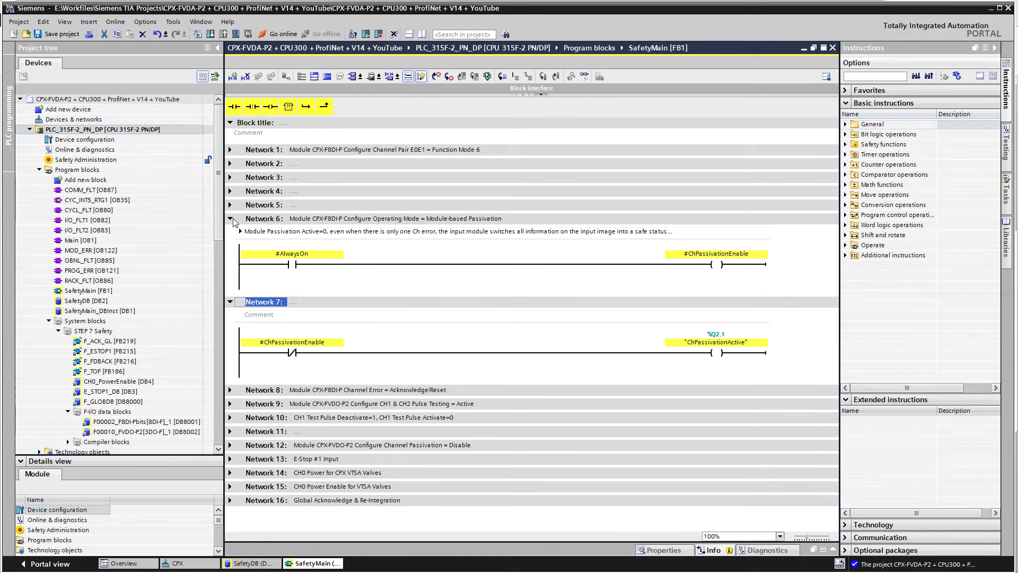
click(230, 219)
click(236, 235)
click(232, 233)
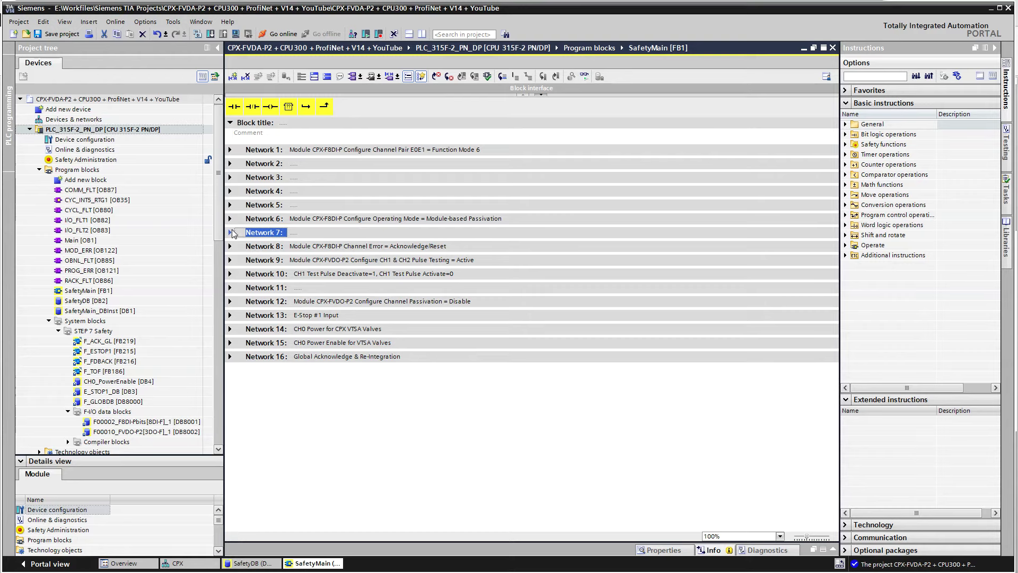
click(231, 246)
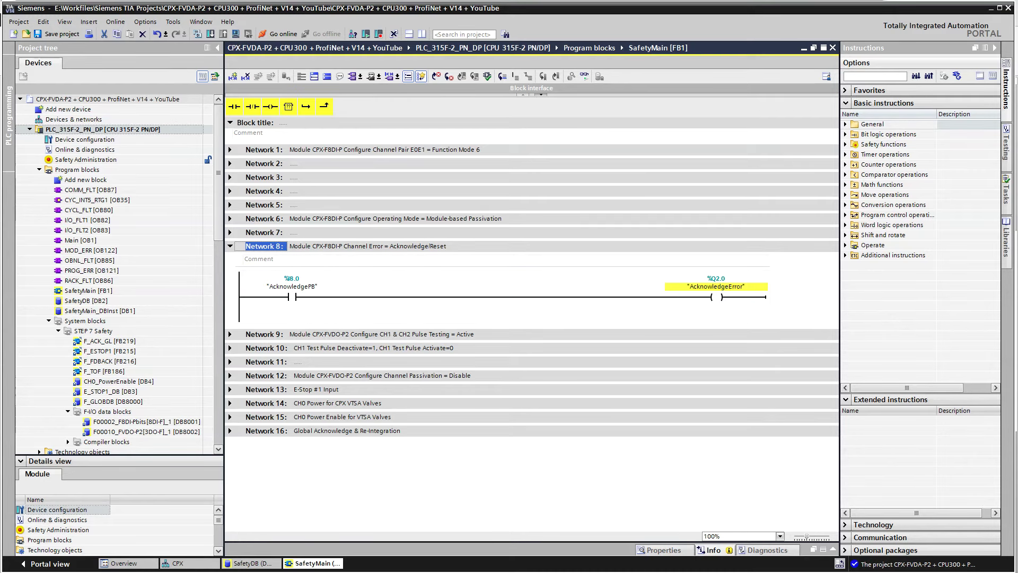
Mark the channel-error acknowledgment line in the CPX-F8DE-P manual
key(alt+Tab)
drag(615, 322, 498, 326)
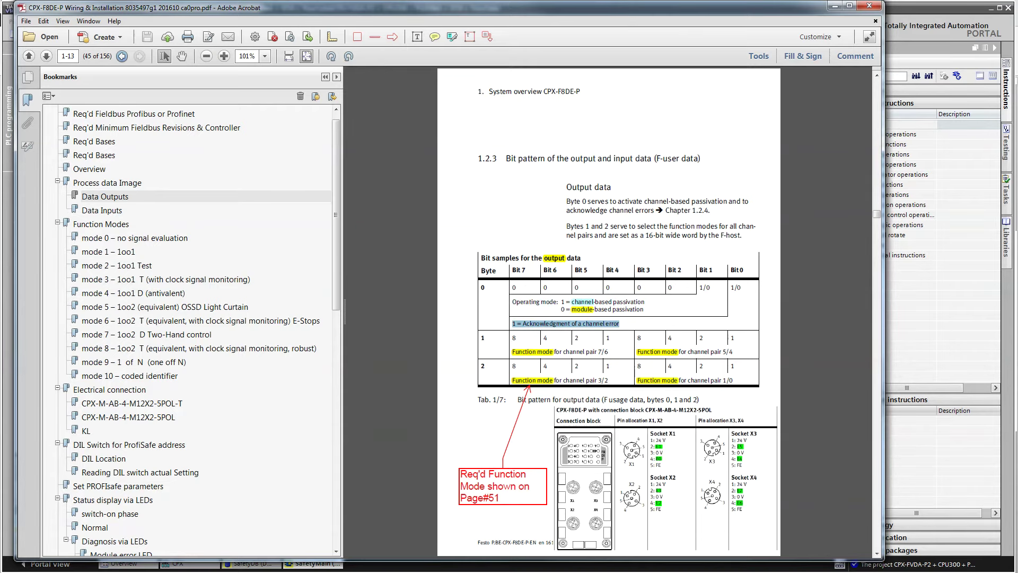
key(alt+Tab)
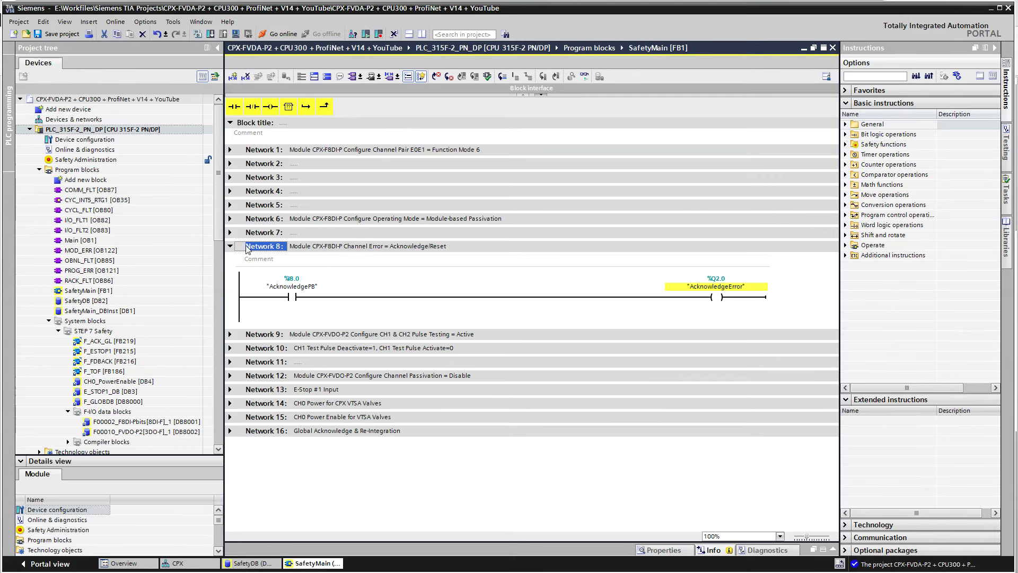
Collapse Network 8, expand Network 9's pulse-testing rung, and highlight the module name in its title
click(230, 246)
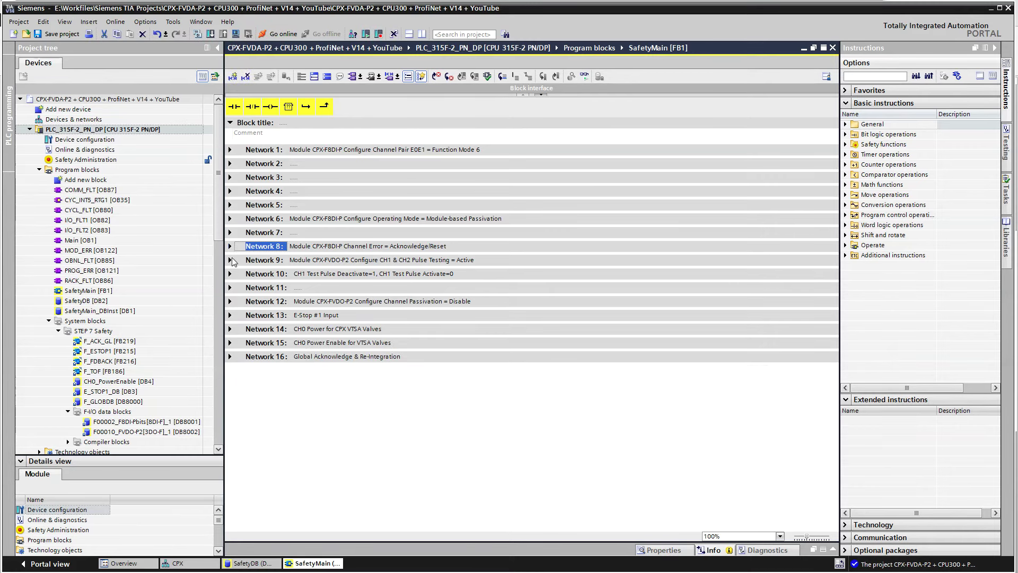
click(230, 260)
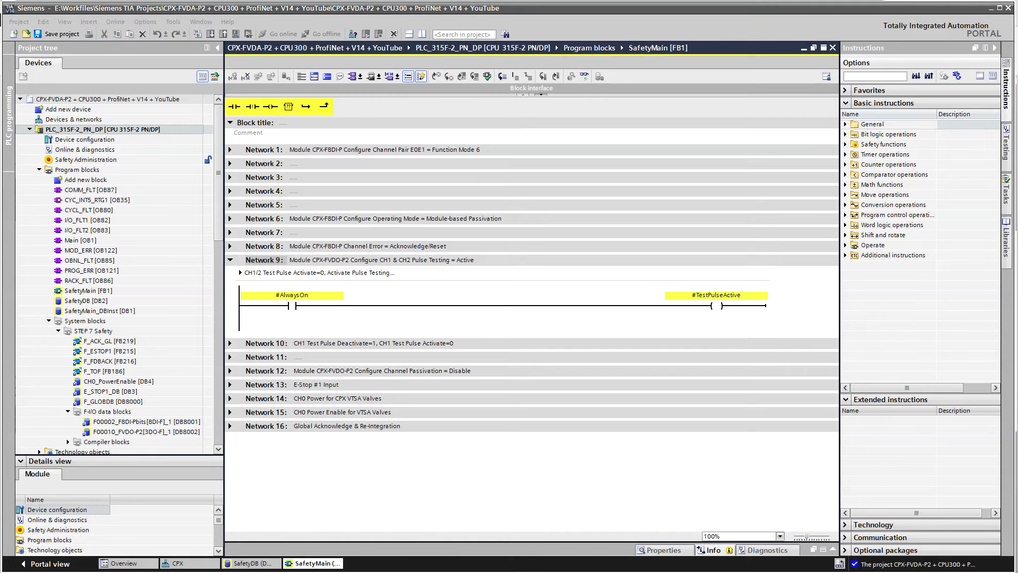
click(336, 259)
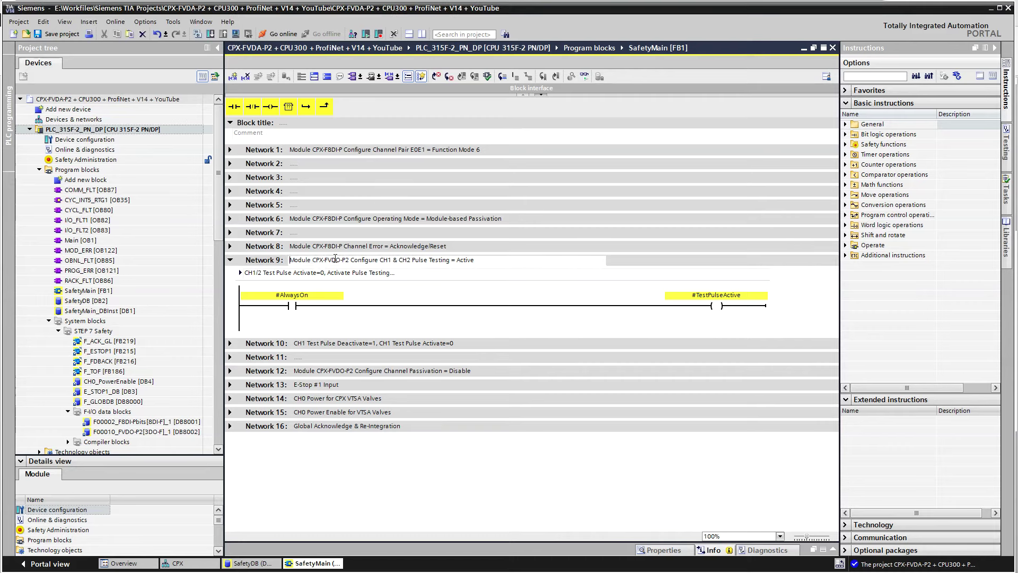
drag(316, 259, 358, 264)
Mark 'Test pulse activated' in the CPX-FVDA-P2 output-data bit-pattern table
key(alt+Tab)
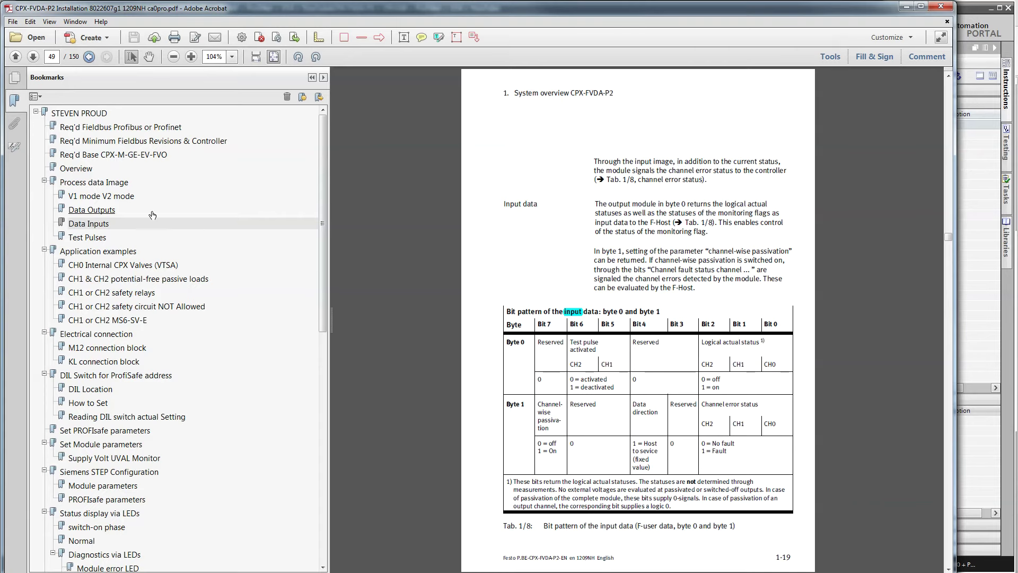
click(101, 211)
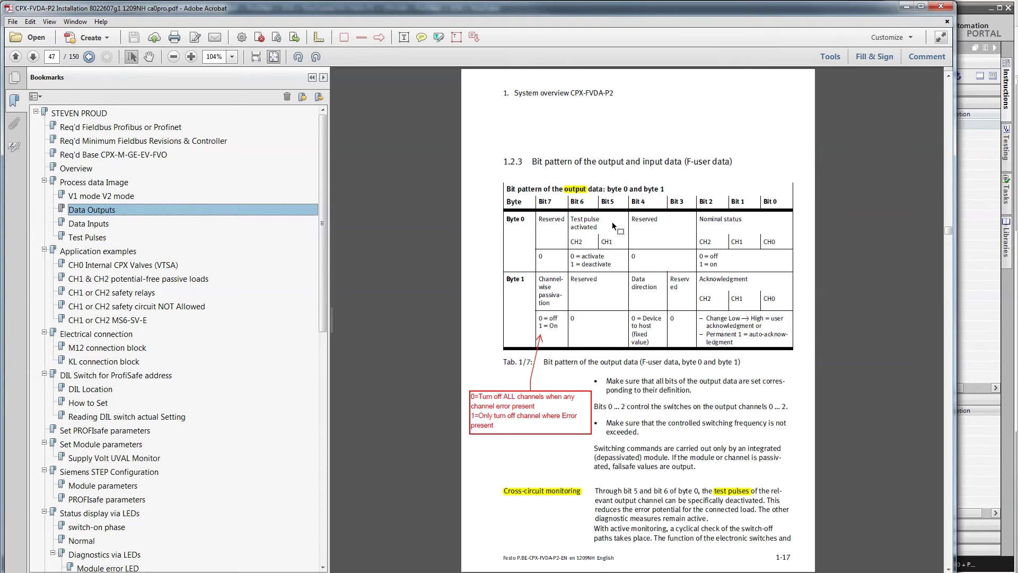
drag(597, 227, 568, 219)
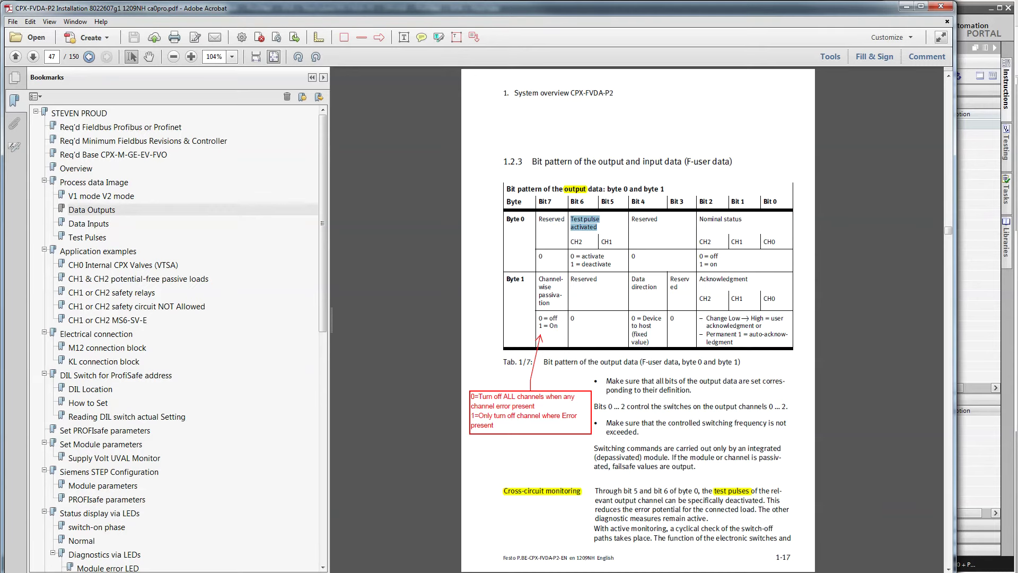
key(alt+Tab)
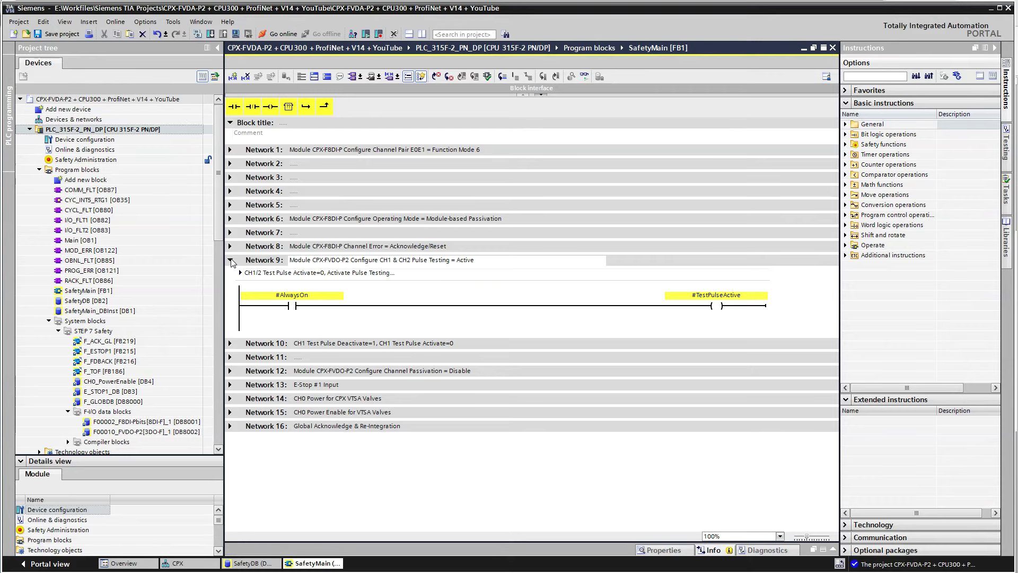
Review the rungs of Networks 9, 10 and 11, leaving all three collapsed
click(231, 261)
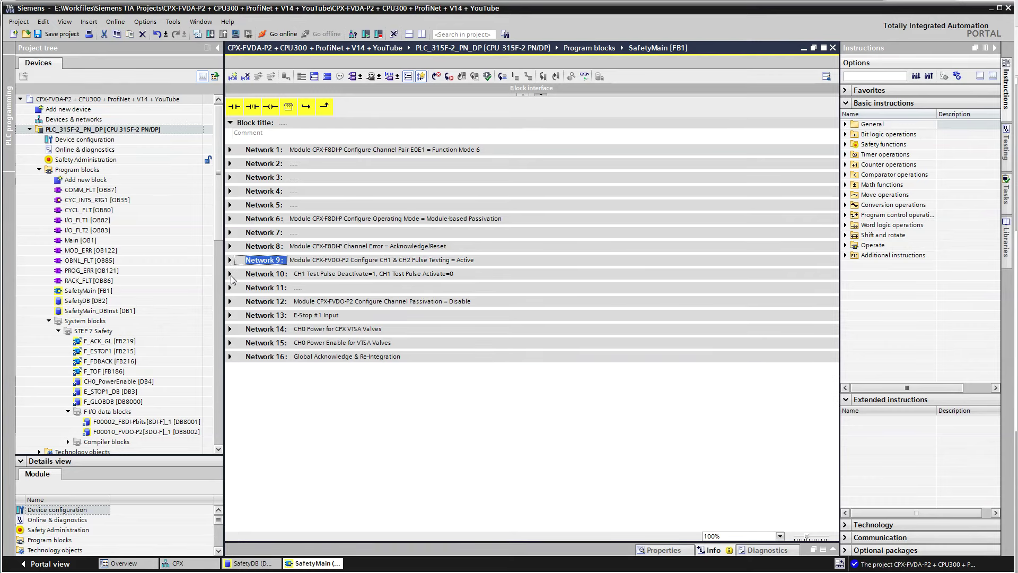
click(231, 274)
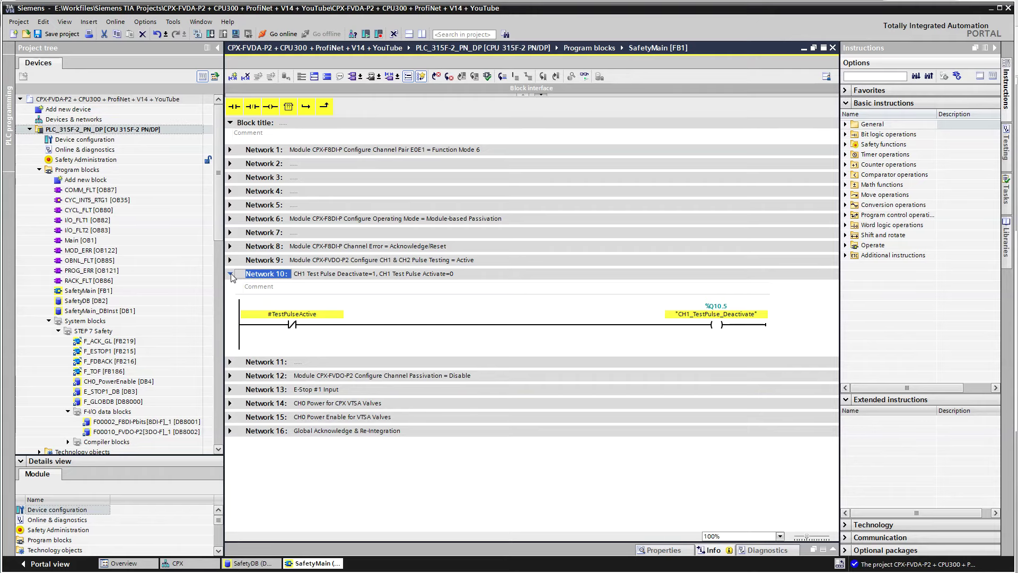
click(231, 274)
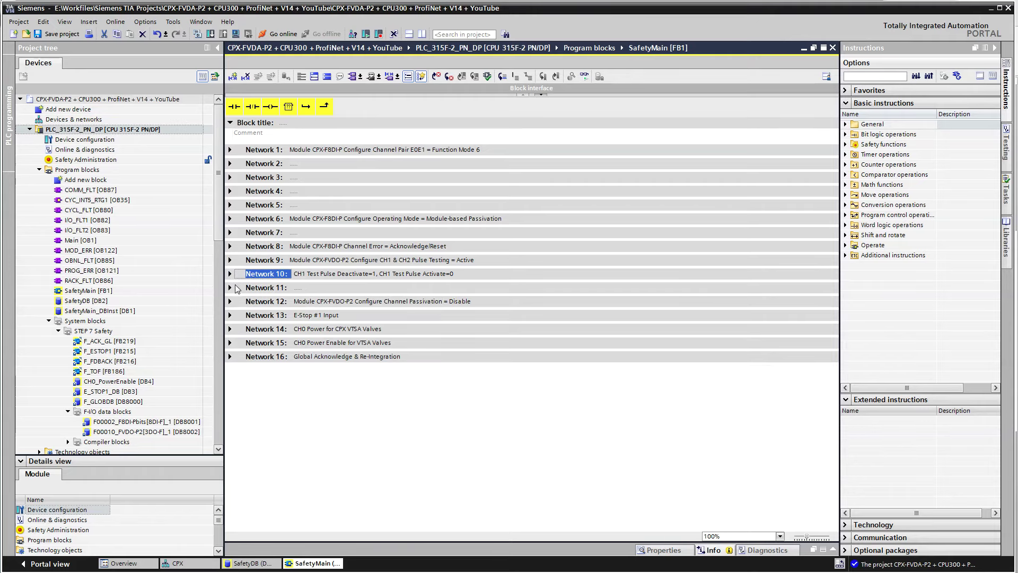
click(230, 287)
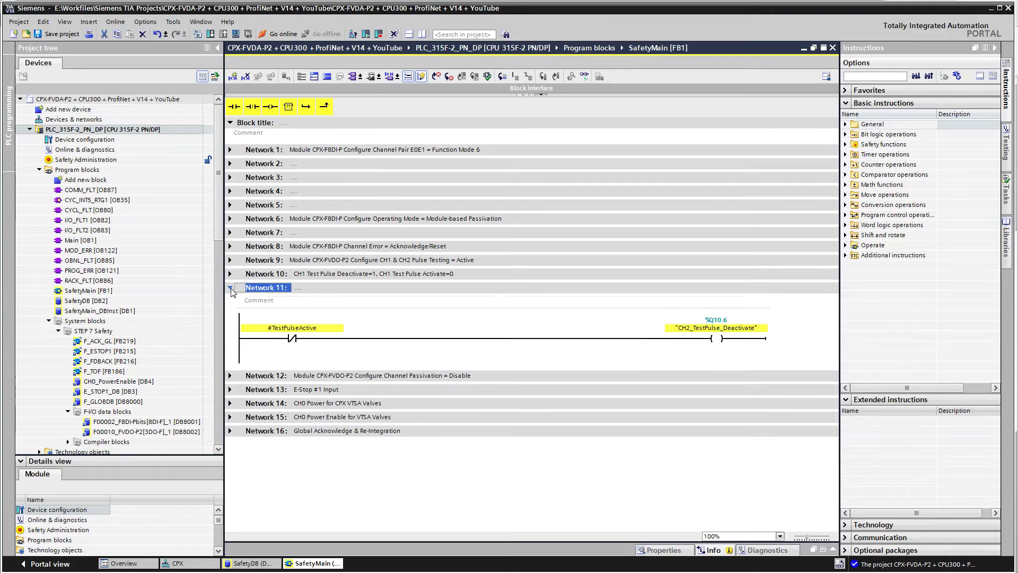
click(231, 288)
click(231, 288)
click(231, 274)
click(231, 260)
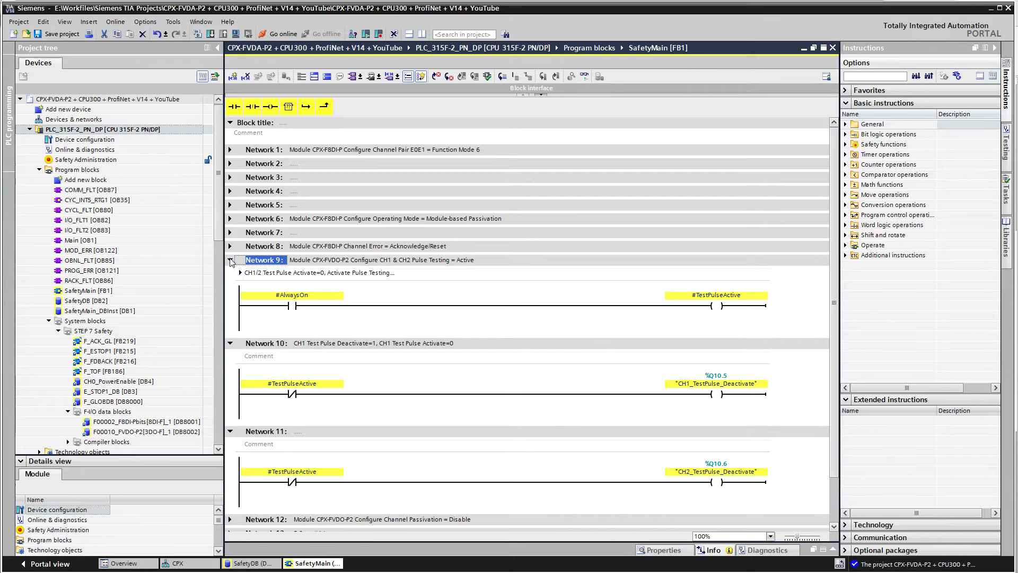
click(231, 260)
click(231, 274)
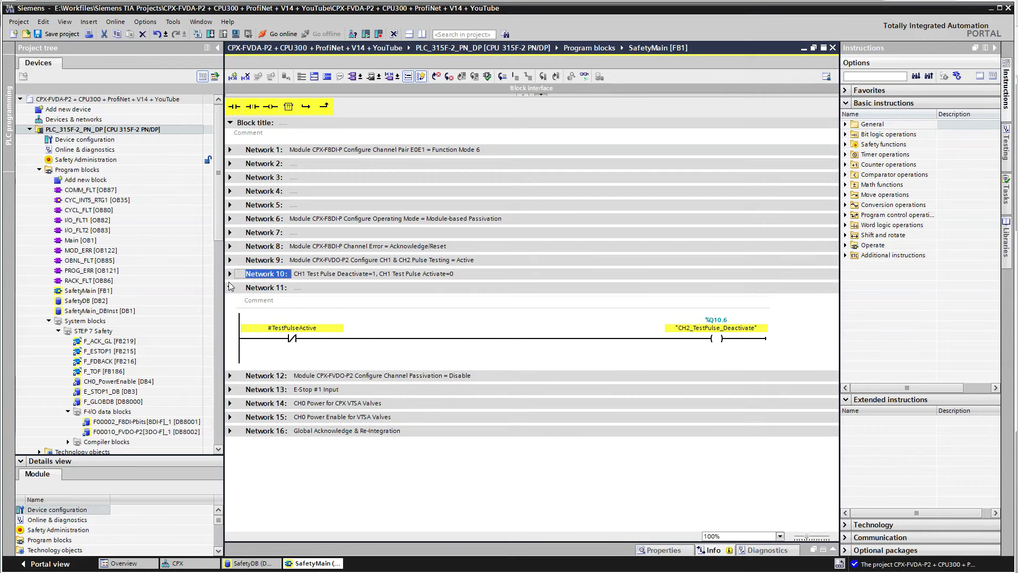
click(230, 288)
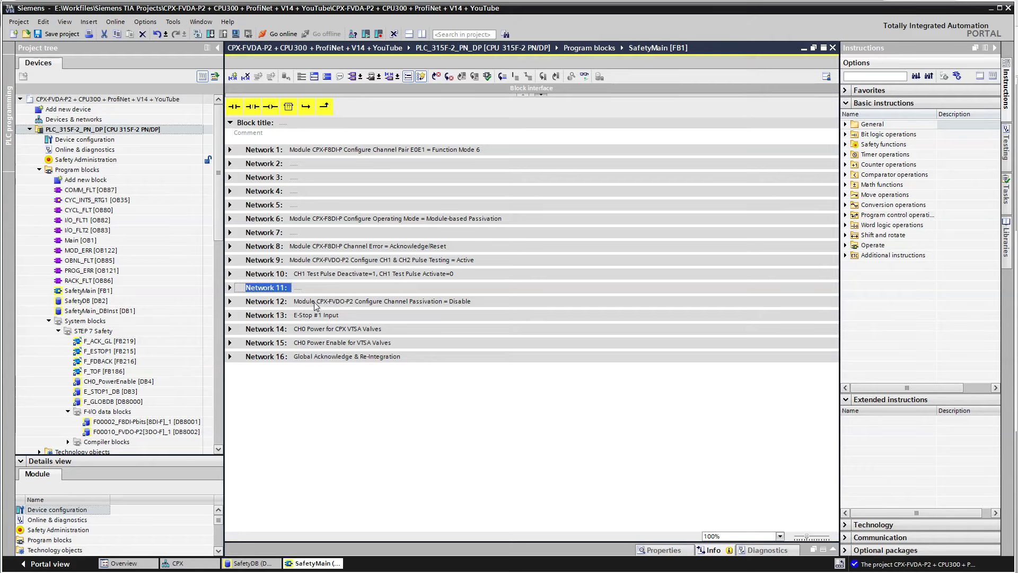
Inspect Network 12's passivation rung, then expand Network 13 to show the ESTOP1 block
click(230, 301)
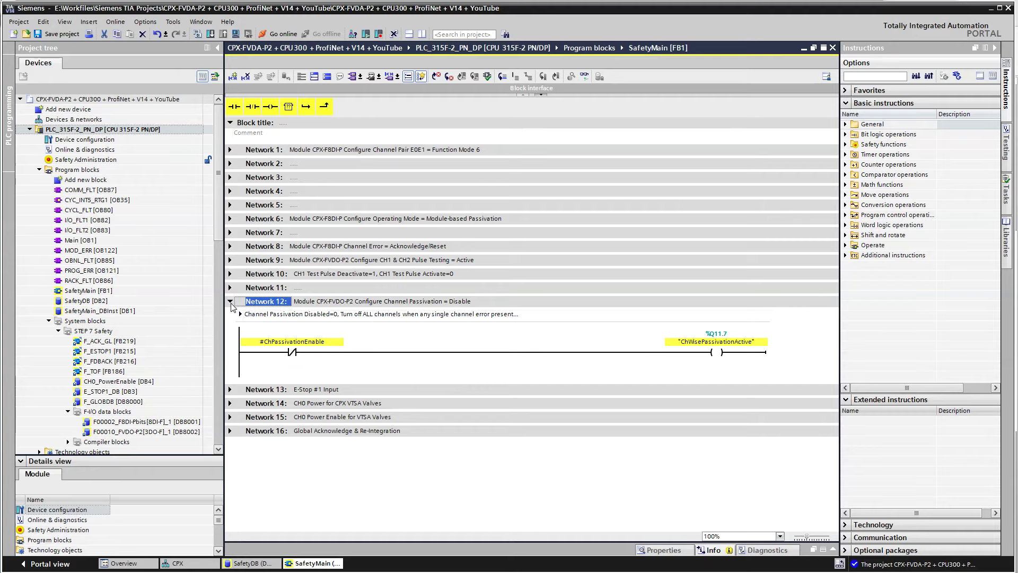
click(231, 301)
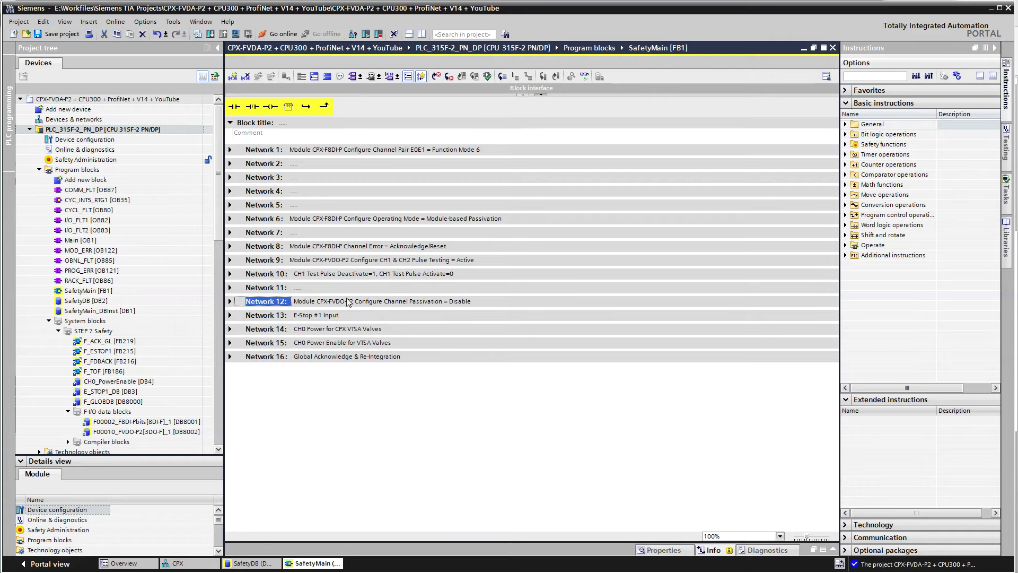
click(230, 316)
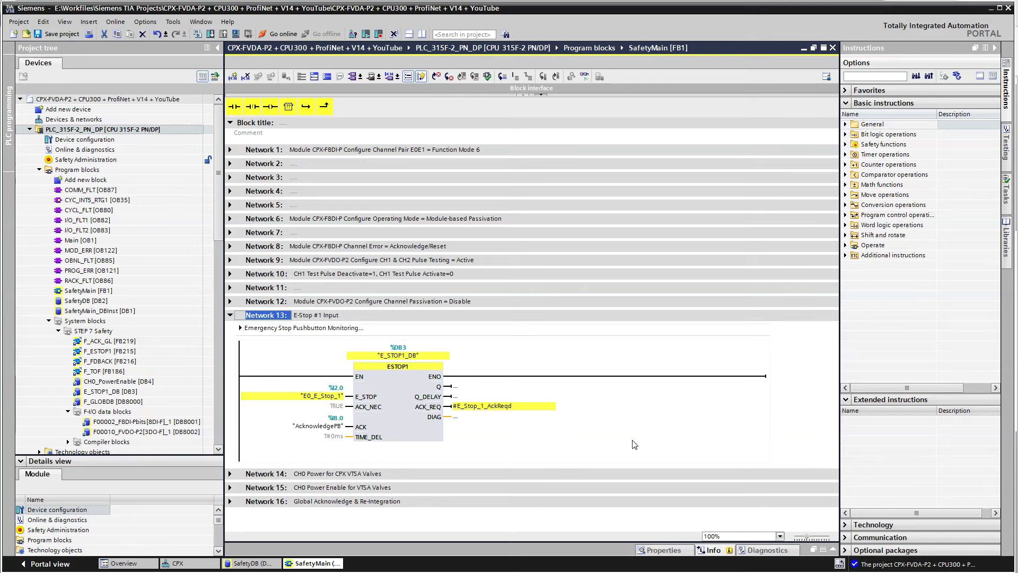
List the Safety functions instructions in a widened panel, then switch to the CPX device view
click(845, 144)
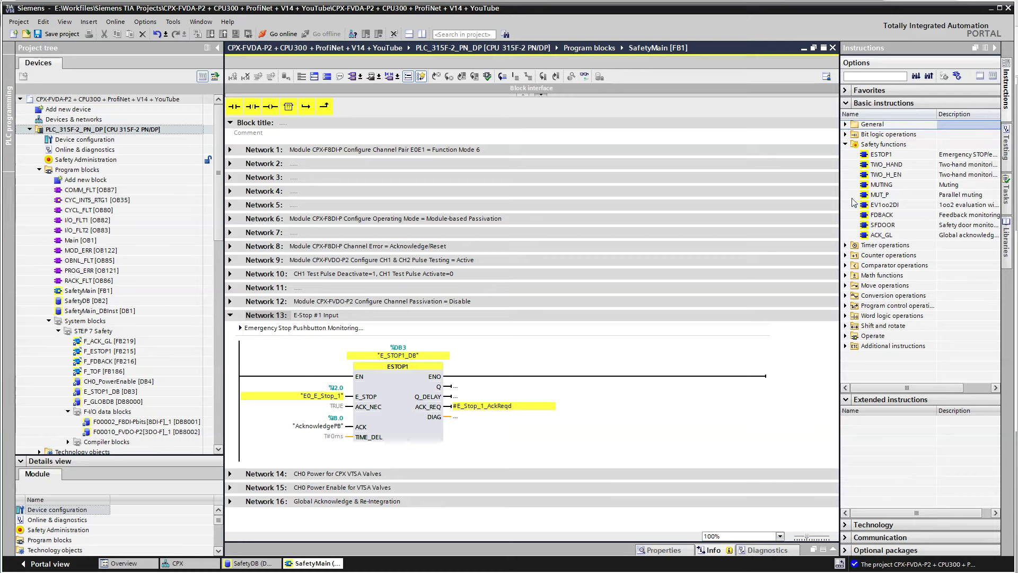
drag(840, 197, 808, 201)
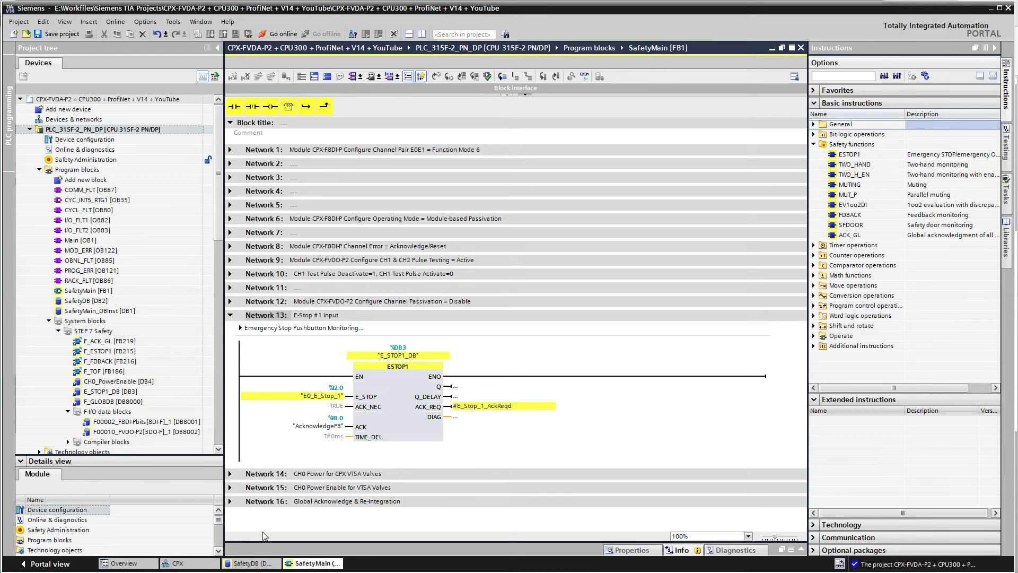
click(206, 563)
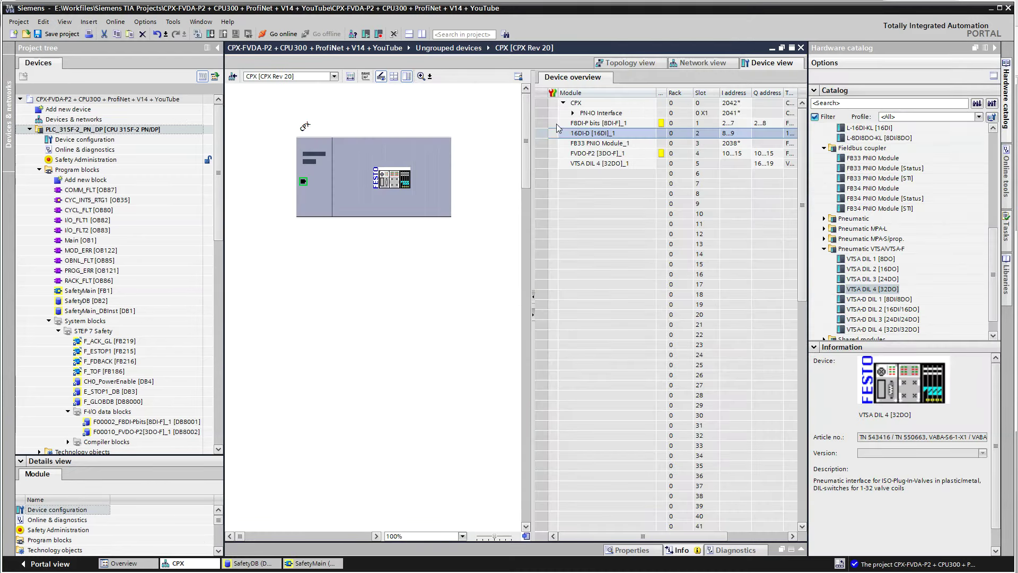
Open the F8DI-P bits module's properties and show its IO tags
click(557, 124)
click(797, 551)
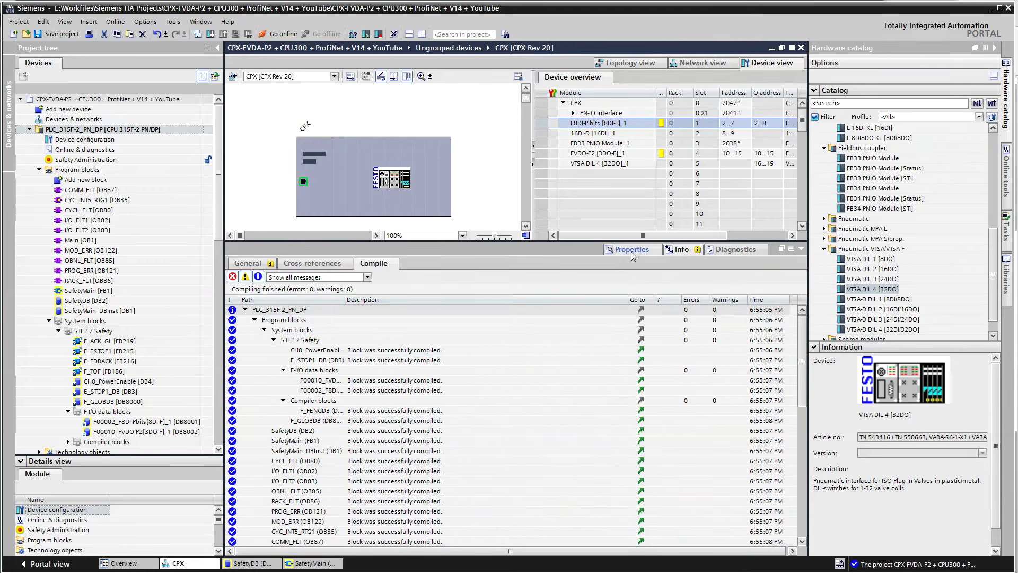
click(631, 250)
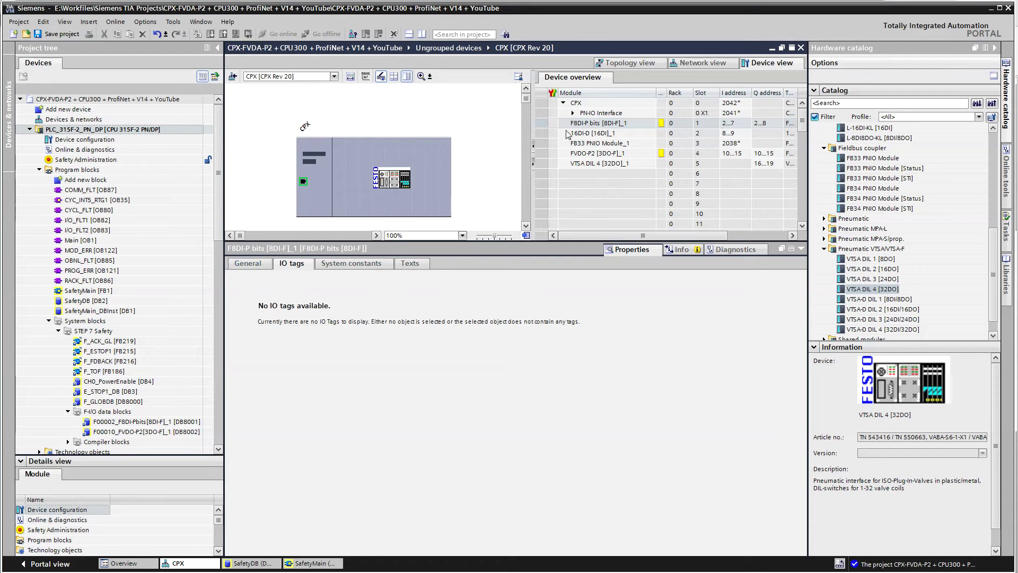
click(550, 123)
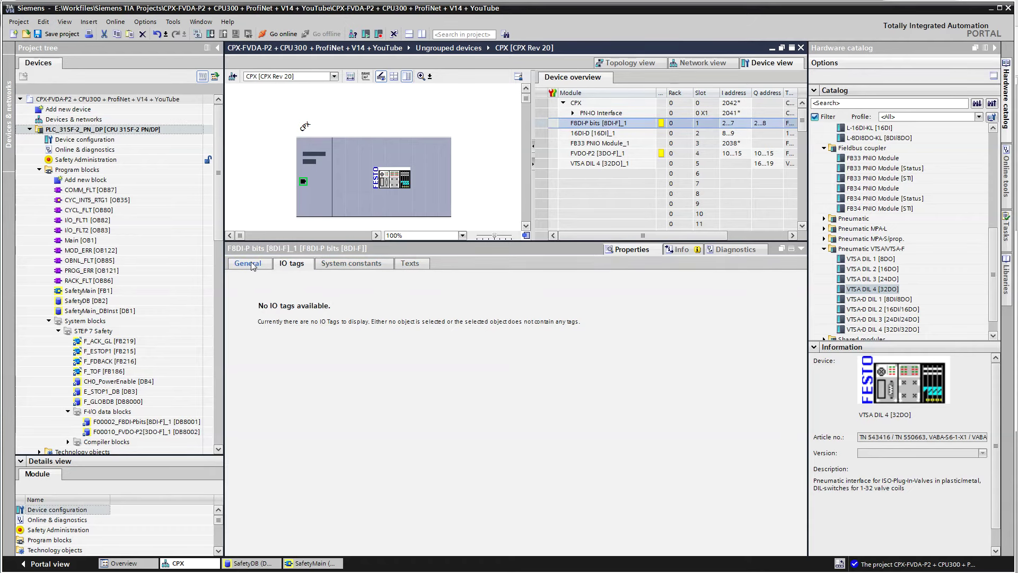
click(252, 265)
click(287, 265)
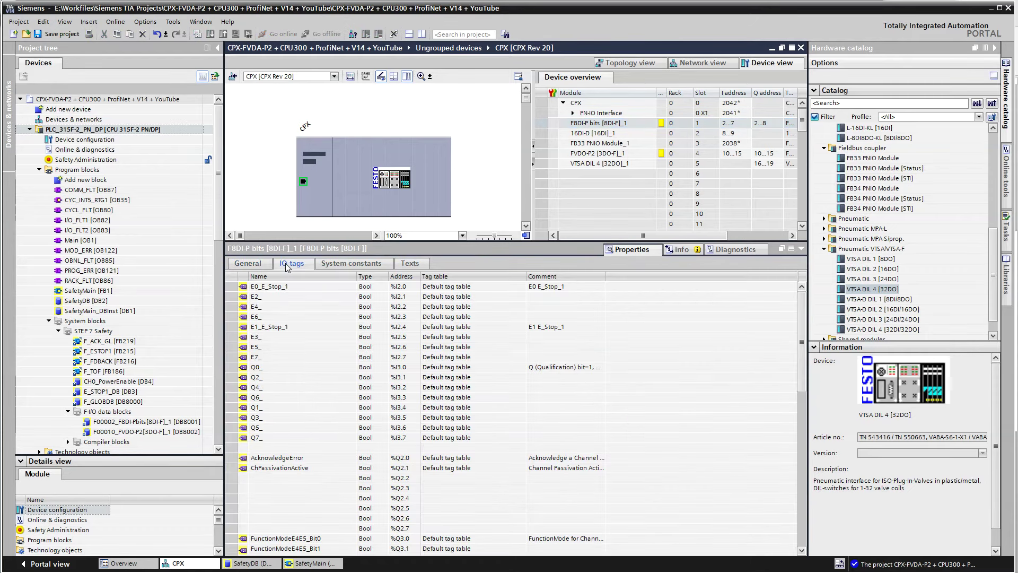
Check the E0_E_Stop_1 (%I2.0) and E1_E_Stop_1 (%I2.4) tags, then return to SafetyMain
click(294, 289)
click(296, 328)
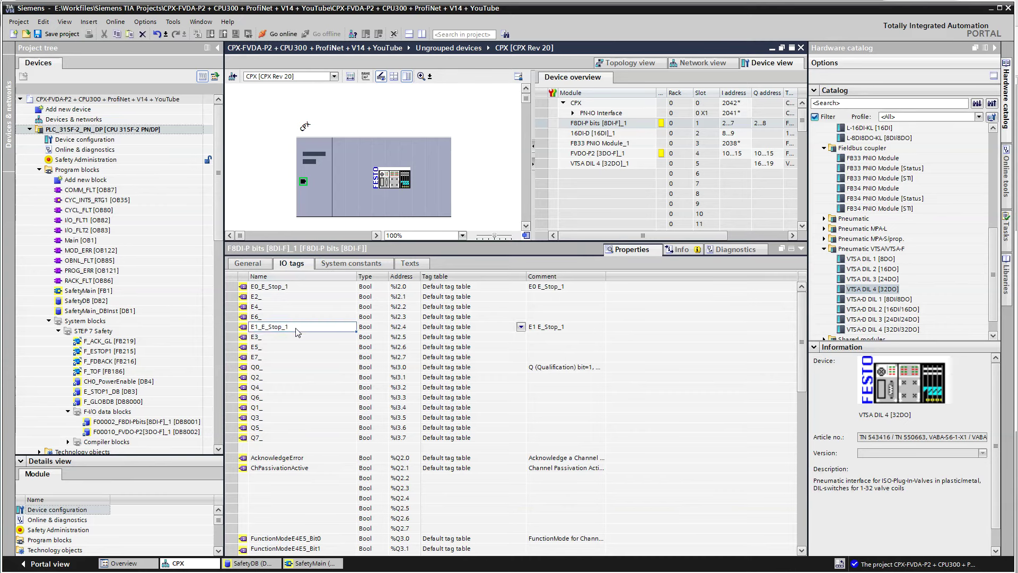
click(297, 289)
click(298, 330)
click(310, 563)
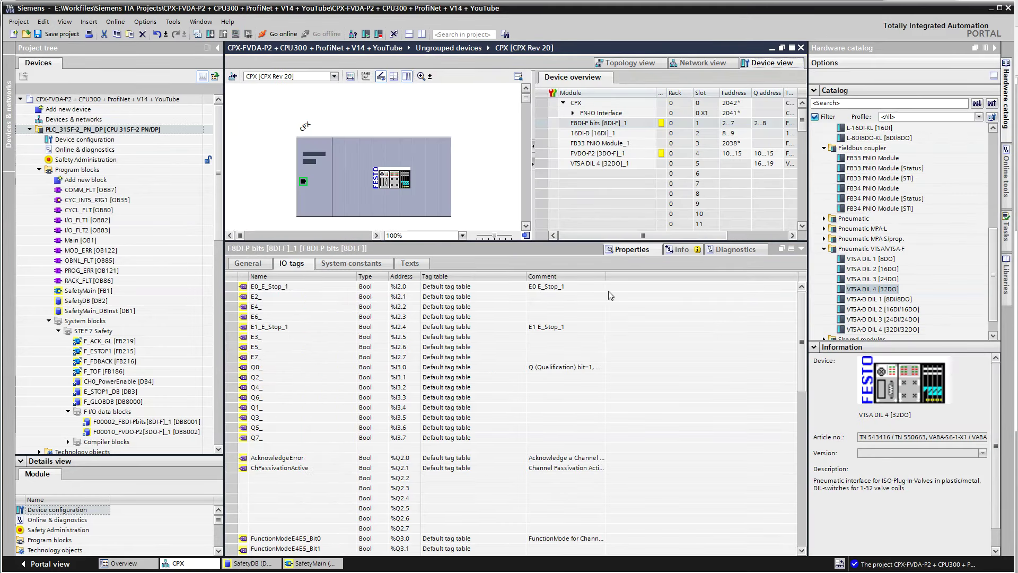
Inspect ESTOP1's E_STOP, ACK_NEC and #E_Stop_1_AckReqd operands in Network 13, then expand Network 14
click(801, 248)
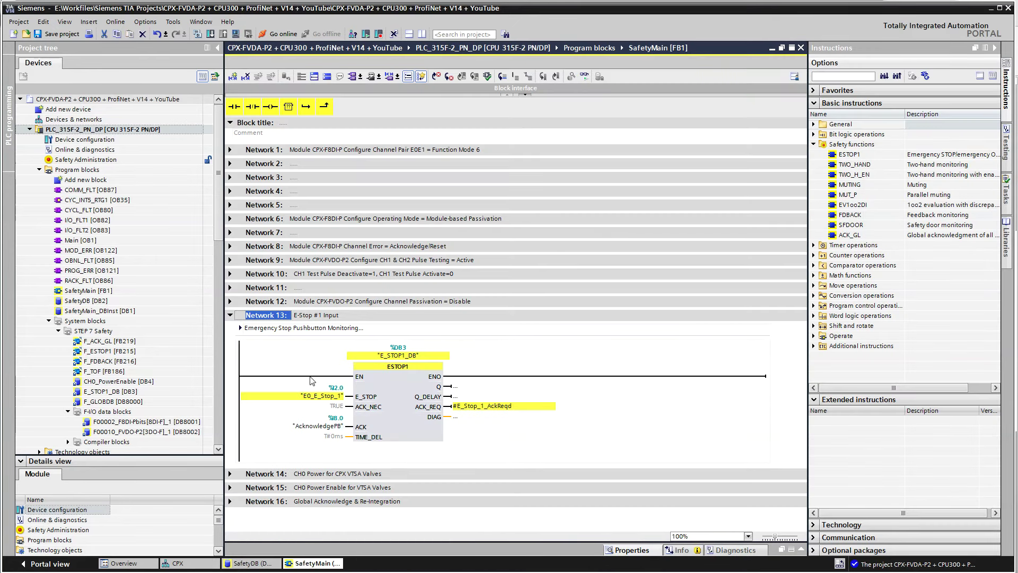
click(321, 398)
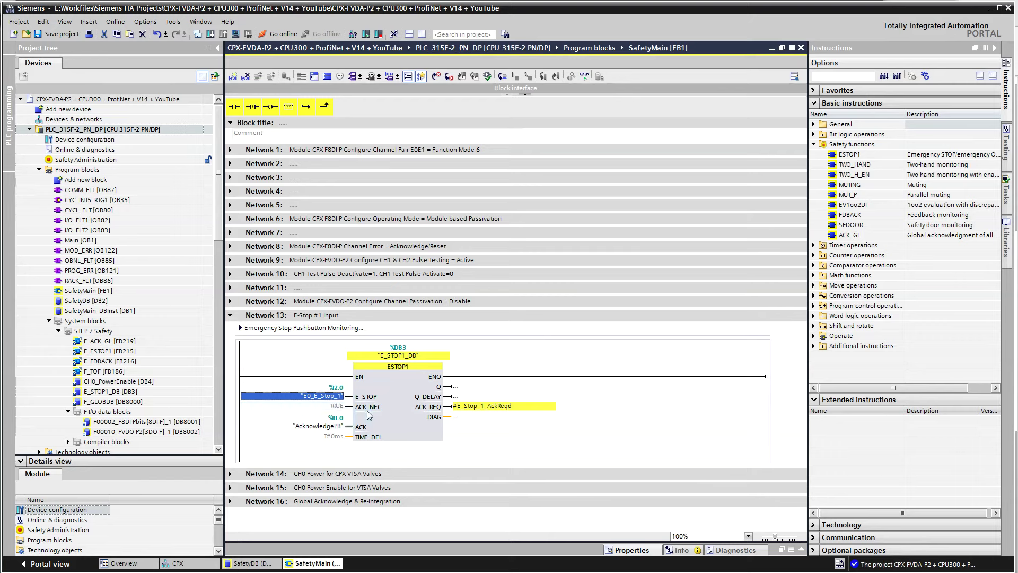
click(350, 408)
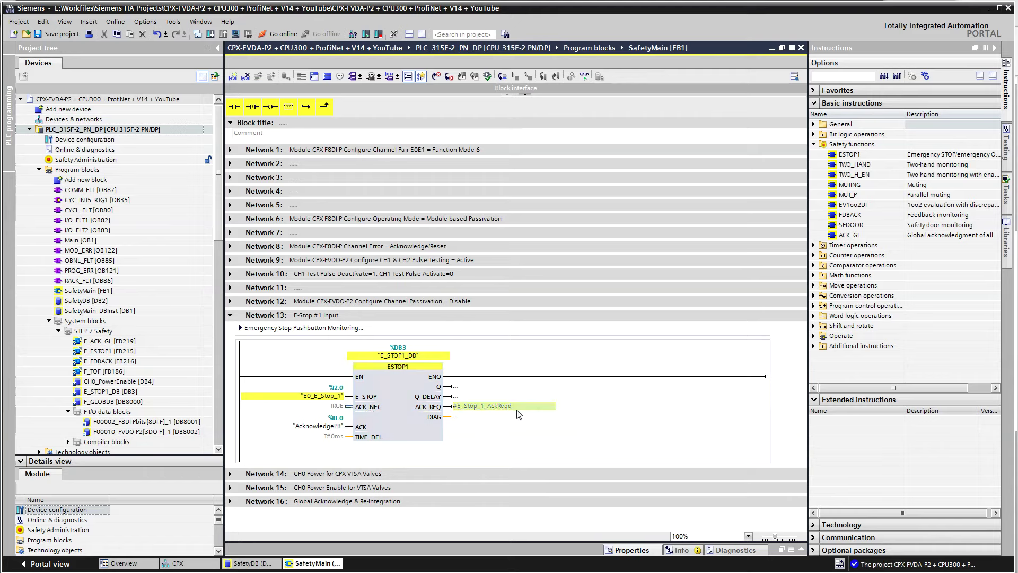
click(481, 406)
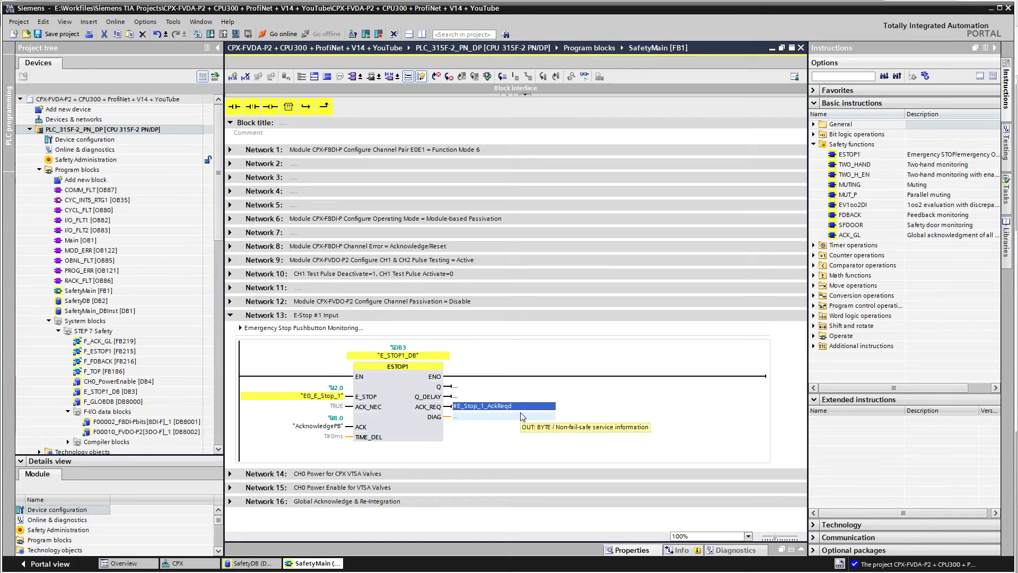
key(Down)
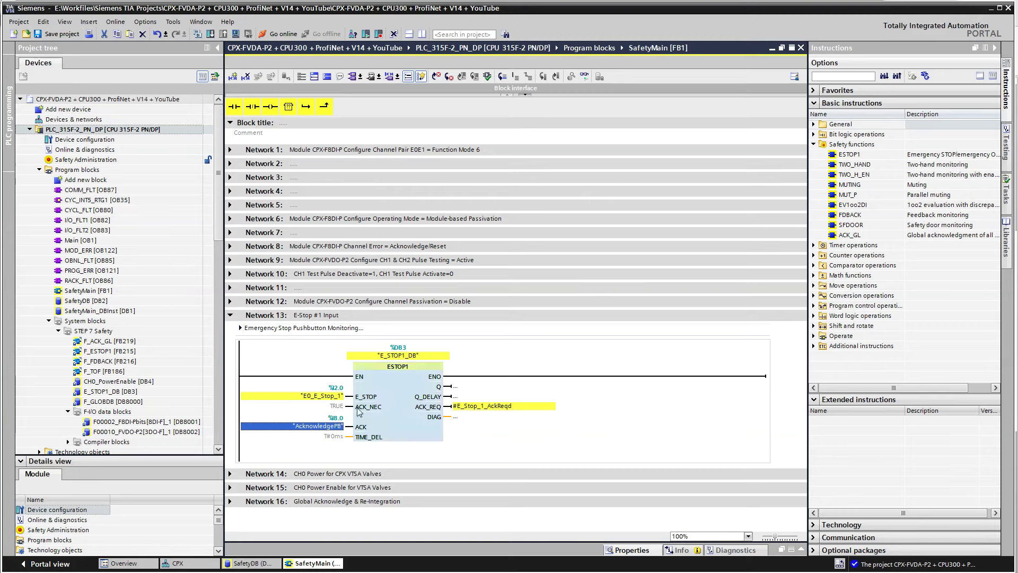
click(417, 399)
click(447, 387)
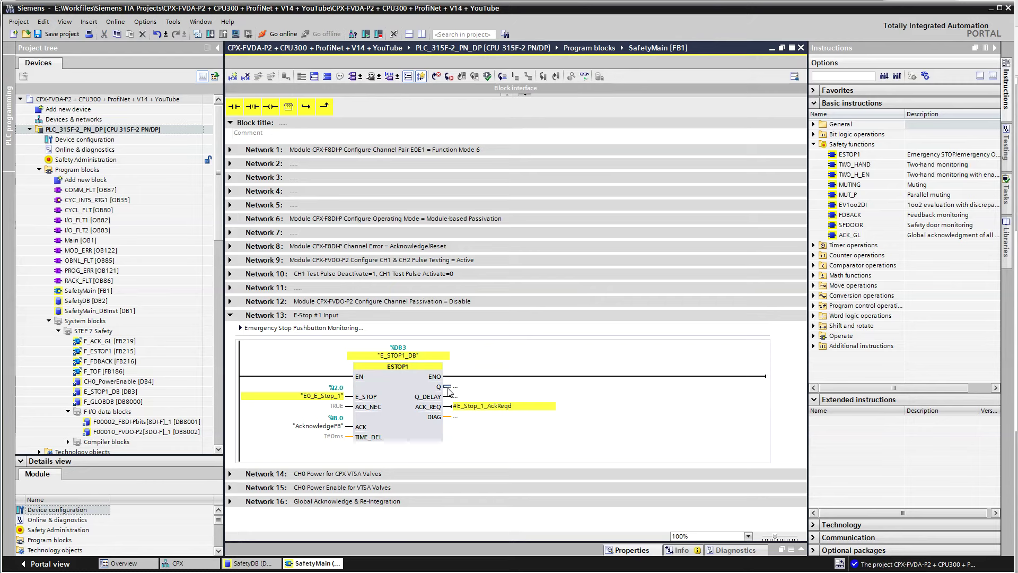
click(230, 473)
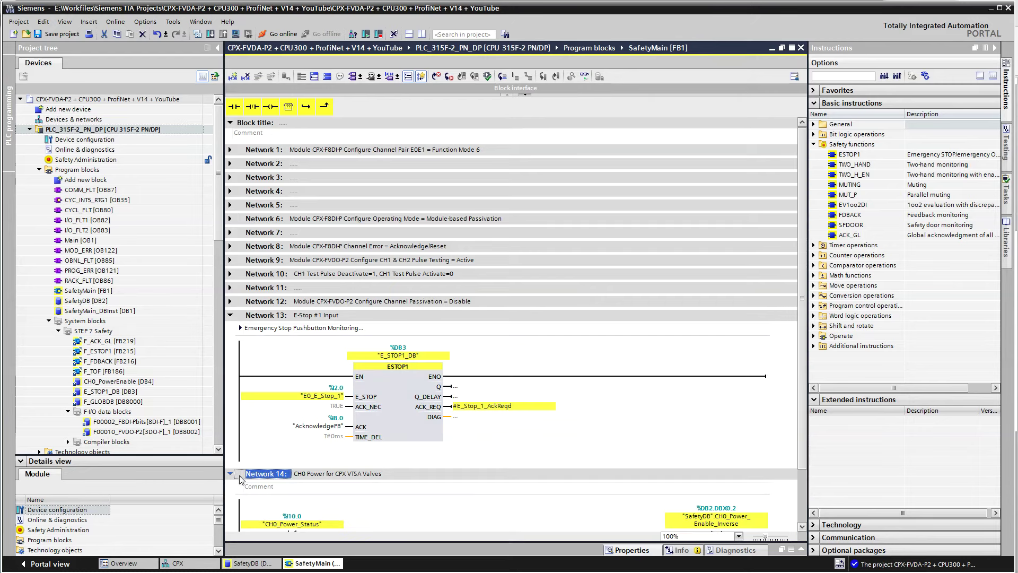
Expand Network 15, look up the FDBACK instruction, and trace its E_STOP1_DB.Q ON operand
scroll(302, 470, down, 2)
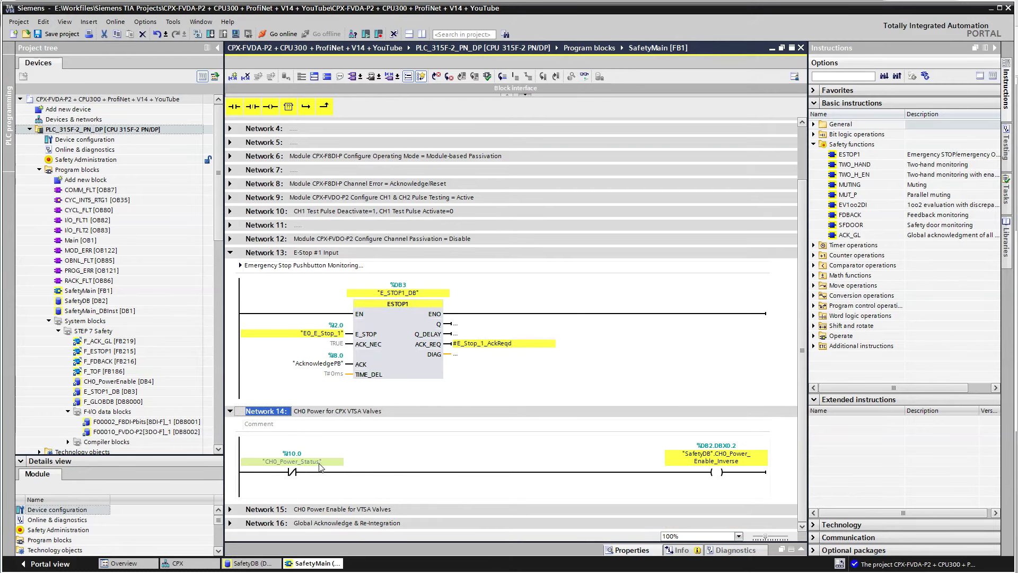
click(230, 509)
scroll(236, 520, down, 4)
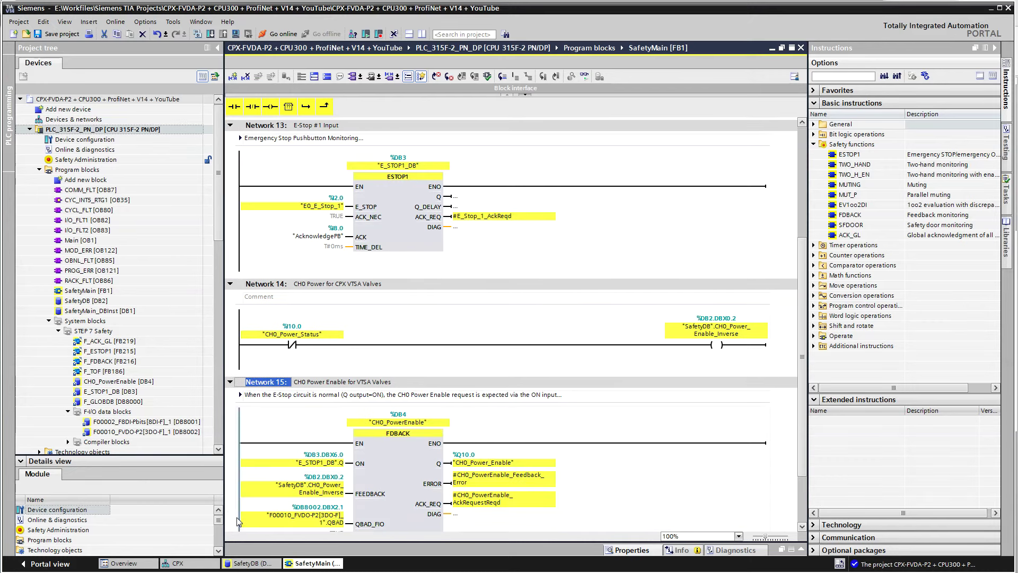
scroll(237, 523, down, 2)
click(410, 413)
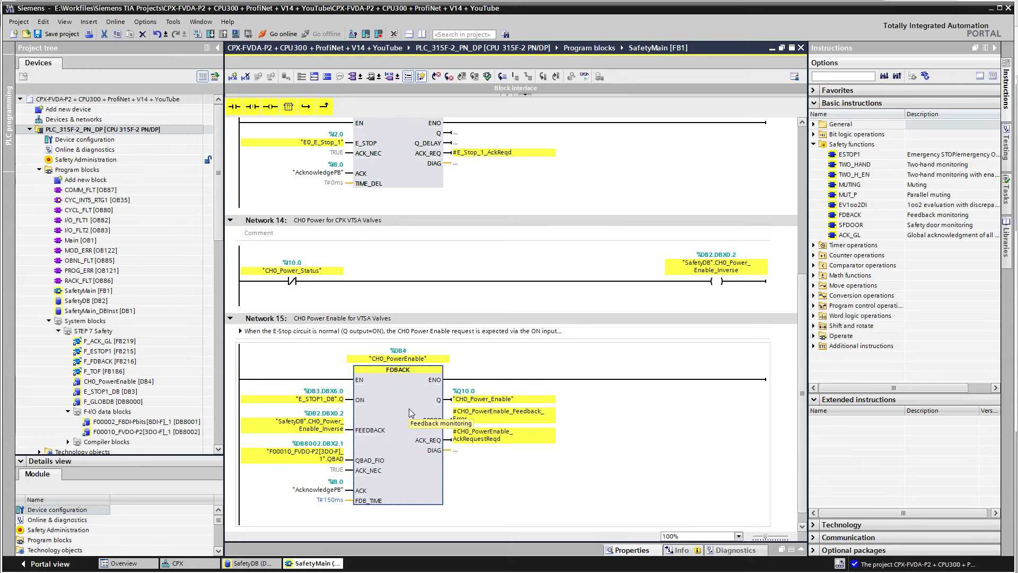
click(854, 218)
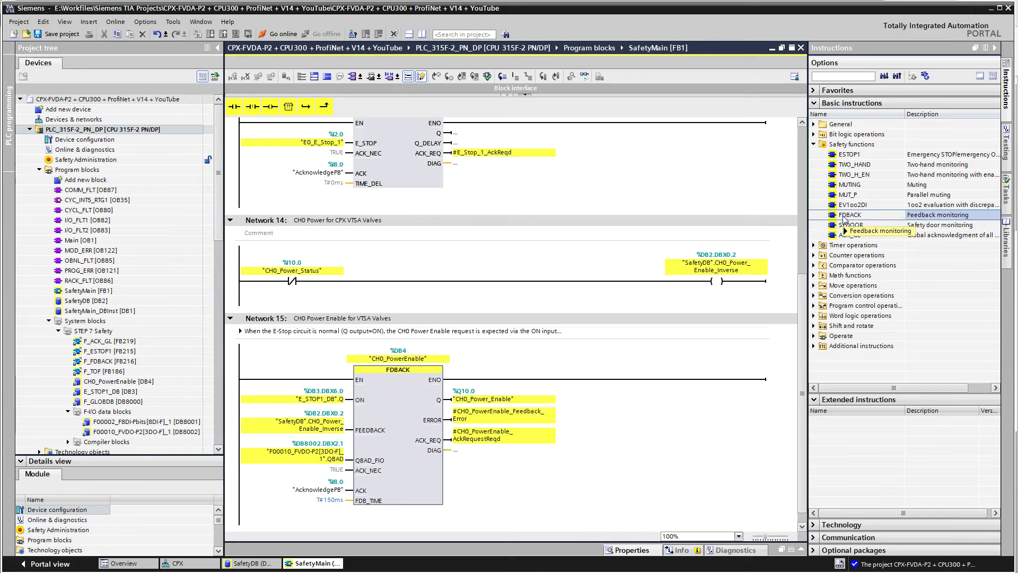
mouse_move(843, 219)
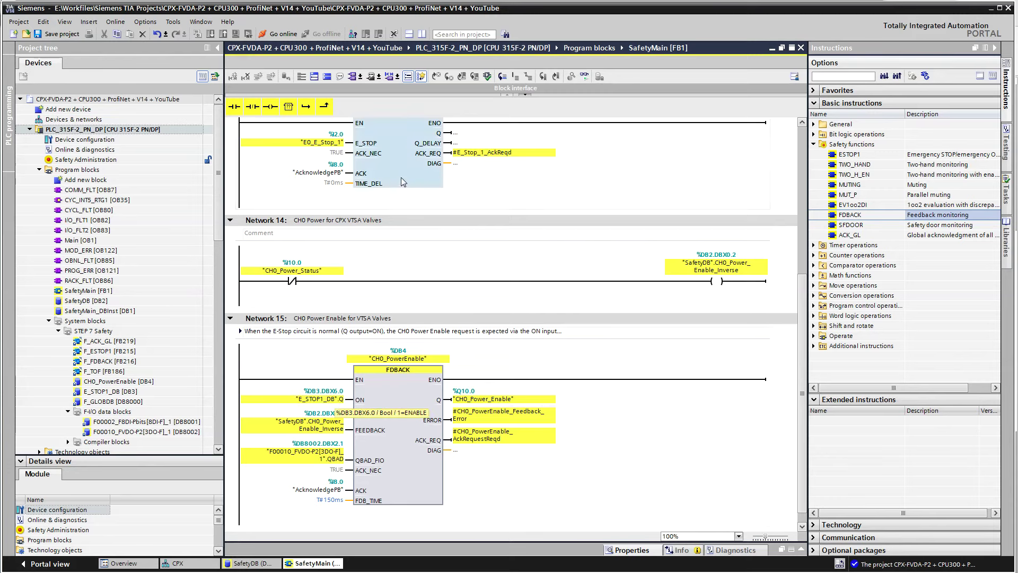
scroll(407, 184, up, 3)
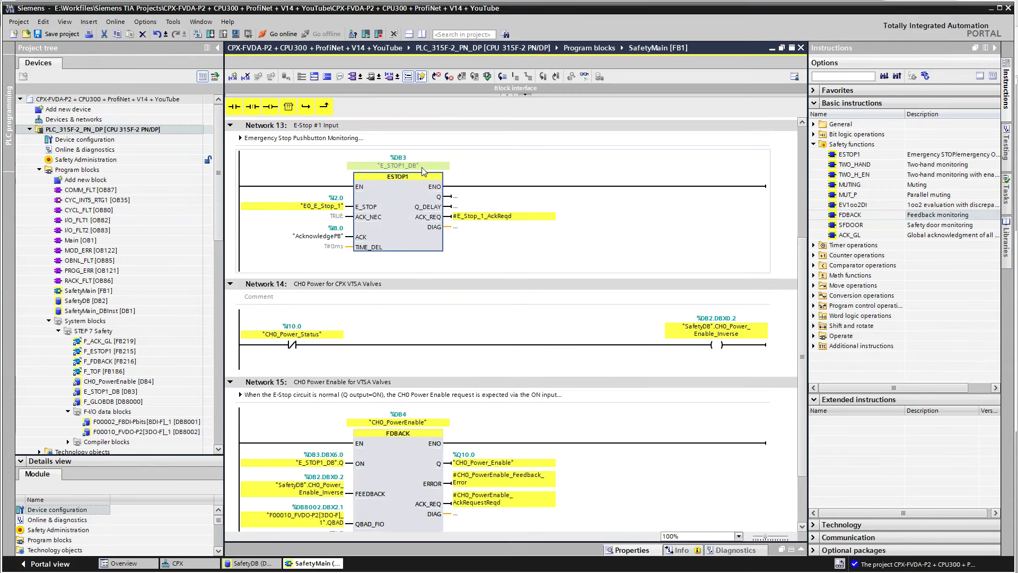
click(323, 464)
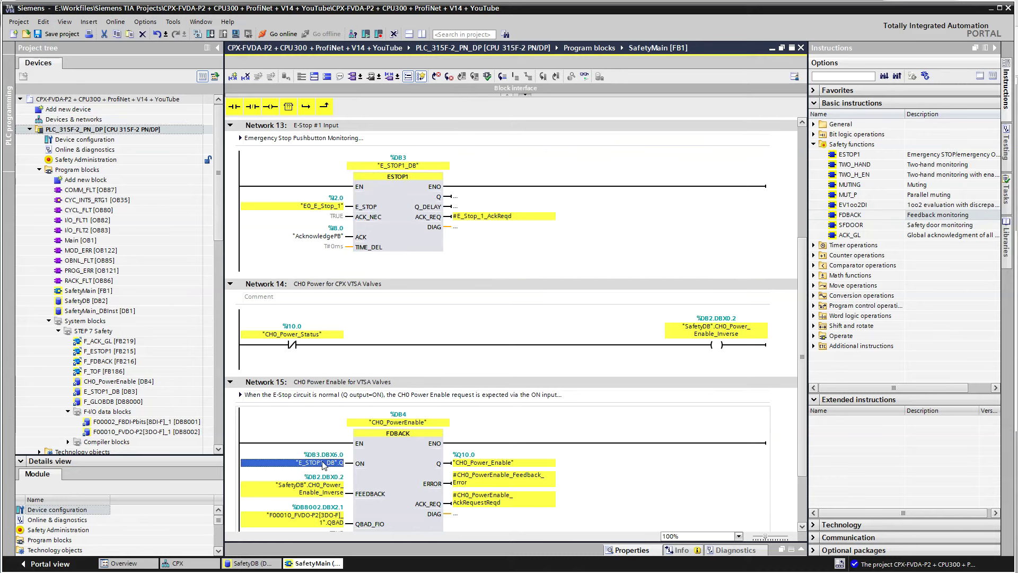
drag(323, 464, 400, 467)
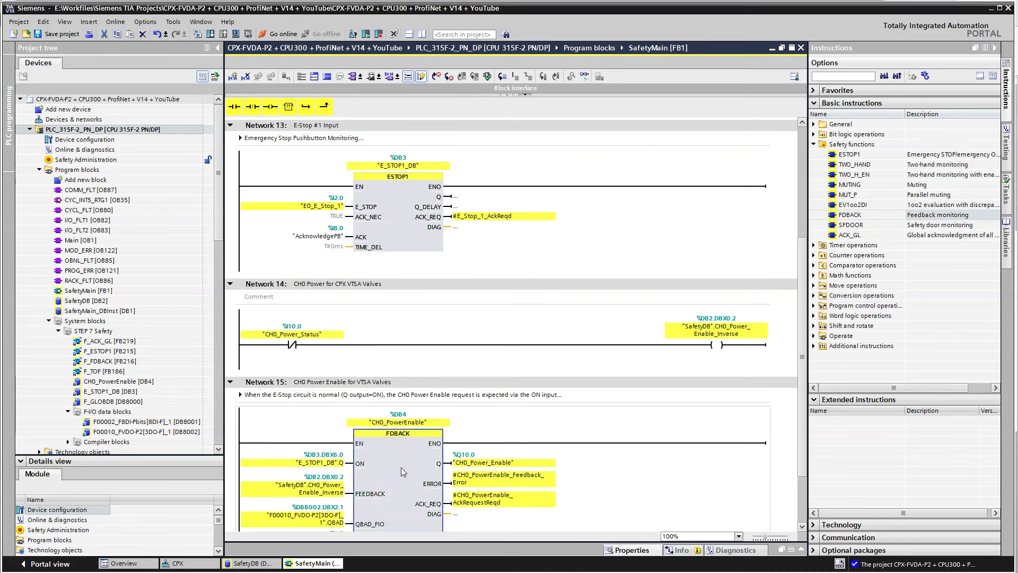
scroll(403, 476, down, 3)
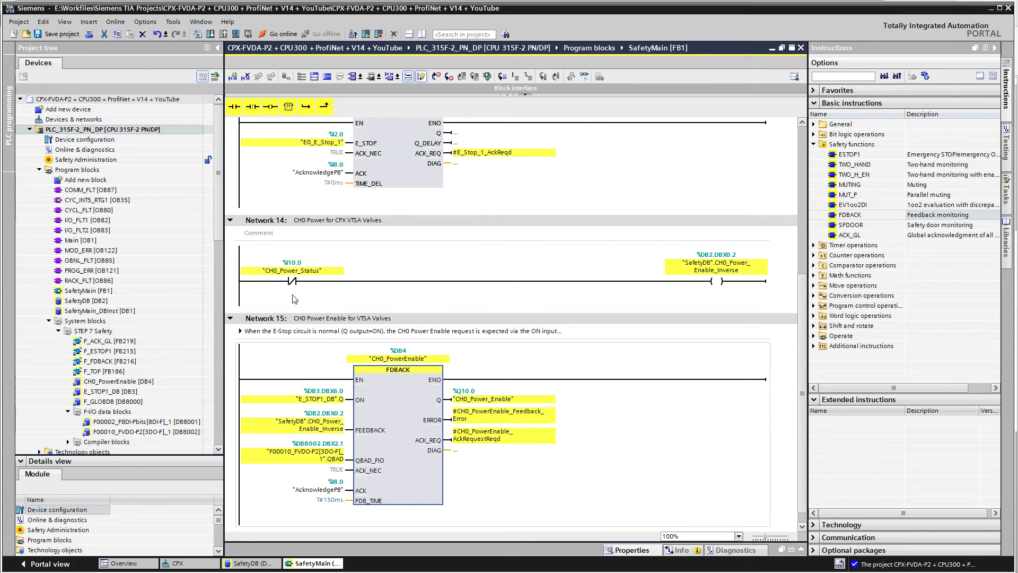
In the CPX device view, show the FVDO-P2 module's IO tags
click(244, 564)
click(202, 565)
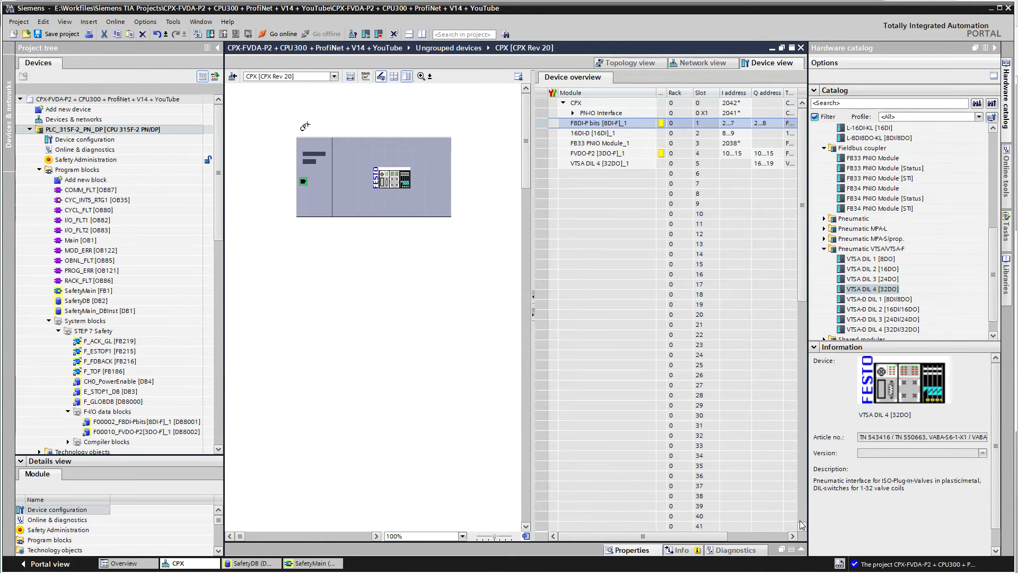
click(801, 550)
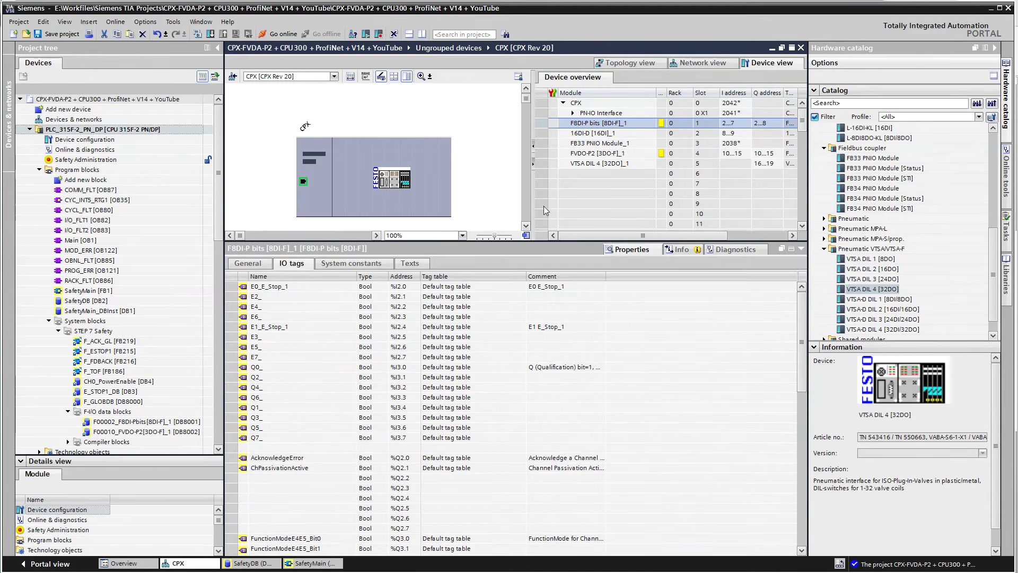
click(553, 154)
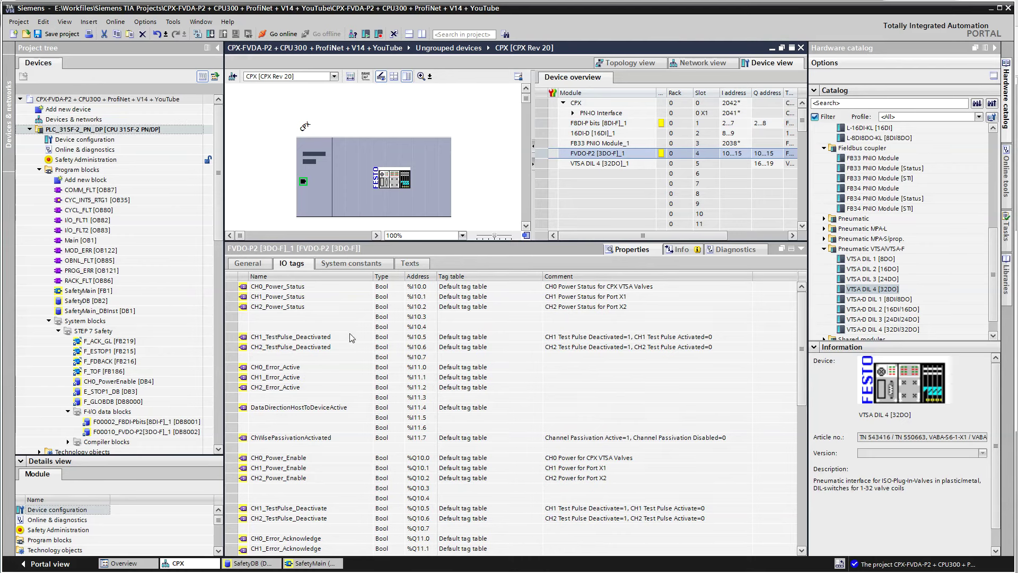
Check the CH0–CH2 power status and enable tags, including %I10.0 and %Q10.0, then return to SafetyMain
click(298, 460)
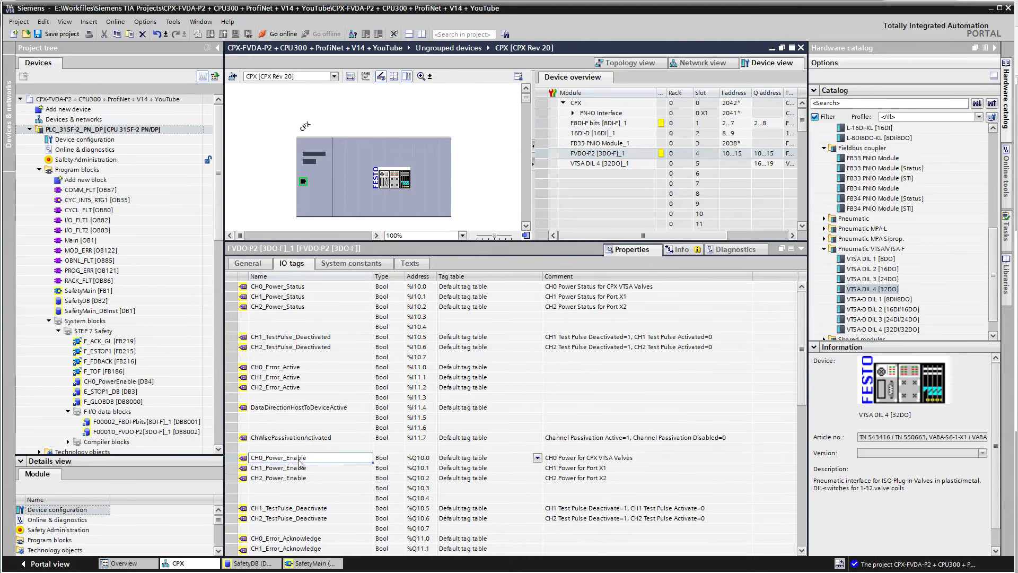
click(310, 288)
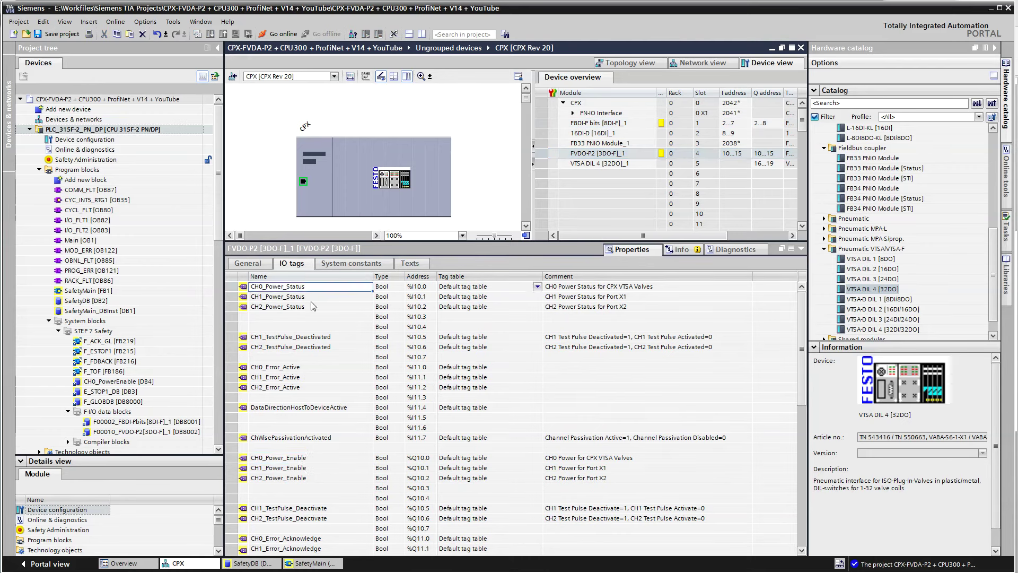
click(317, 471)
click(314, 300)
click(302, 479)
click(317, 307)
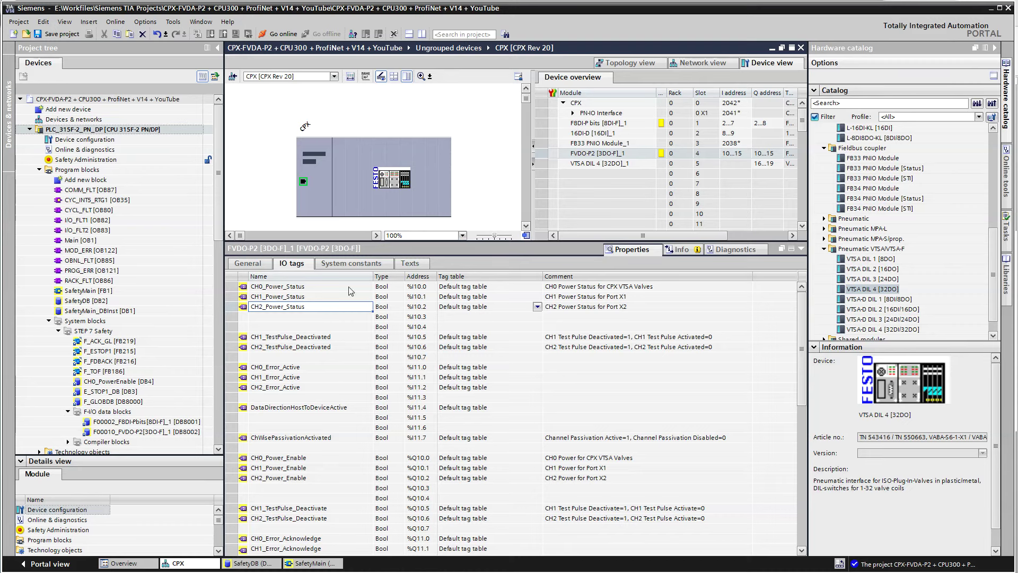
click(297, 563)
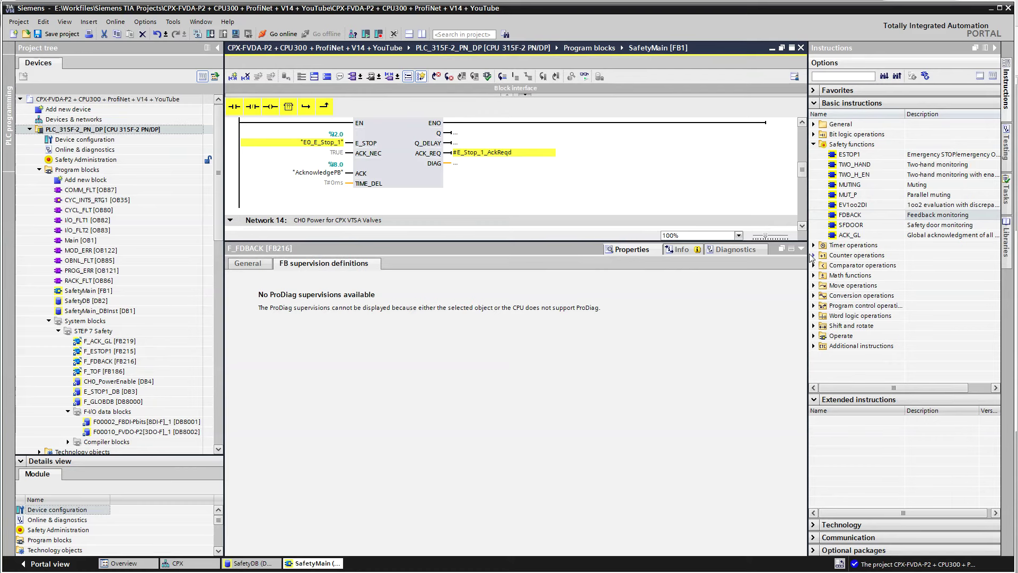
Trace Network 14/15's CH0_Power_Status, inverted power-enable and QBAD_FIO operands, then open F00010_FVDO-P2[3DO-F]_1 [DB8002]
click(801, 248)
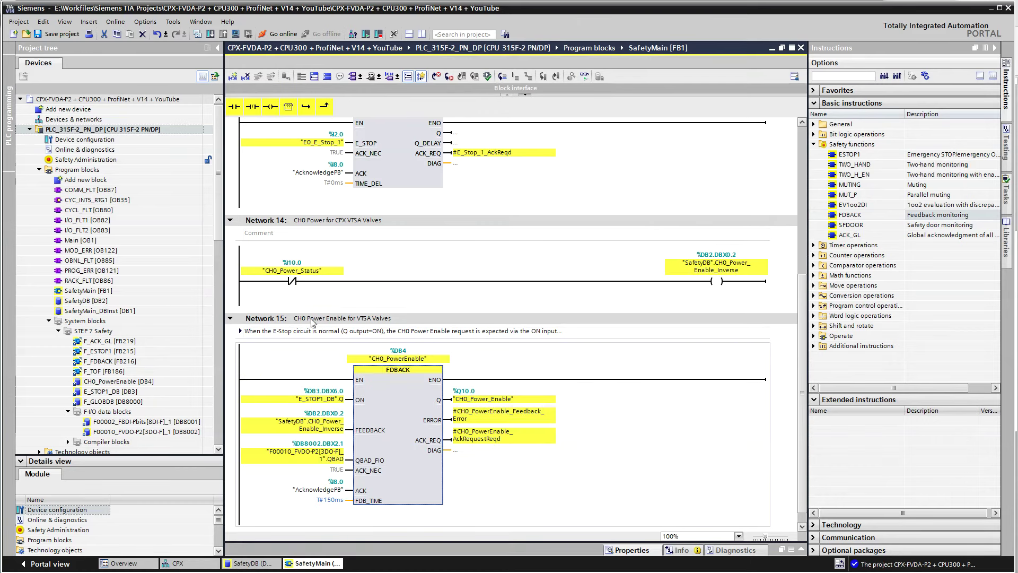
click(293, 281)
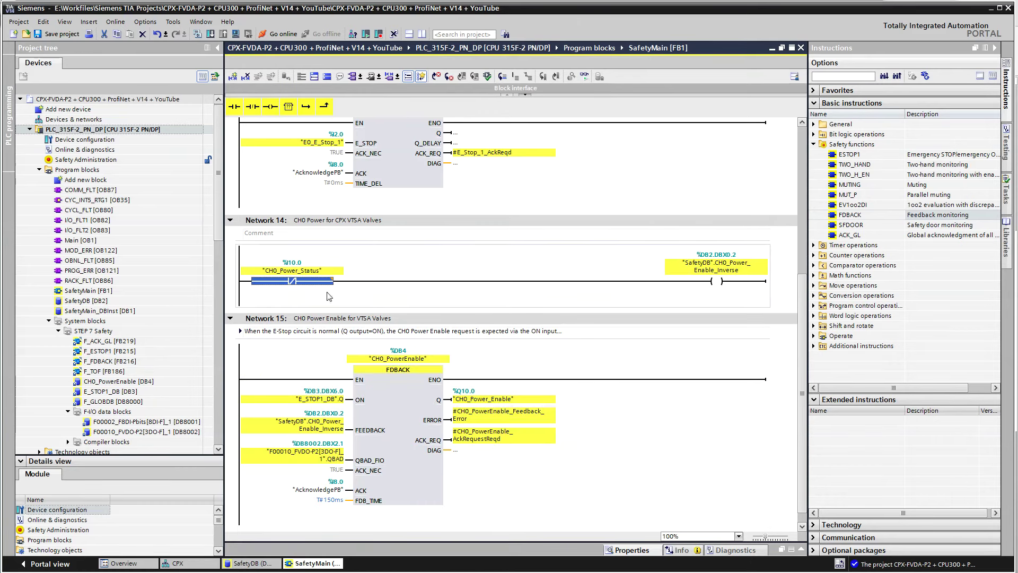
click(725, 280)
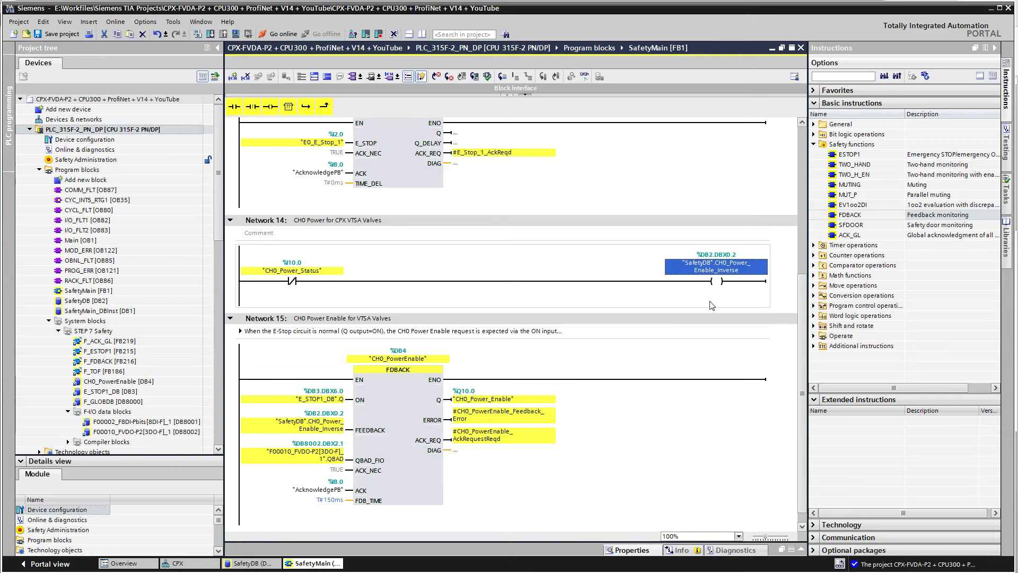
click(312, 432)
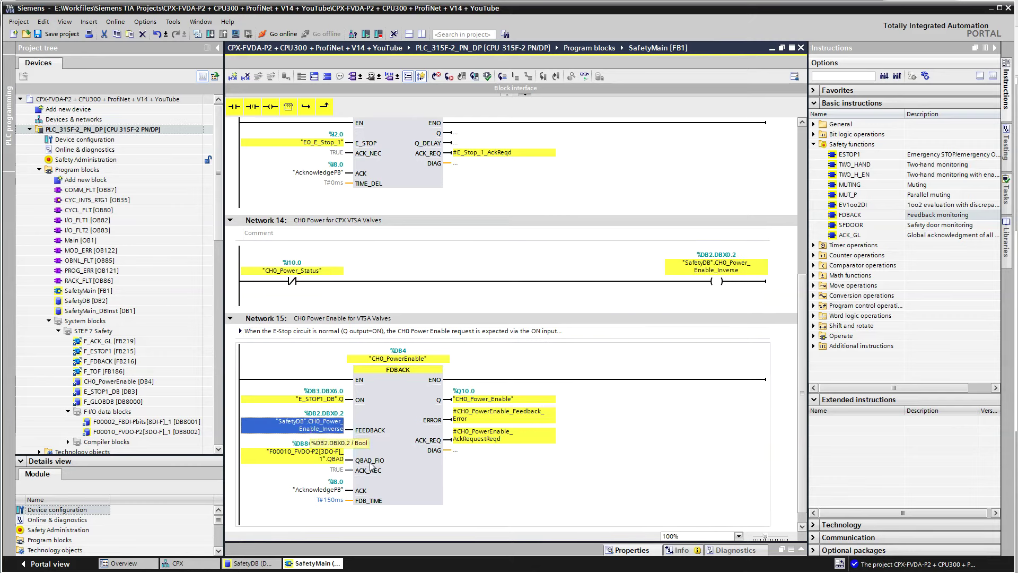
click(329, 460)
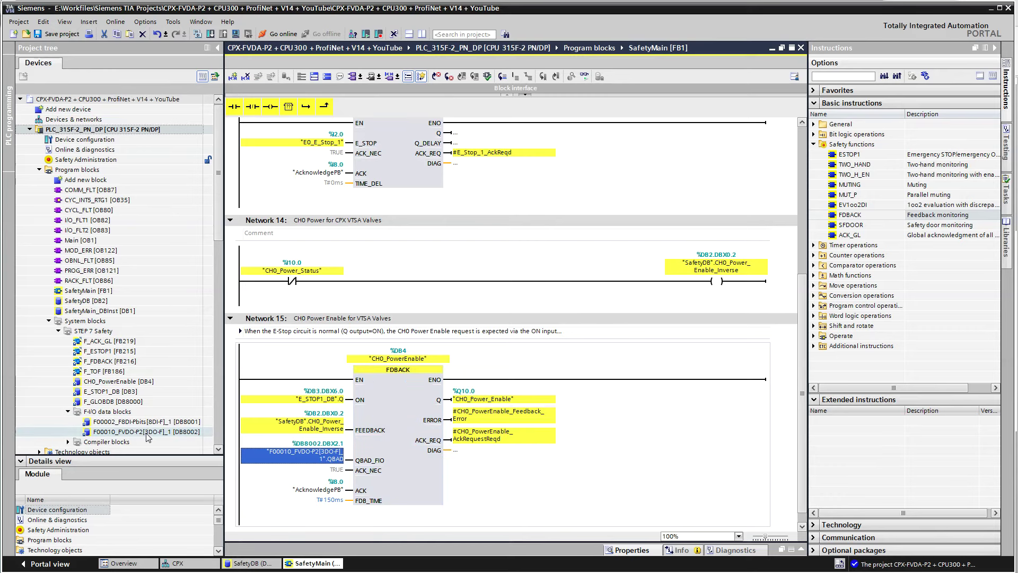
double_click(147, 432)
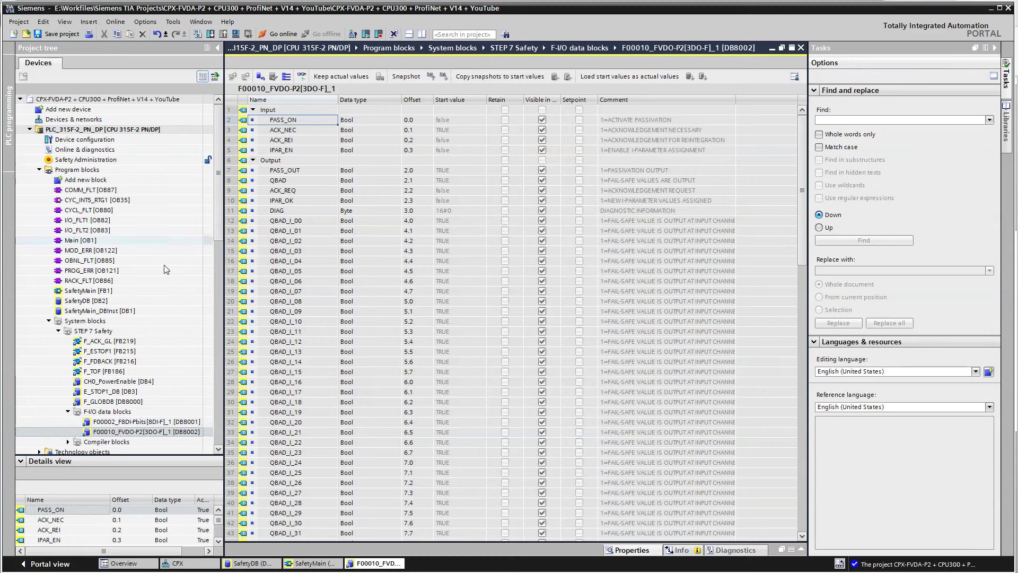
Check the QBAD output in DB8002, then close the data block to return to SafetyMain
click(310, 182)
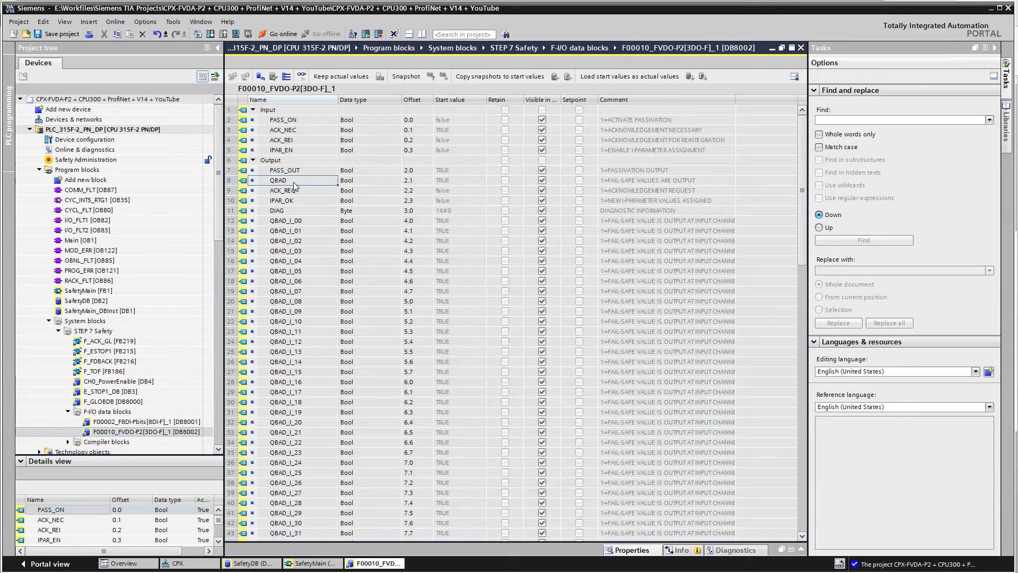
click(801, 48)
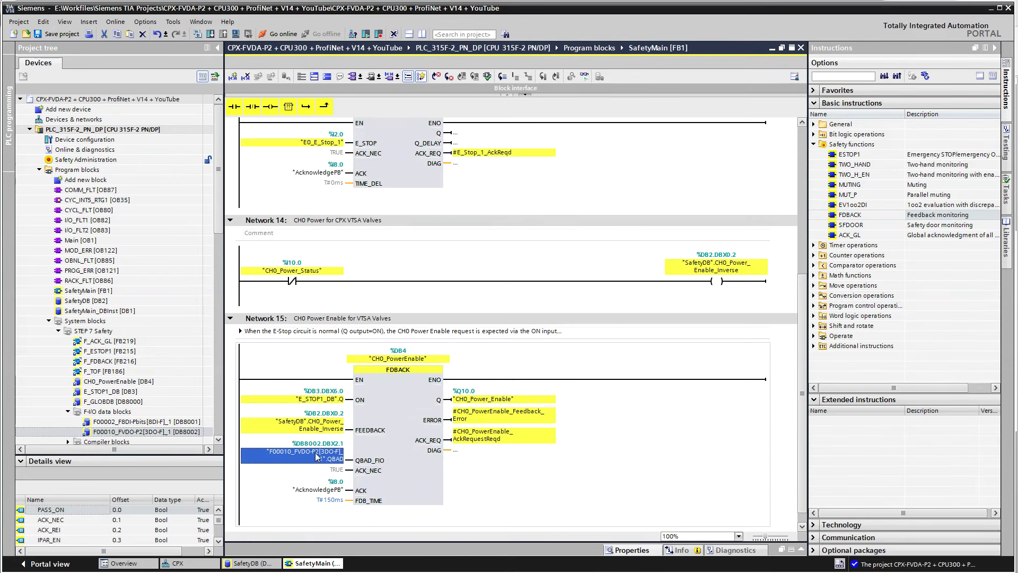
Review FDBACK's AcknowledgePB, CH0_Power_Enable and T#150ms operands, then save and compile the project
click(321, 490)
click(326, 500)
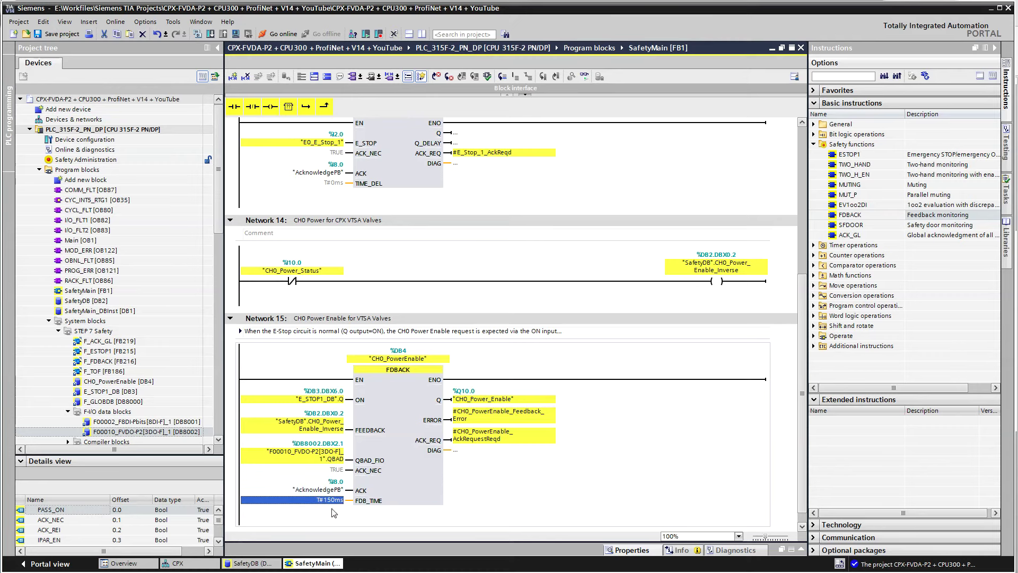
click(491, 399)
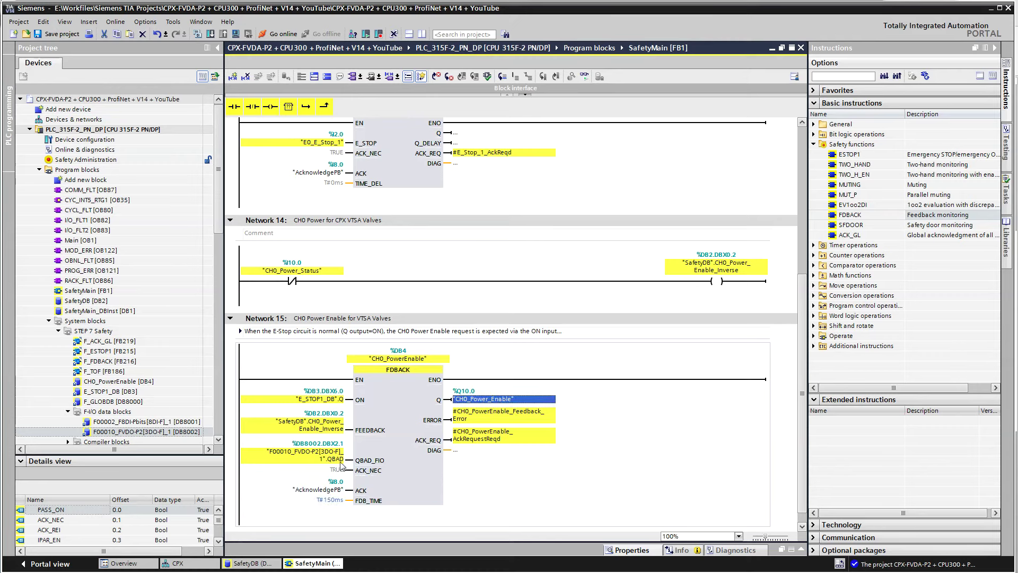
click(325, 430)
click(326, 500)
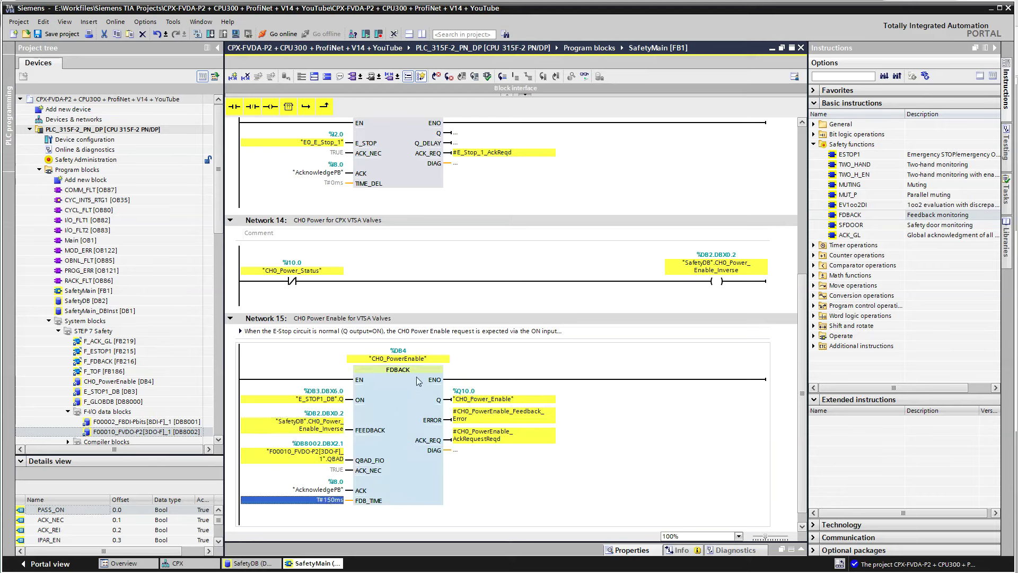
click(50, 35)
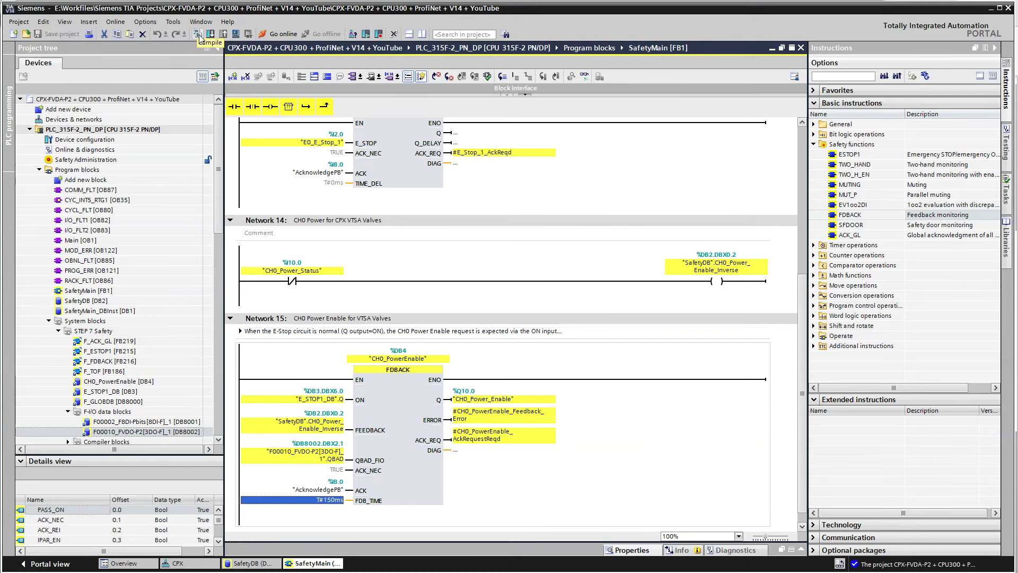
click(200, 38)
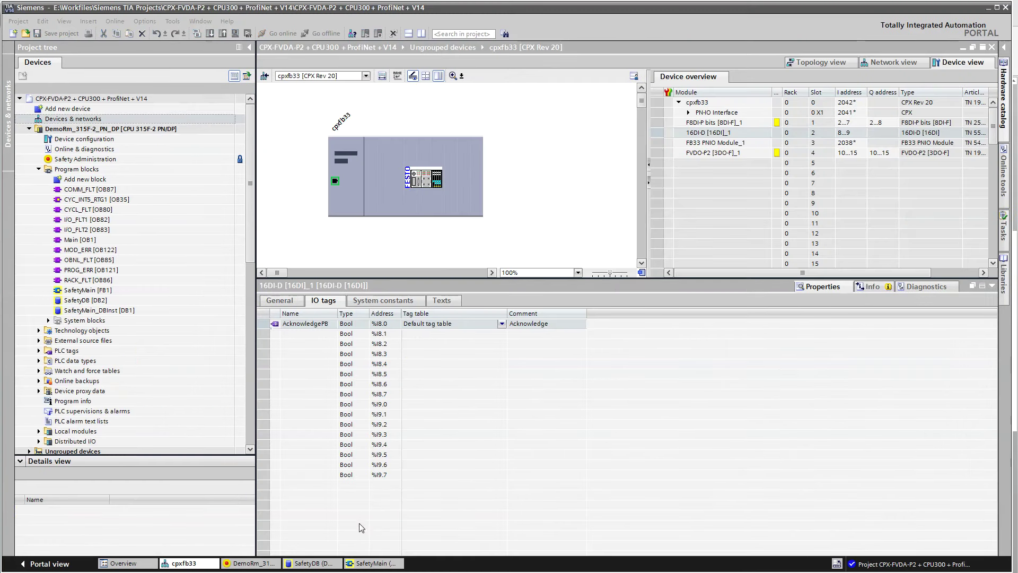
Download to DemoRm_315F-2_PN_DP, stopping all modules, and finish loading with 0 errors
click(102, 129)
click(211, 34)
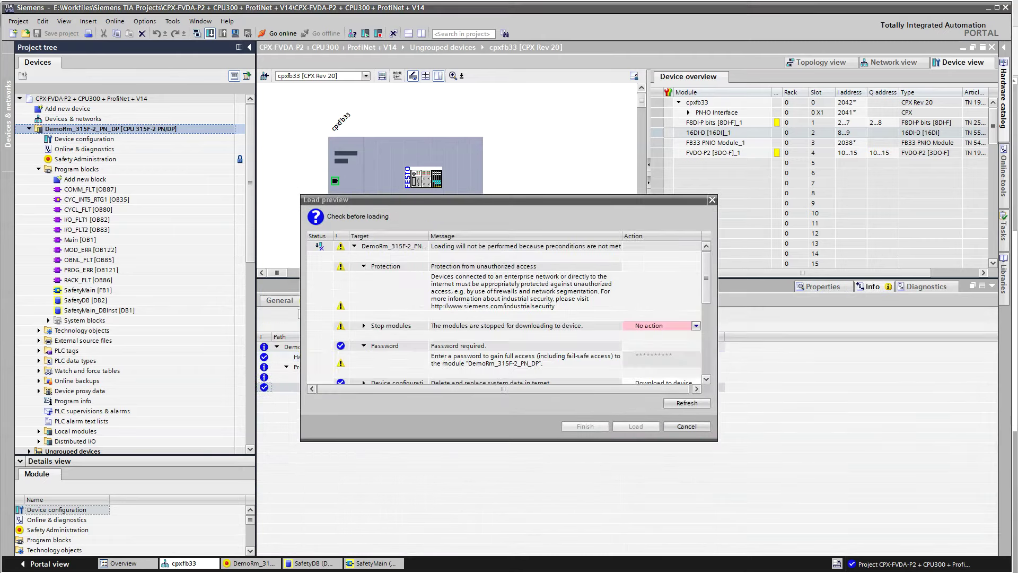
click(695, 326)
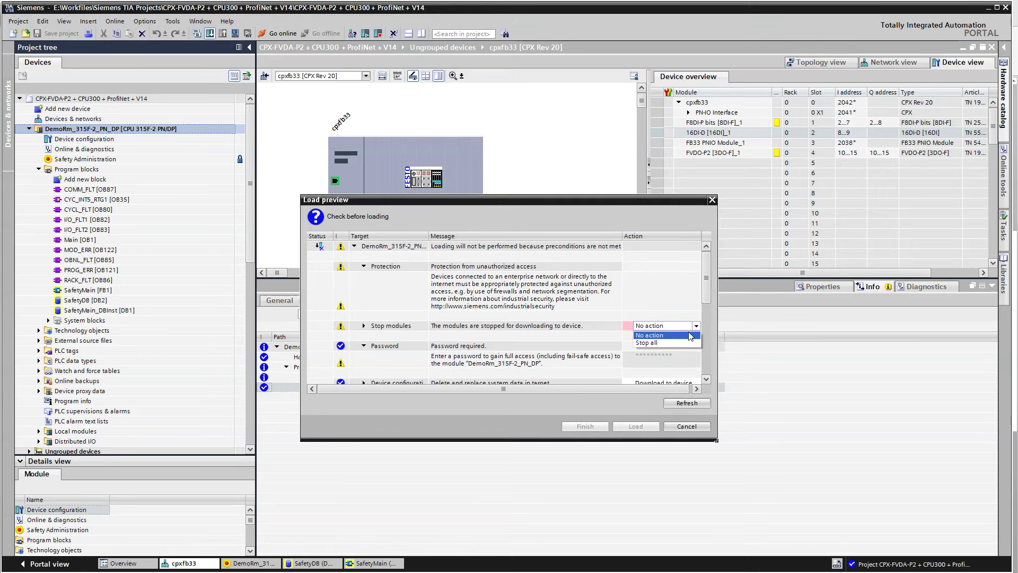
click(660, 344)
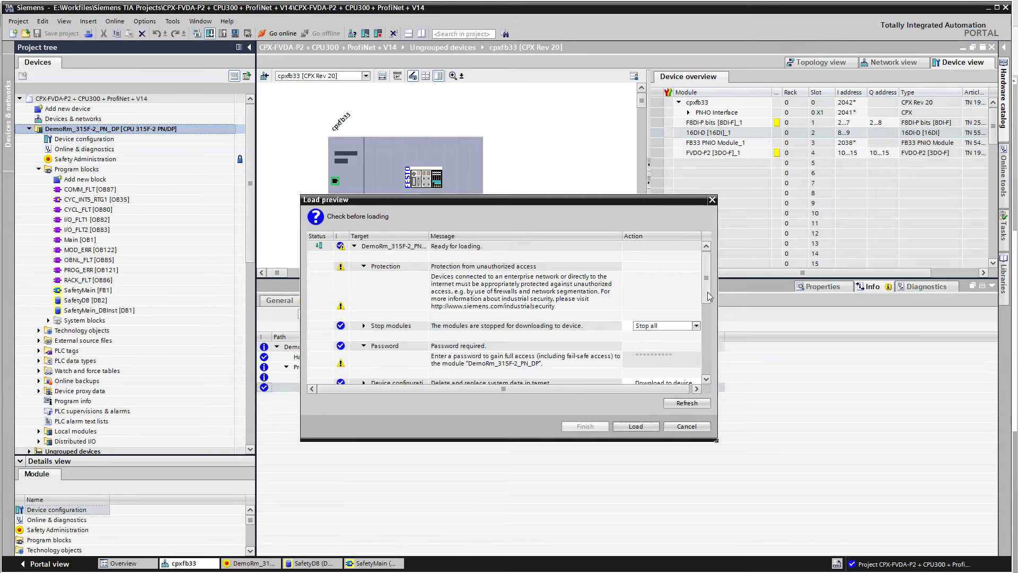
drag(708, 291, 708, 313)
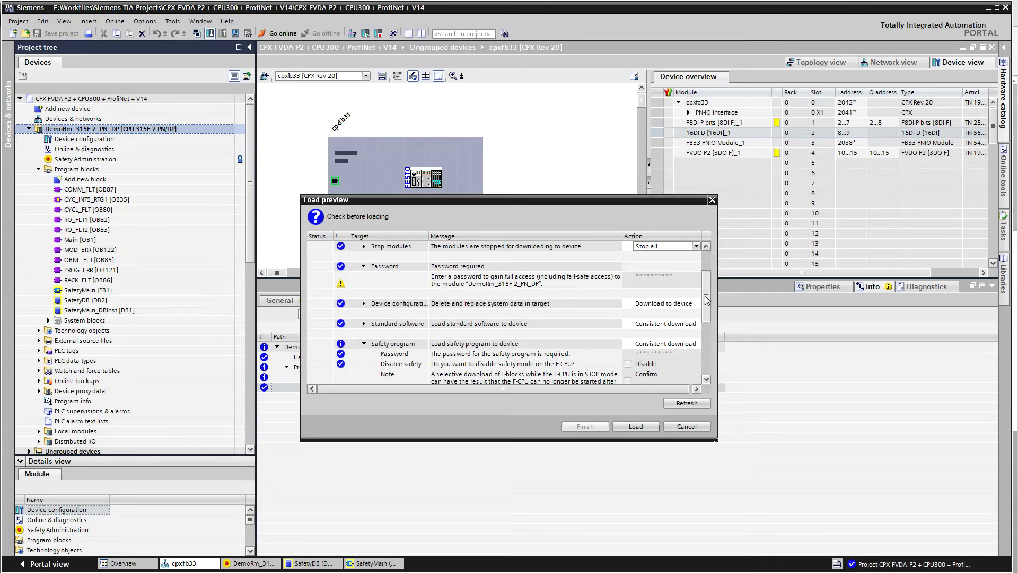
drag(707, 298, 707, 322)
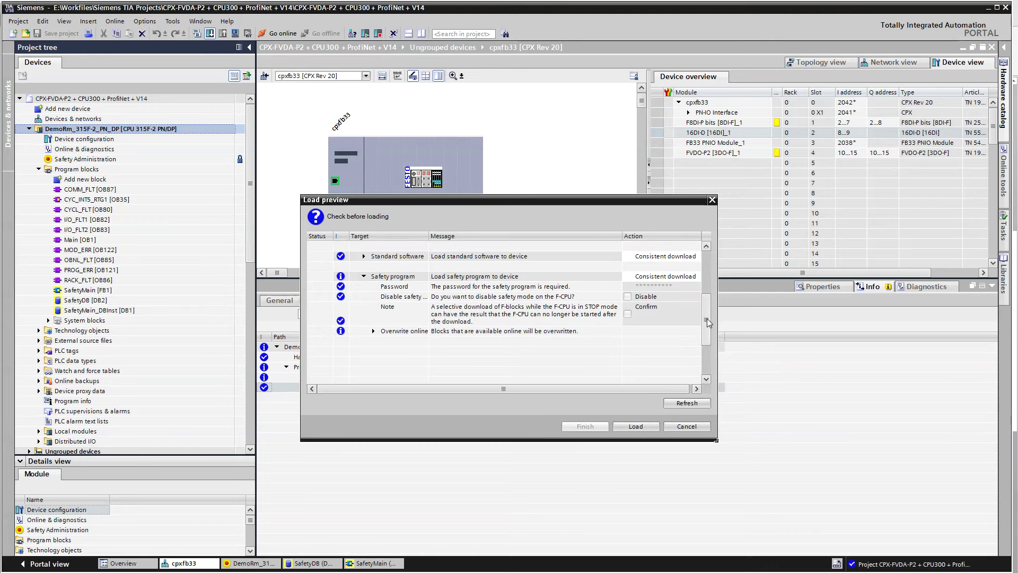
click(633, 427)
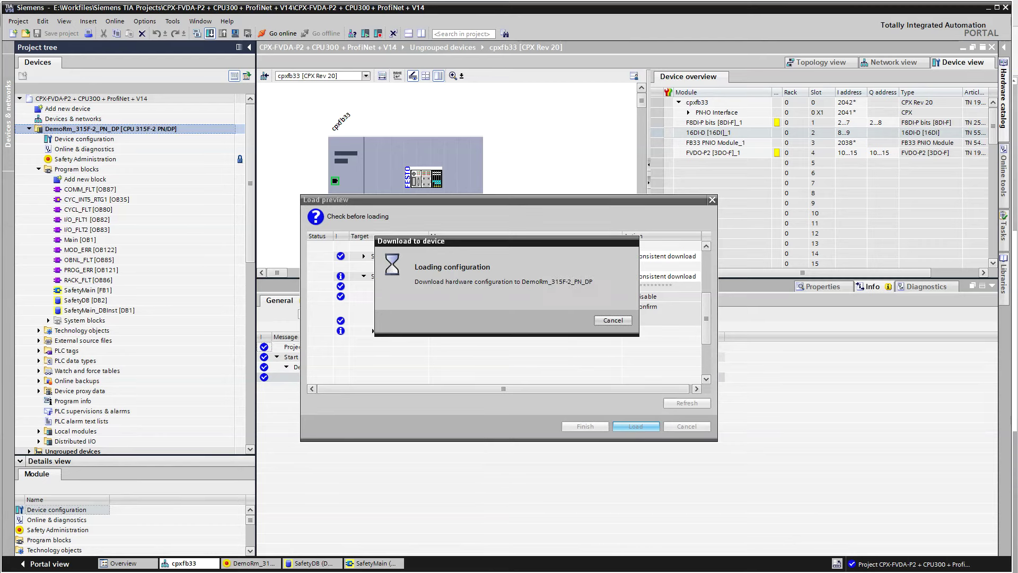
click(585, 427)
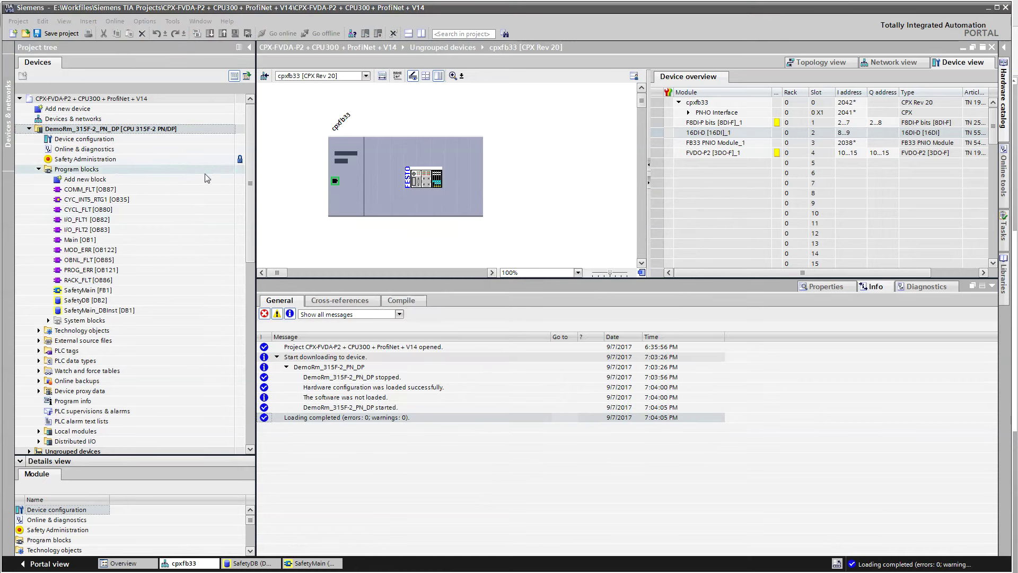
Open SafetyMain [FB1] and enlarge the network pane to show all sixteen networks
double_click(89, 290)
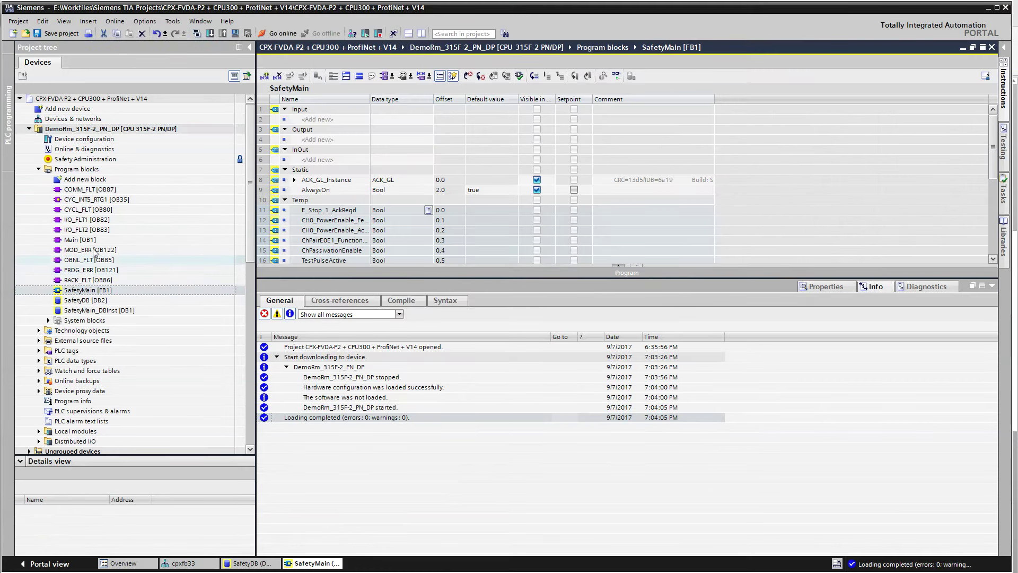
click(607, 266)
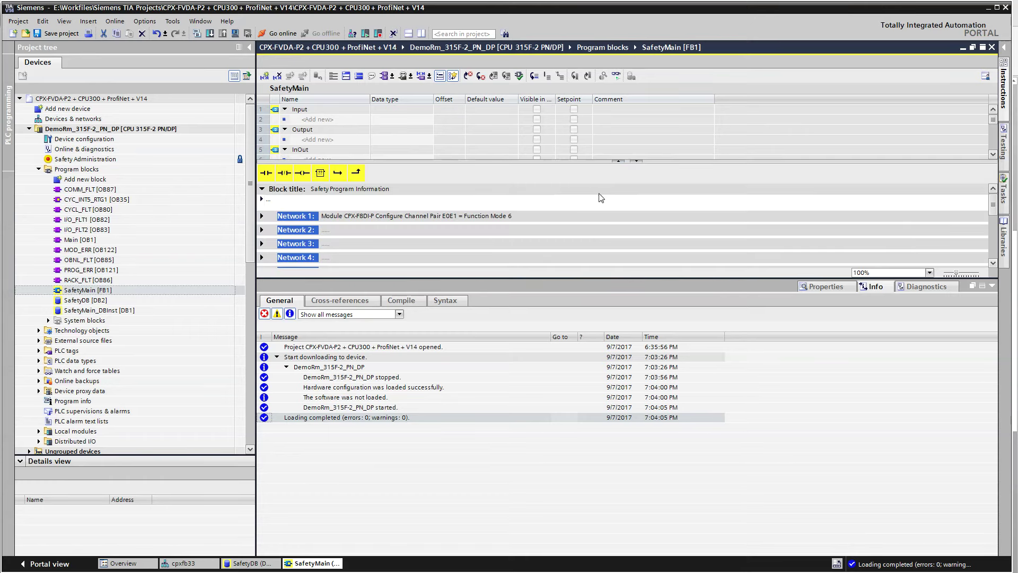
click(988, 286)
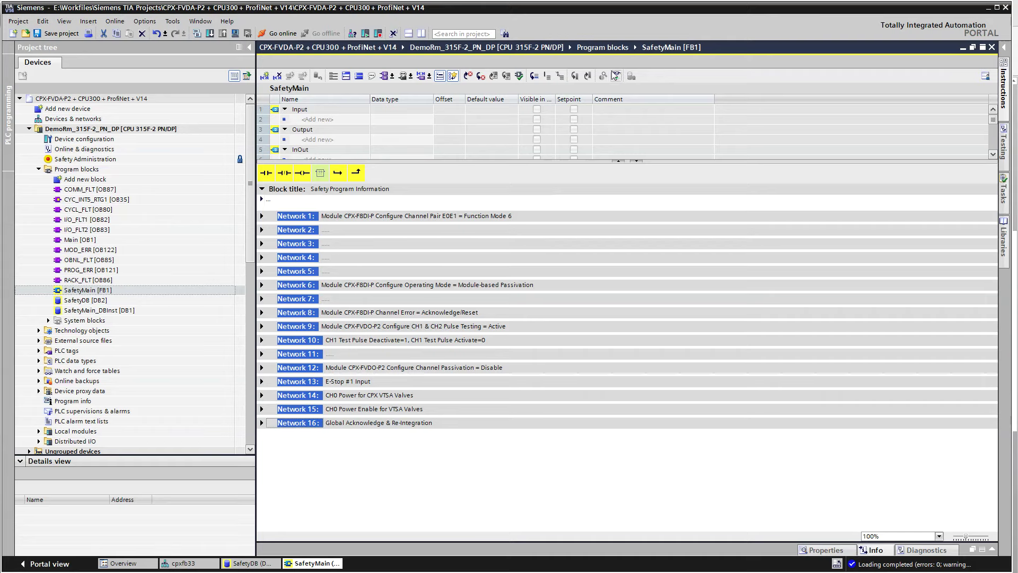
Go online with the CPU, save the project, and show the cpxfb33 device view
click(277, 33)
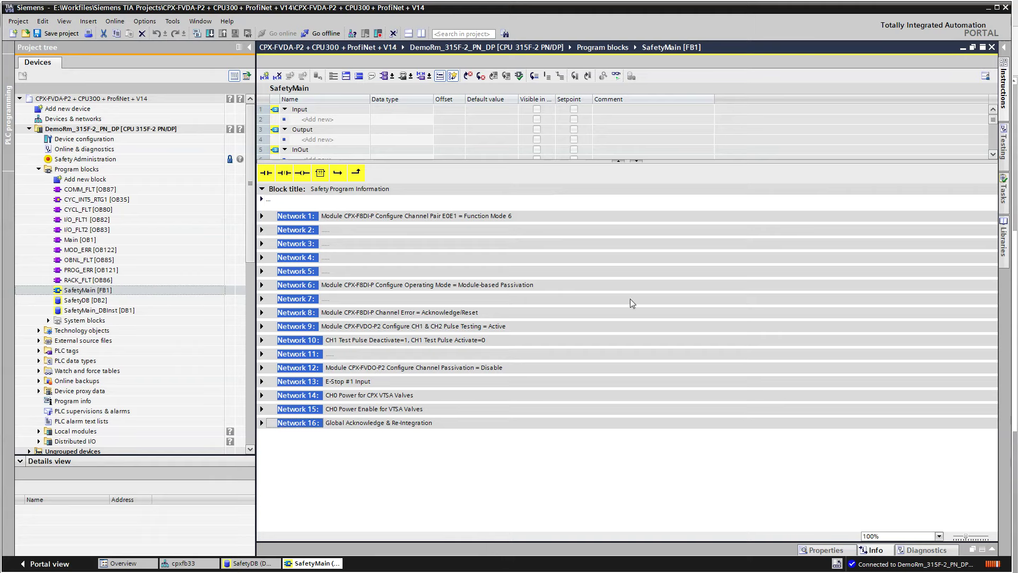
click(67, 35)
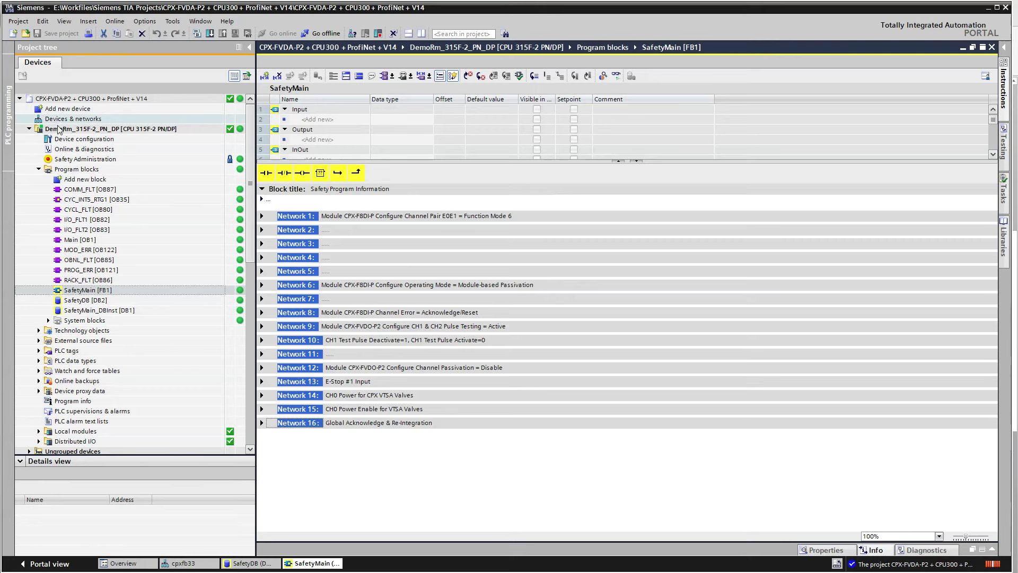
click(183, 563)
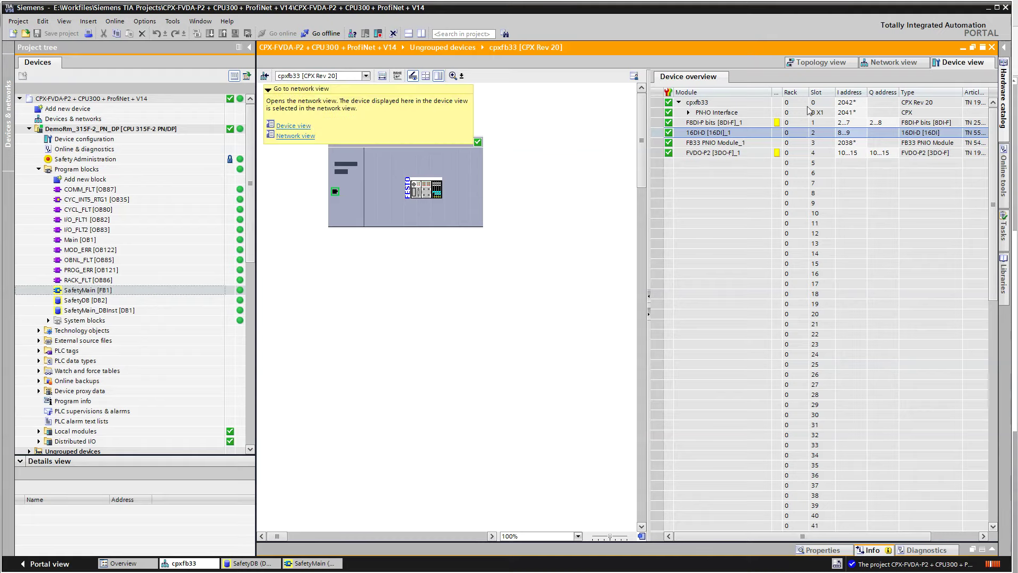
Show both devices in the network view, then return to the SafetyMain [FB1] editor
click(265, 76)
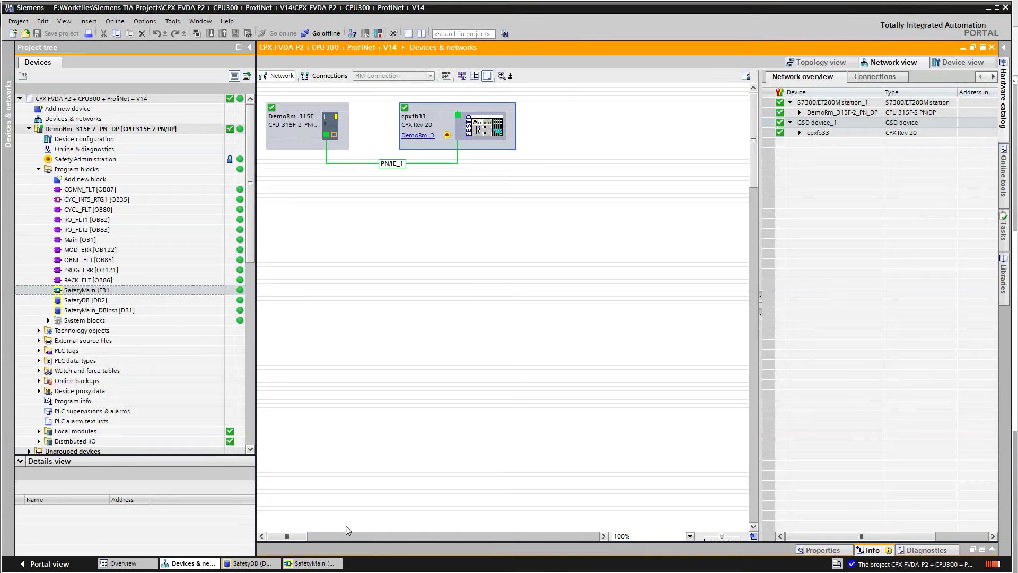
click(322, 564)
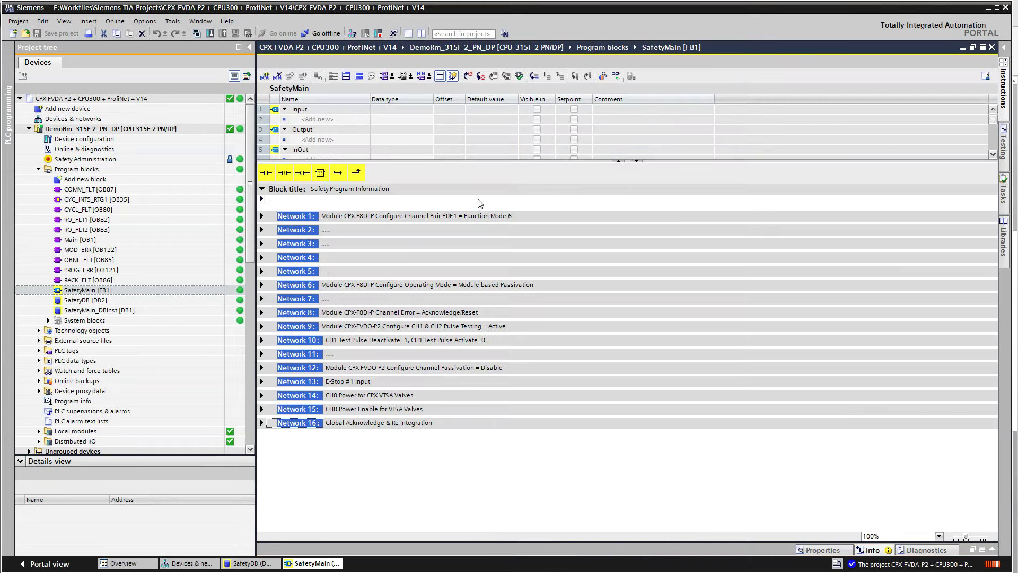
Monitor SafetyMain live with Networks 1 and 2 collapsed, and view the CPU operator panel
click(262, 216)
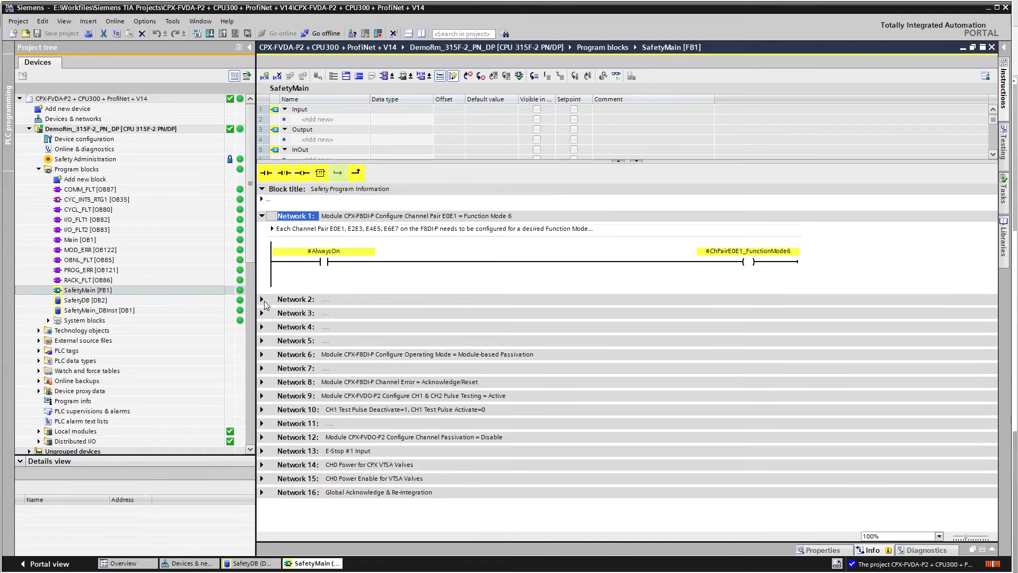
click(262, 299)
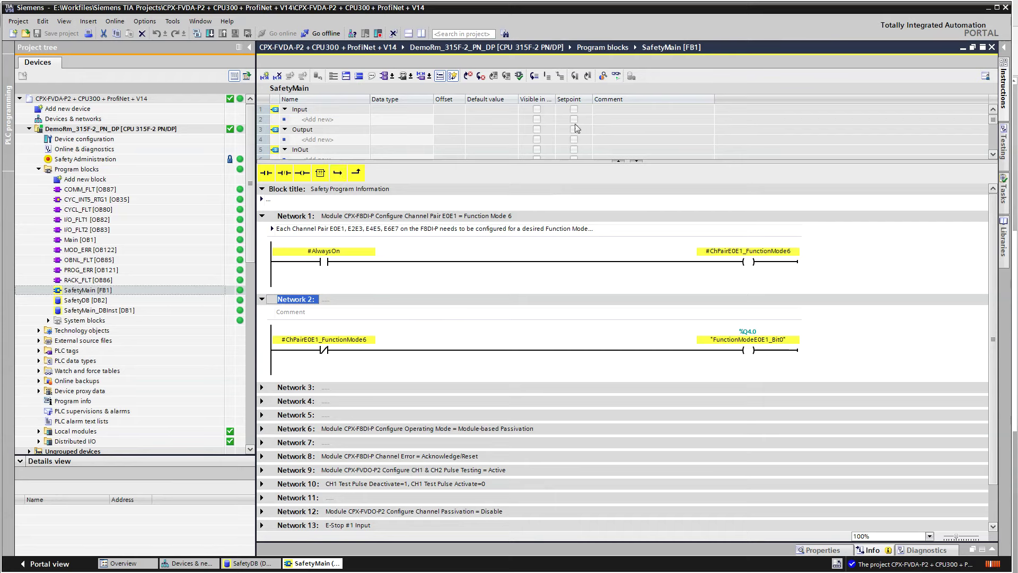
click(616, 76)
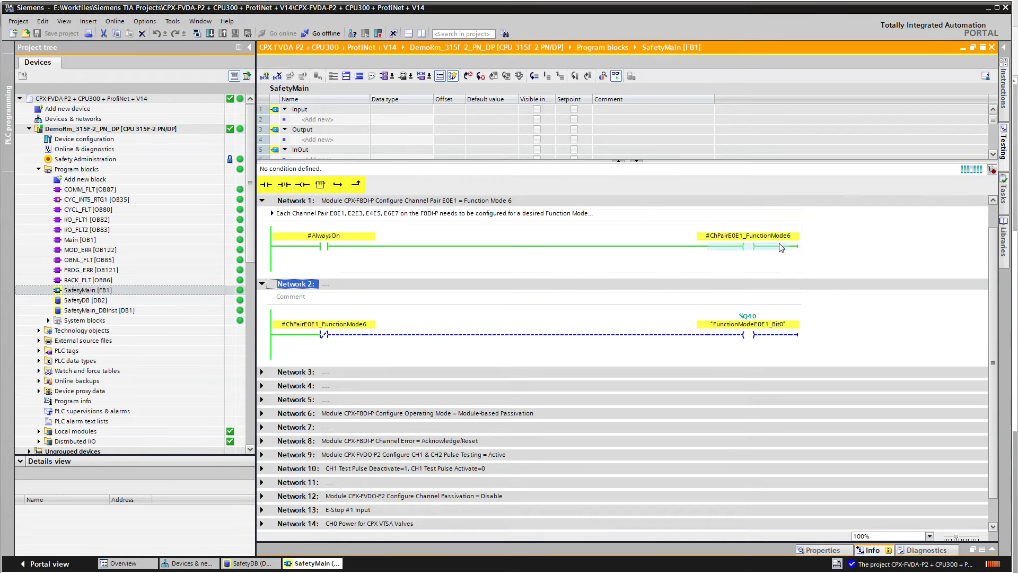
click(263, 201)
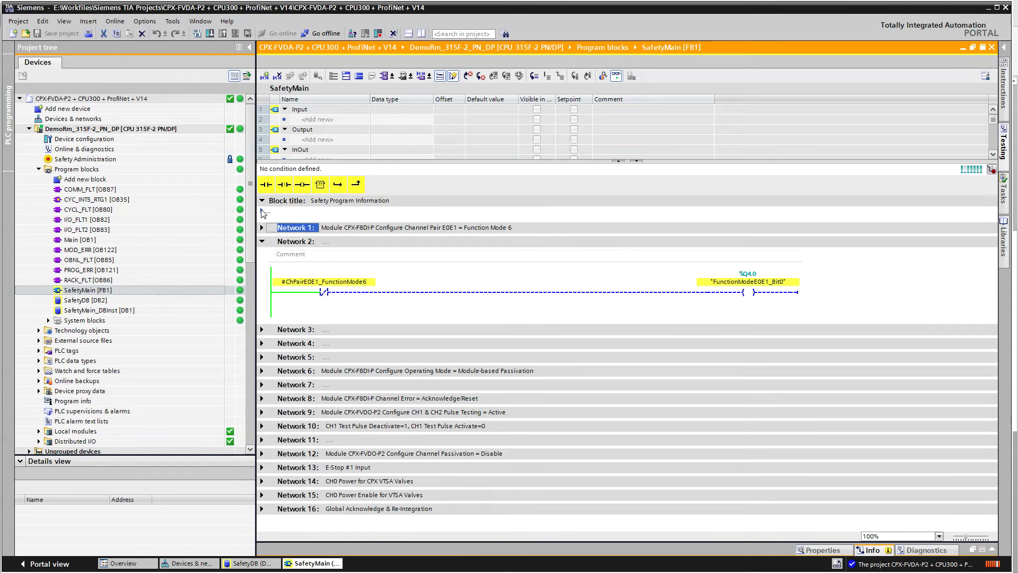
click(261, 242)
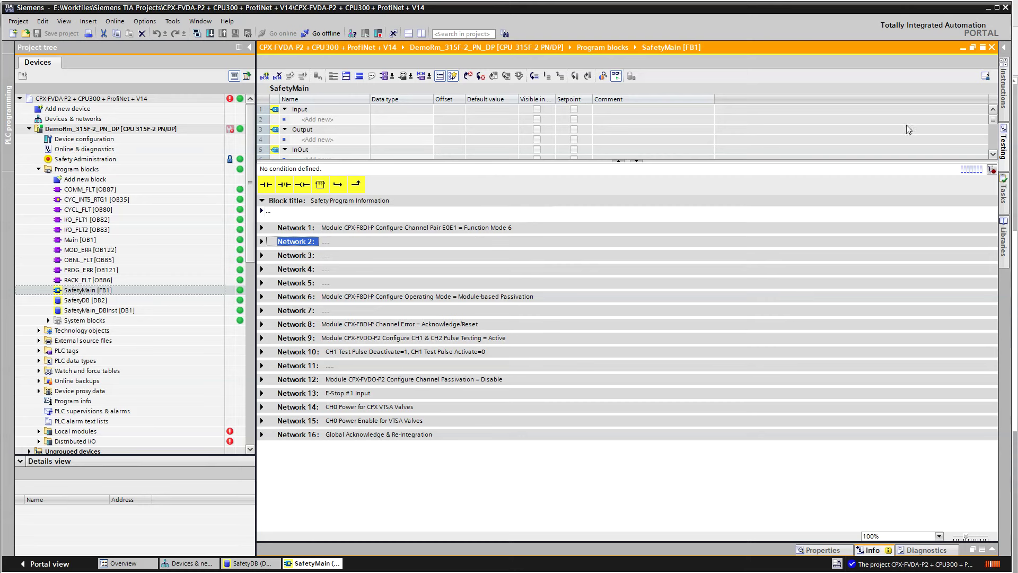
click(1004, 142)
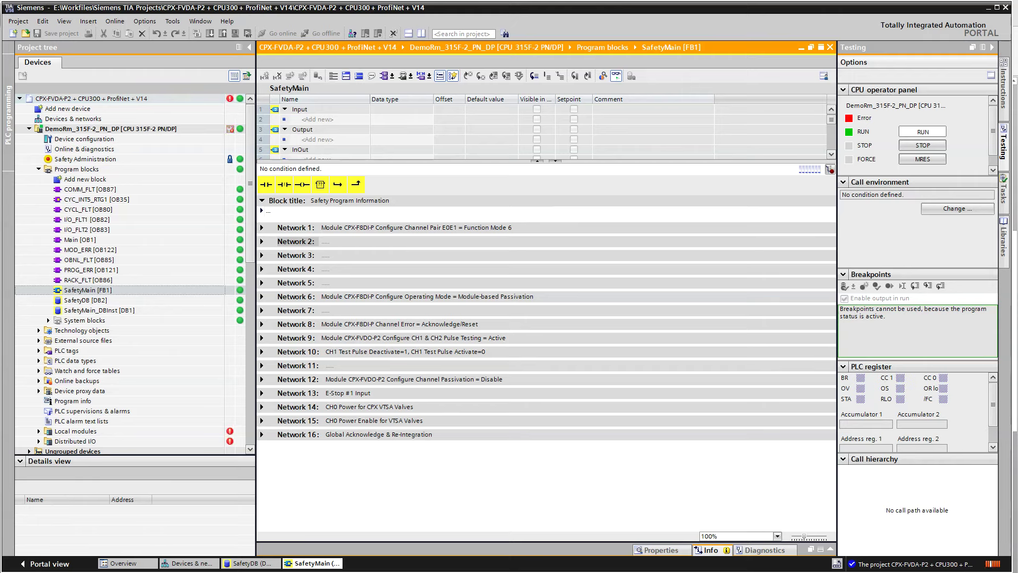
Check the CPU's diagnostic status and diagnostics buffer, then open the cpxfb33 device view
click(230, 130)
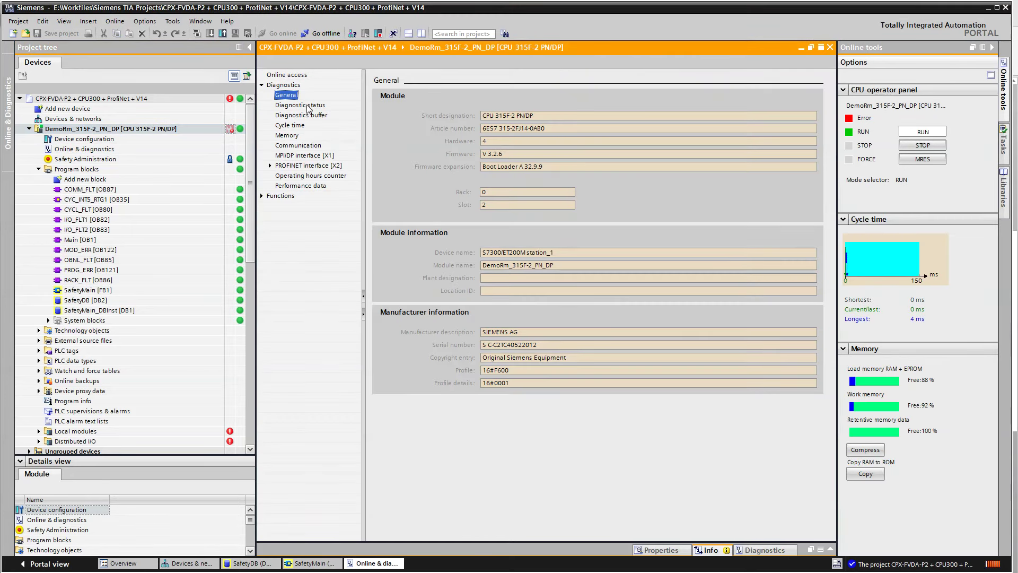
click(307, 105)
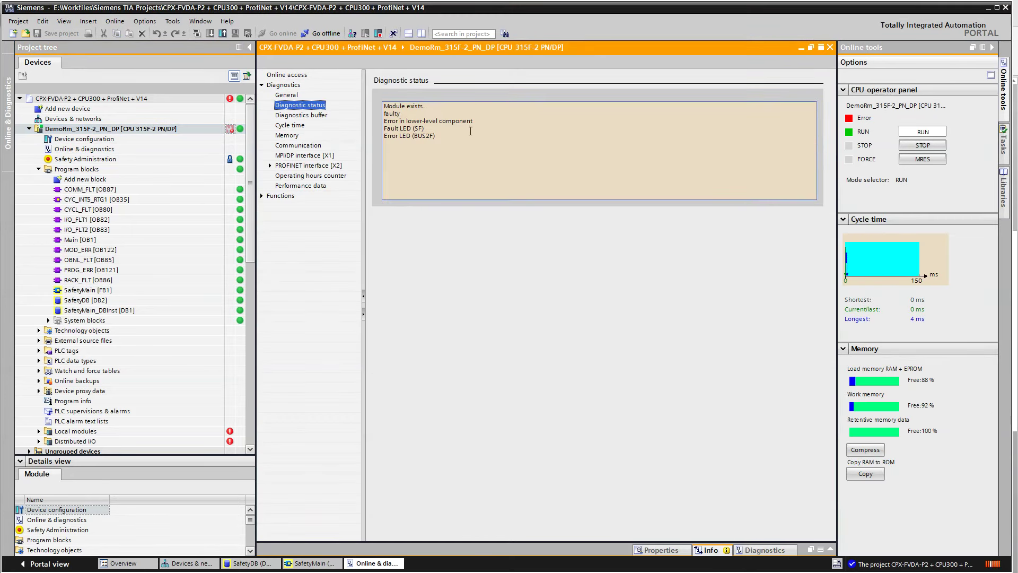
triple_click(485, 121)
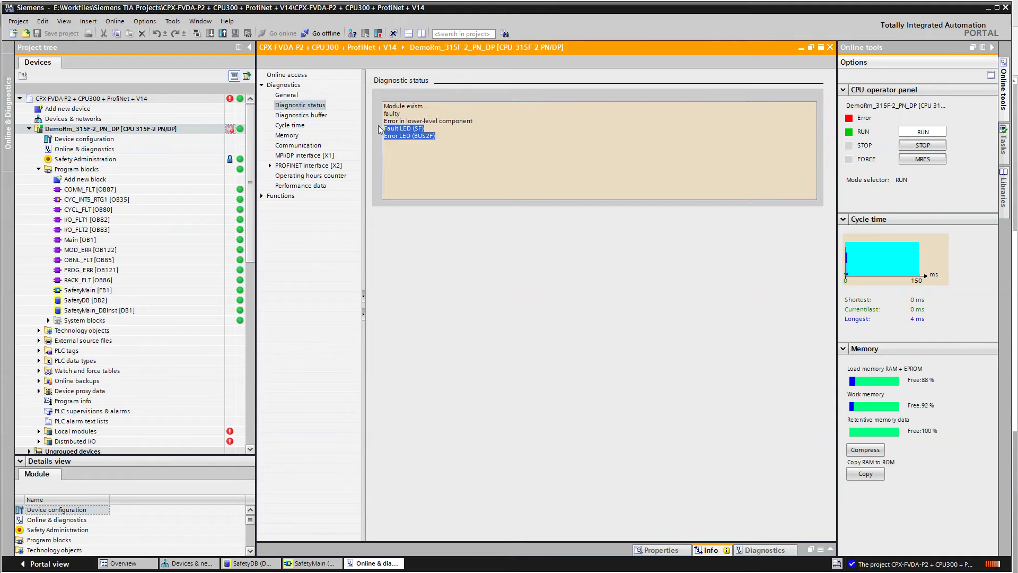
click(290, 118)
click(291, 116)
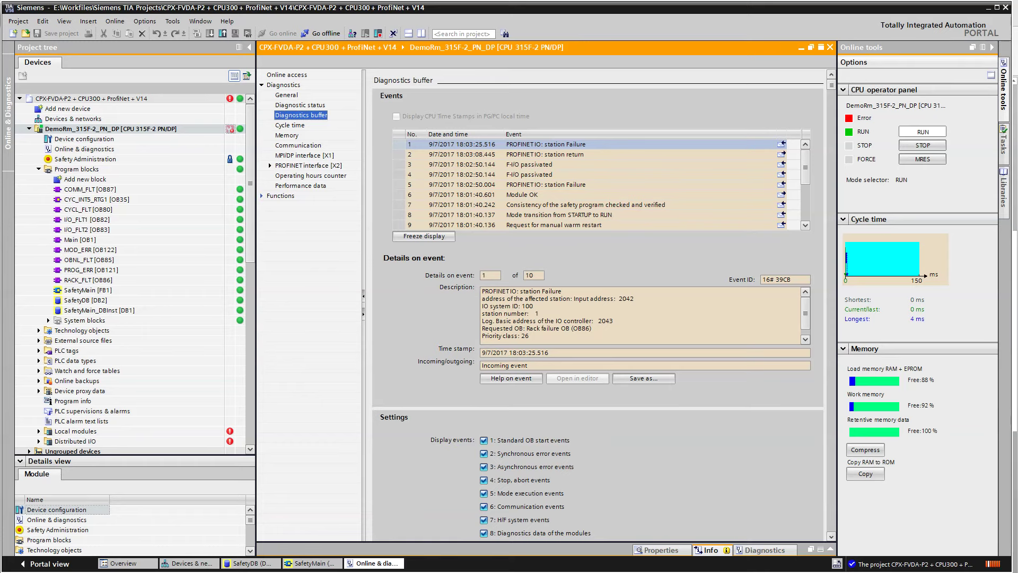
click(188, 563)
double_click(475, 145)
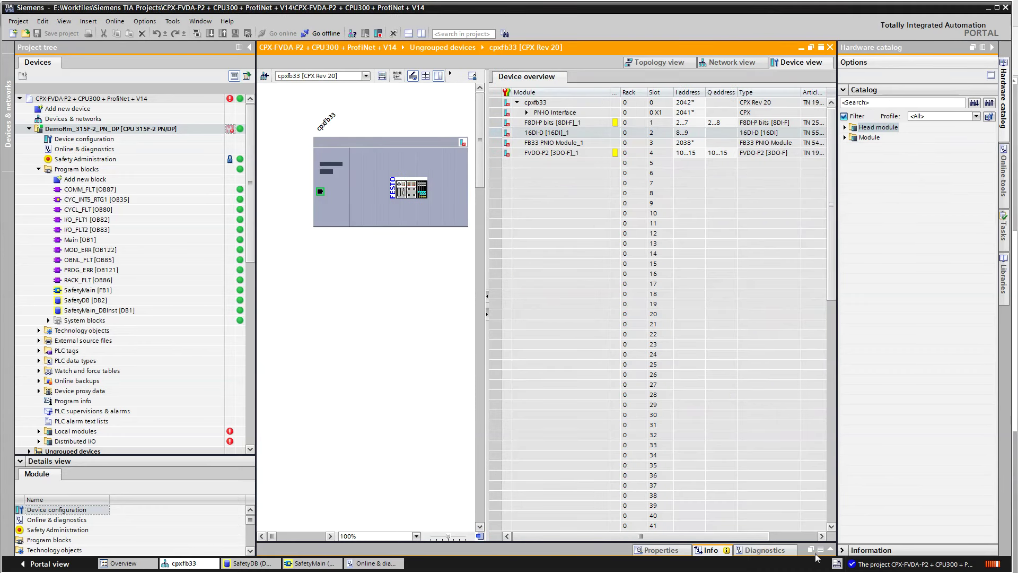
List devices with problems, widen the Online status column, select cpxfb33, then reopen SafetyMain [FB1]
click(830, 550)
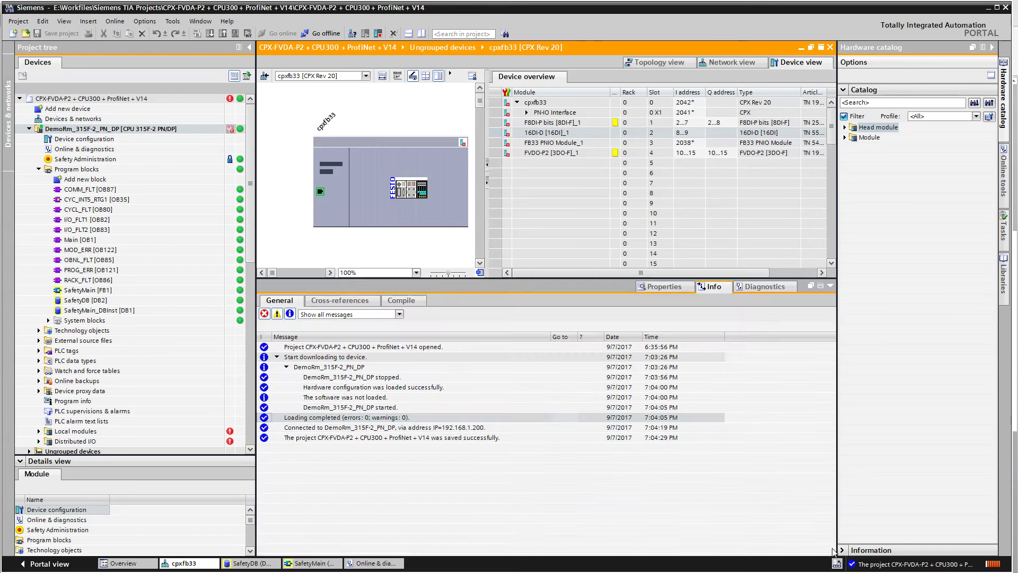
click(756, 289)
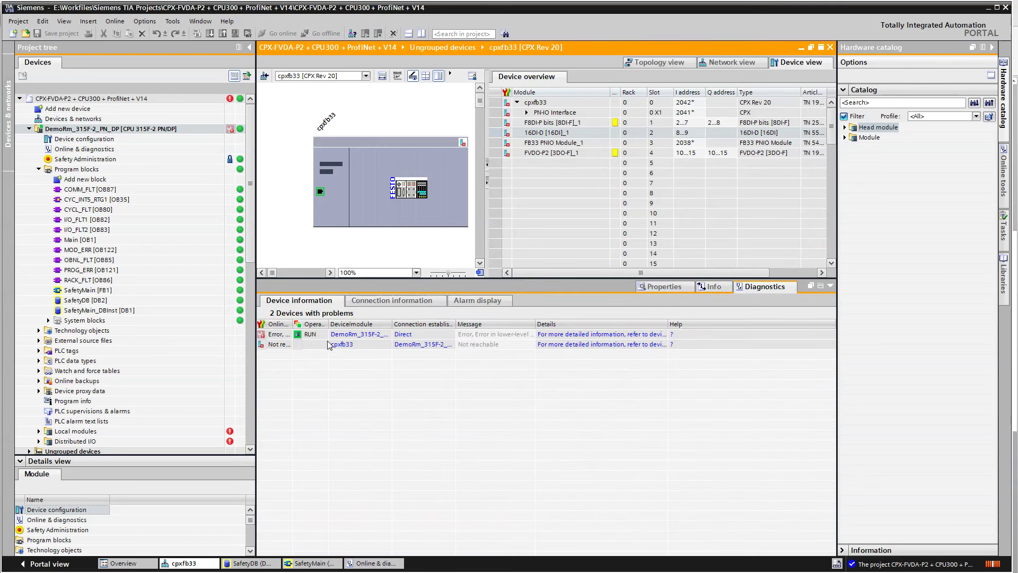
drag(292, 326, 412, 318)
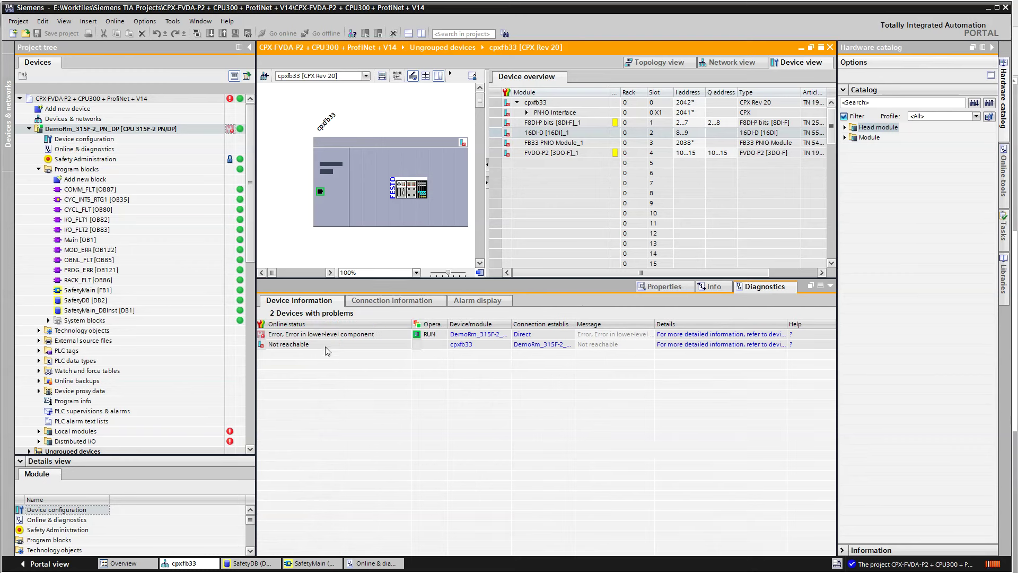
click(428, 141)
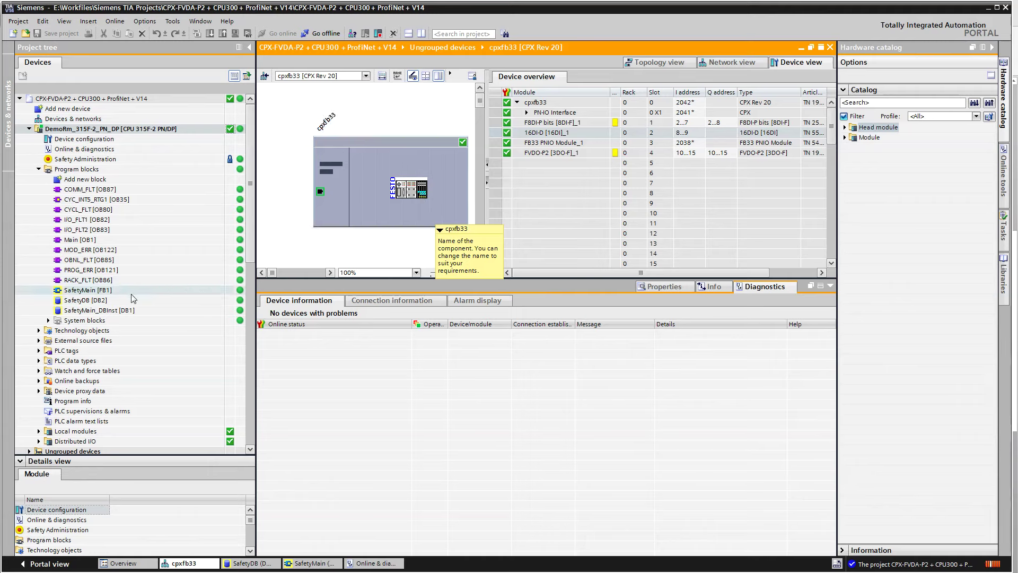
click(98, 293)
double_click(99, 295)
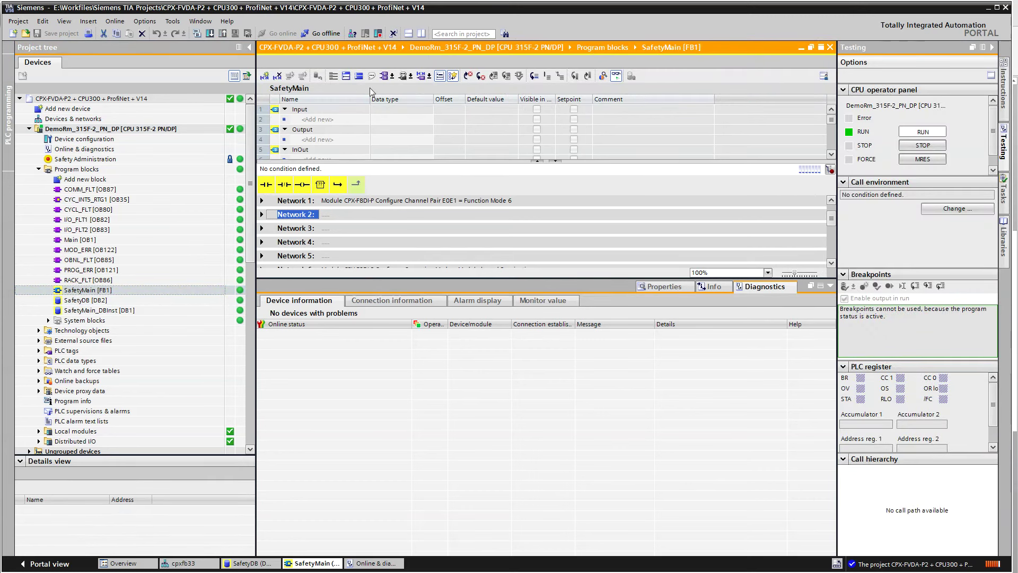
Expand Network 16 Global Acknowledge & Re-Integration live and confirm the CPX terminal login
drag(631, 279, 625, 401)
scroll(479, 368, down, 1)
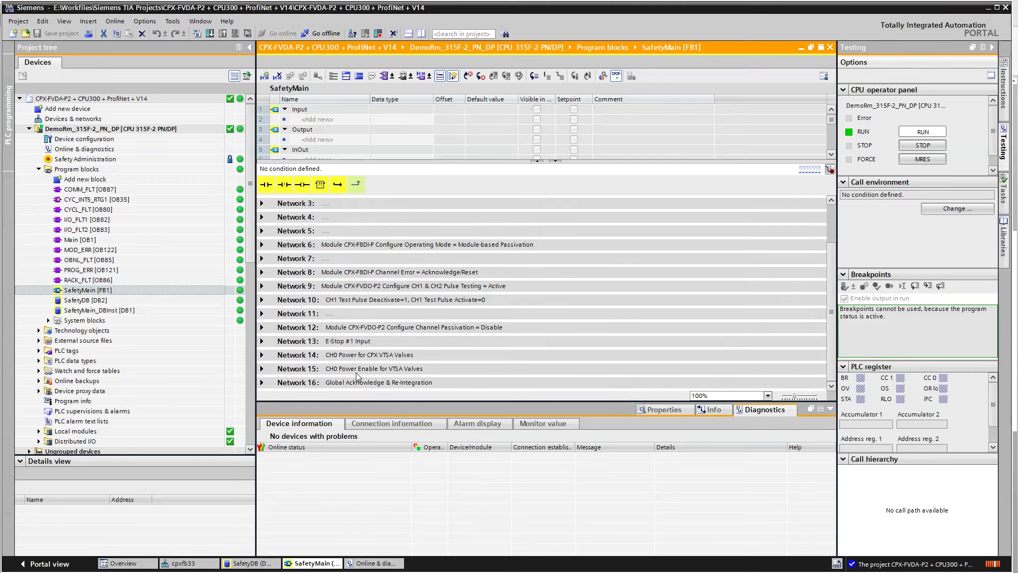
click(262, 382)
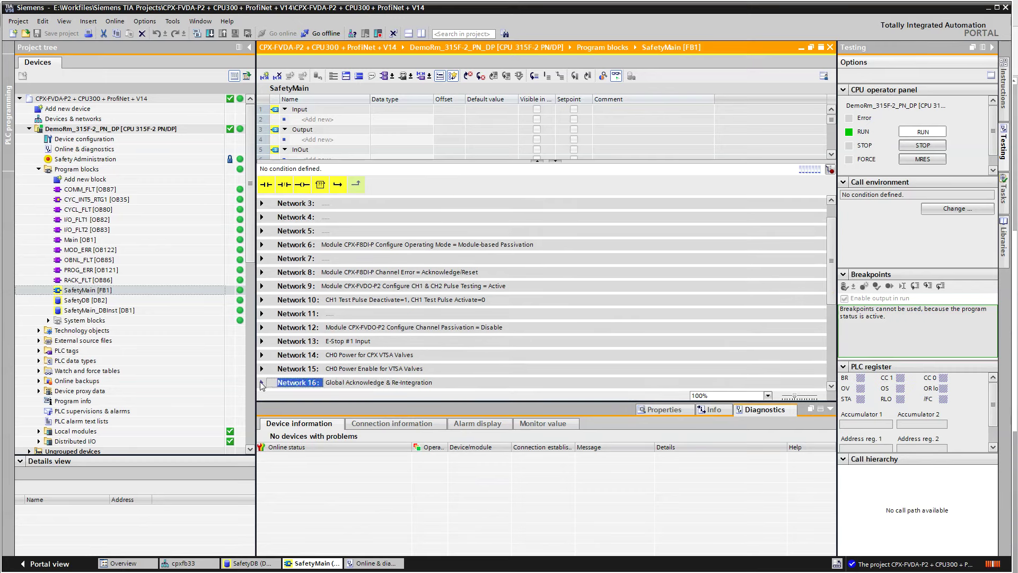
scroll(477, 368, down, 3)
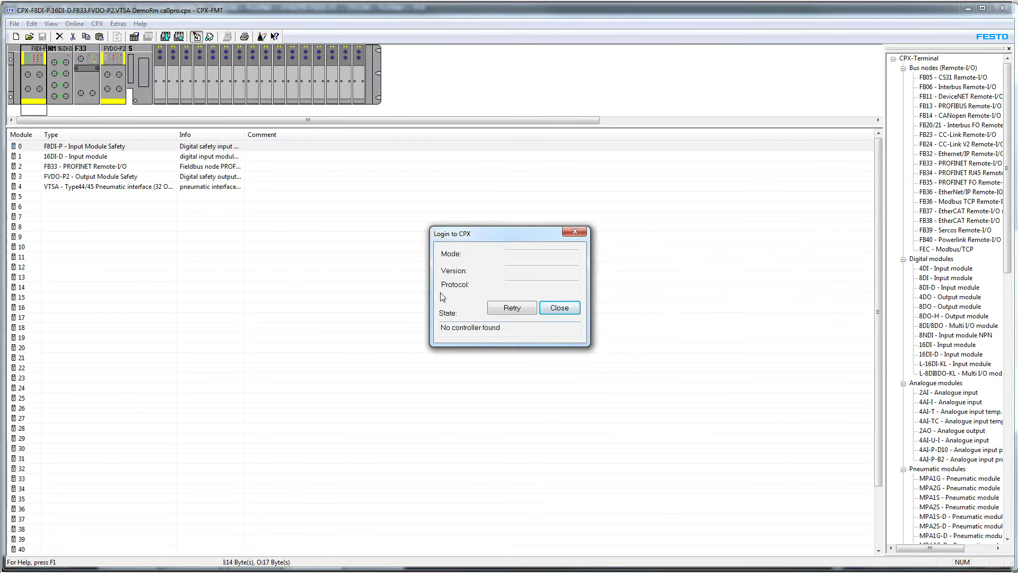
click(530, 308)
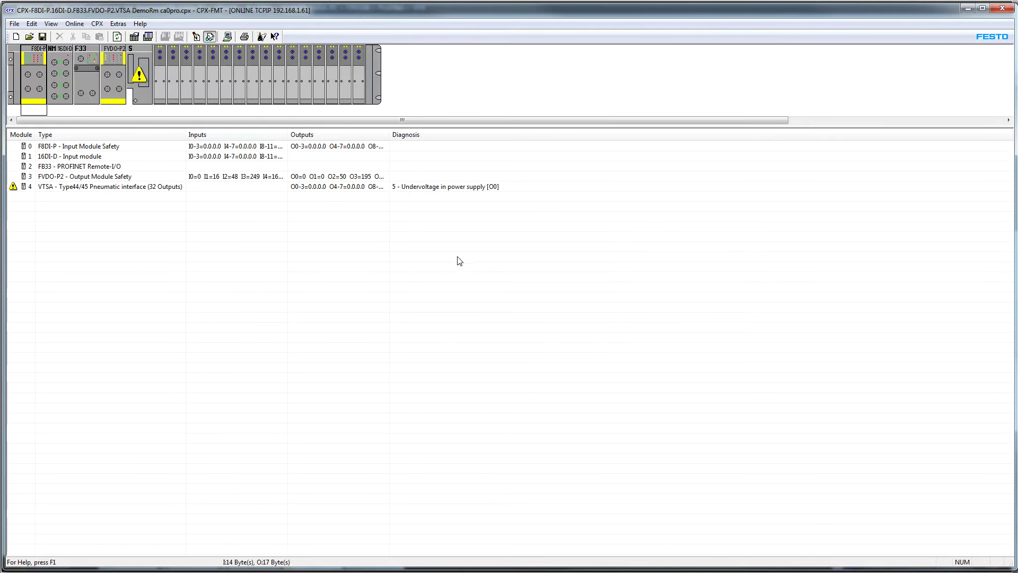
Check live I/O of the FVDO-P2, 16DI-D and F8DI-P modules, then bring up the CPX-F8DE-P manual
click(80, 179)
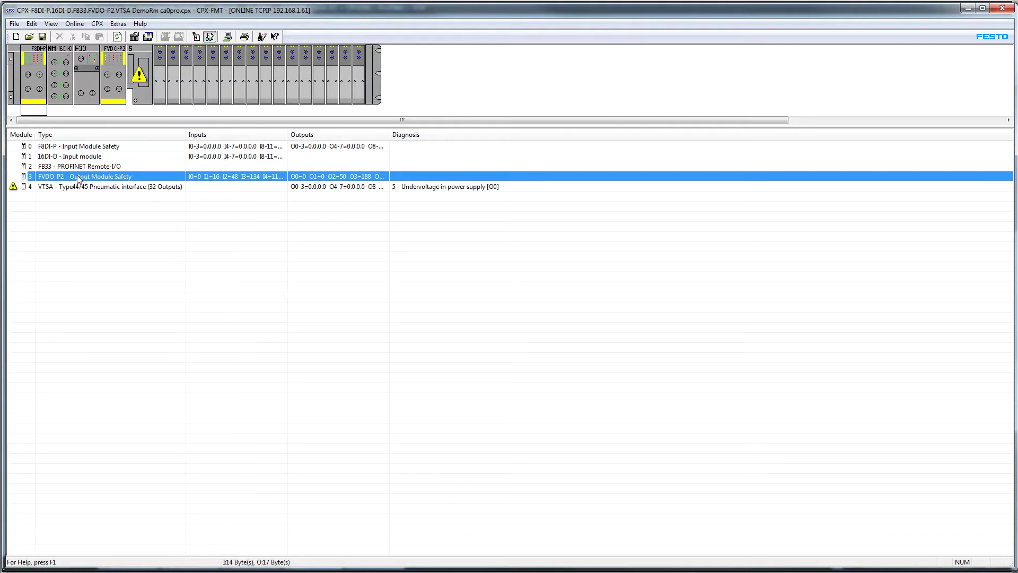
click(75, 158)
click(78, 148)
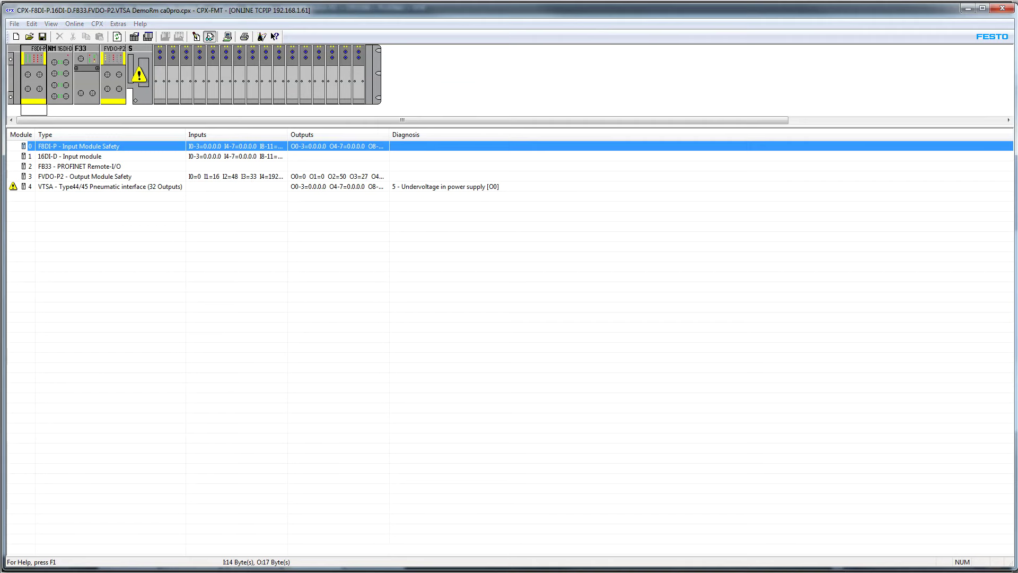
key(alt+Tab)
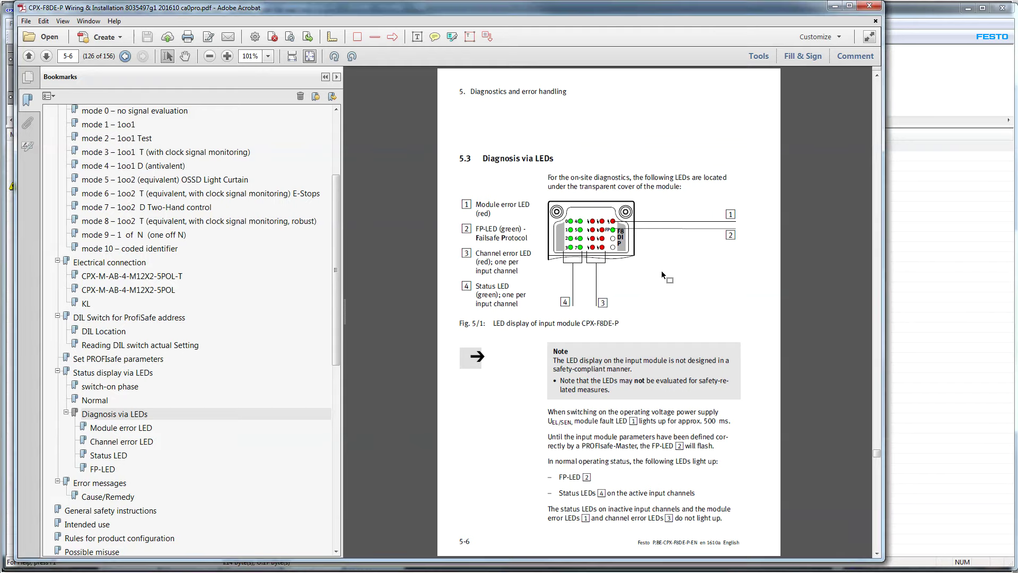
Zoom the LED diagram to 154% and select the 'FP-LED (green) - Failsafe Protocol' text
scroll(663, 267, up, 2)
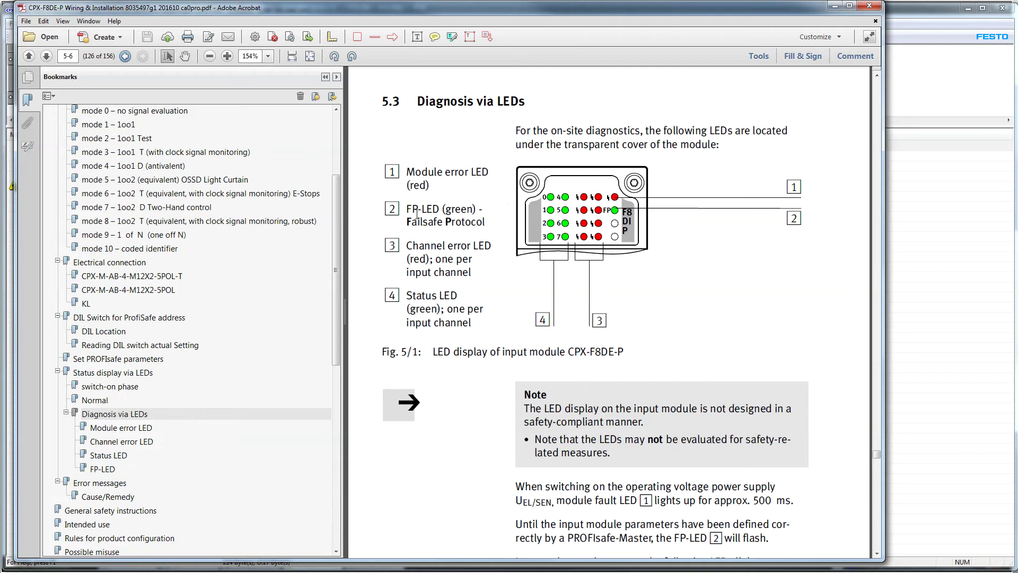
mouse_move(411, 208)
mouse_down()
mouse_move(473, 209)
mouse_move(478, 222)
mouse_move(393, 209)
mouse_up()
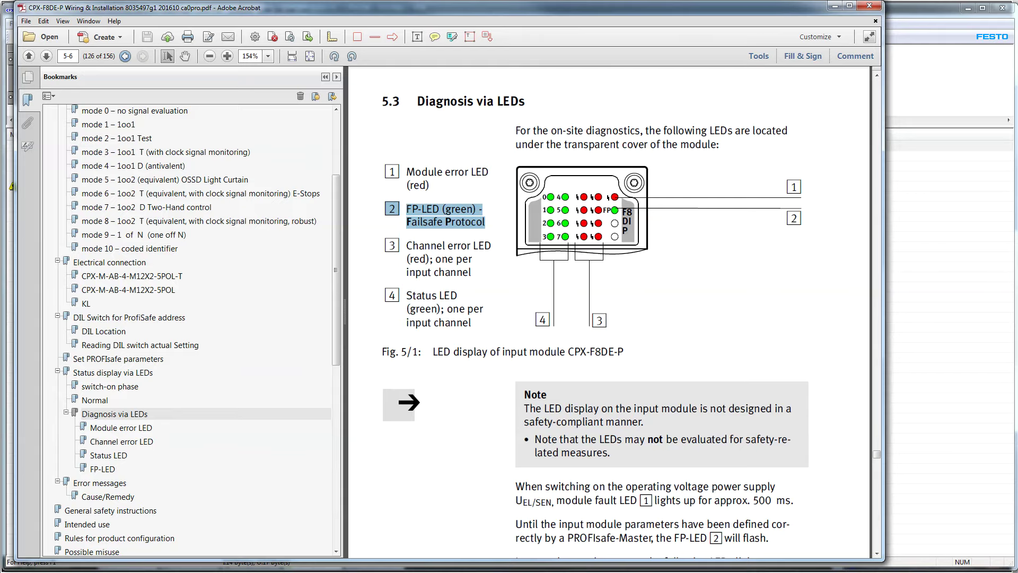
key(alt+Tab)
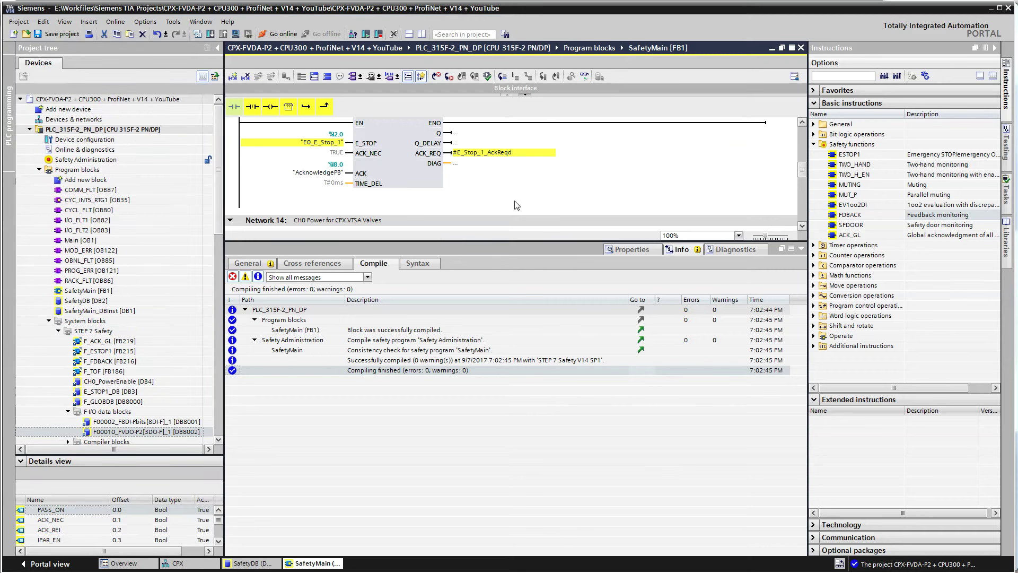
scroll(509, 212, down, 5)
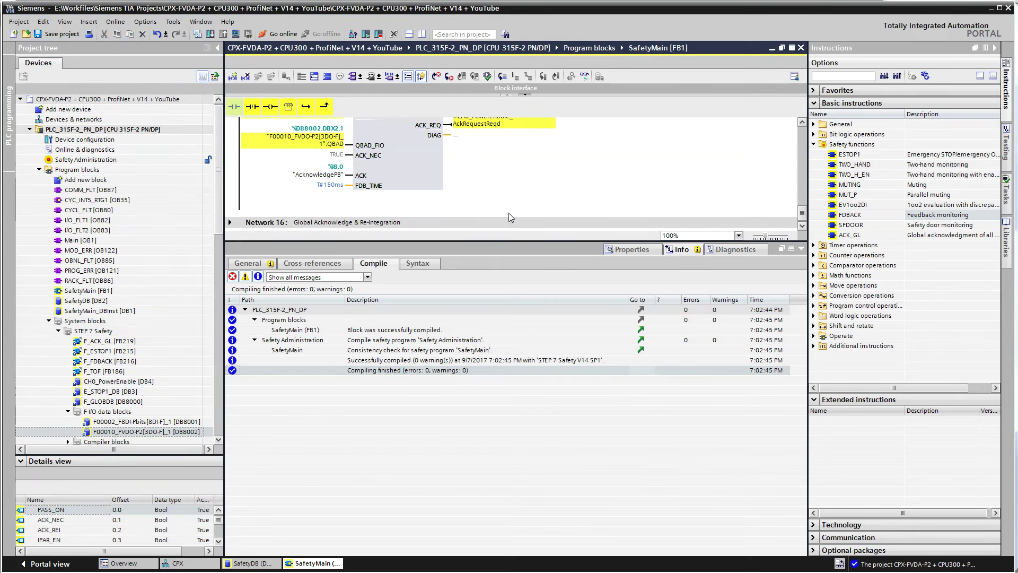
click(800, 248)
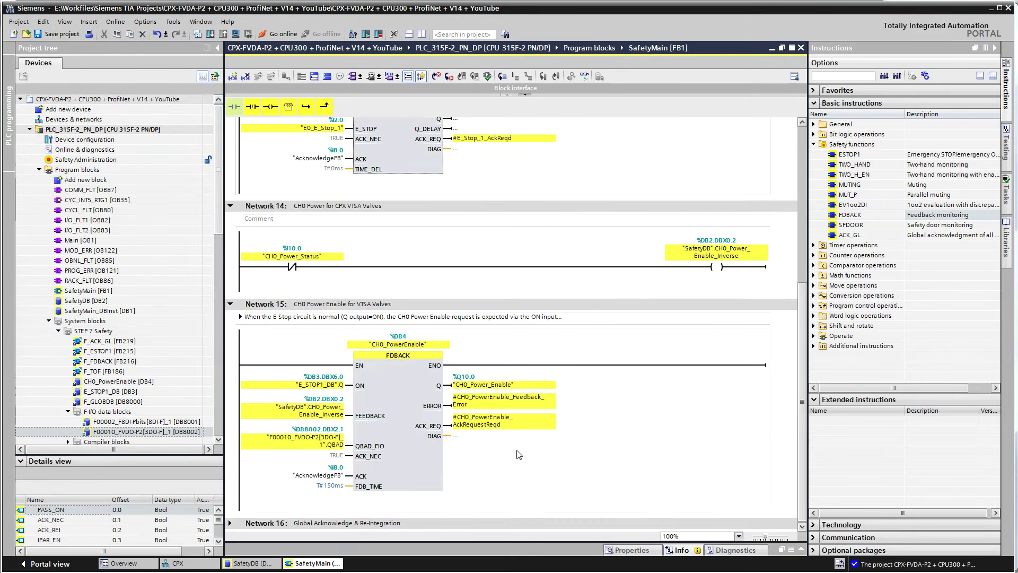
click(531, 465)
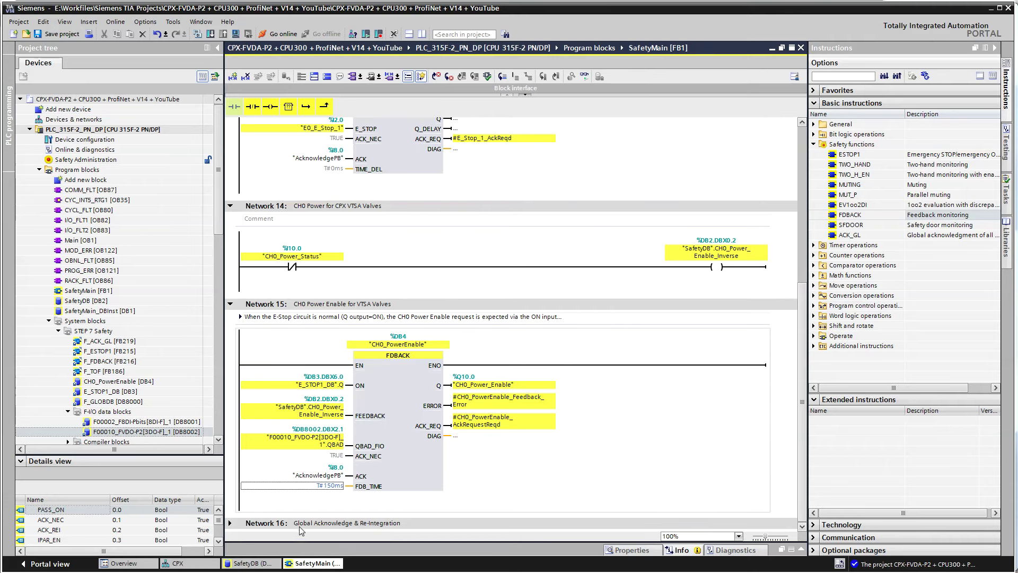
click(266, 525)
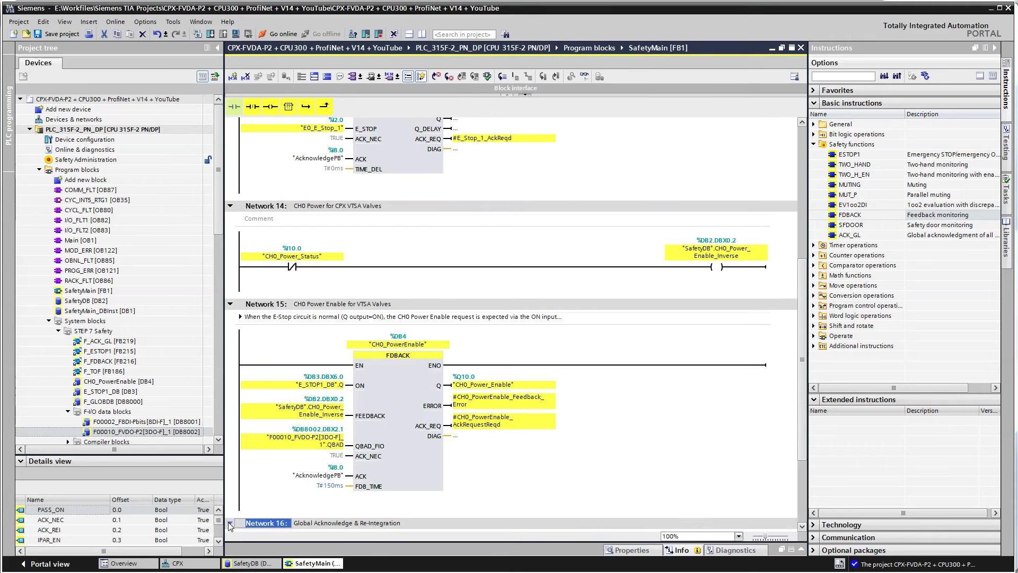
scroll(249, 519, down, 3)
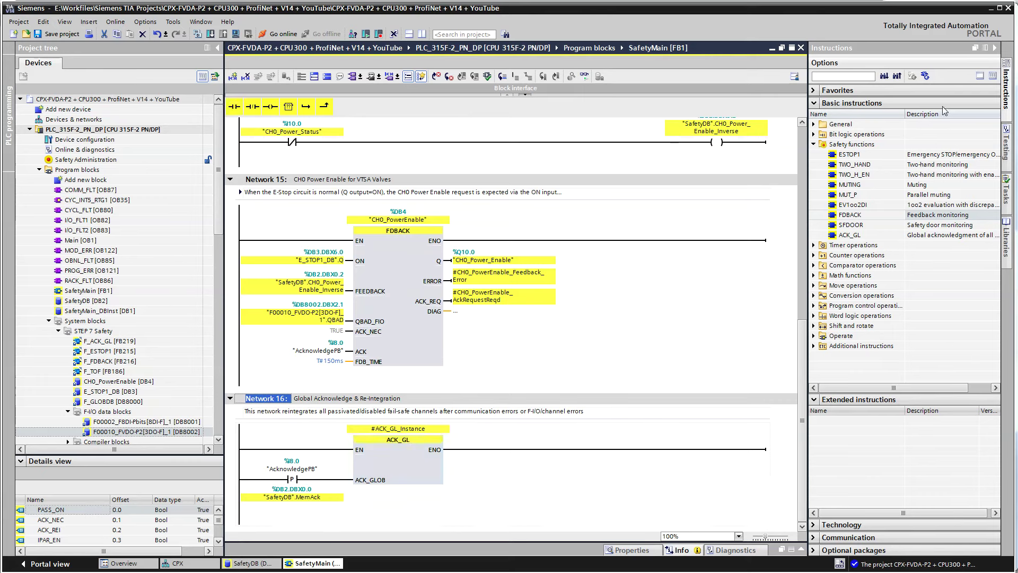
click(992, 9)
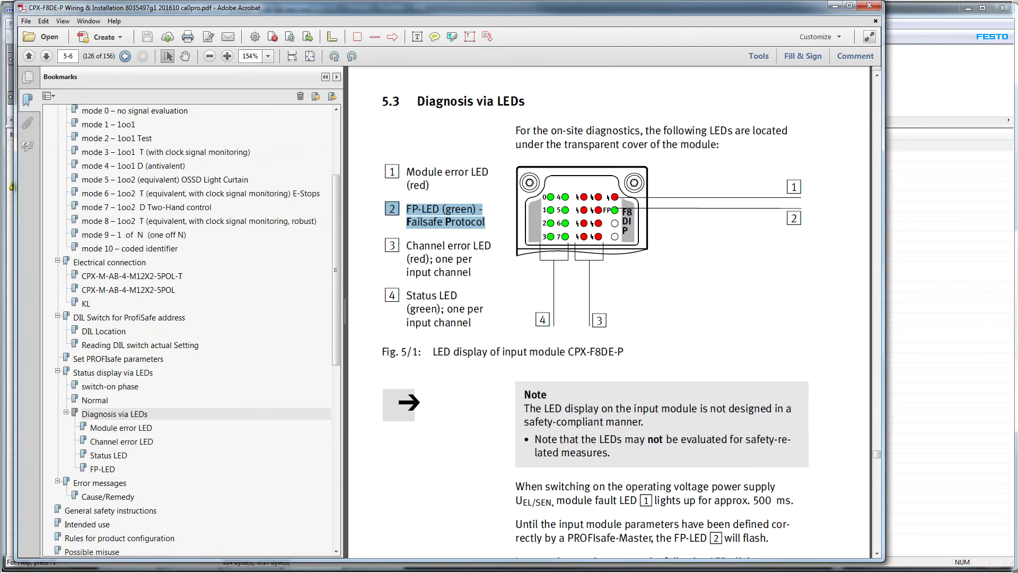
Switch back to TIA Portal's online SafetyMain [FB1] editor at Network 16
key(alt+Tab)
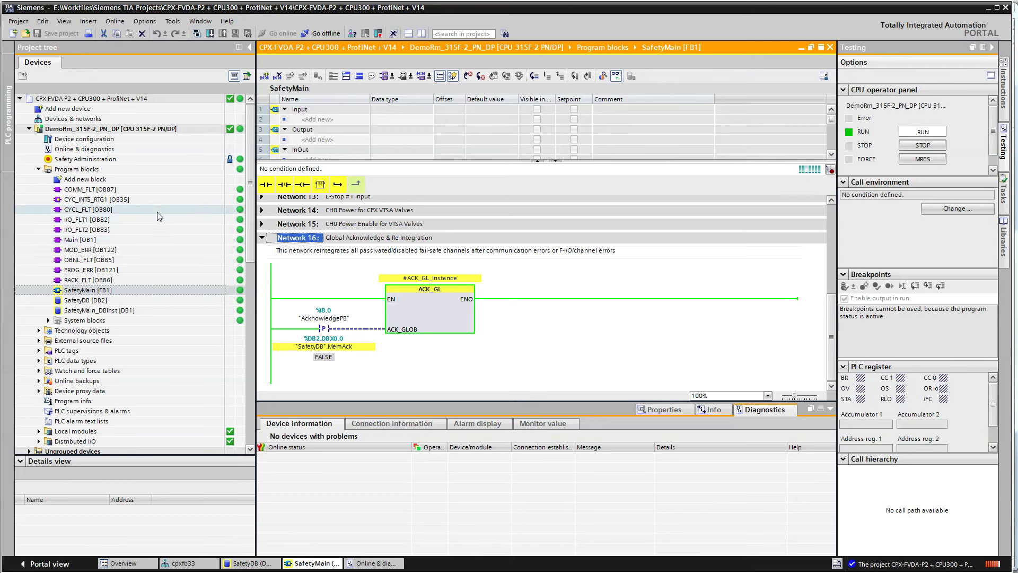
Collapse Network 16, expand Networks 13 and 15, and hide the Inspector and block interface
click(261, 239)
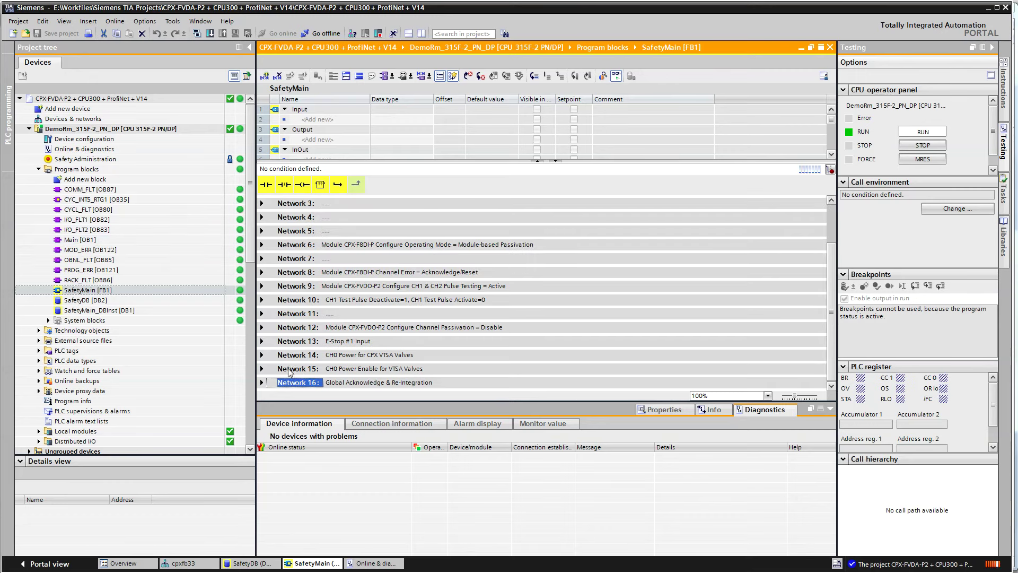
click(275, 340)
scroll(397, 375, down, 6)
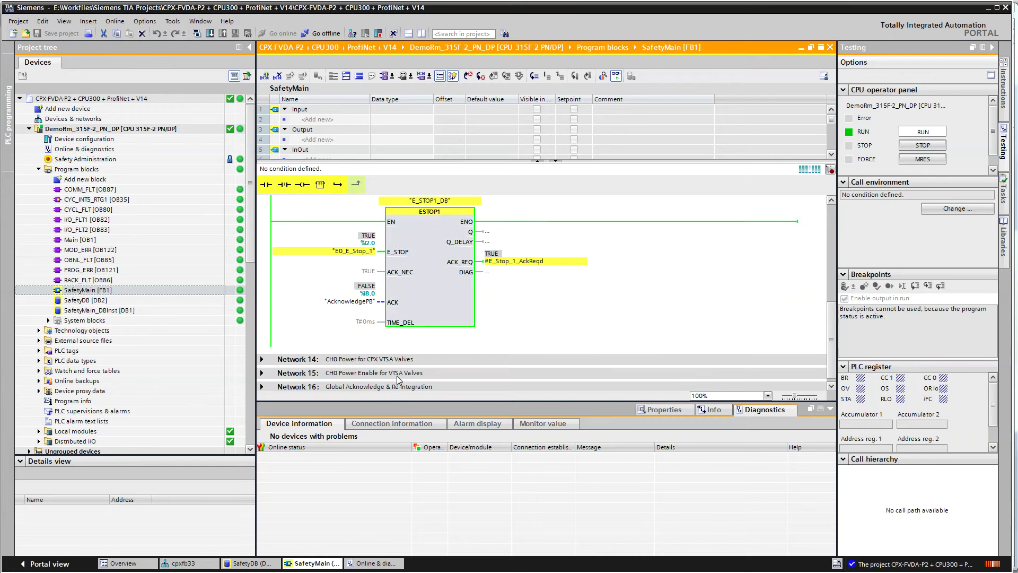
click(261, 369)
scroll(405, 391, down, 3)
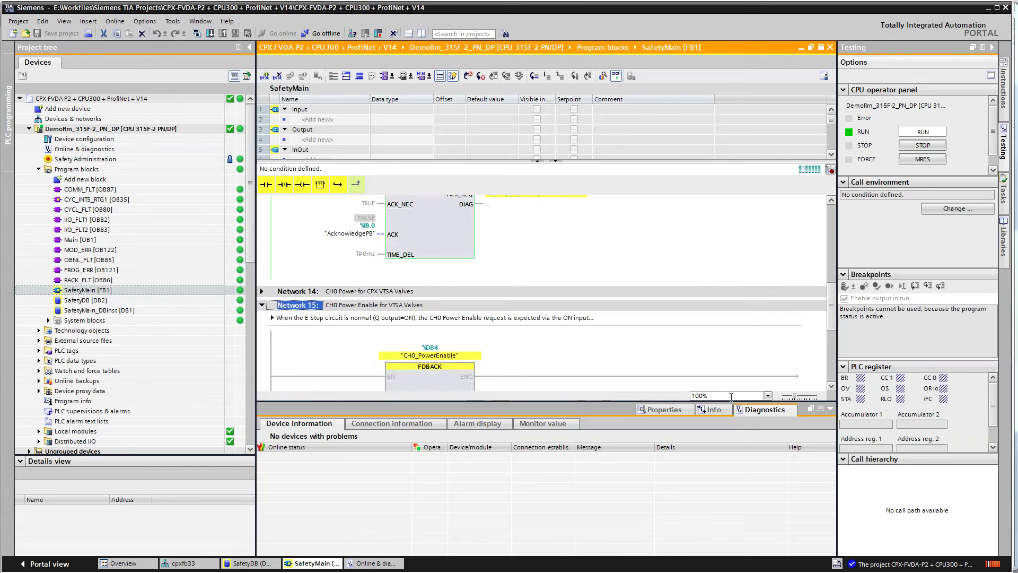
click(831, 408)
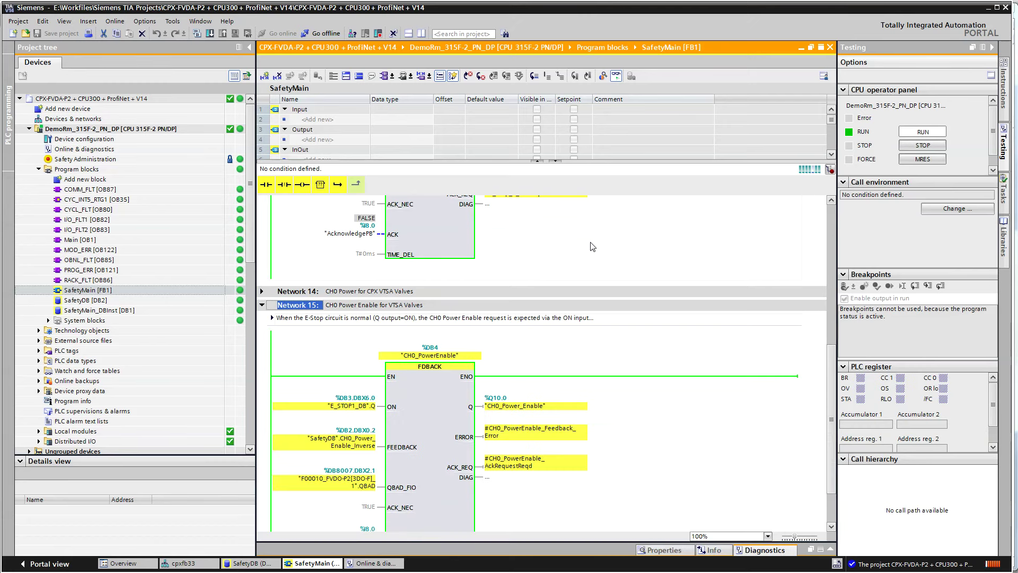
click(538, 161)
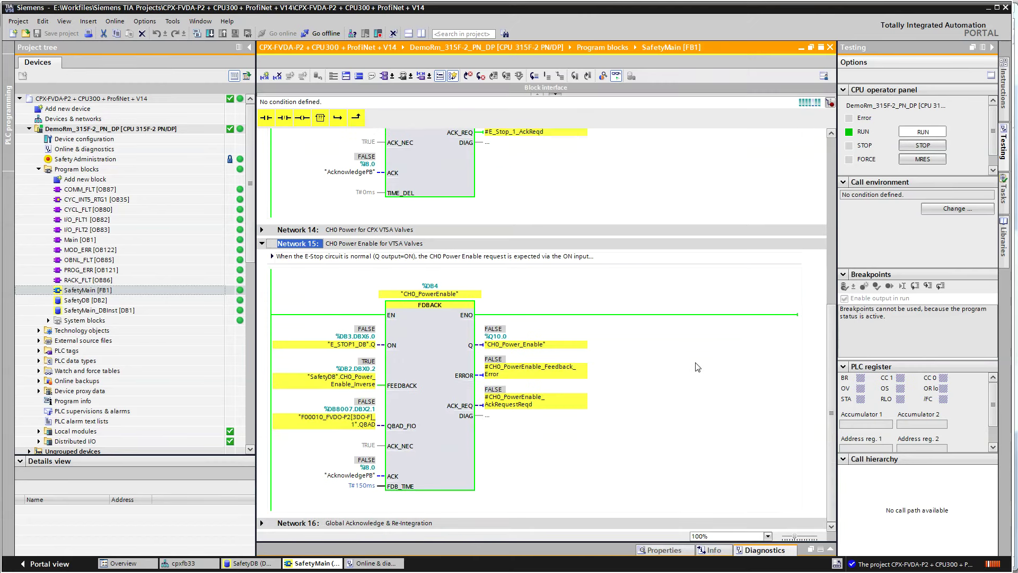
scroll(686, 426, down, 3)
scroll(686, 427, up, 3)
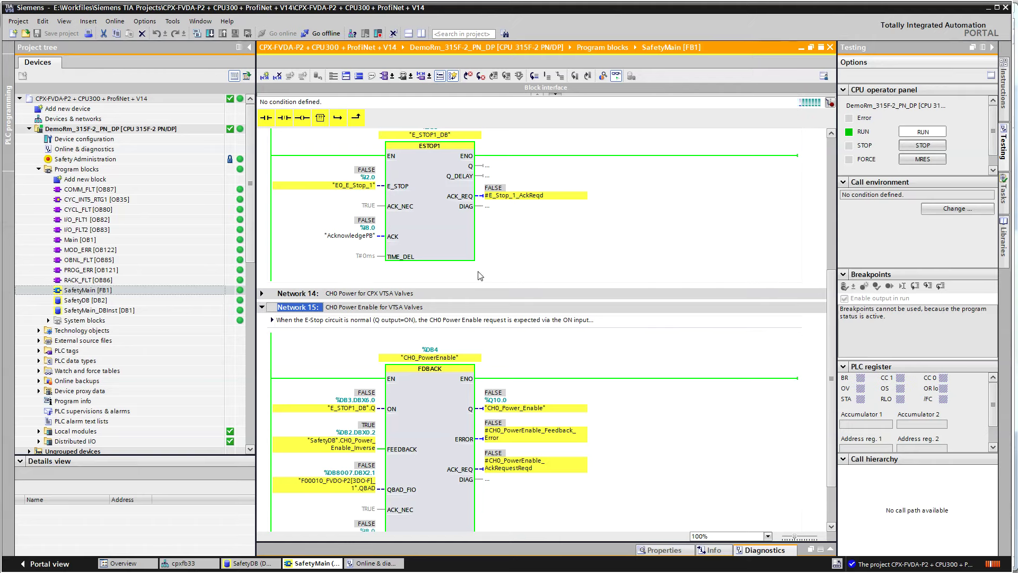
Inspect ESTOP1 and the AcknowledgePB, E_STOP1_DB.Q, CH0_Power_Enable and CH0_Power_Enable_Inverse operands
click(409, 192)
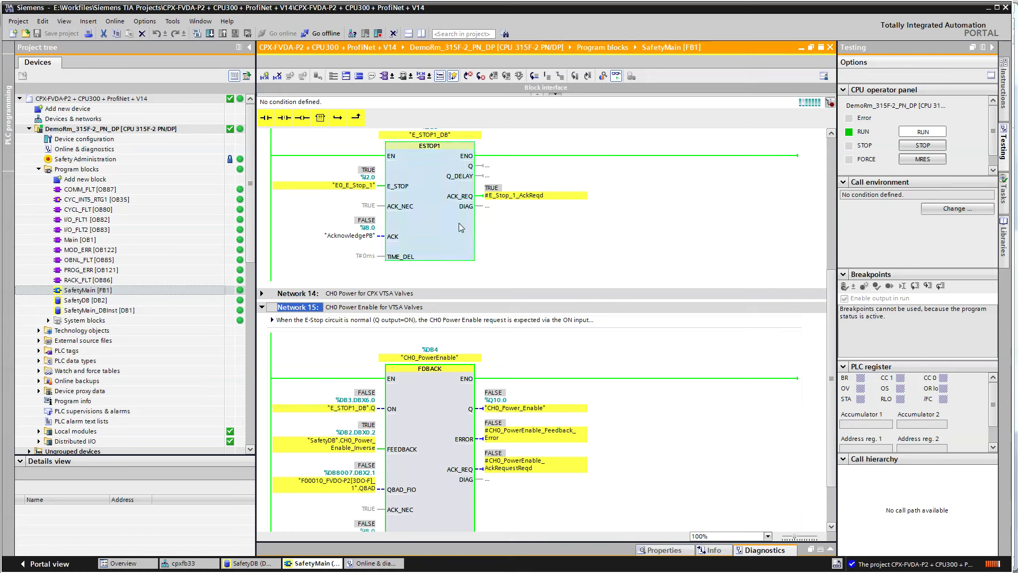
click(480, 233)
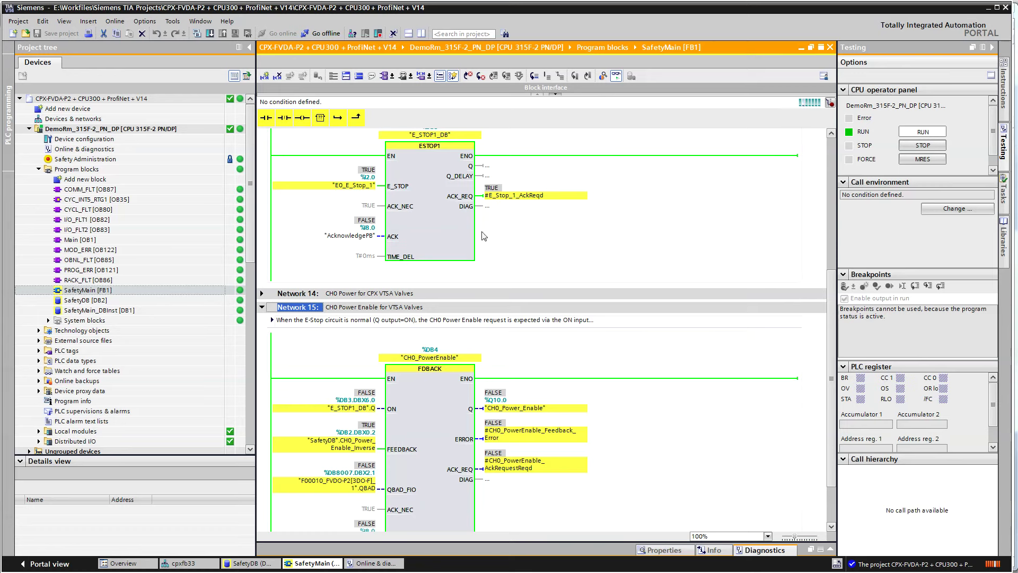
click(368, 239)
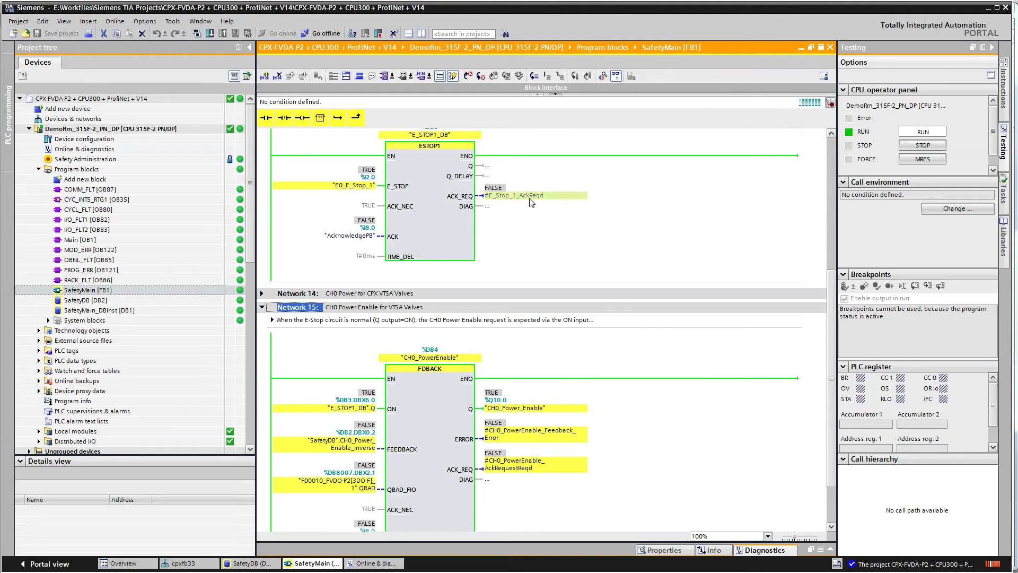
click(361, 239)
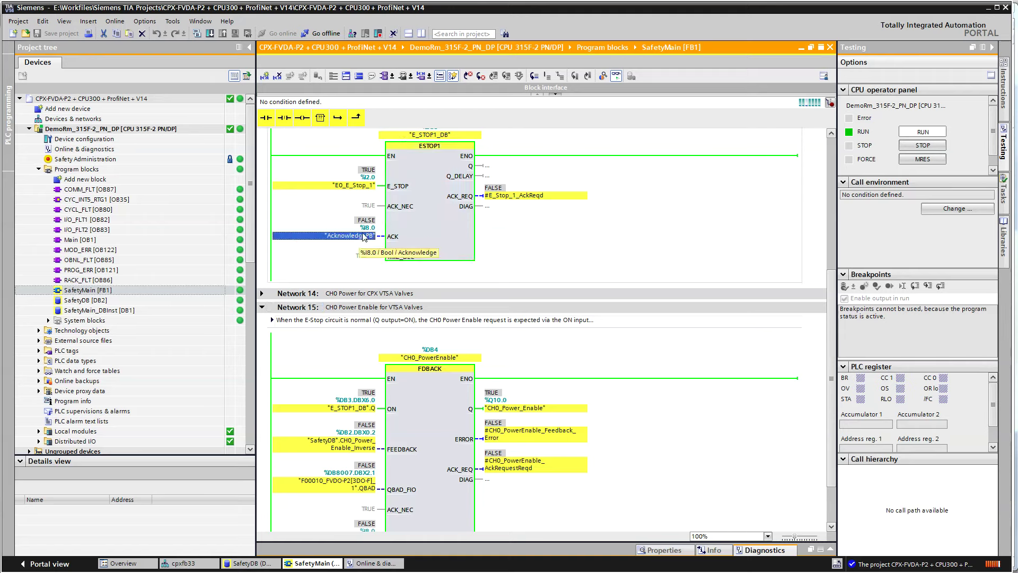
click(355, 407)
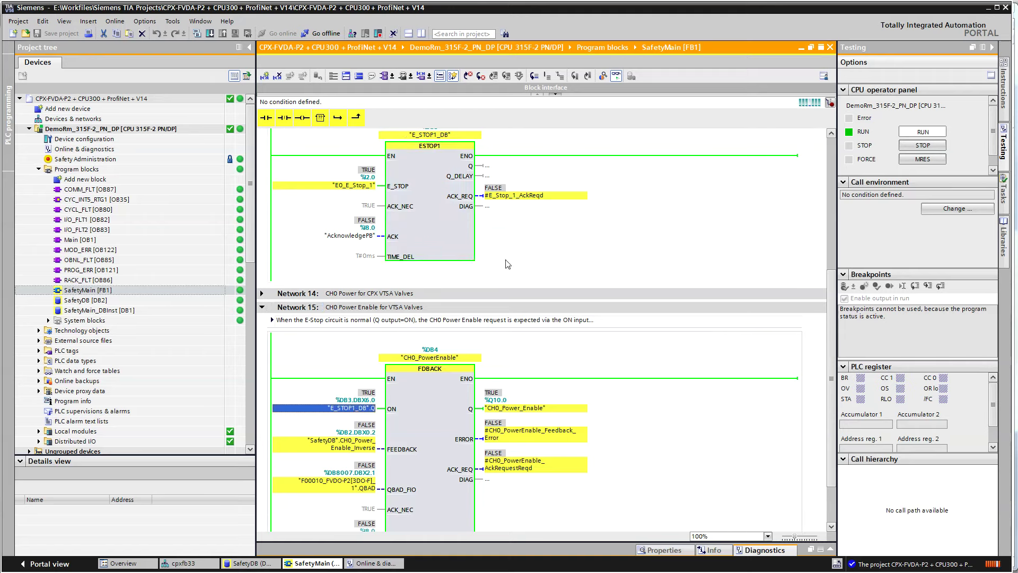
click(524, 408)
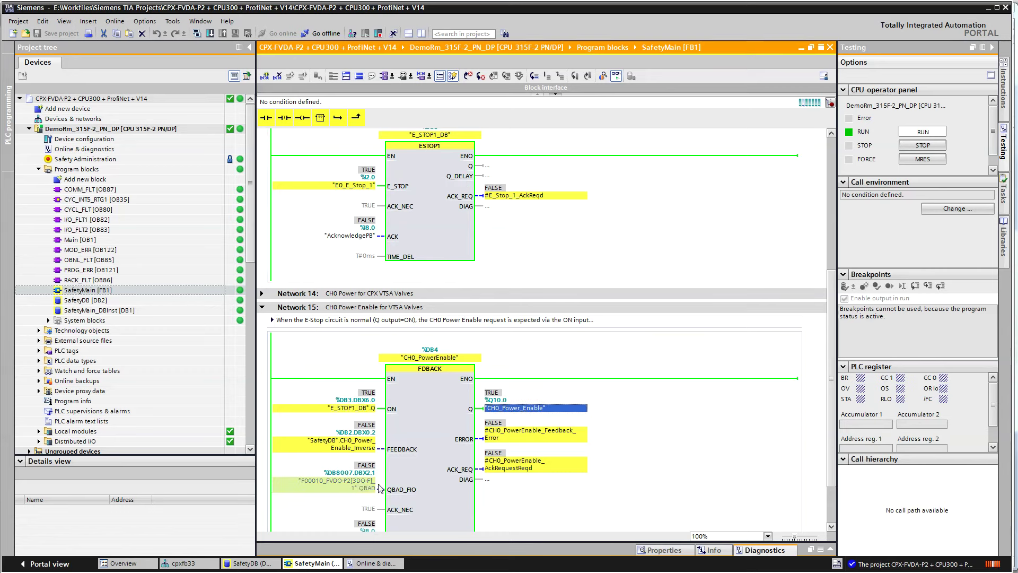
click(360, 448)
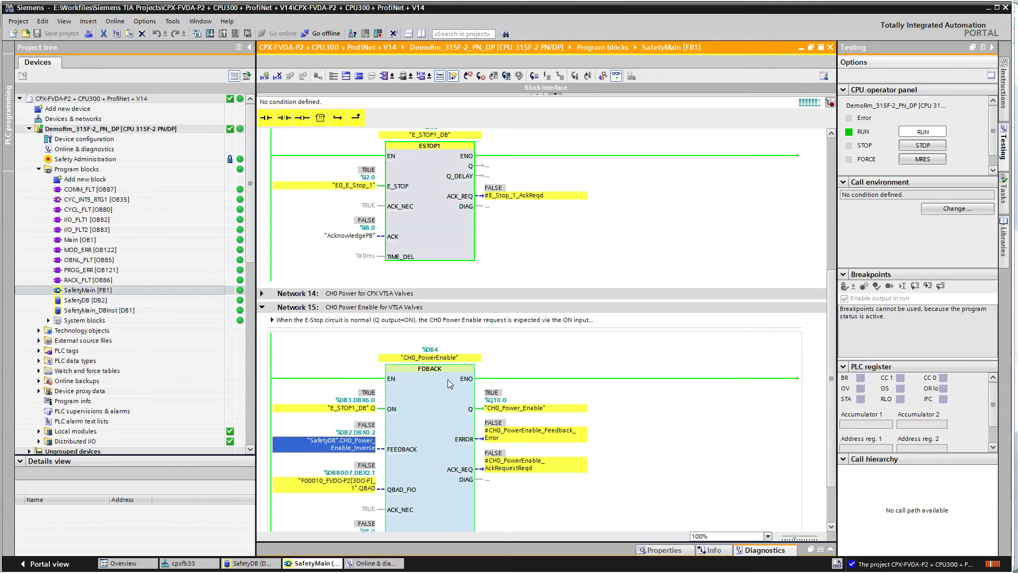